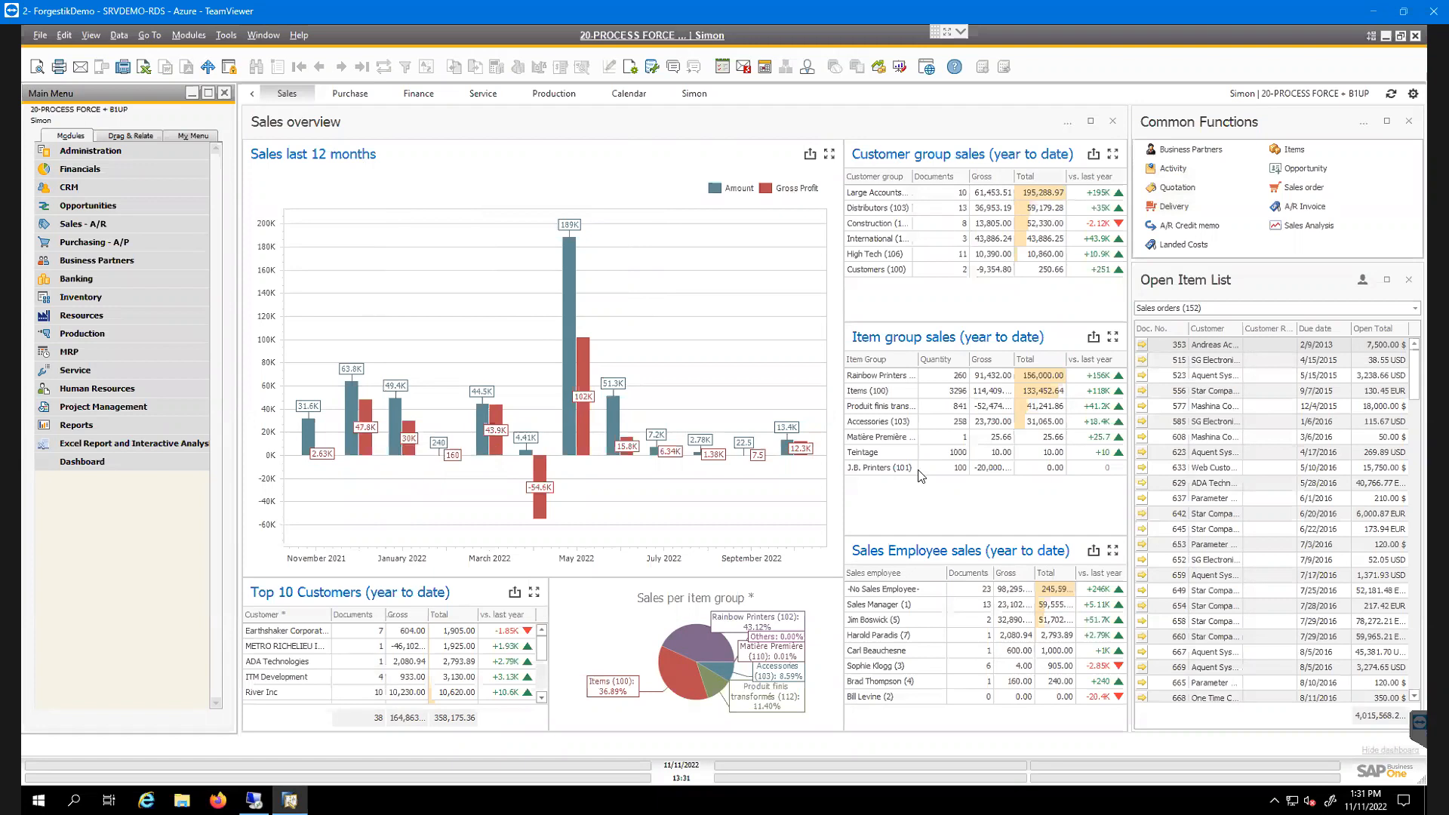
Open the B1 Usability Config of the B1 Usability Package add-on
click(107, 151)
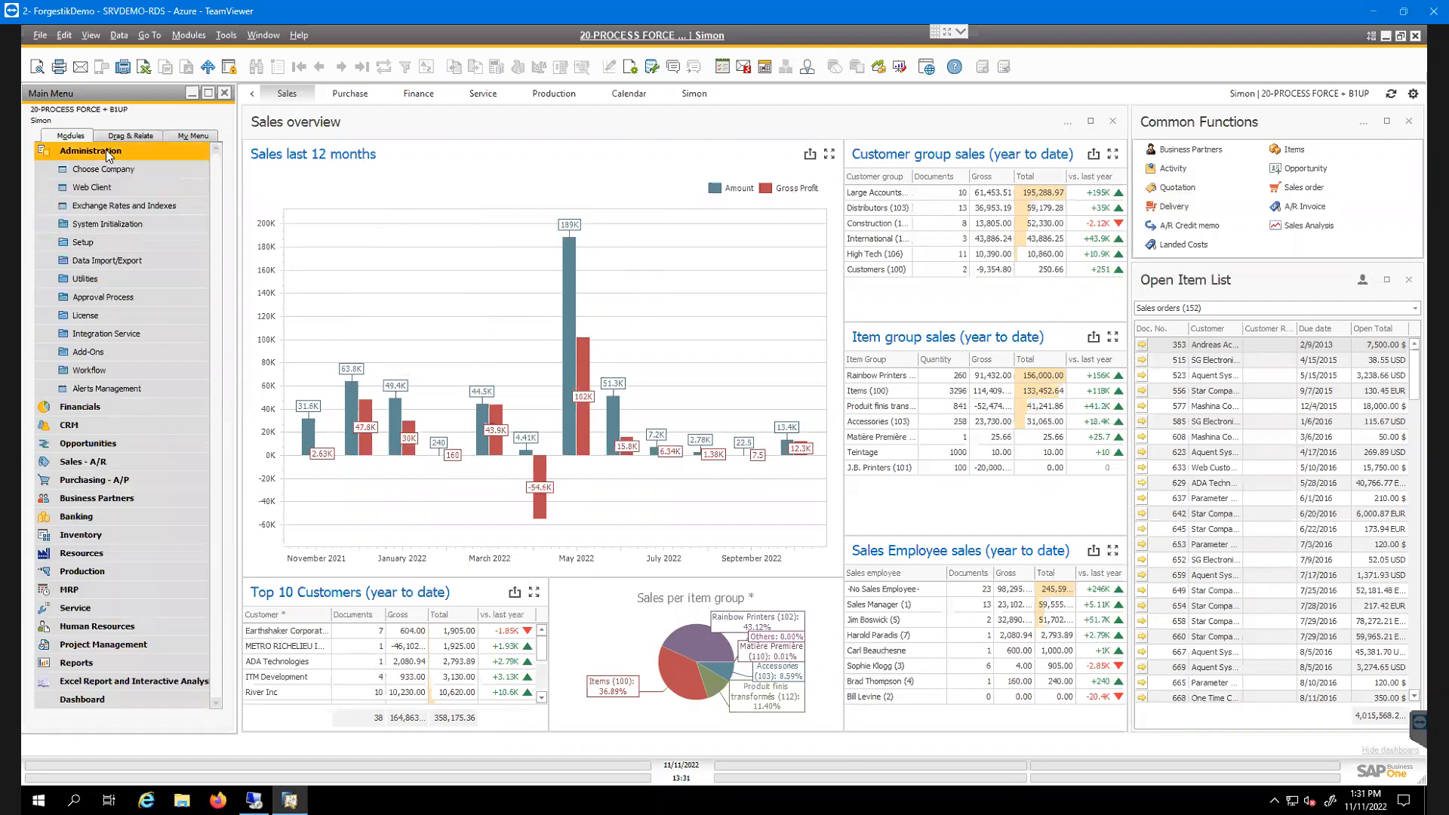
click(111, 352)
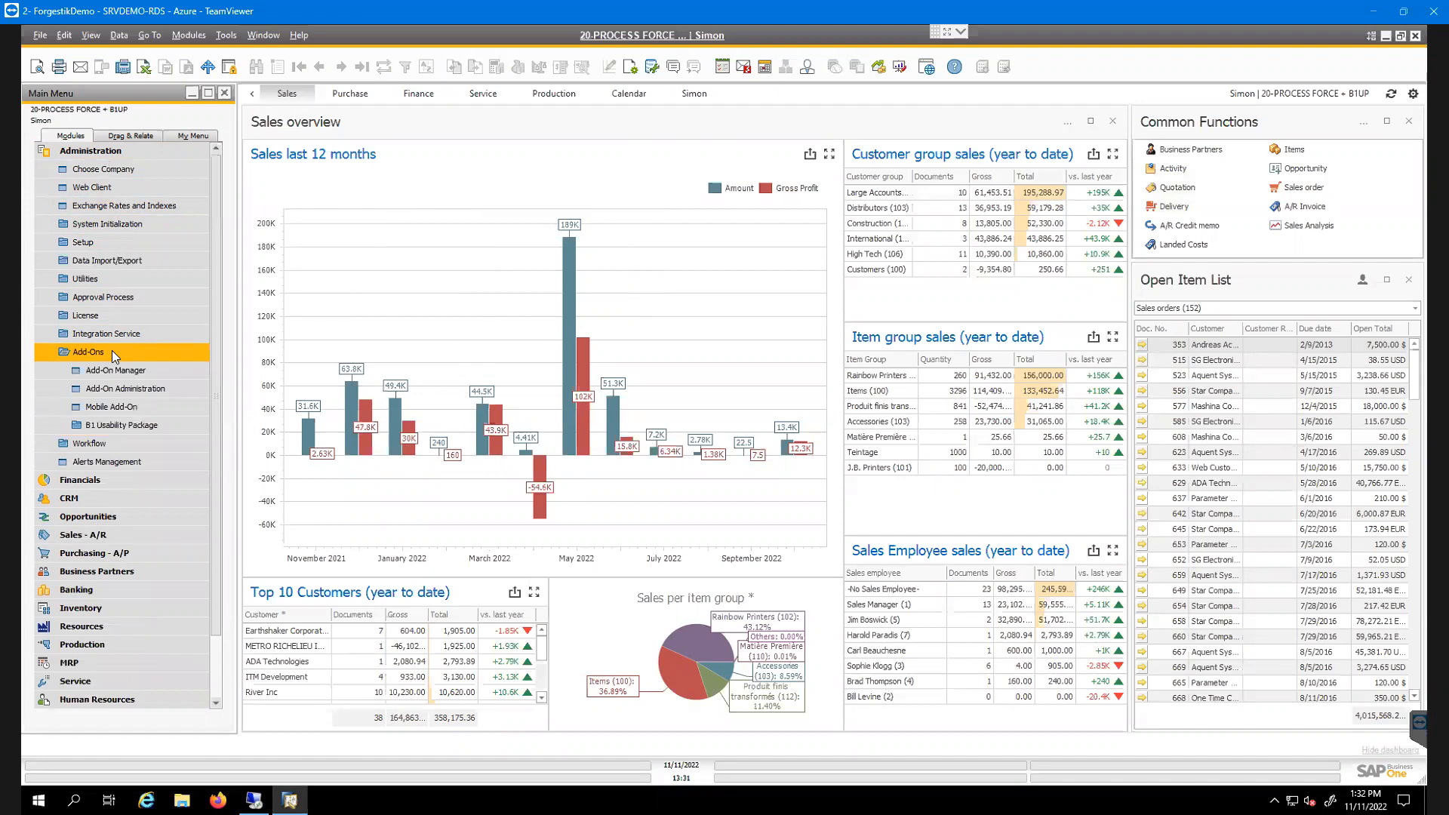
click(116, 425)
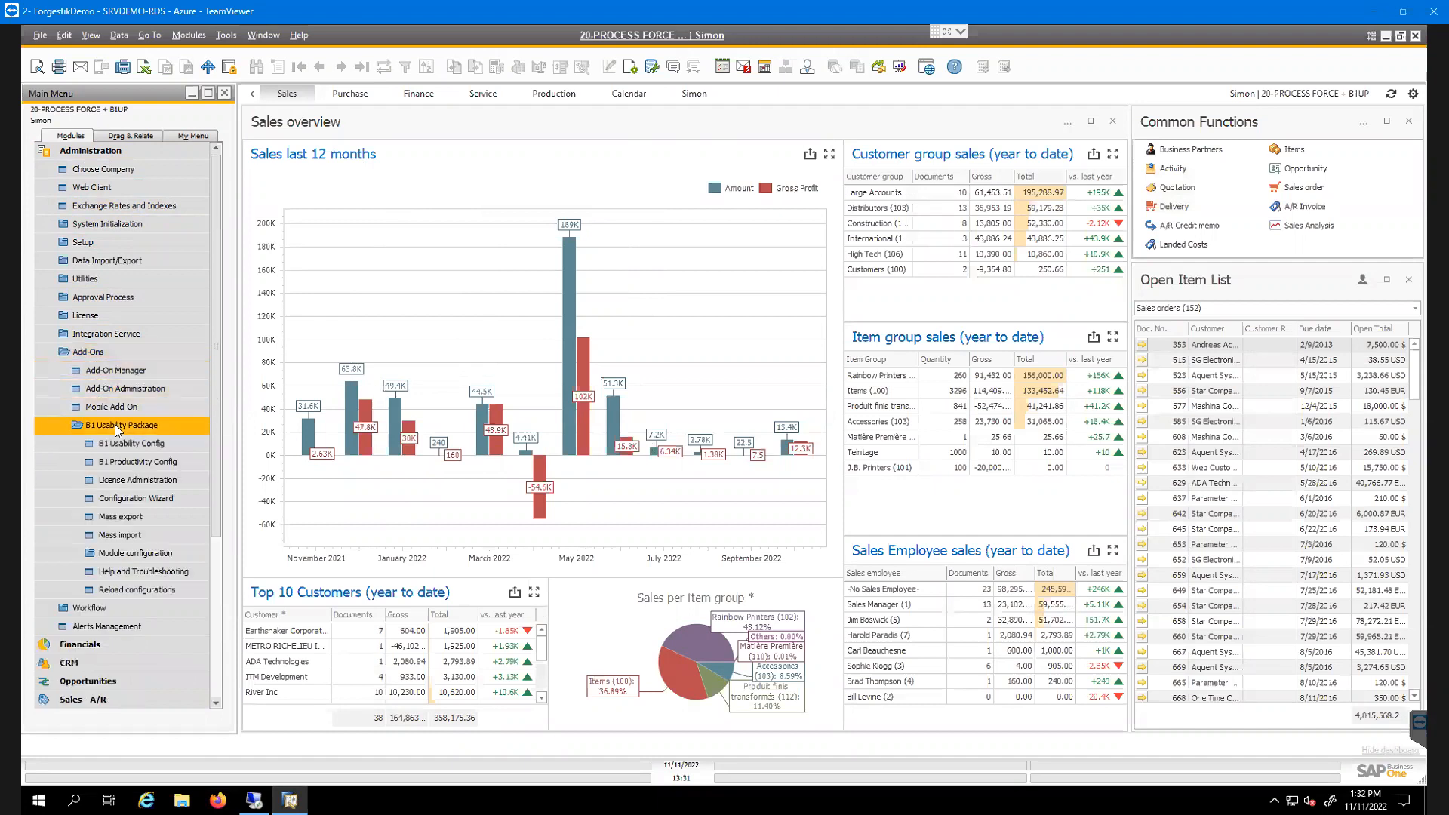
click(126, 443)
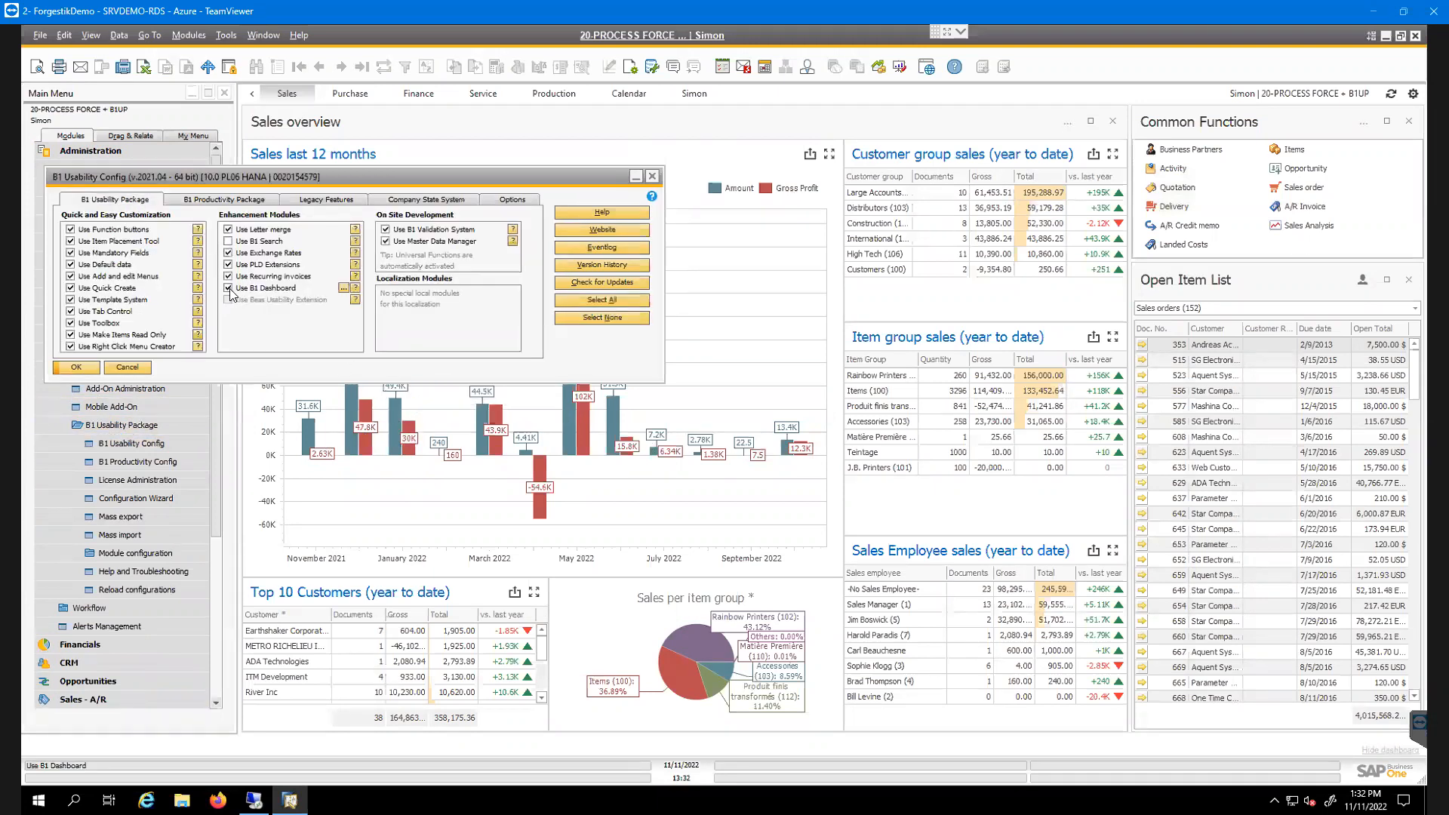
Review which users are included for the B1 Dashboard module, and close the usability configuration without changes
click(343, 288)
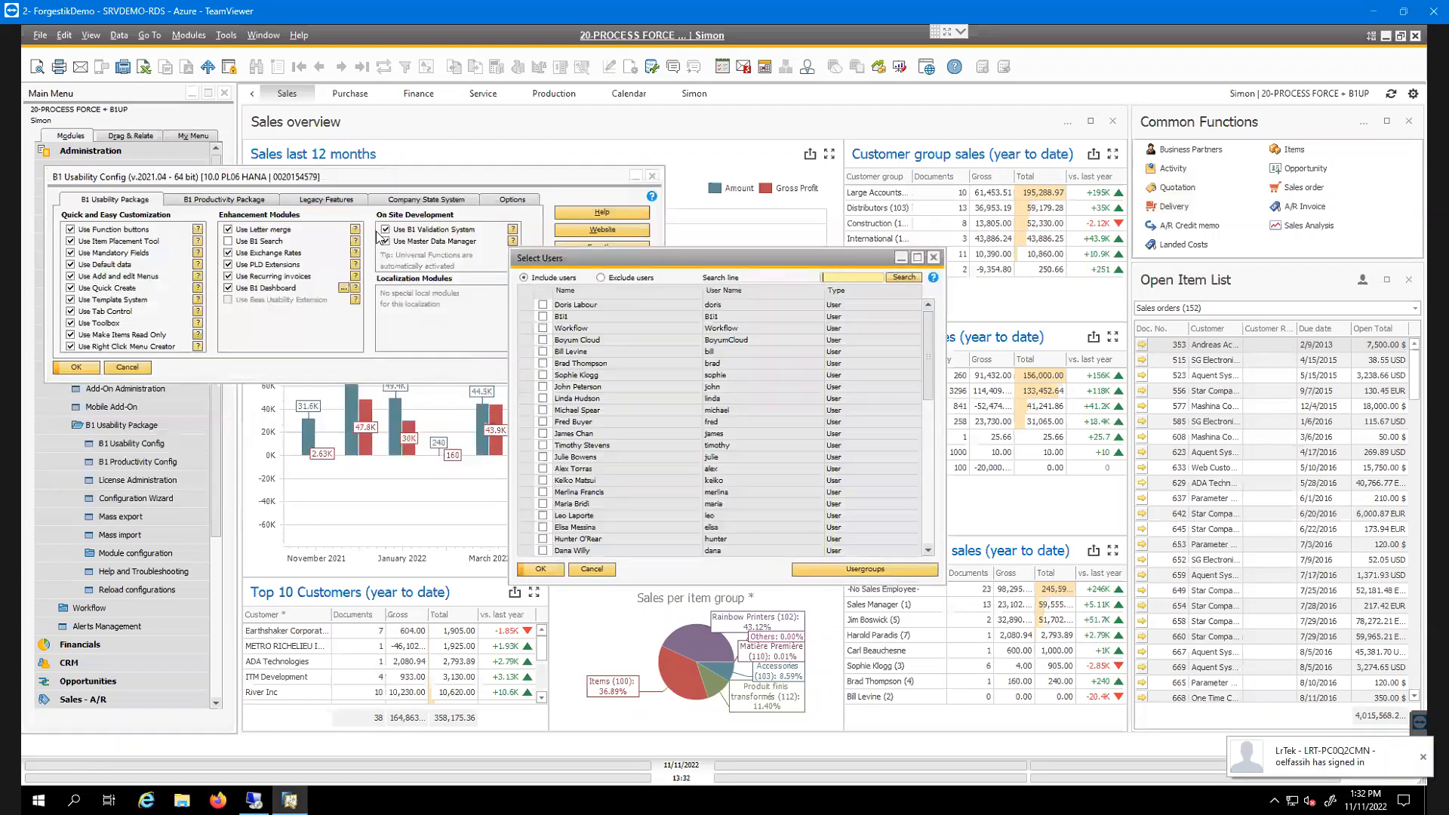
scroll(732, 427, down, 8)
scroll(732, 427, down, 4)
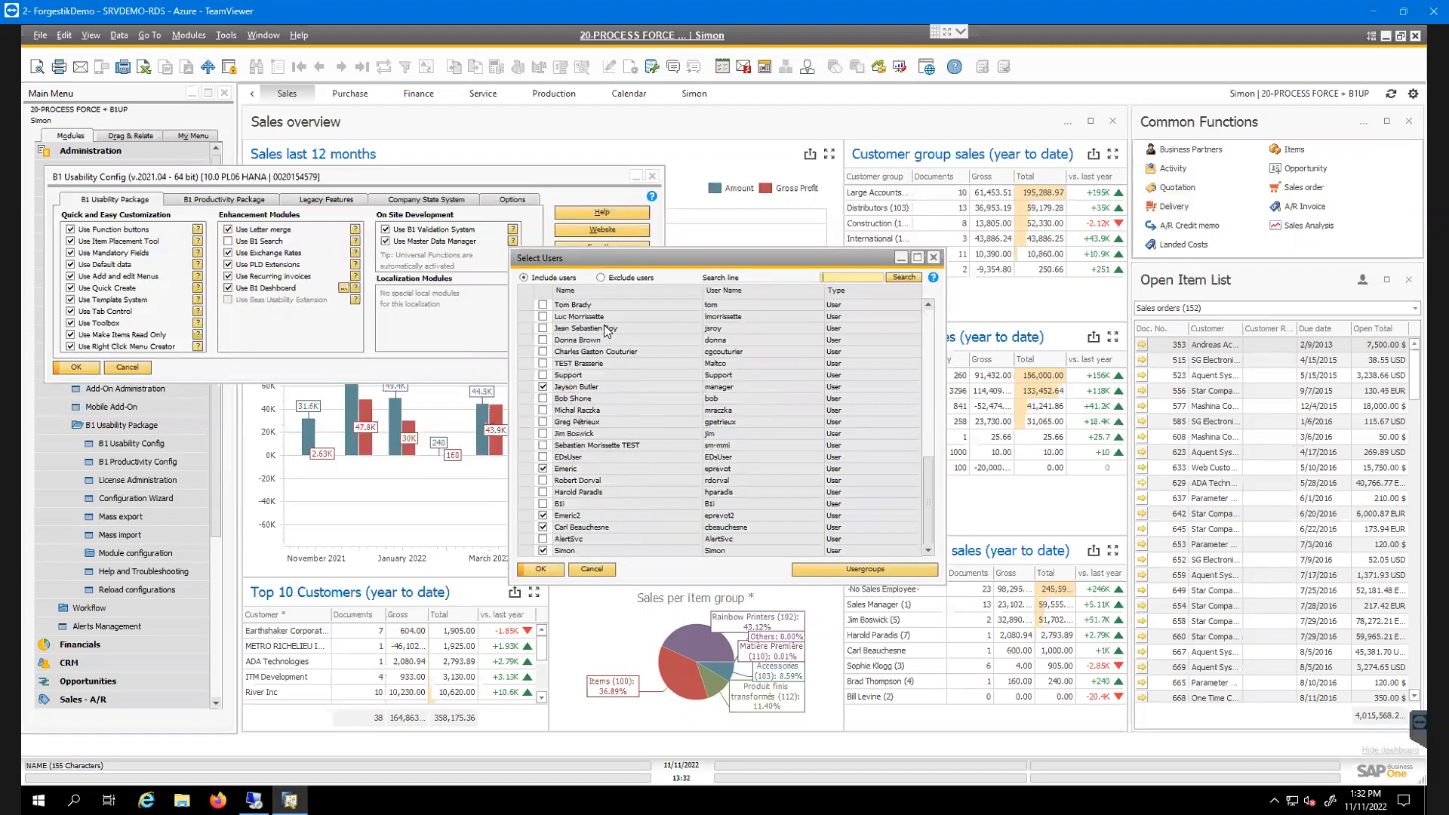
click(933, 258)
drag(499, 178, 605, 181)
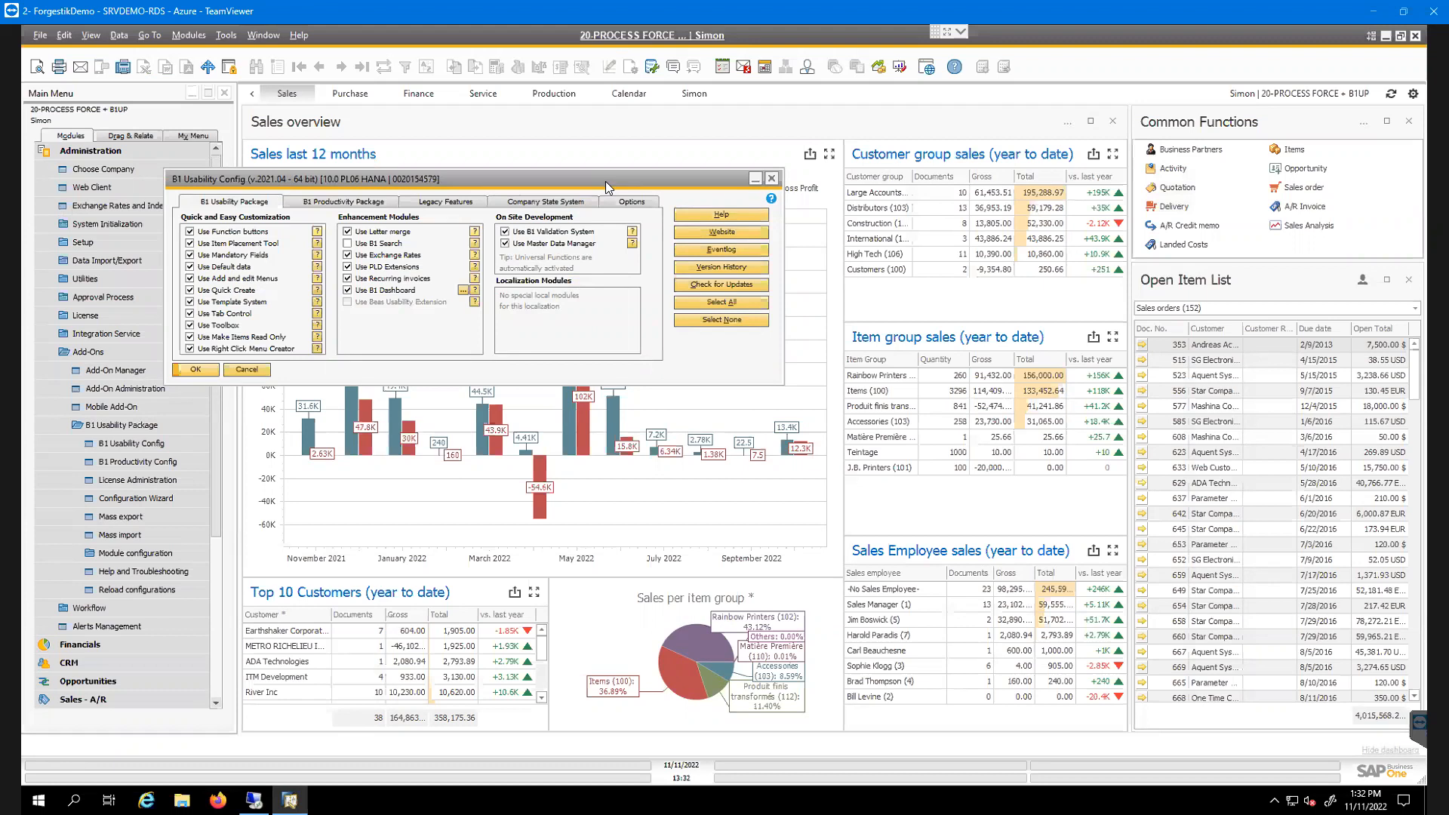
drag(592, 175, 765, 182)
click(786, 179)
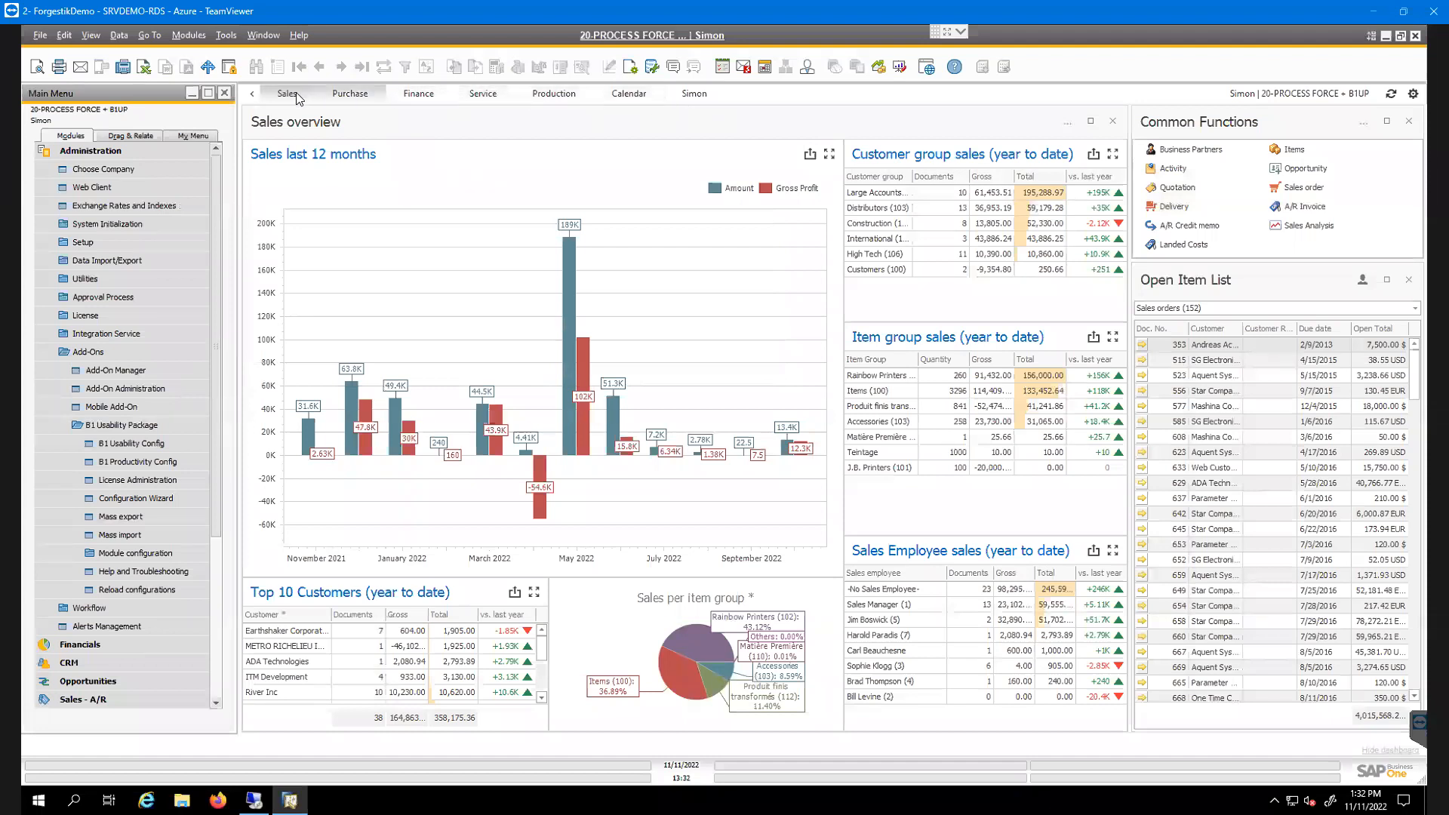
View the Purchase, Sales and Calendar dashboards one after another
click(363, 97)
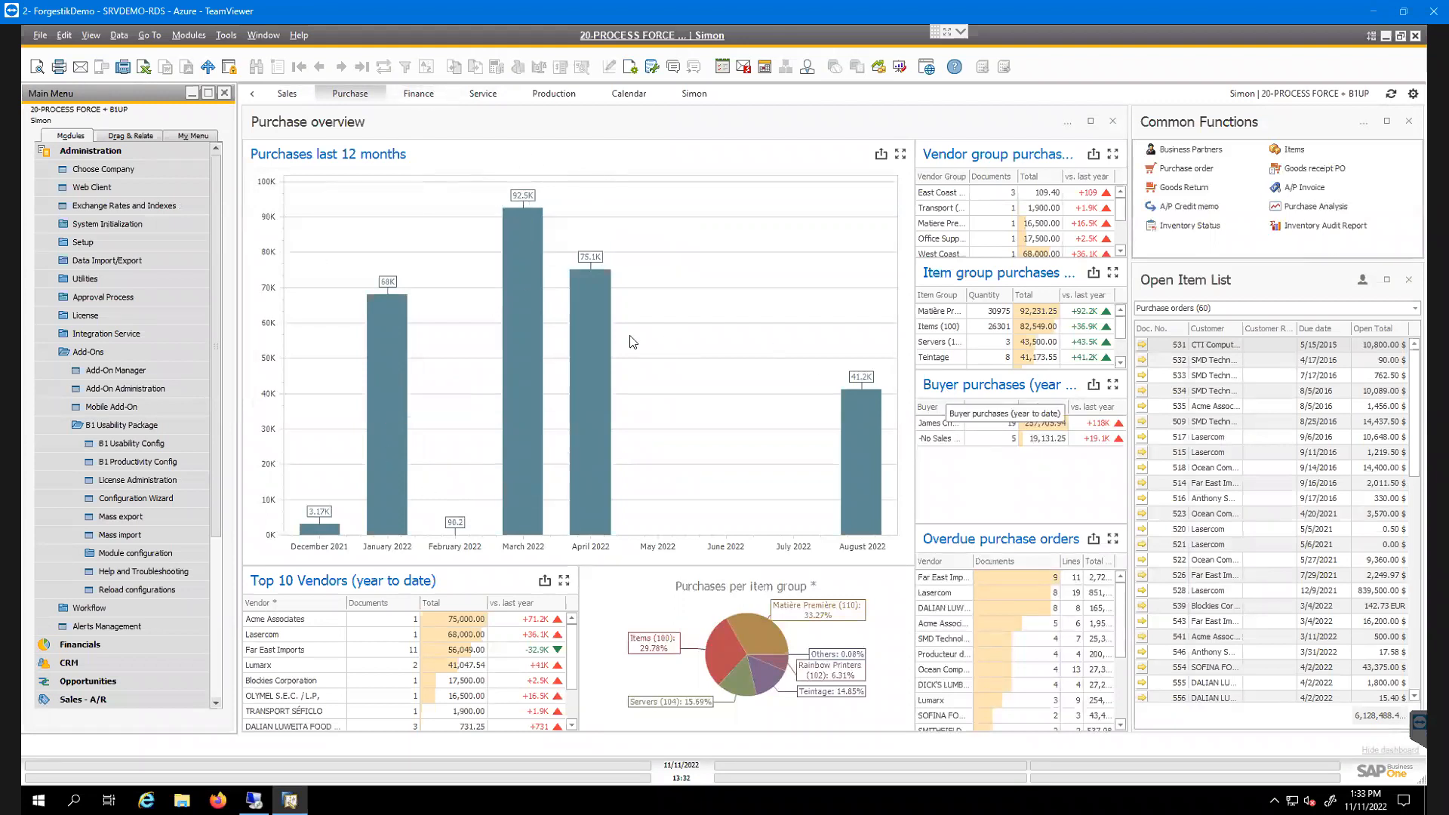
click(297, 92)
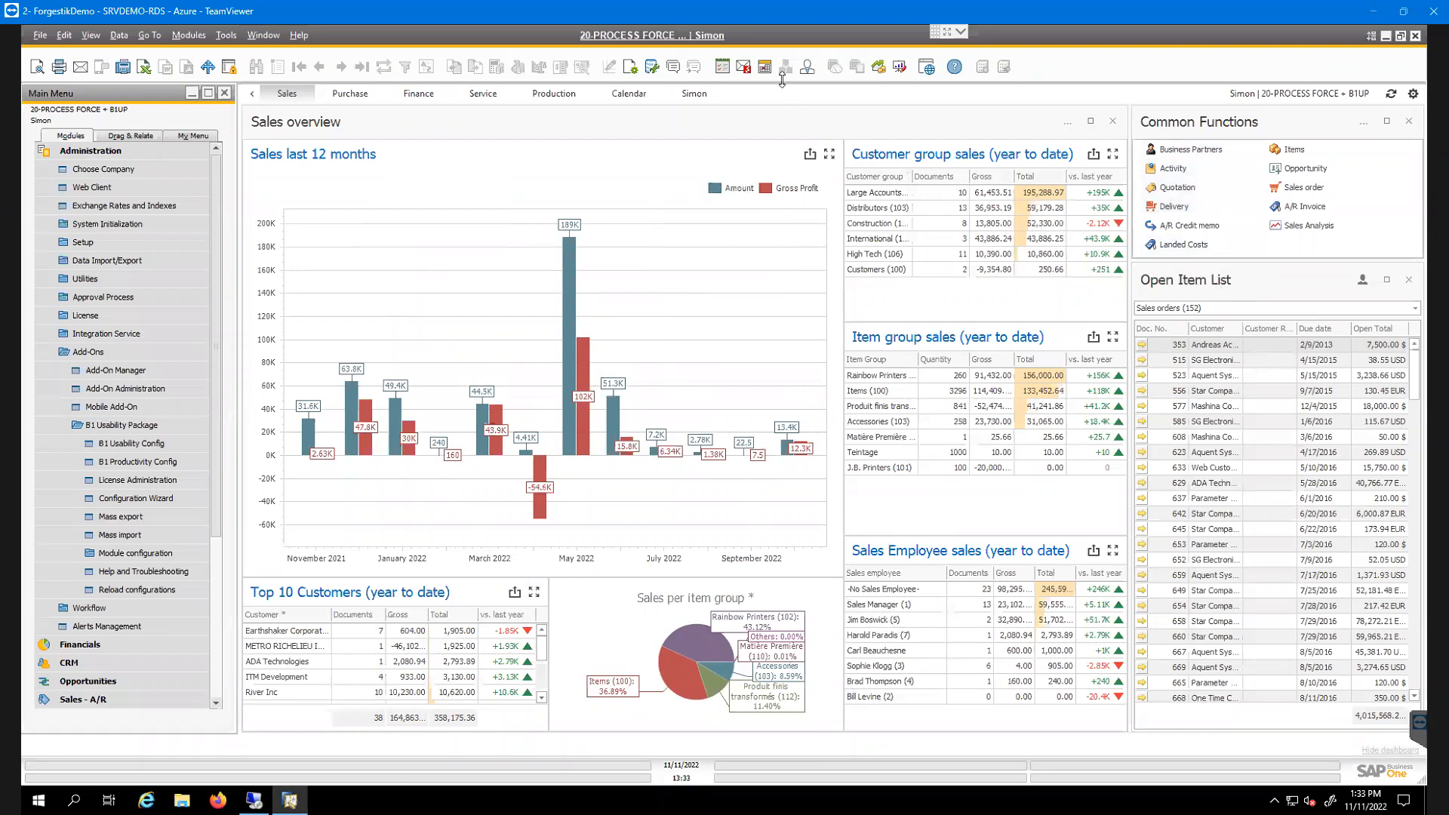
click(620, 96)
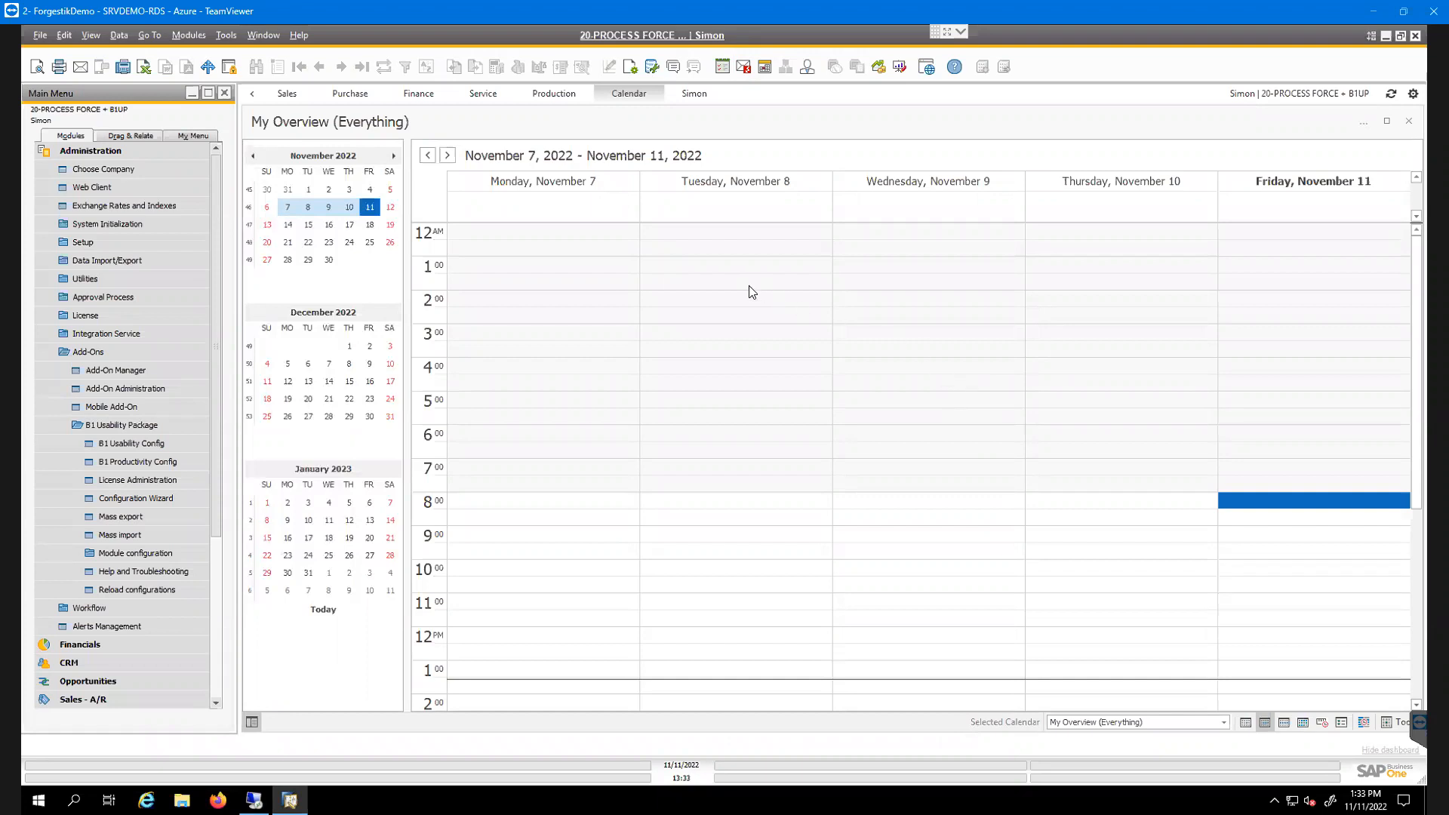
Hide the dashboard to examine the search's data types, and bring the dashboard back with a refresh
click(1375, 751)
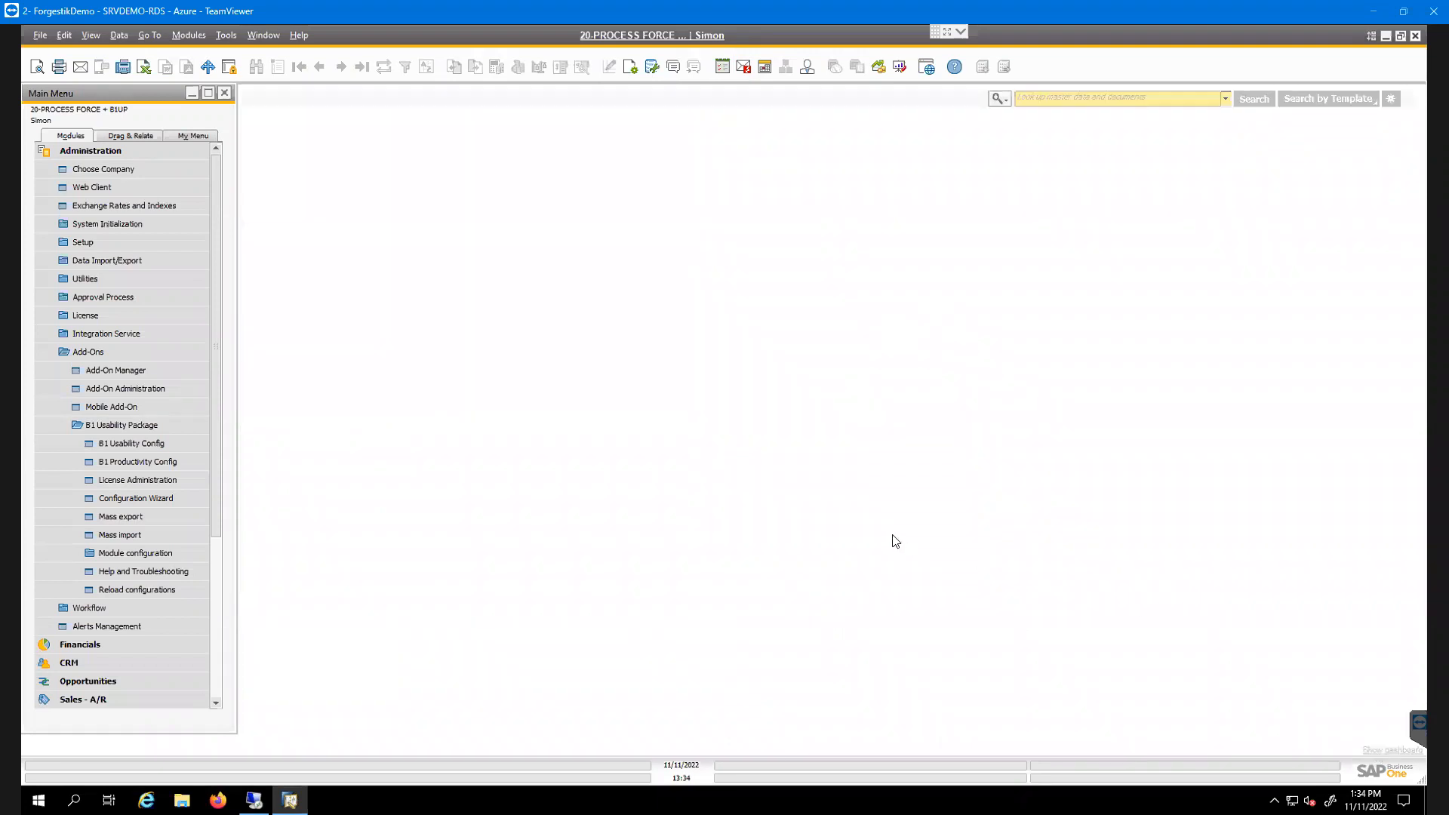
click(995, 97)
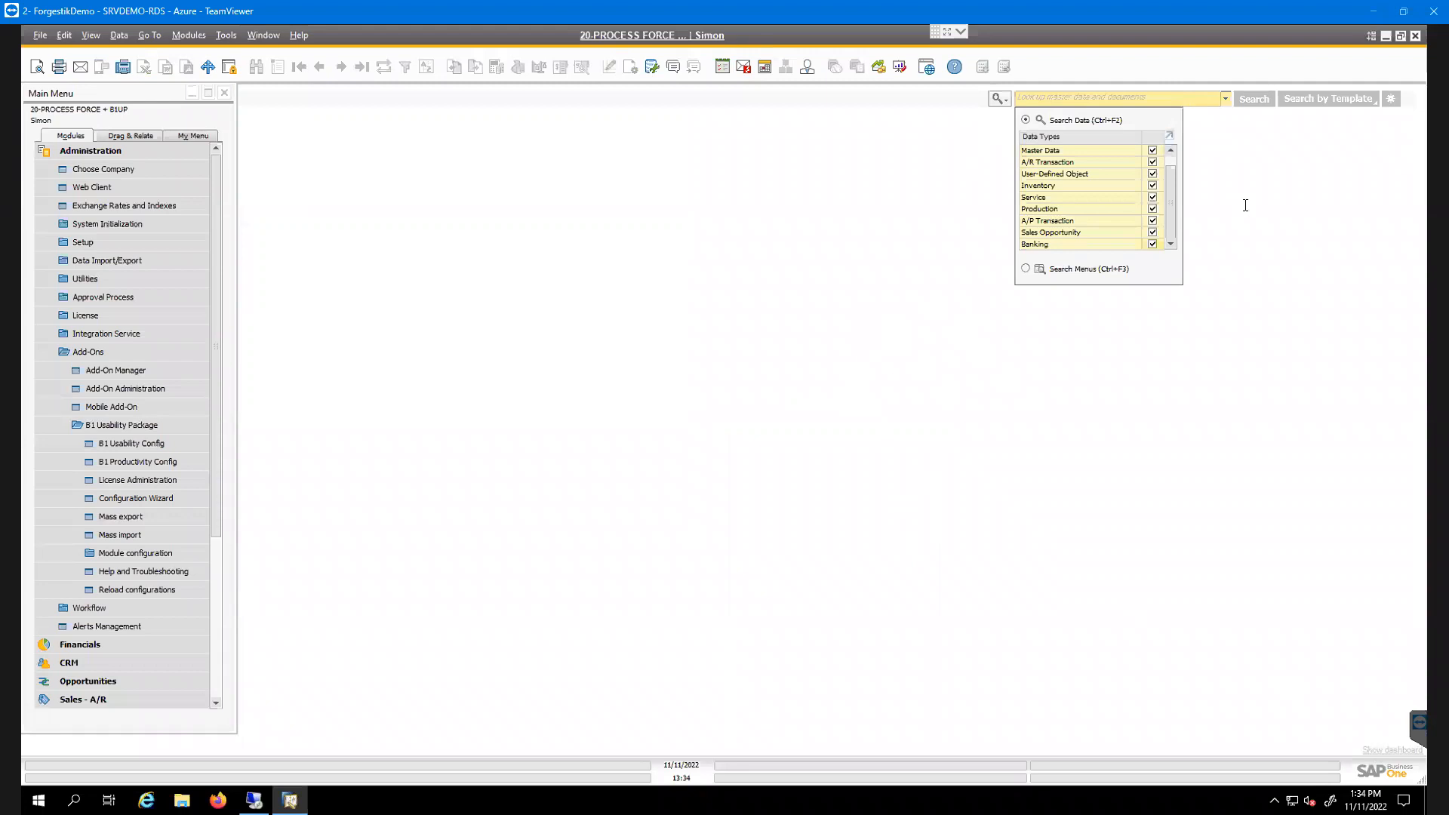
click(1392, 751)
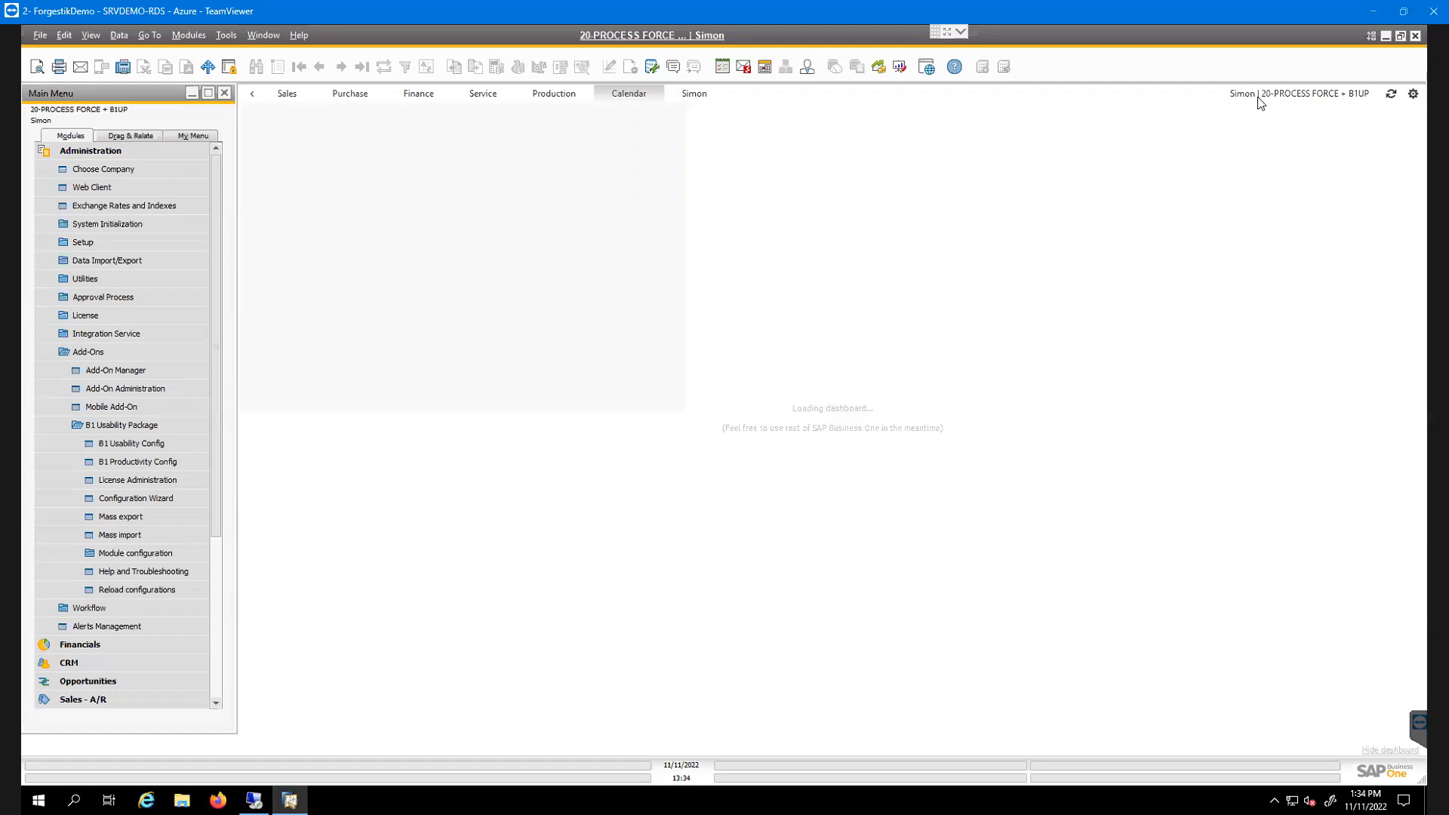
click(1393, 96)
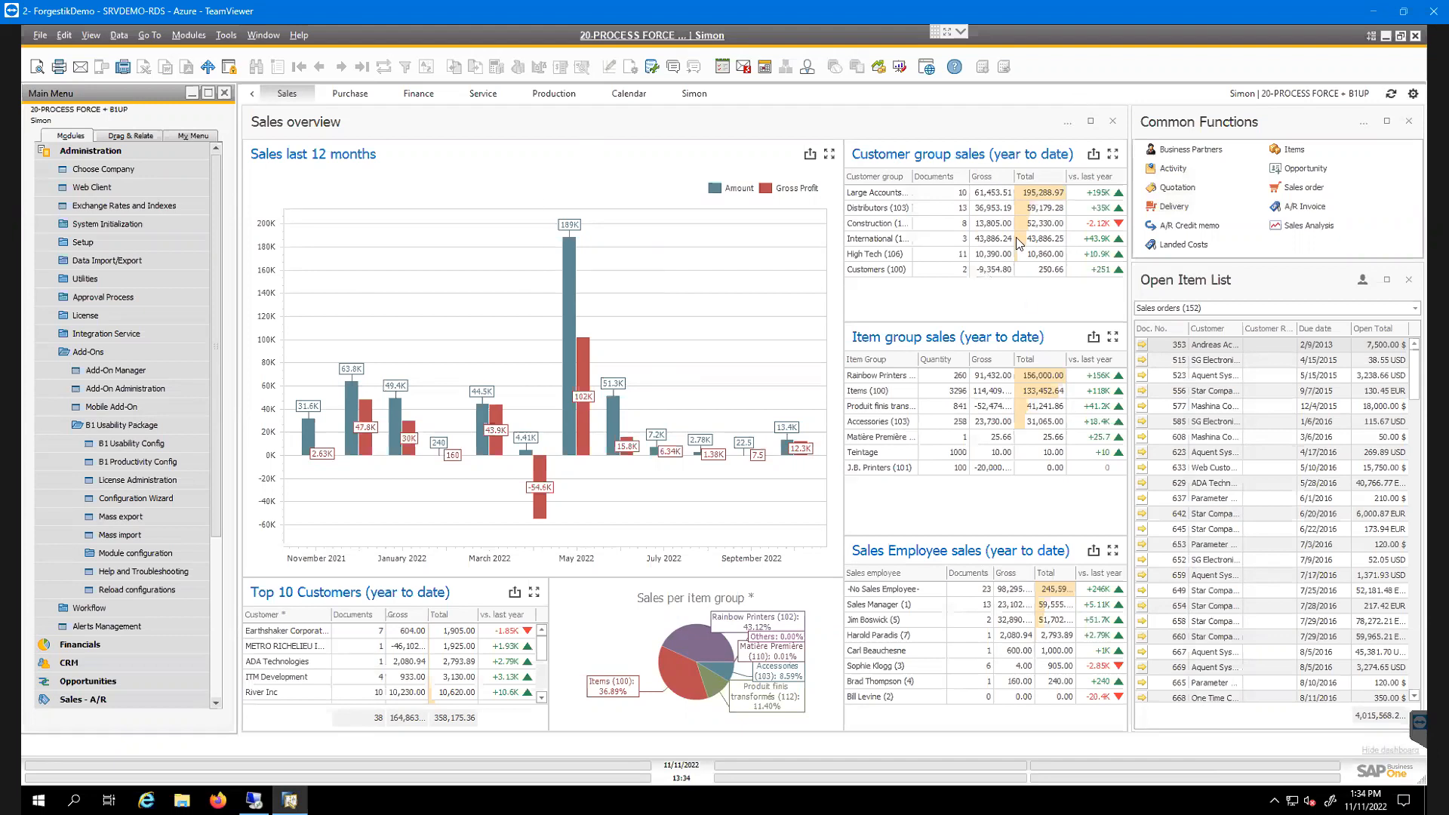
Add a new dashboard view titled TRAINING in the view settings
click(1413, 94)
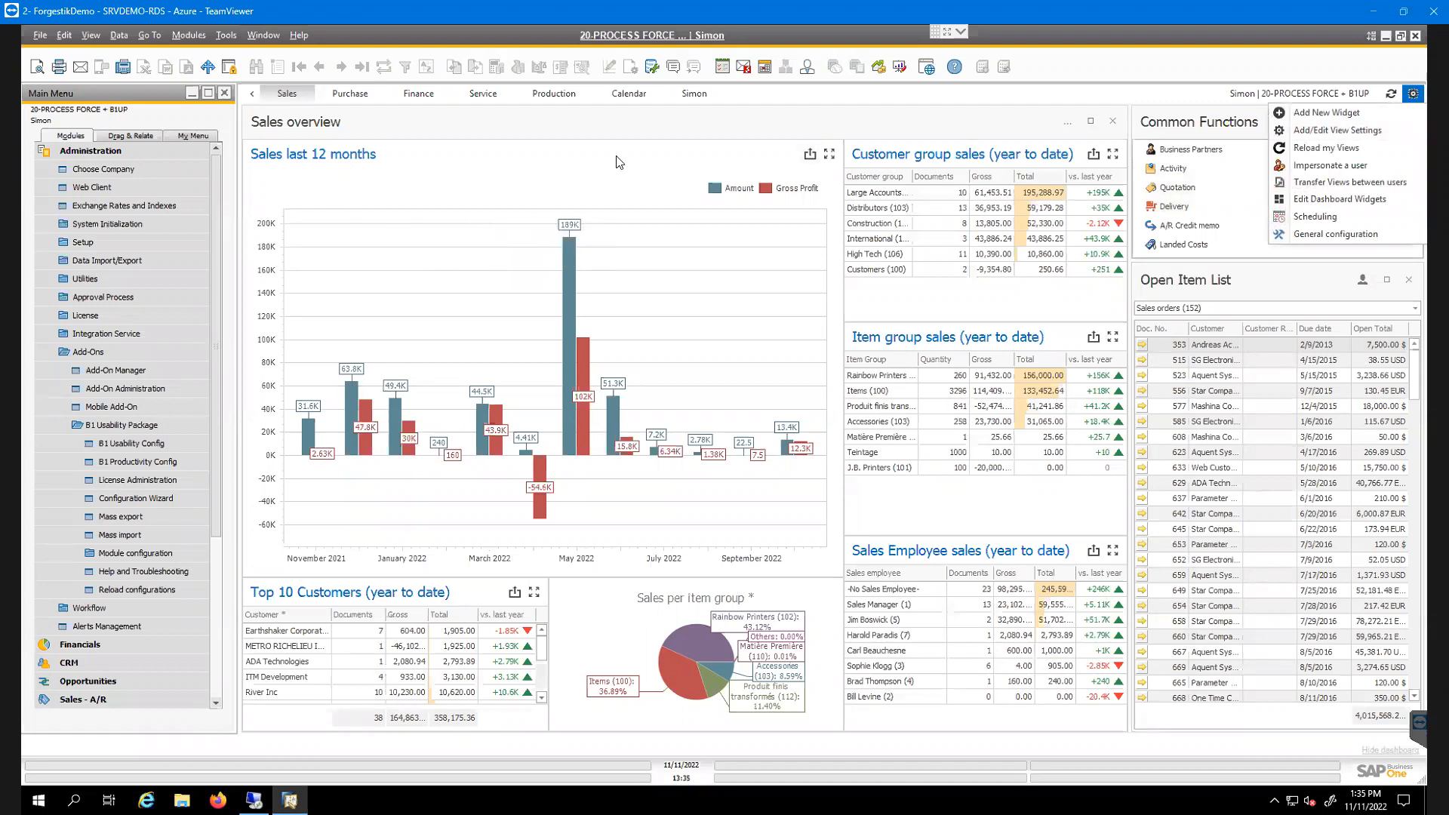
click(506, 128)
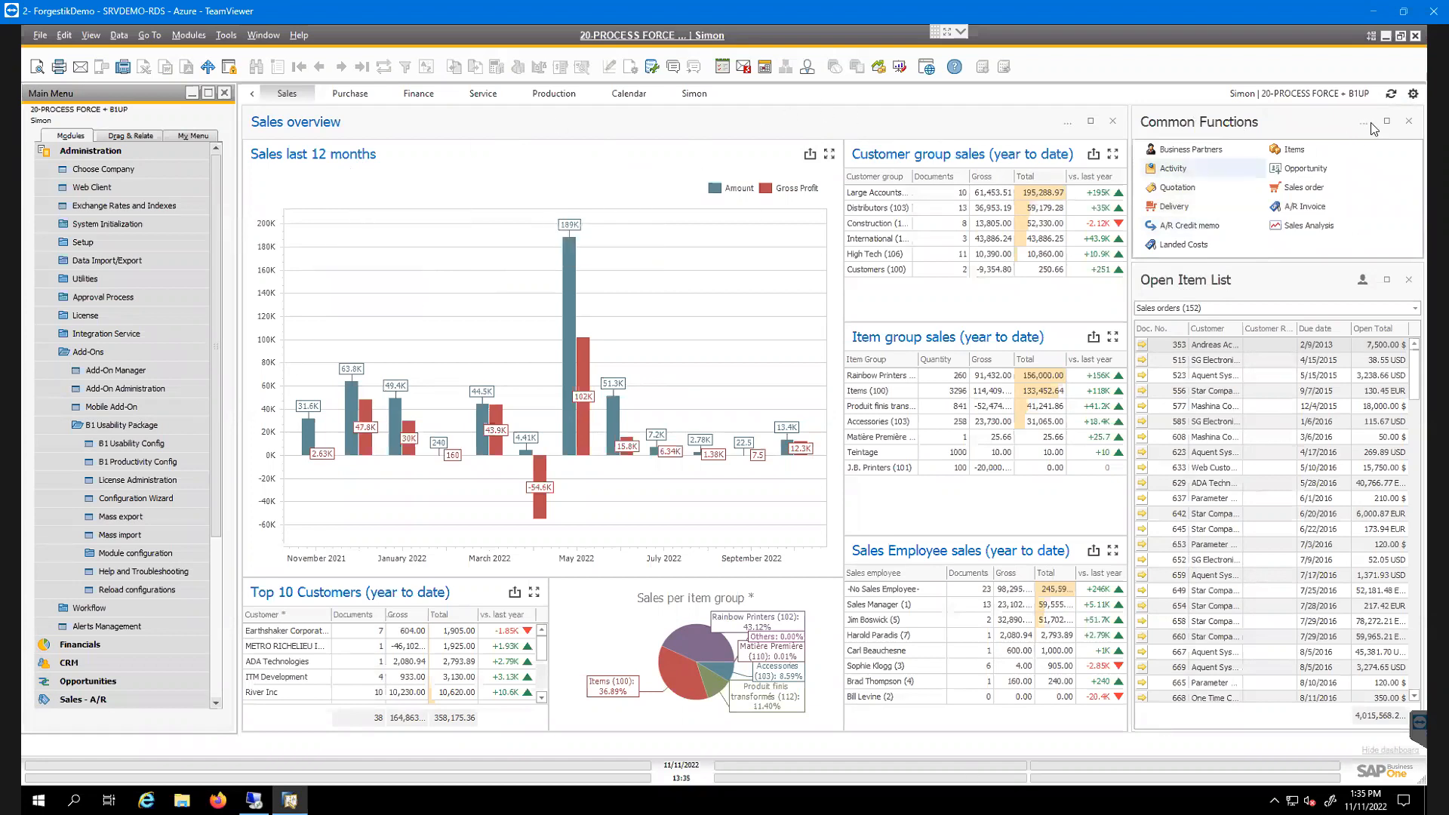
click(1413, 94)
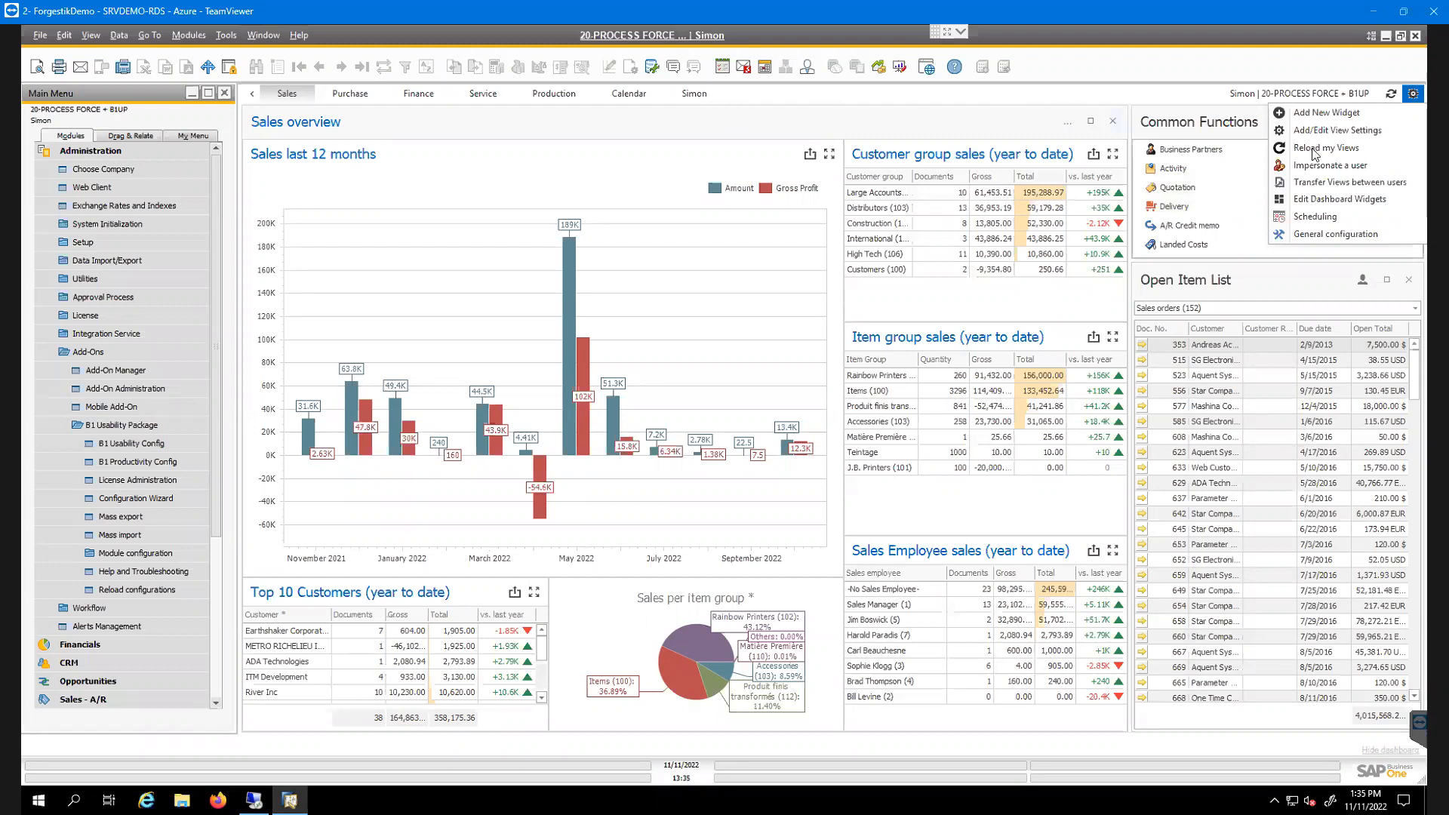
click(1340, 131)
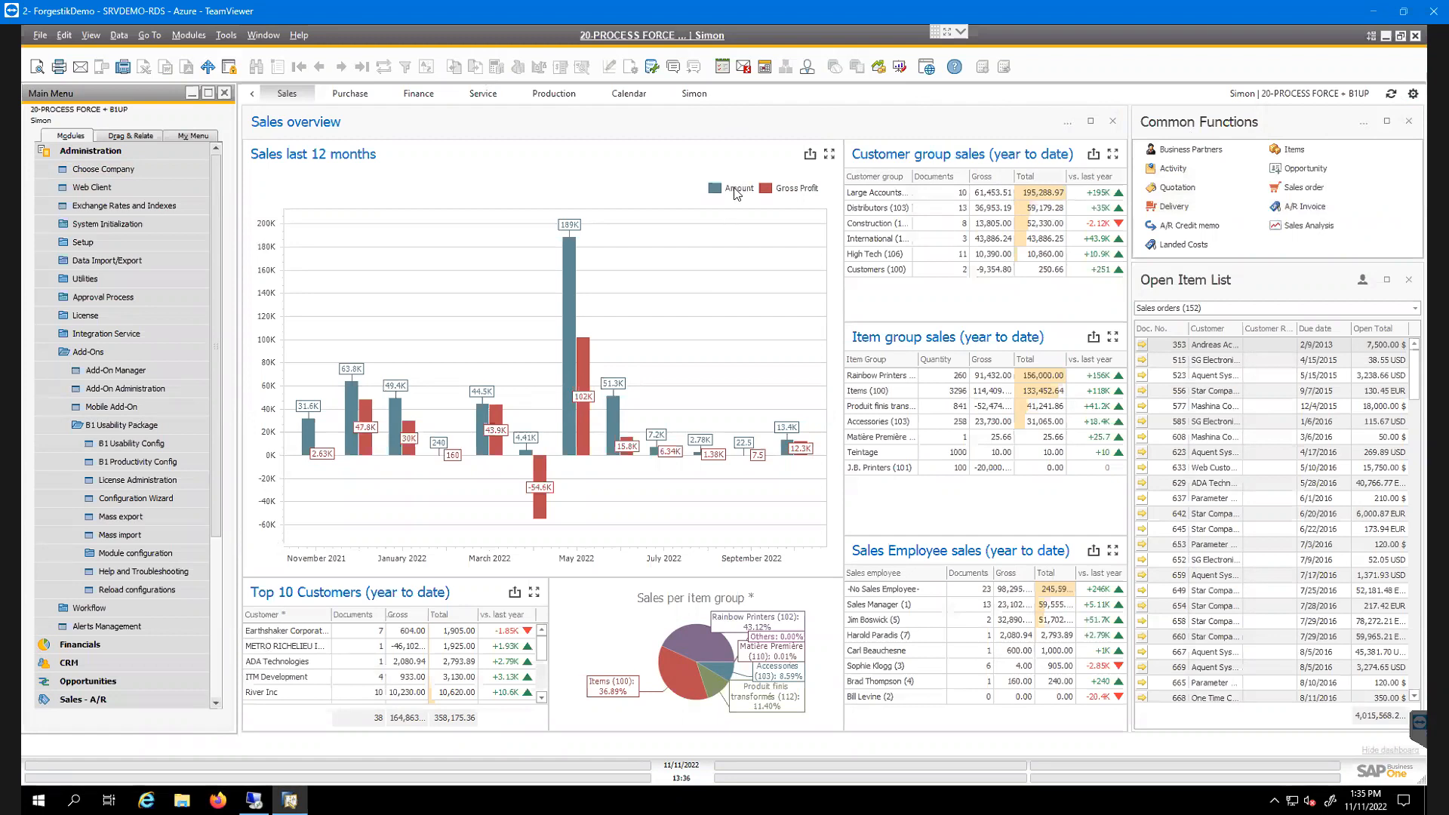
click(1414, 93)
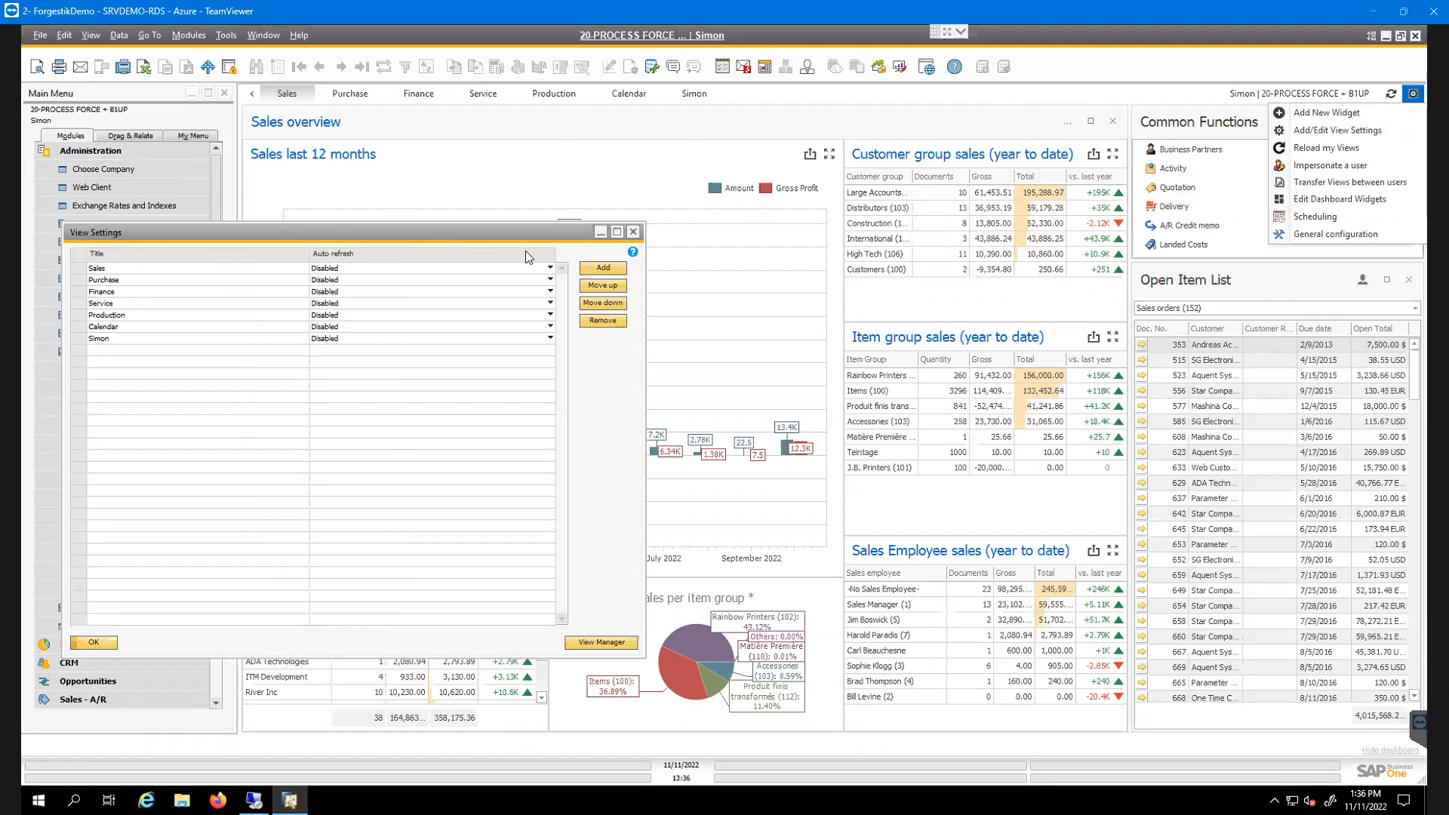
click(603, 267)
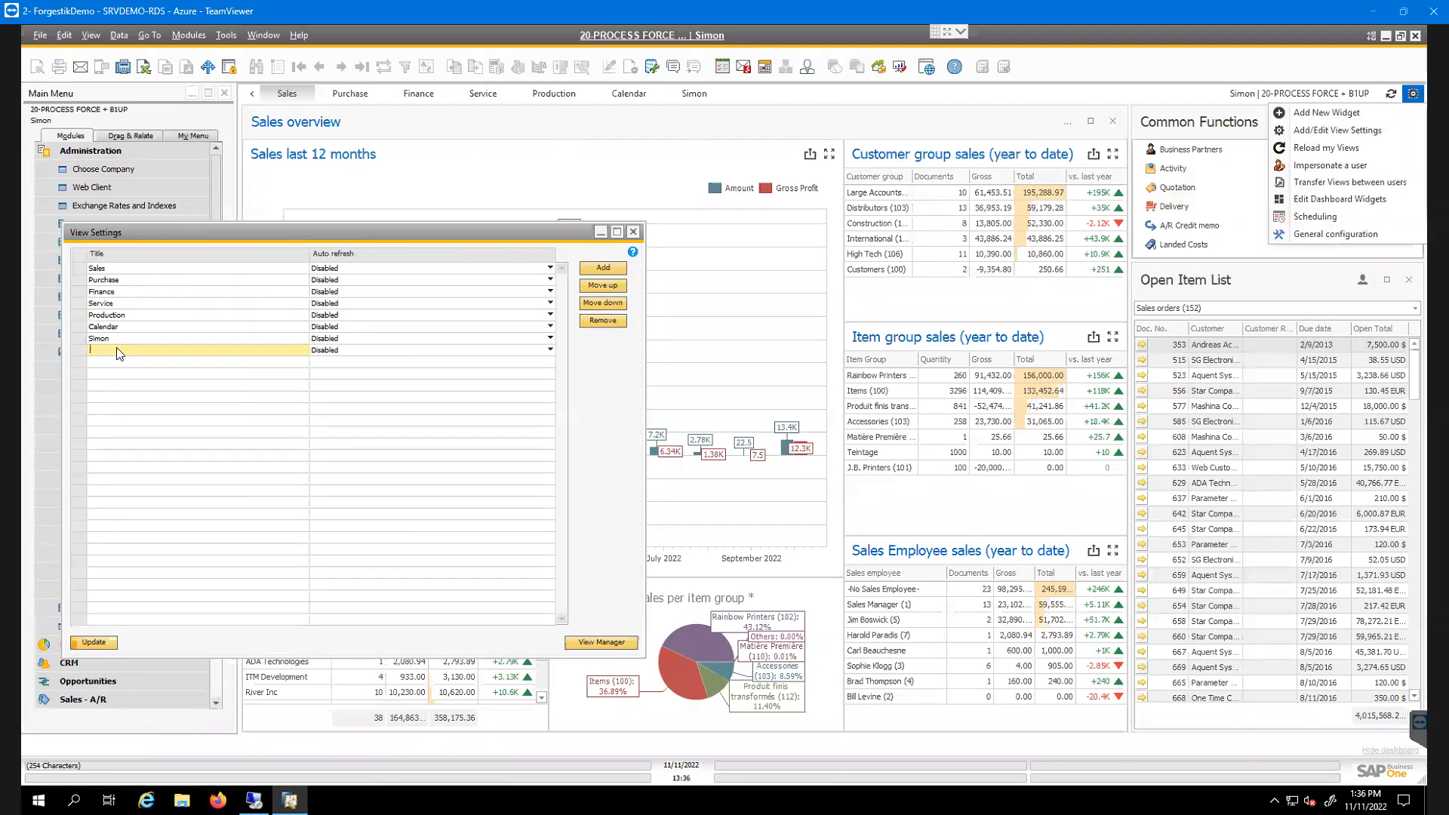
text(TRAINING)
Save the TRAINING view with auto refresh left Disabled, and display it on the dashboard
click(382, 352)
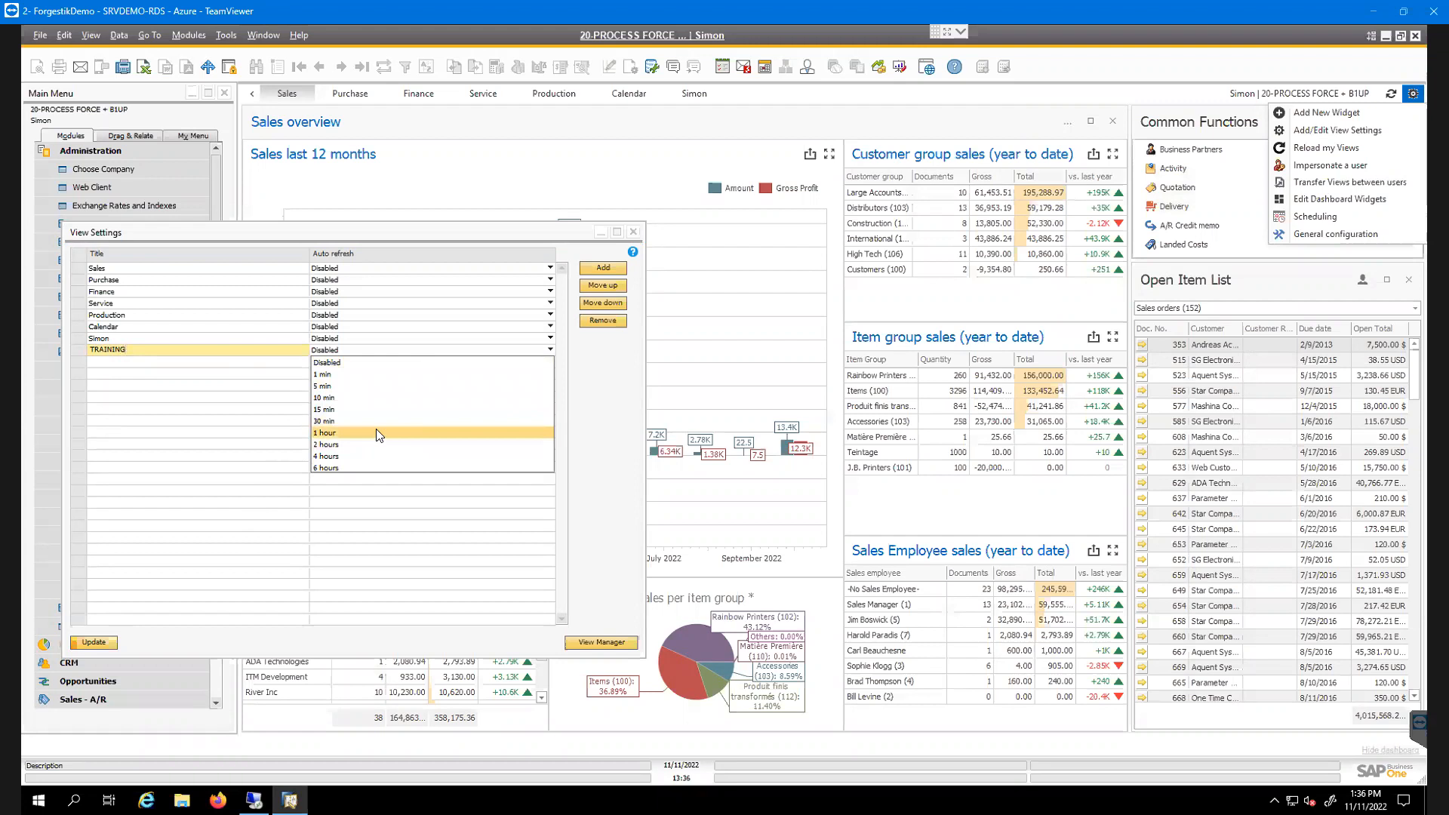
click(372, 349)
click(372, 350)
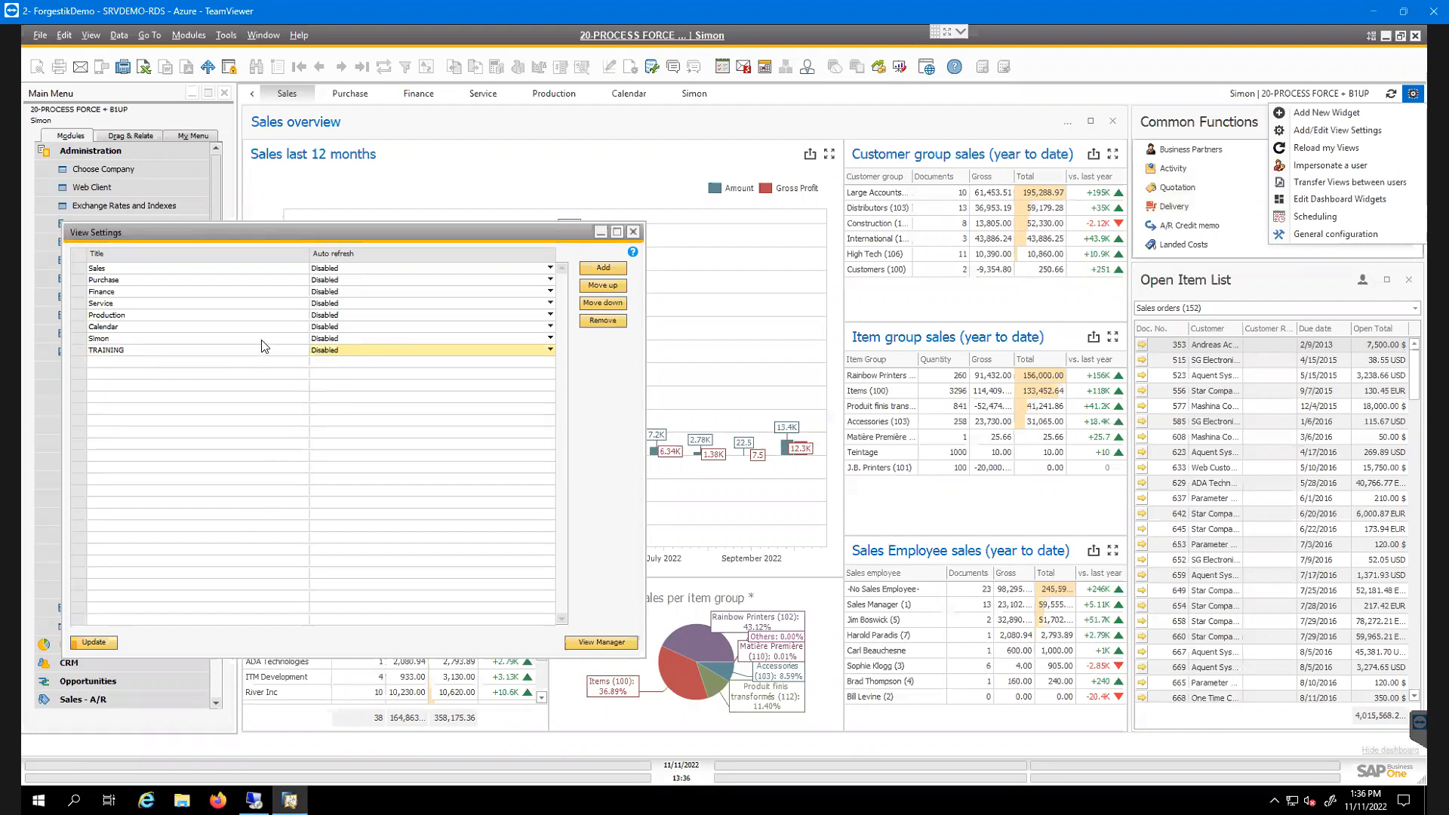
click(95, 643)
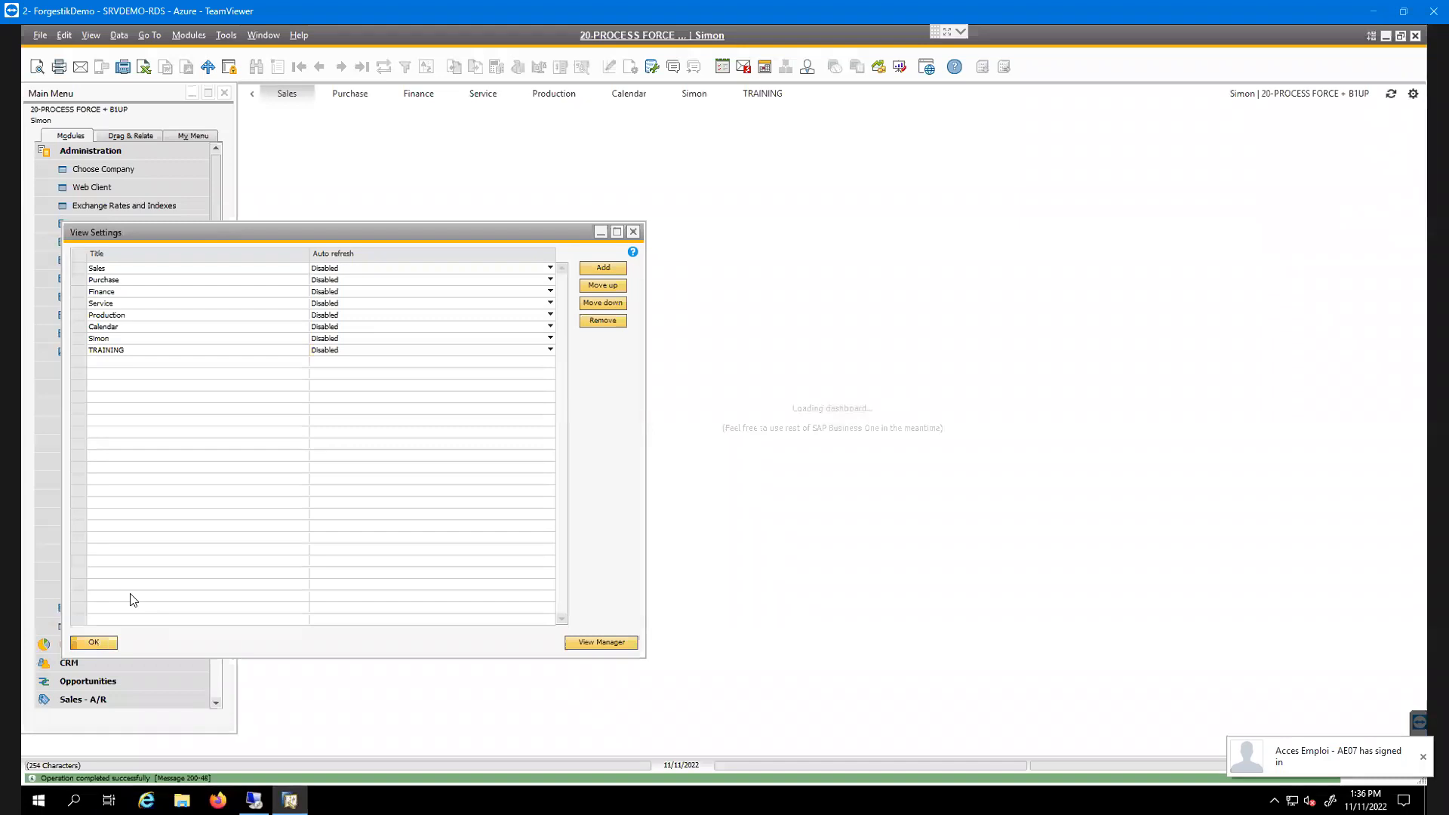
click(94, 643)
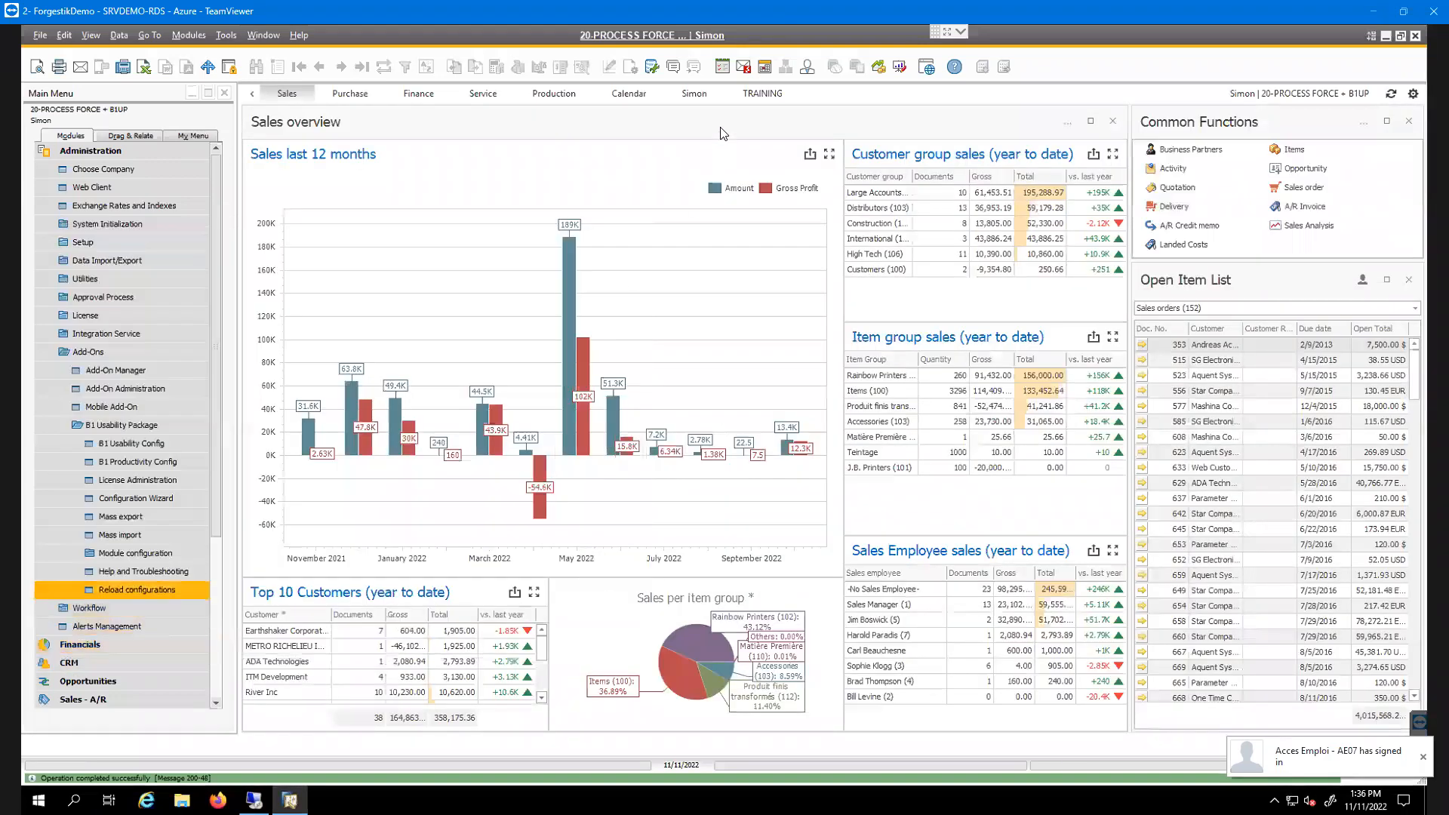
click(761, 95)
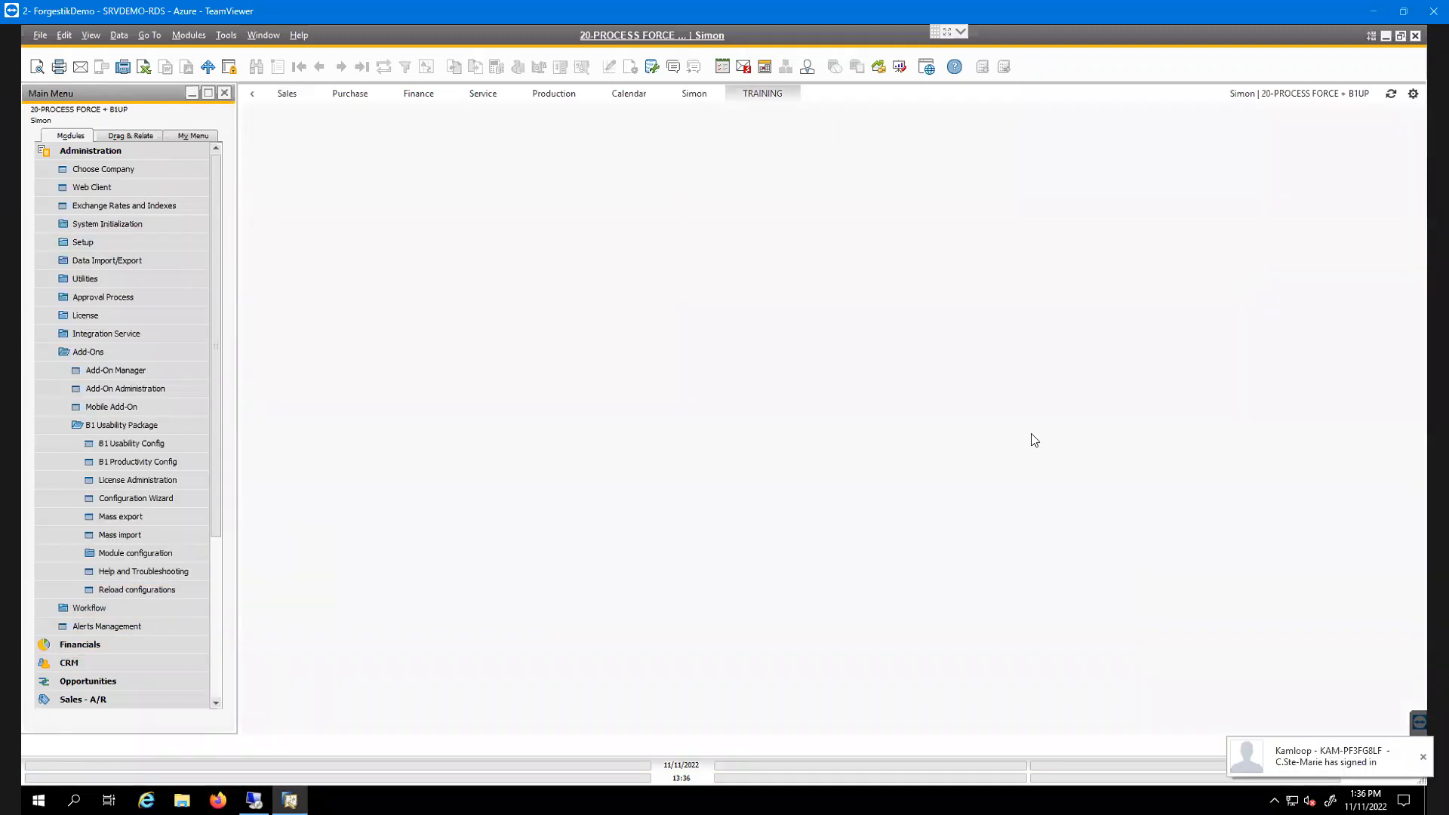
Examine how to transfer the TRAINING view to other users, and close the View Manager without executing the transfer
click(1413, 94)
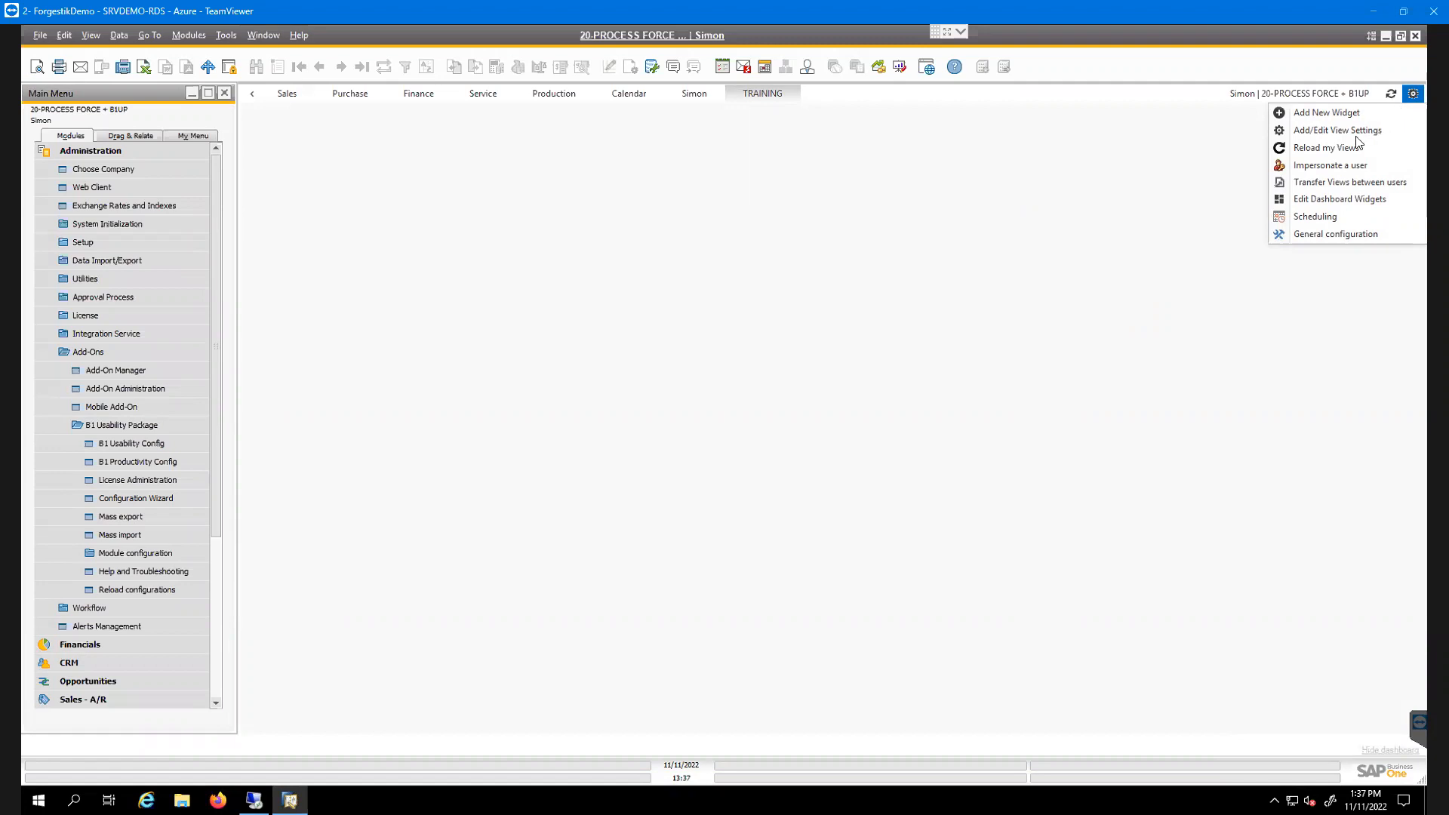
click(1333, 183)
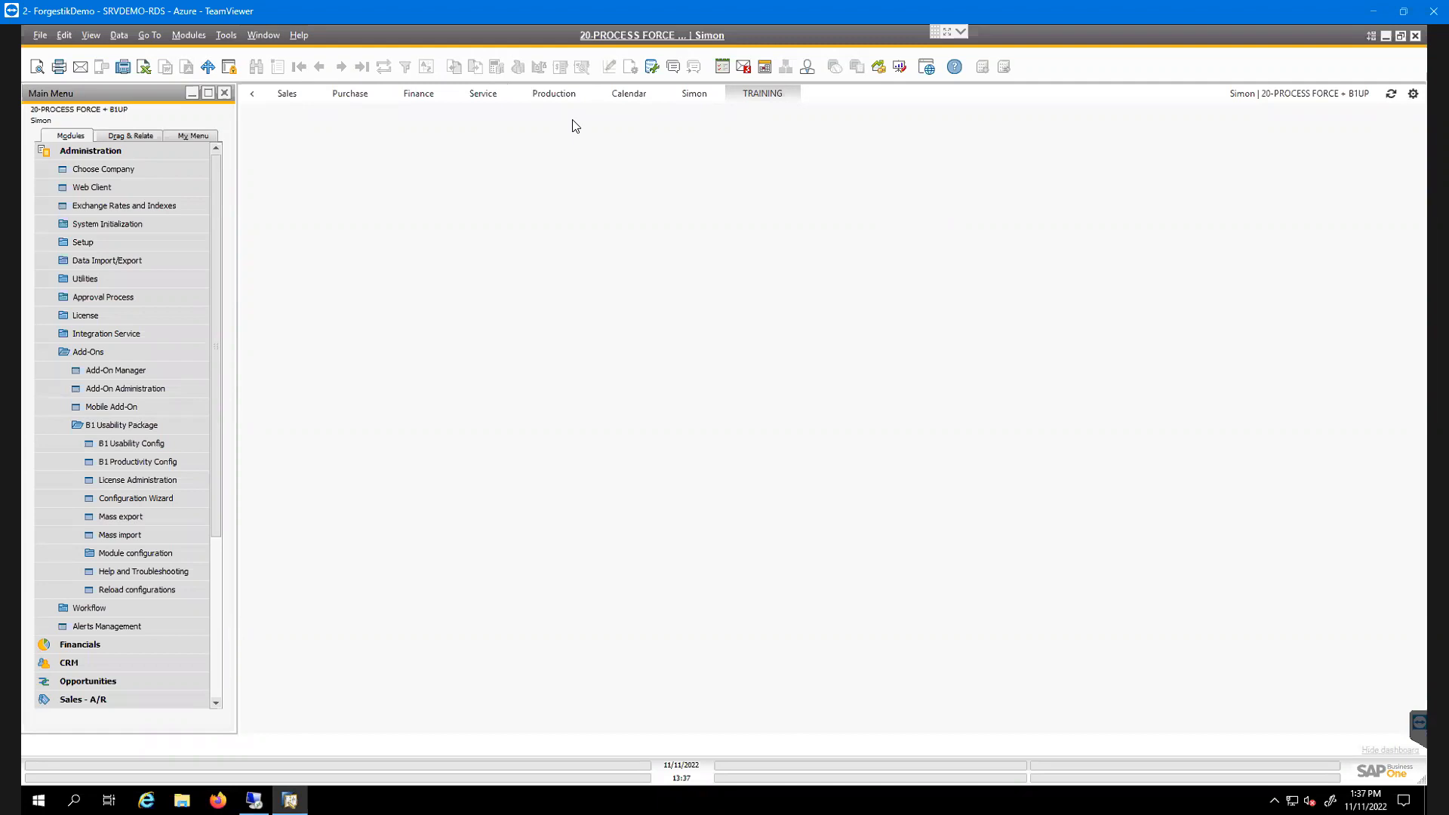
click(1413, 95)
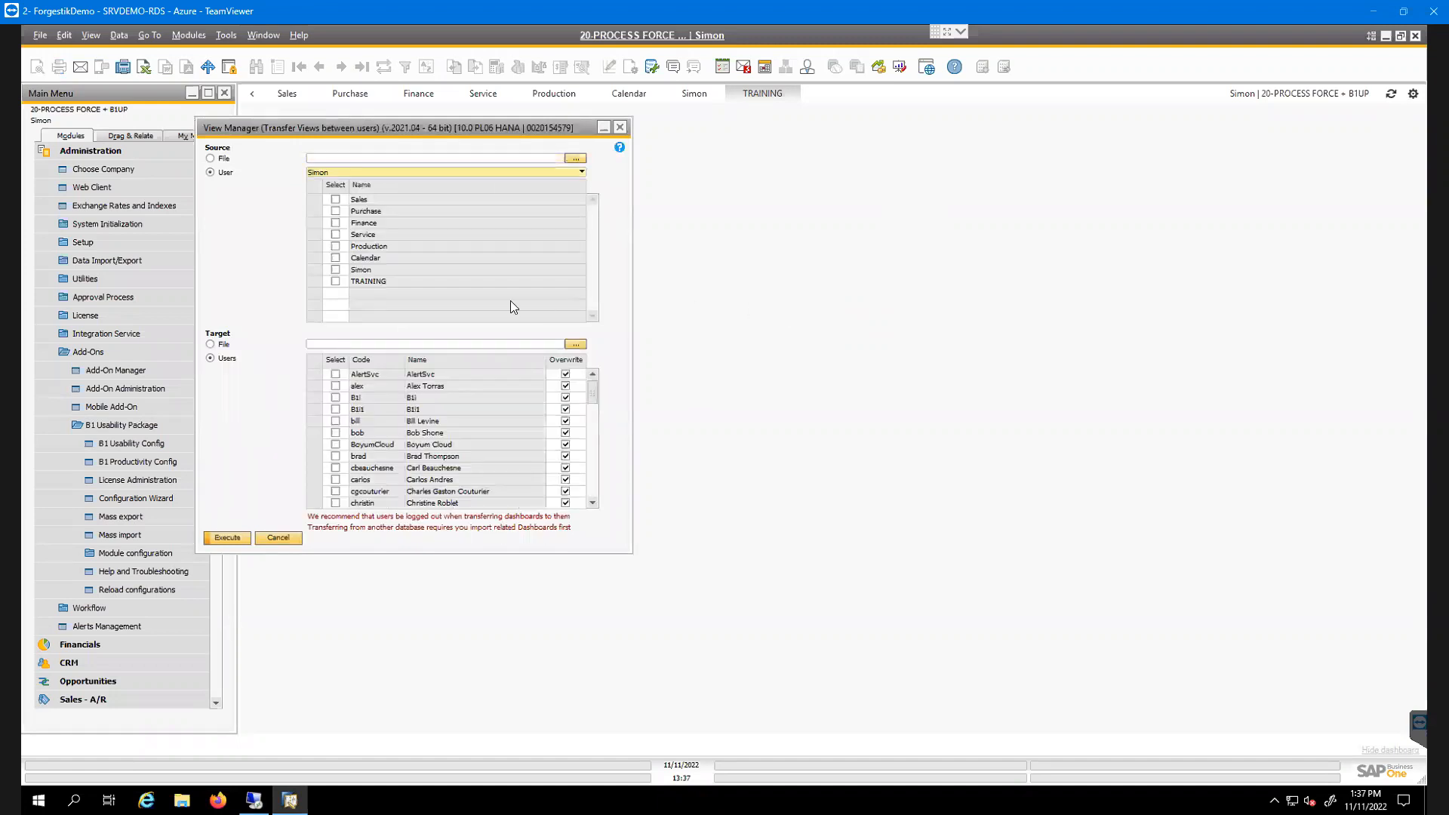
click(336, 281)
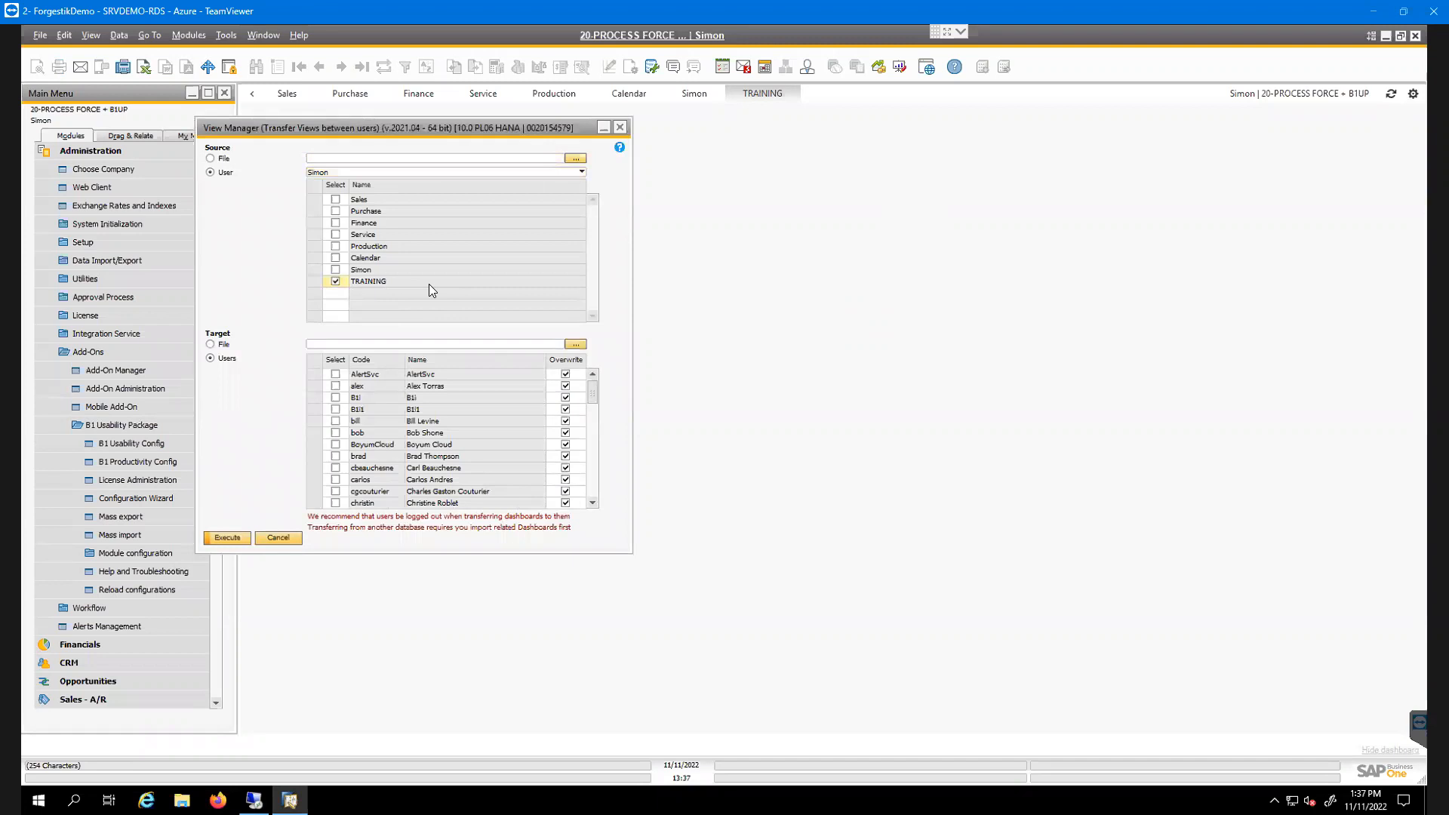
scroll(513, 454, down, 2)
drag(593, 392, 591, 452)
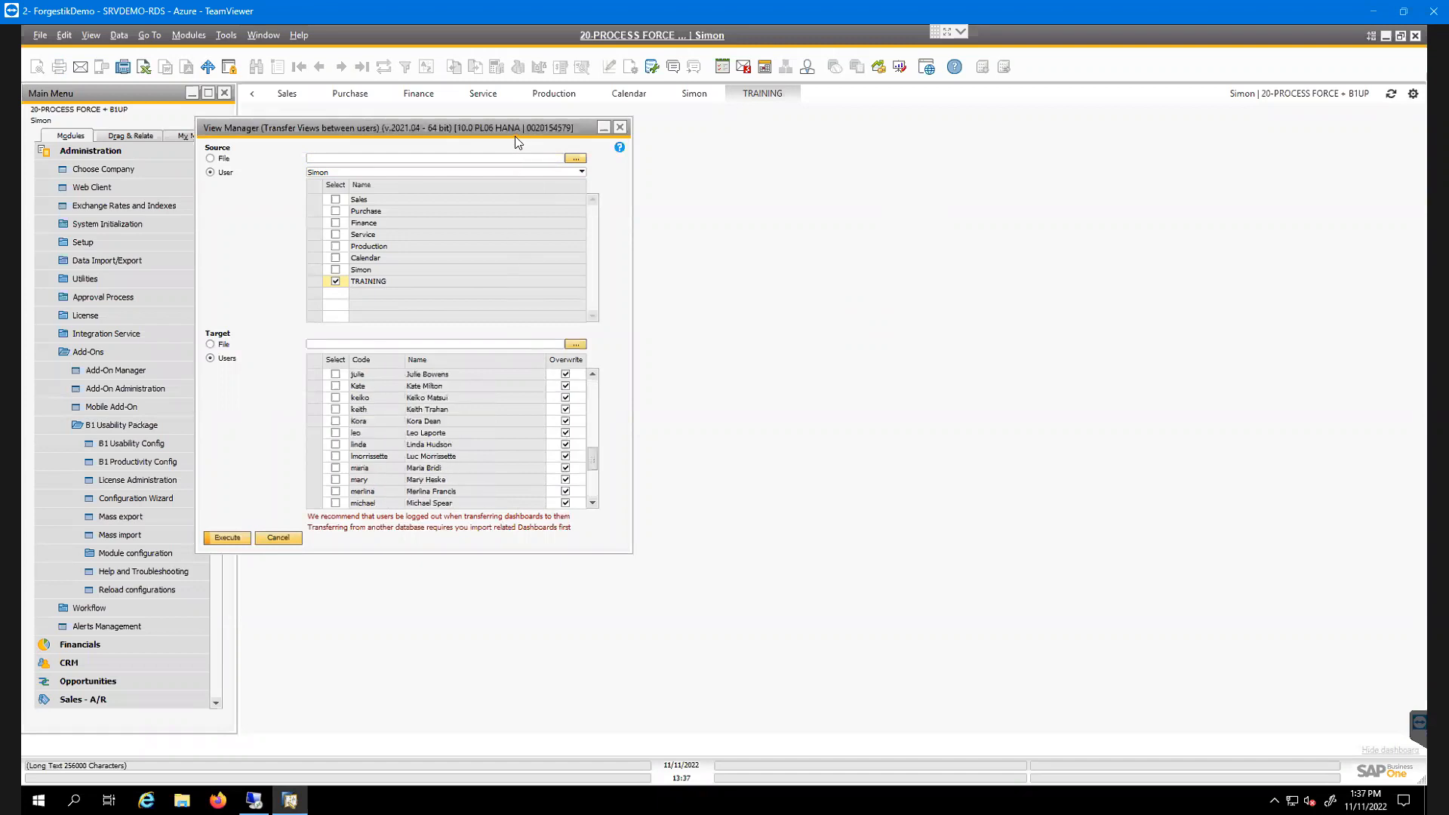
drag(521, 128, 649, 132)
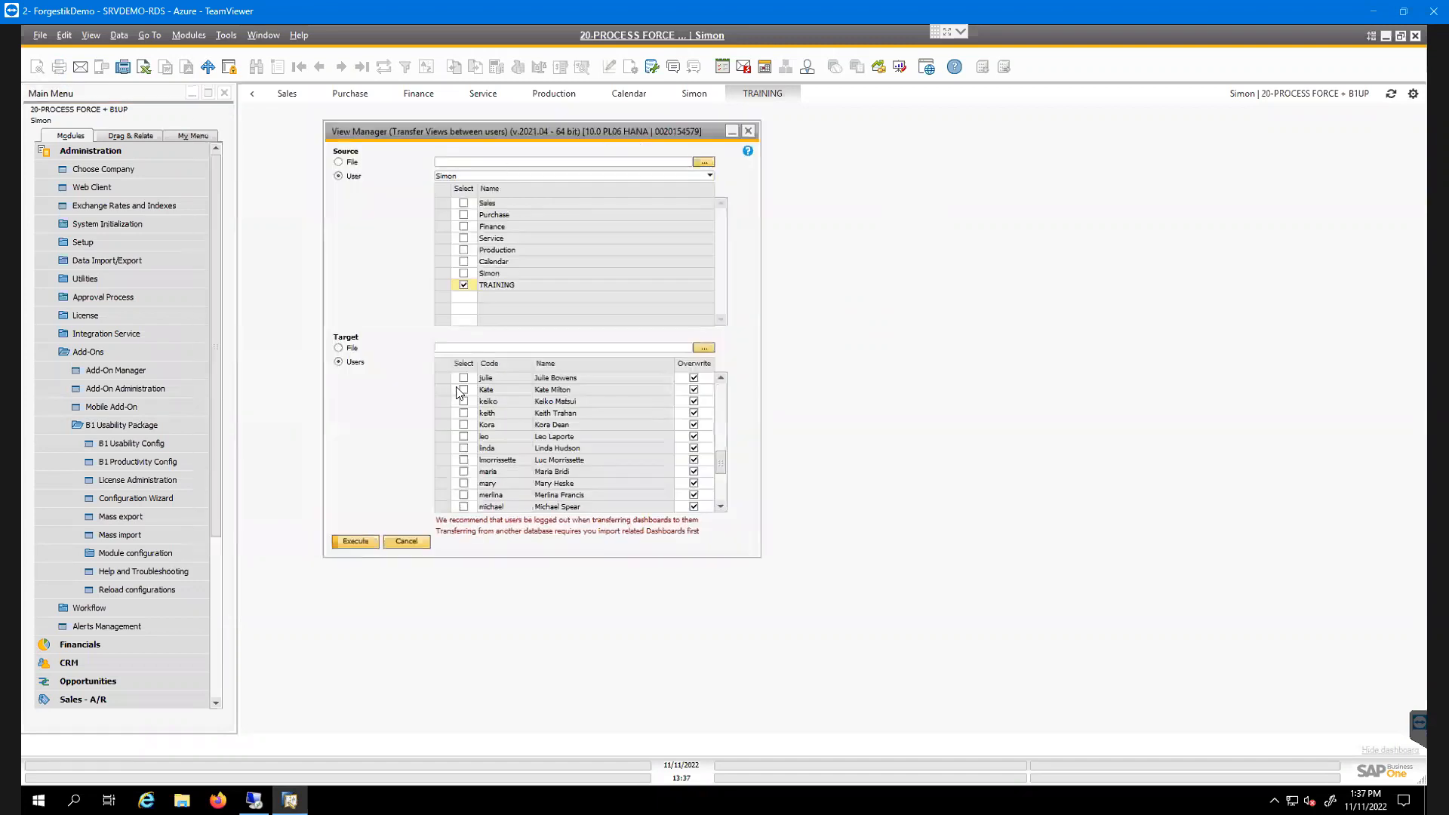
click(747, 132)
Impersonate another user from the list to view their dashboard, and end the impersonation to return to the original user
click(1413, 94)
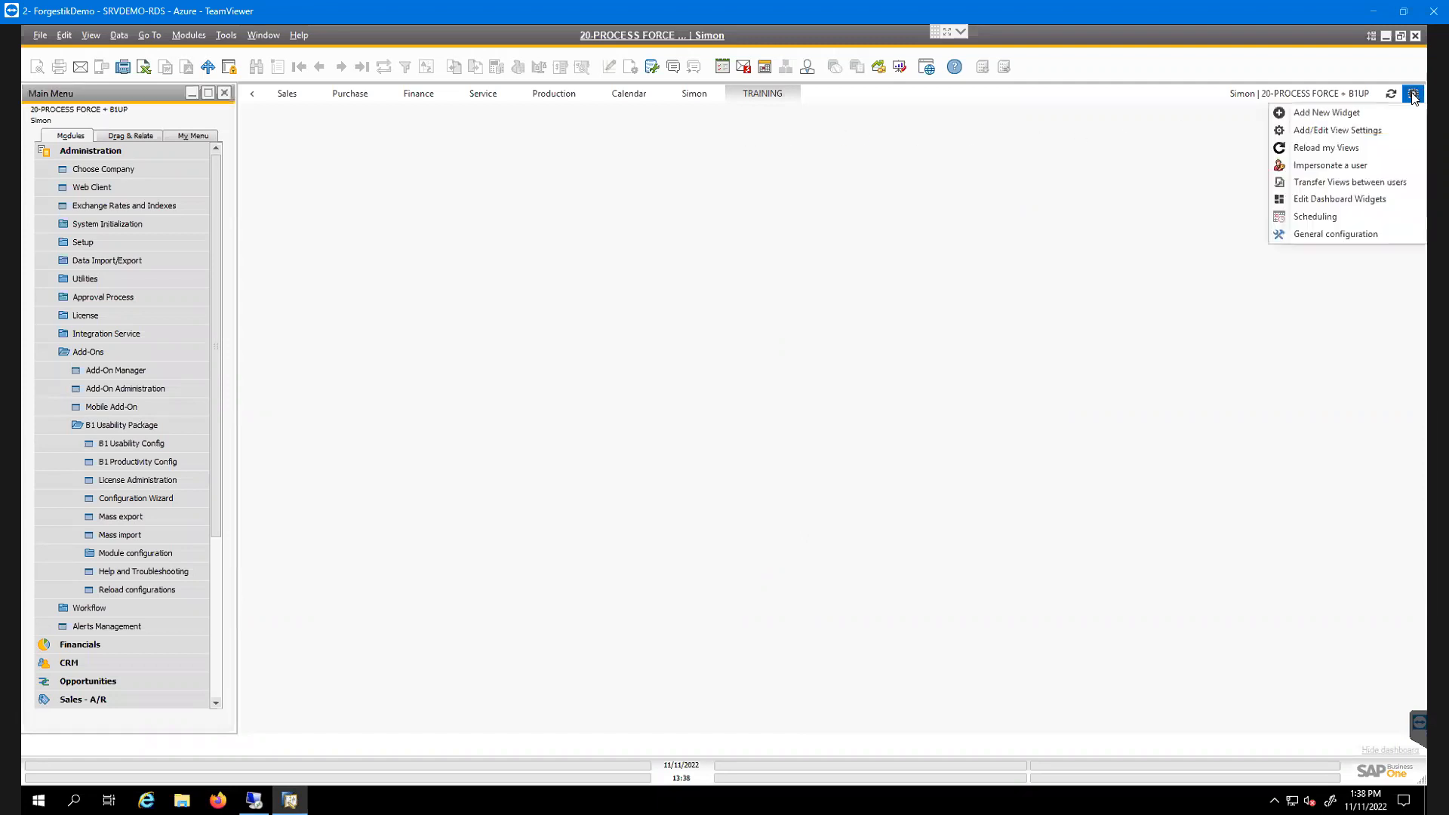
click(1337, 171)
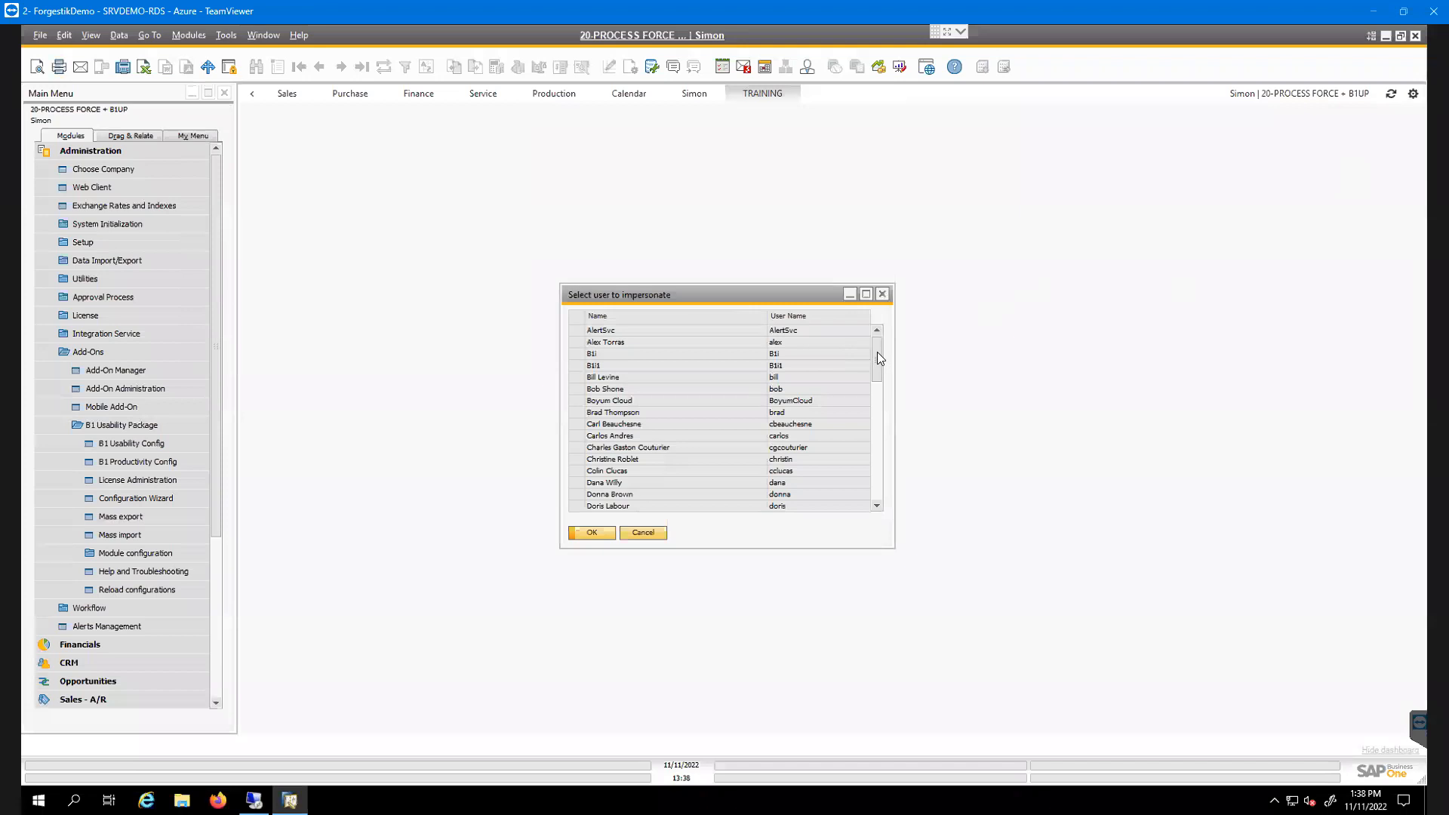
scroll(878, 360, down, 1)
scroll(879, 435, down, 10)
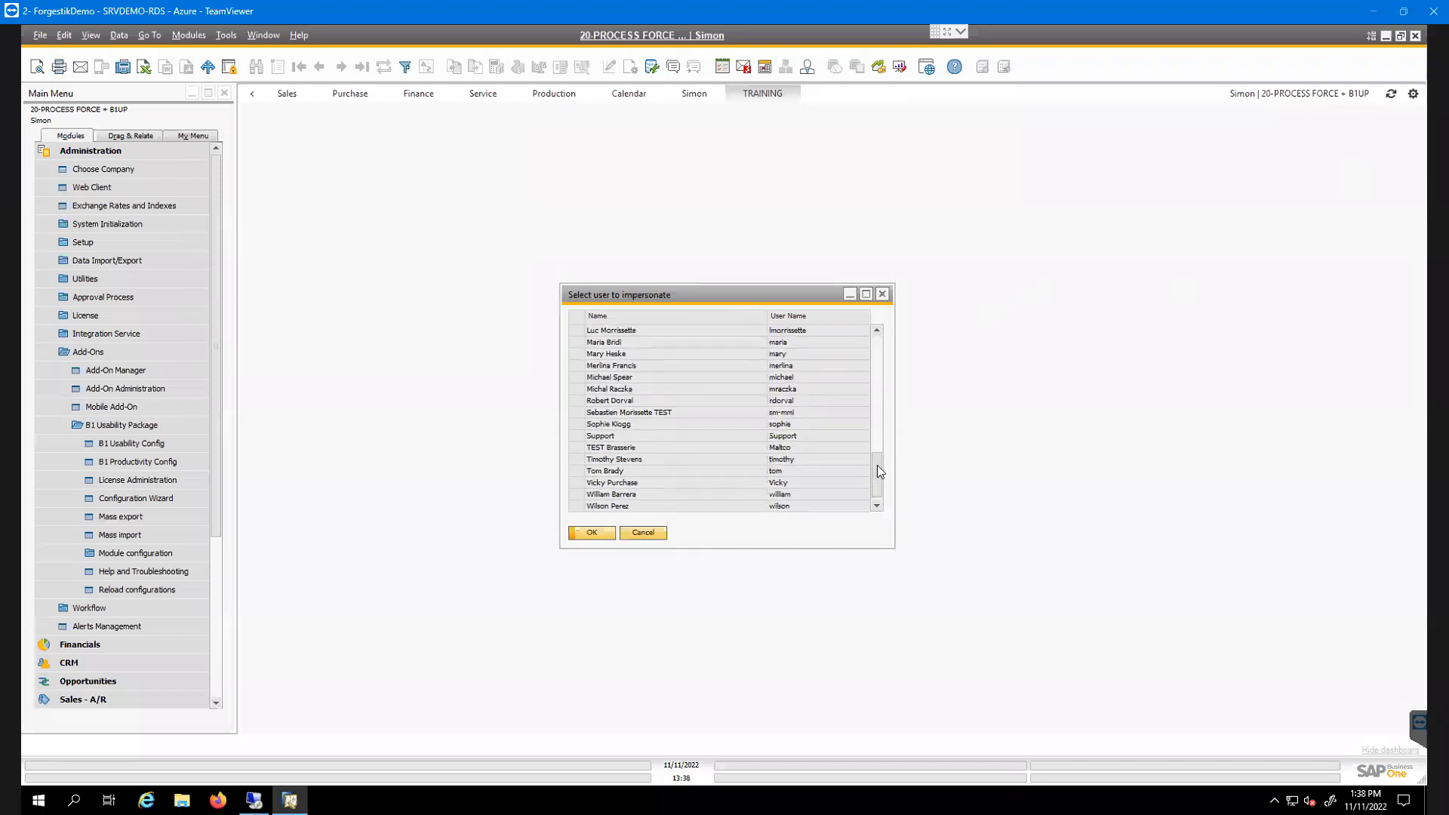
scroll(656, 460, down, 1)
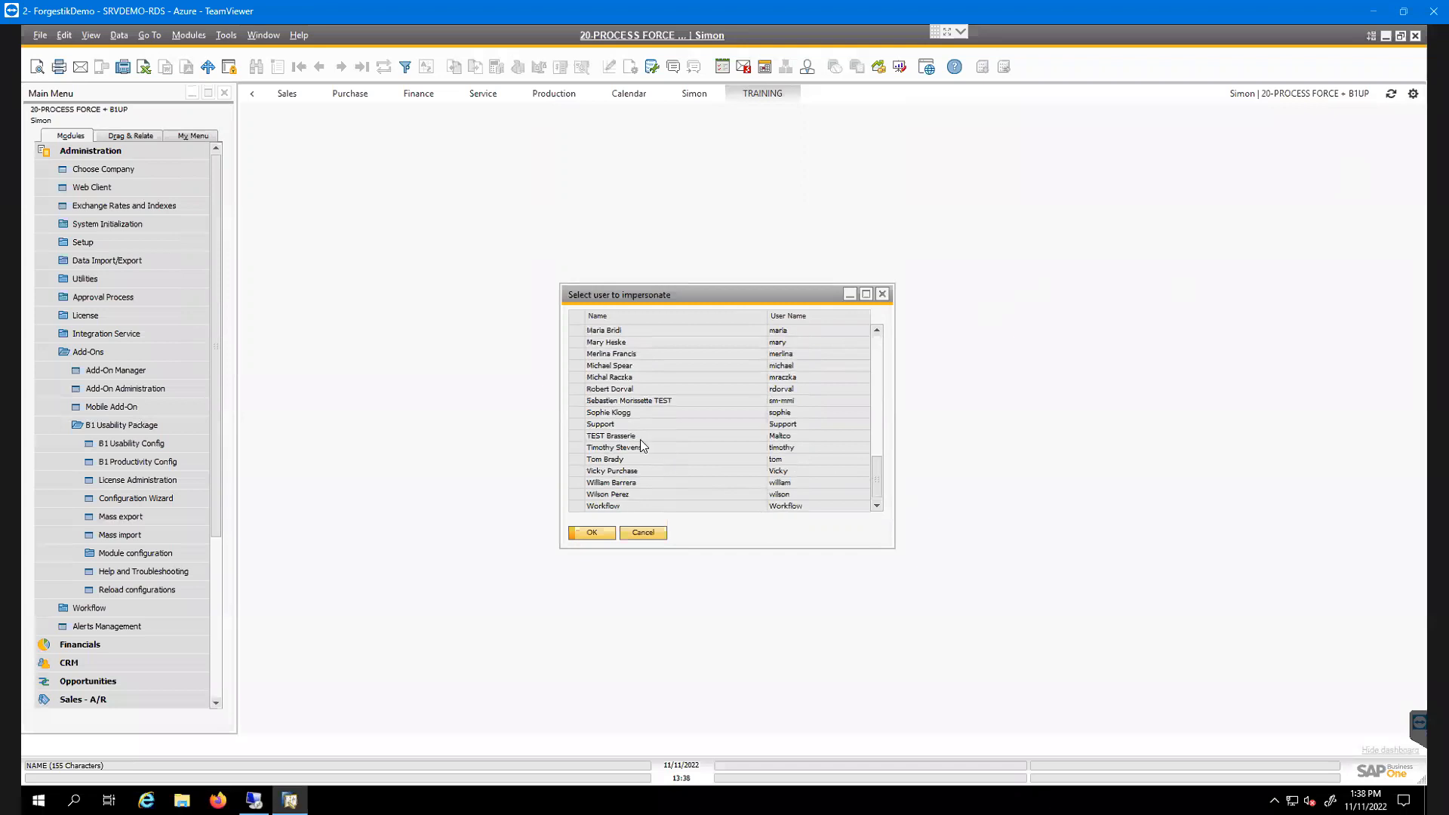
click(613, 379)
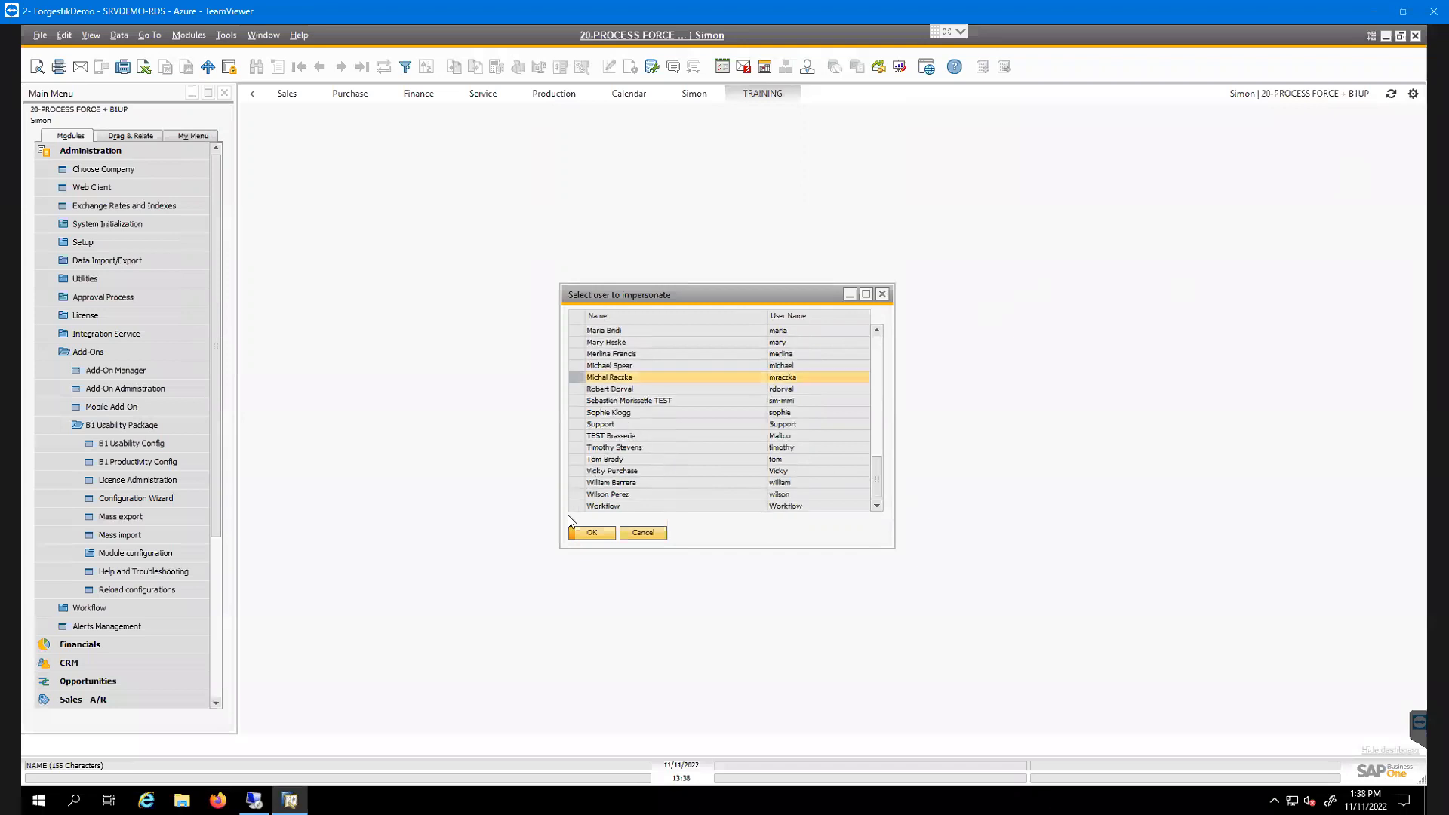
click(583, 532)
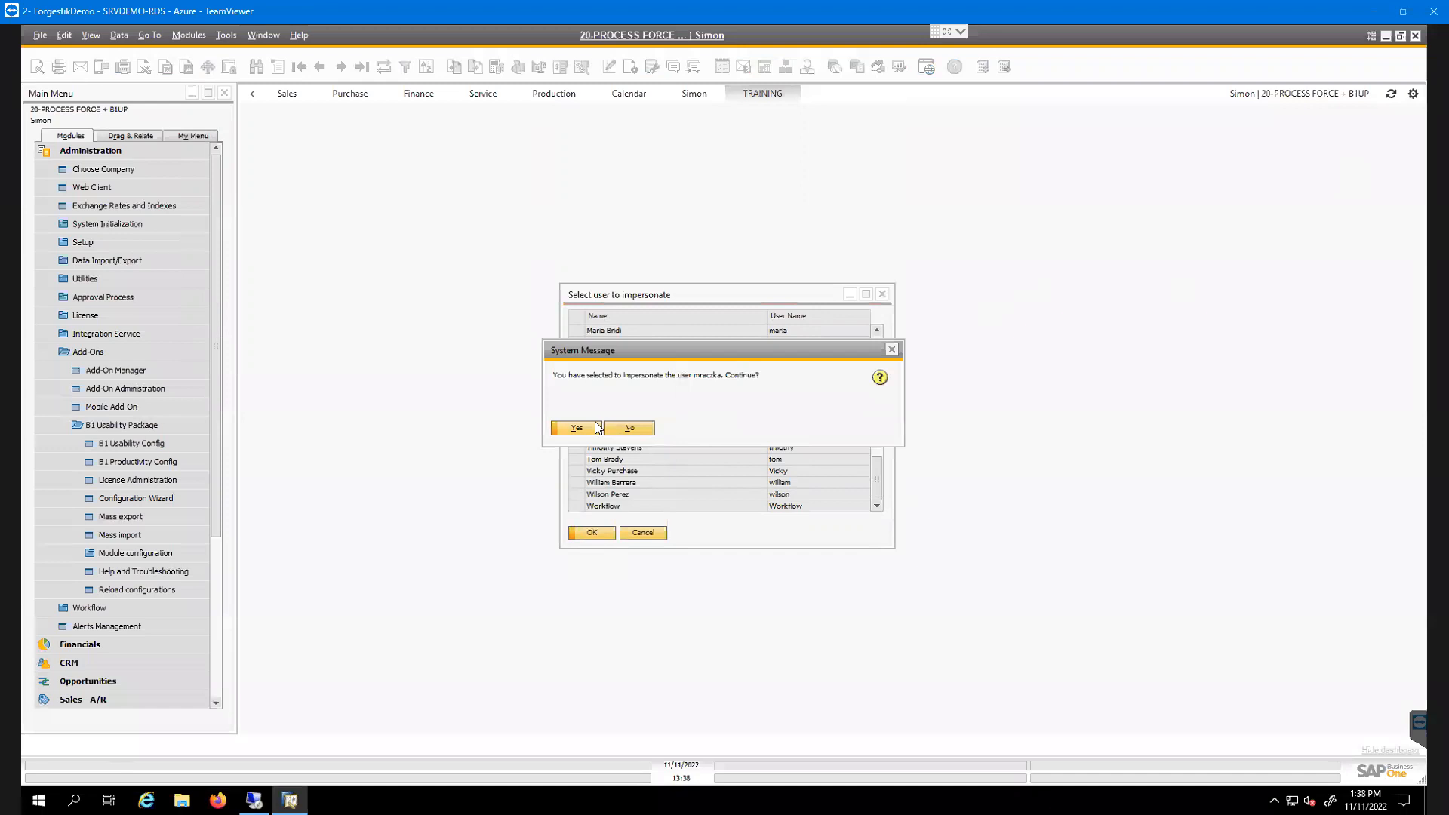
click(554, 434)
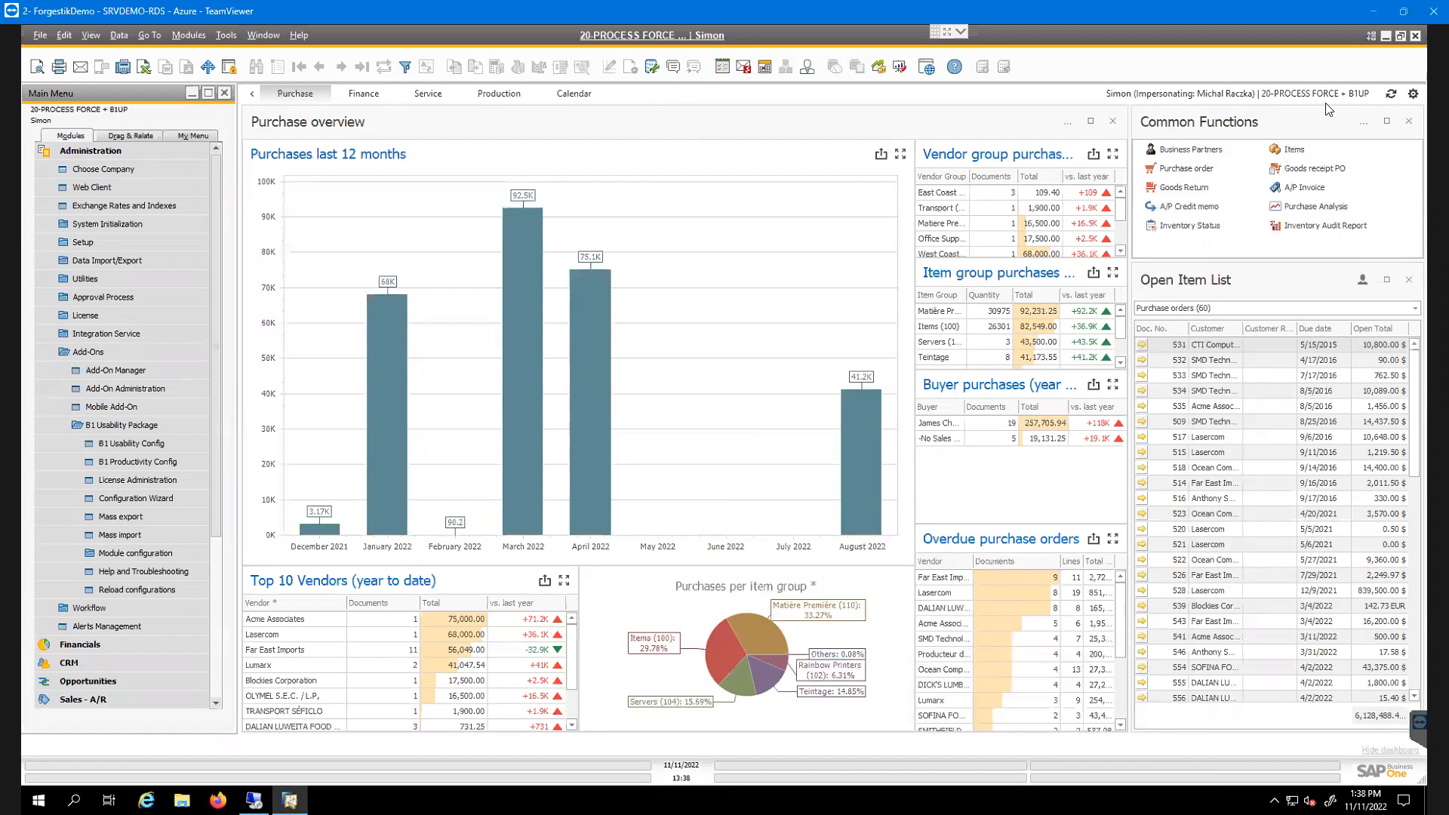
click(1414, 94)
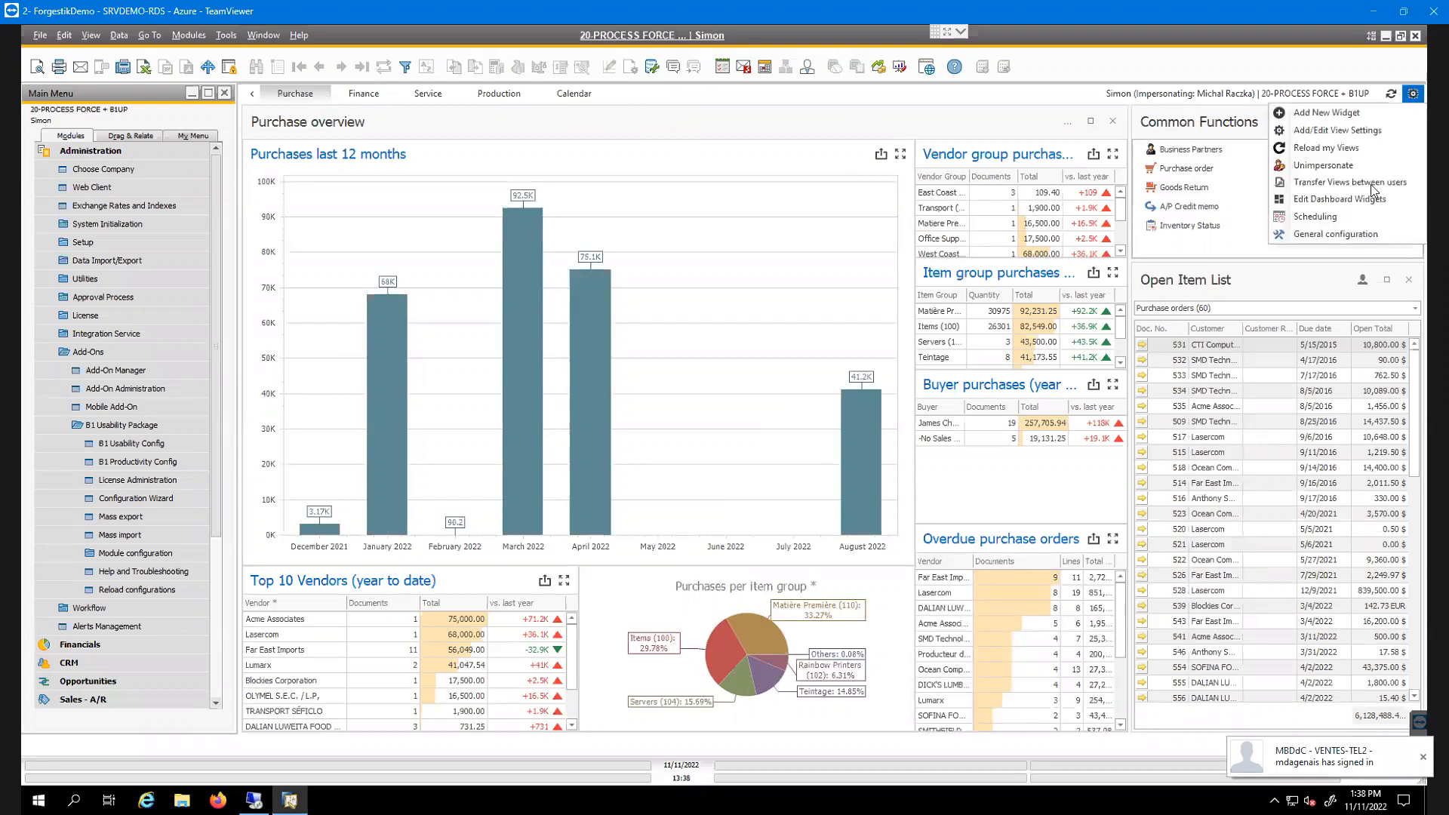
click(1319, 166)
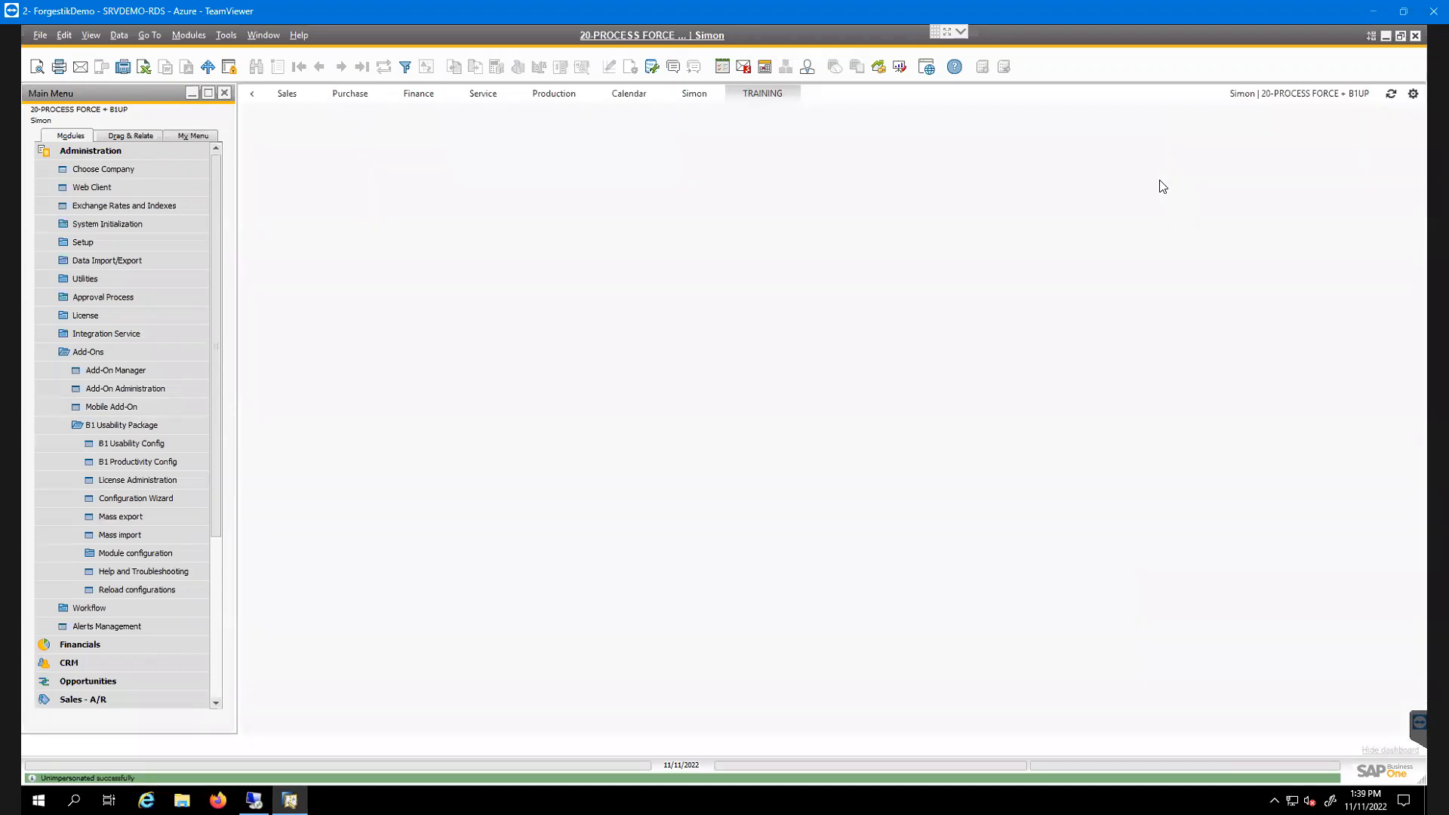
Add the Common Functions widget to the TRAINING view, and extend the widget's height downward to make room for shortcuts
click(1413, 95)
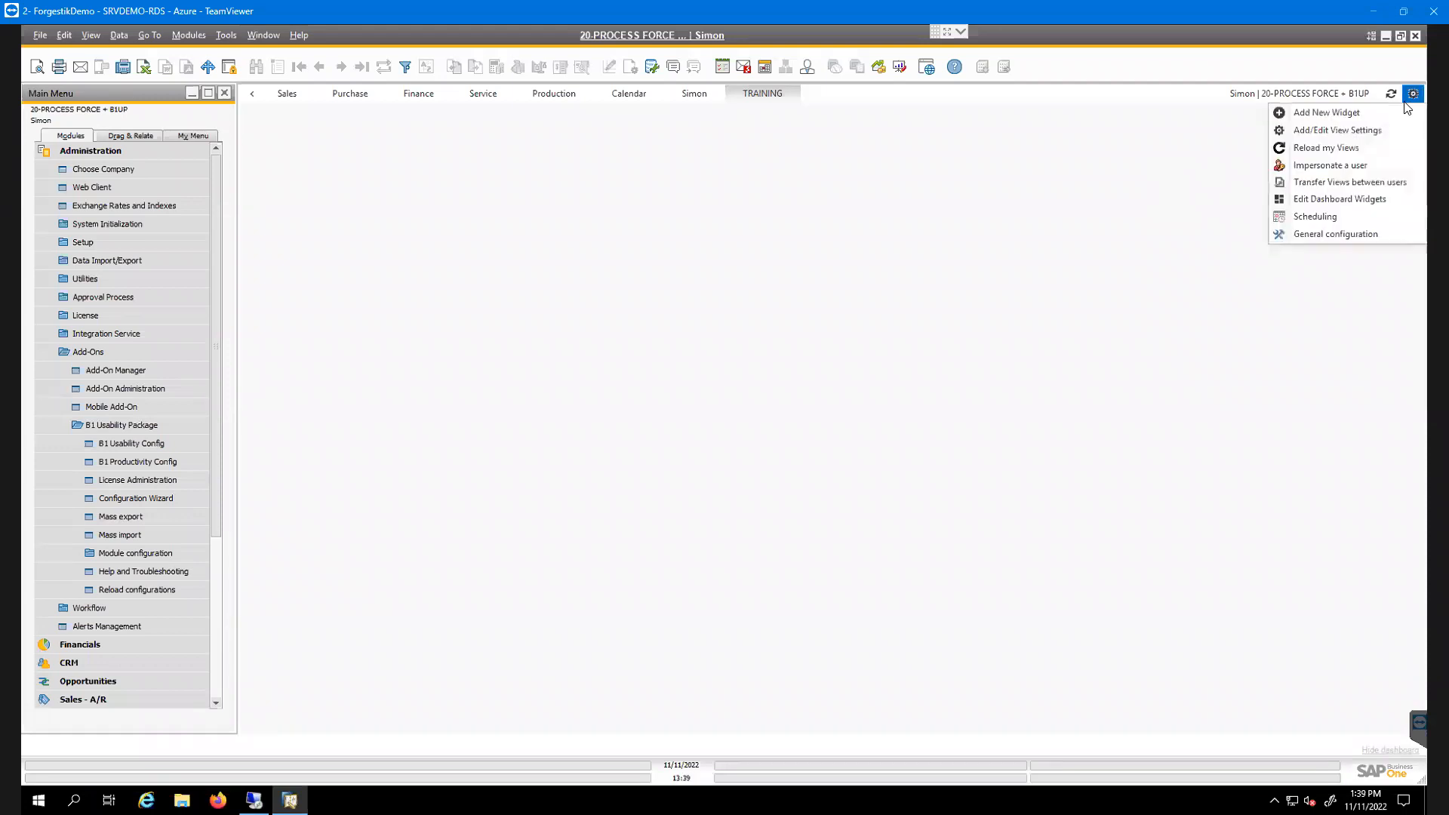
click(1337, 117)
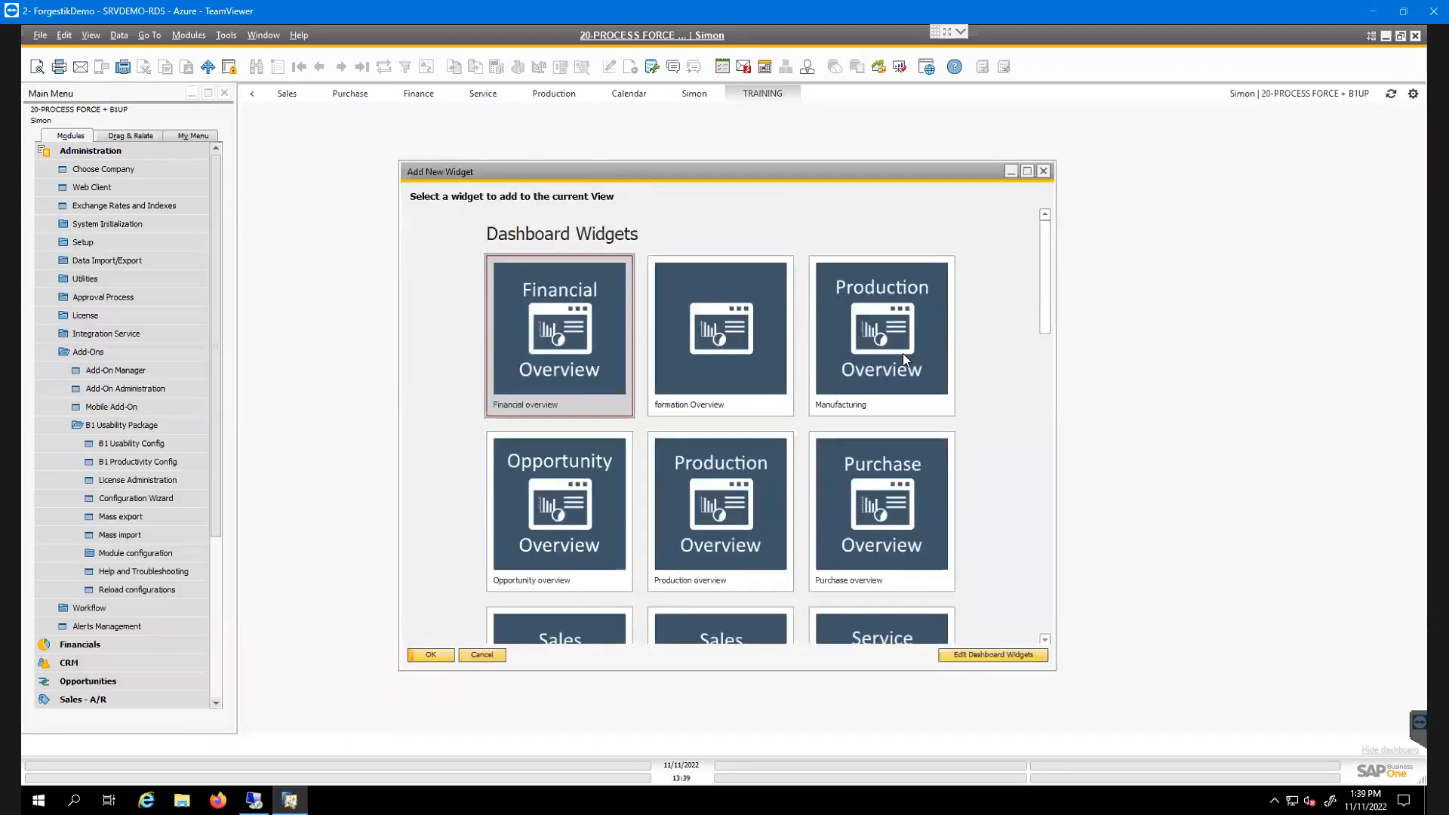
scroll(831, 338, down, 1)
scroll(603, 310, up, 1)
scroll(800, 367, down, 3)
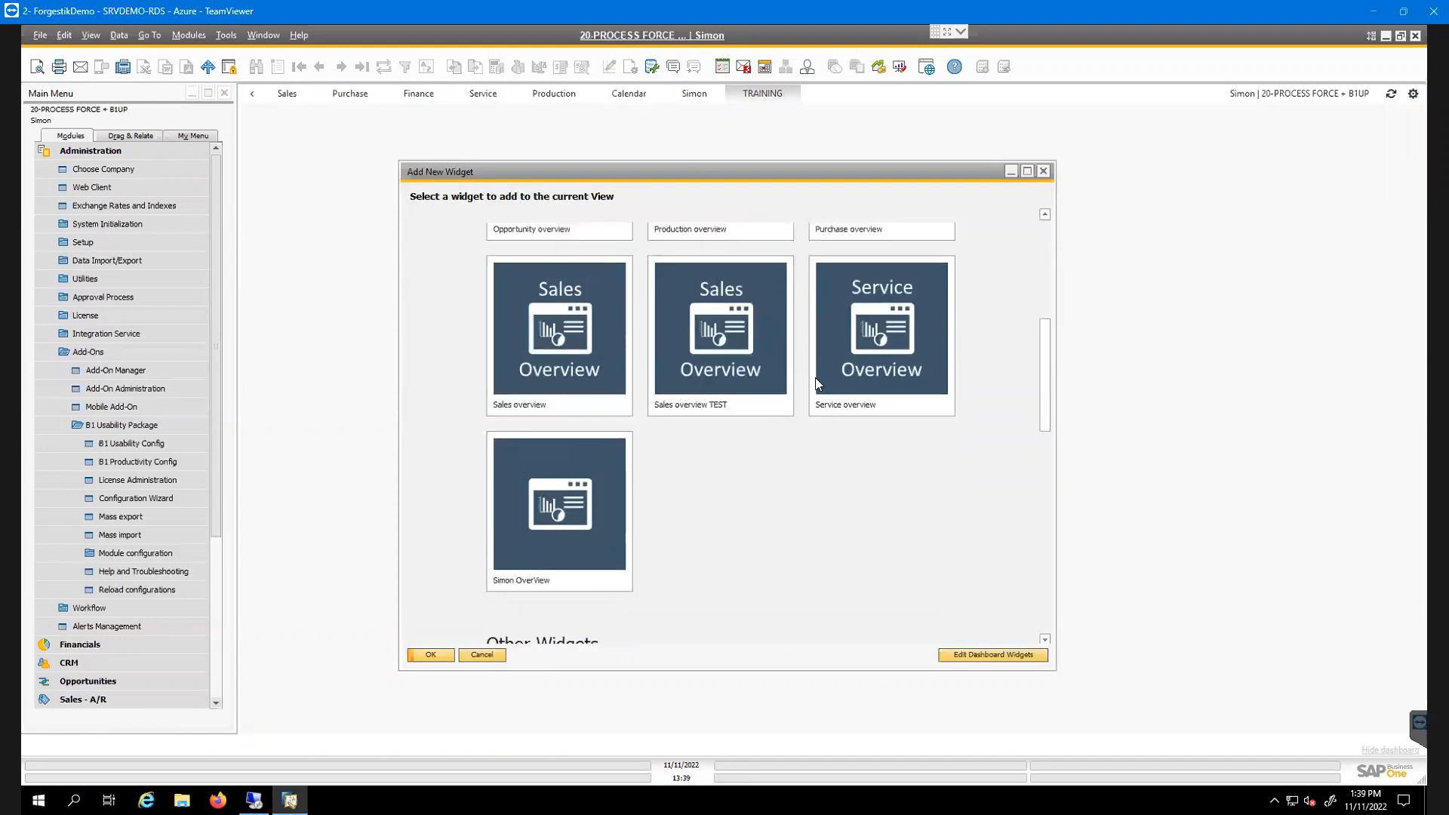
scroll(809, 389, down, 3)
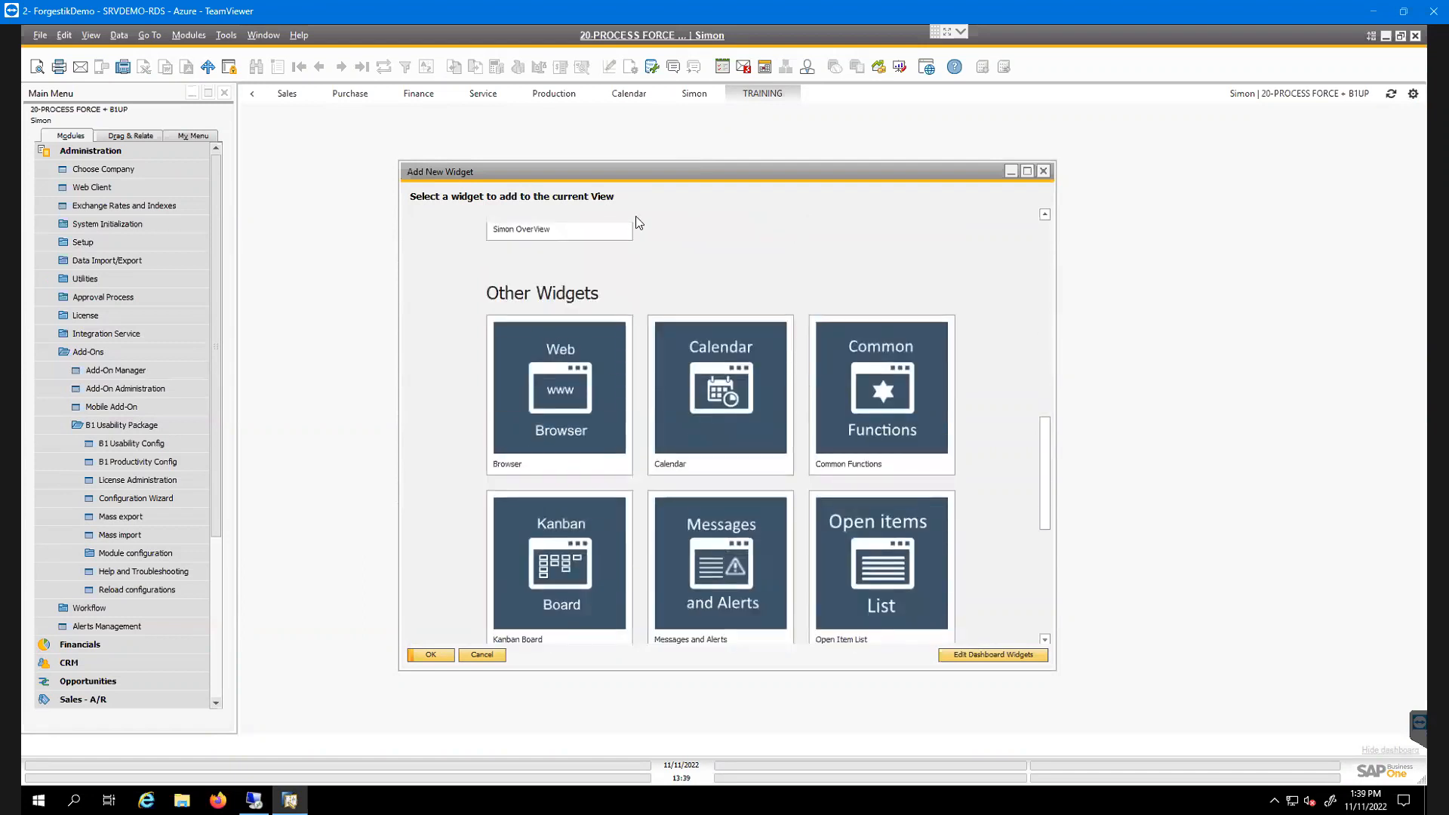
drag(637, 177, 566, 178)
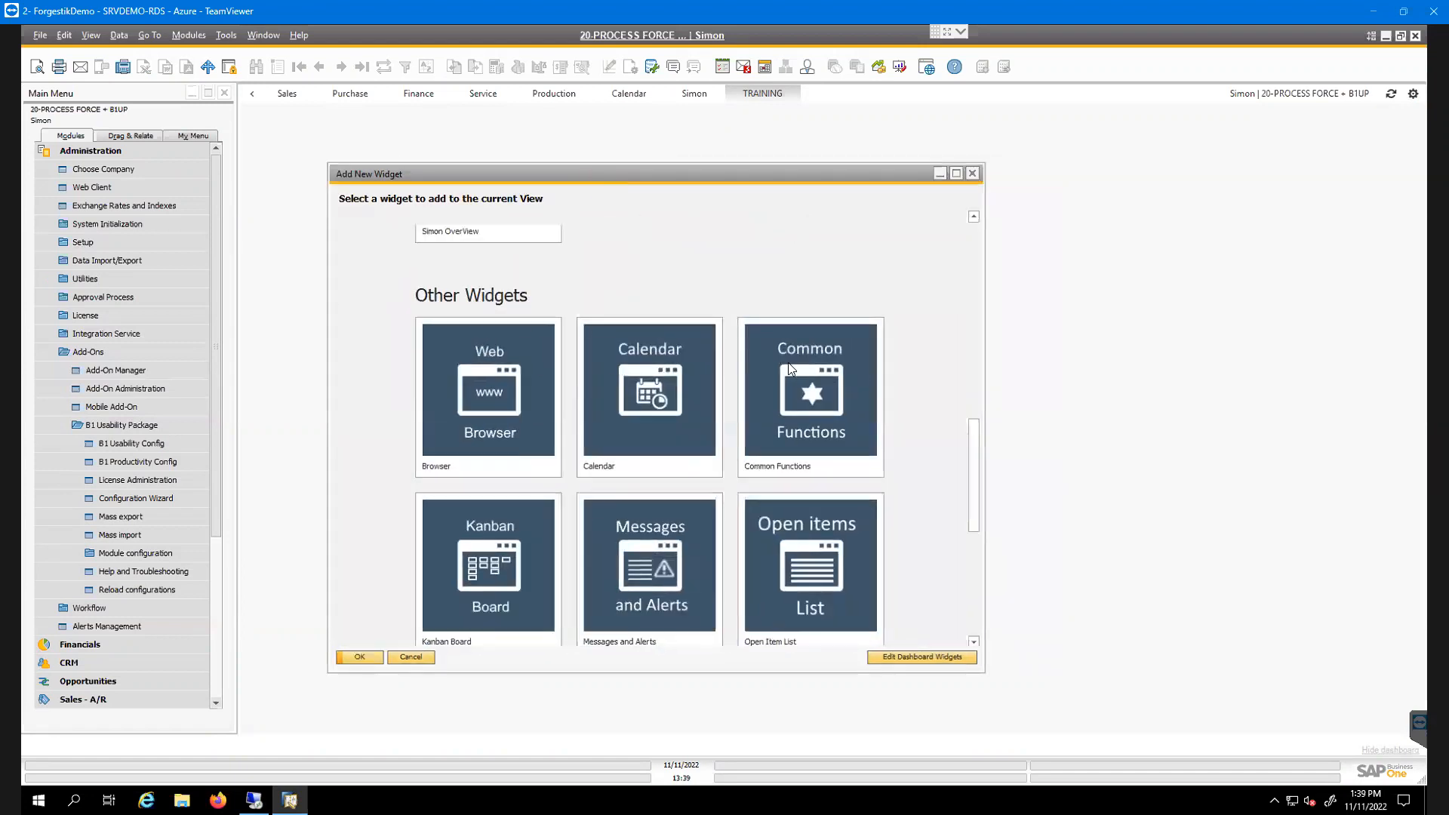
scroll(823, 344, down, 1)
click(823, 345)
double_click(823, 347)
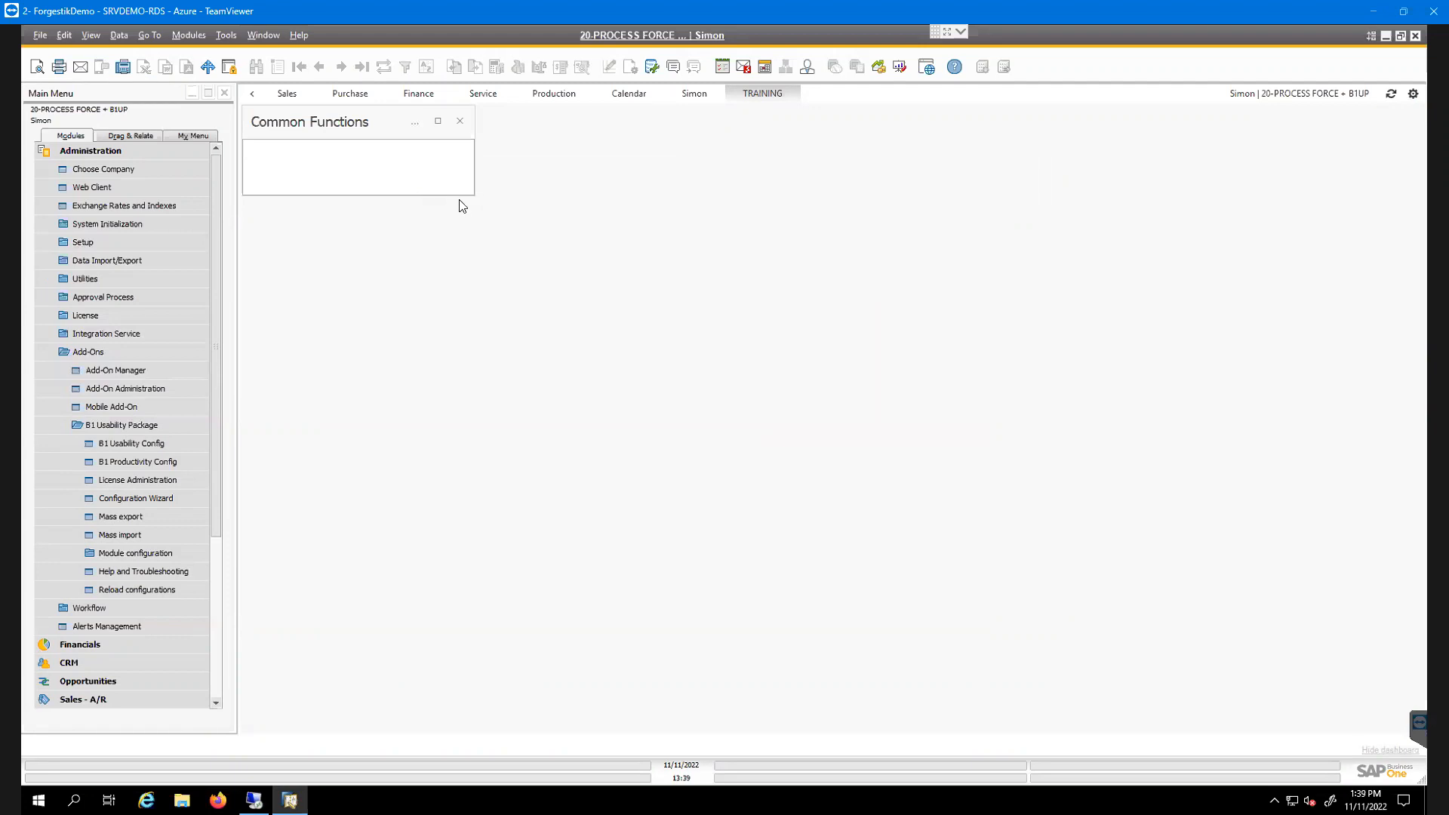
drag(457, 196, 442, 314)
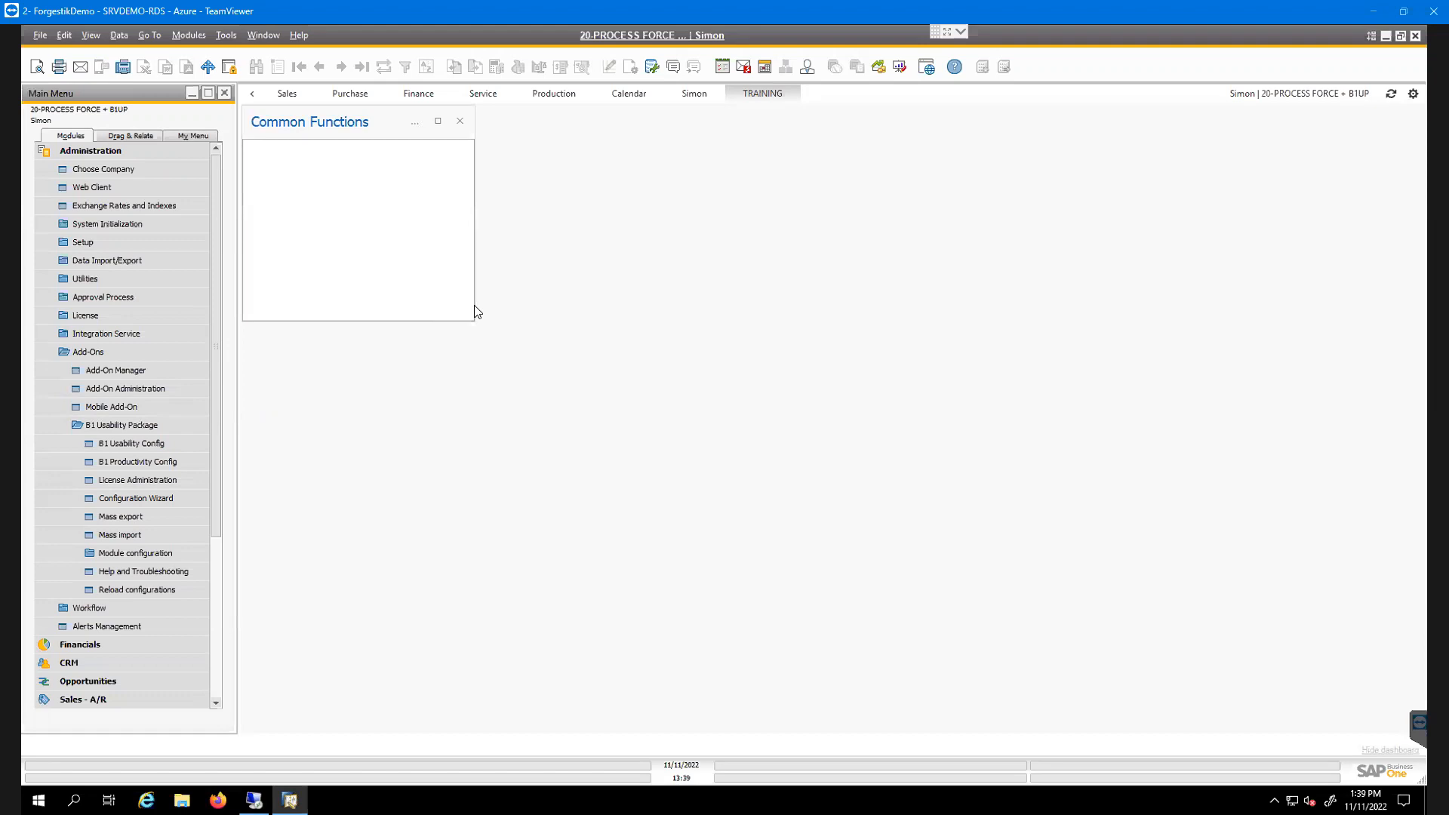
drag(442, 300, 435, 299)
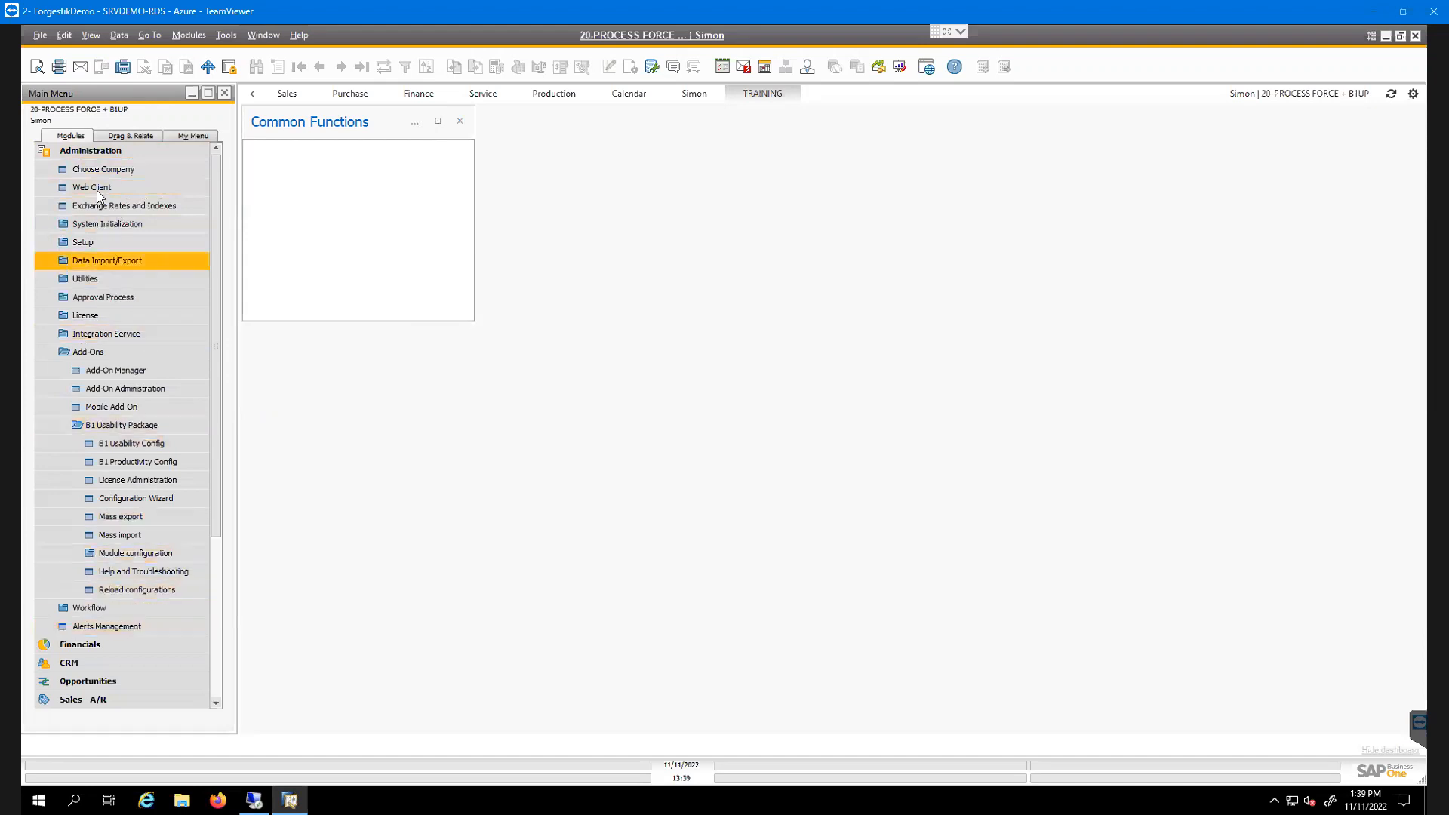
Start a Menu-type shortcut in the Common Functions widget, with Item Master Data from the Inventory module as its target
click(414, 121)
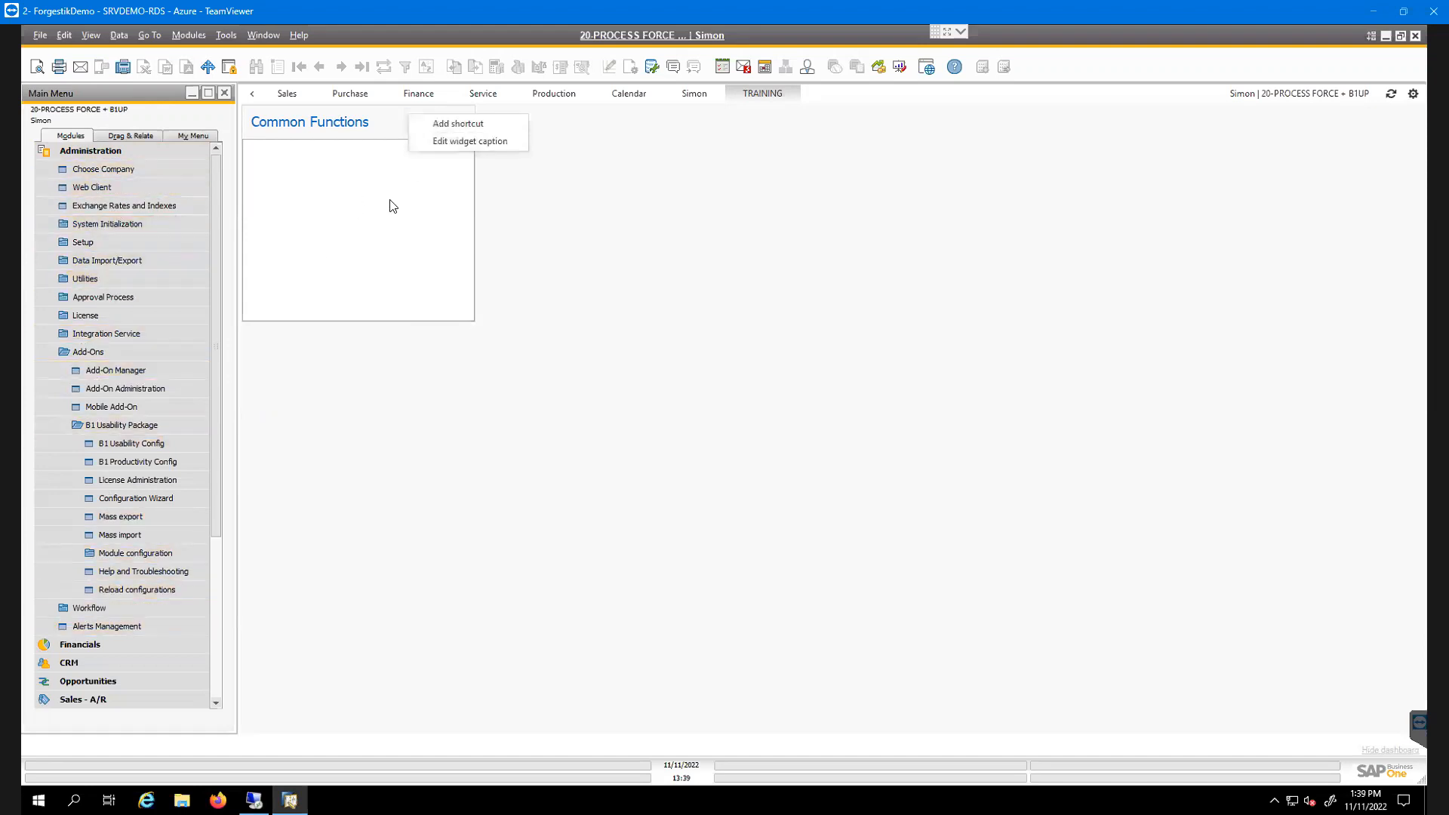
click(460, 123)
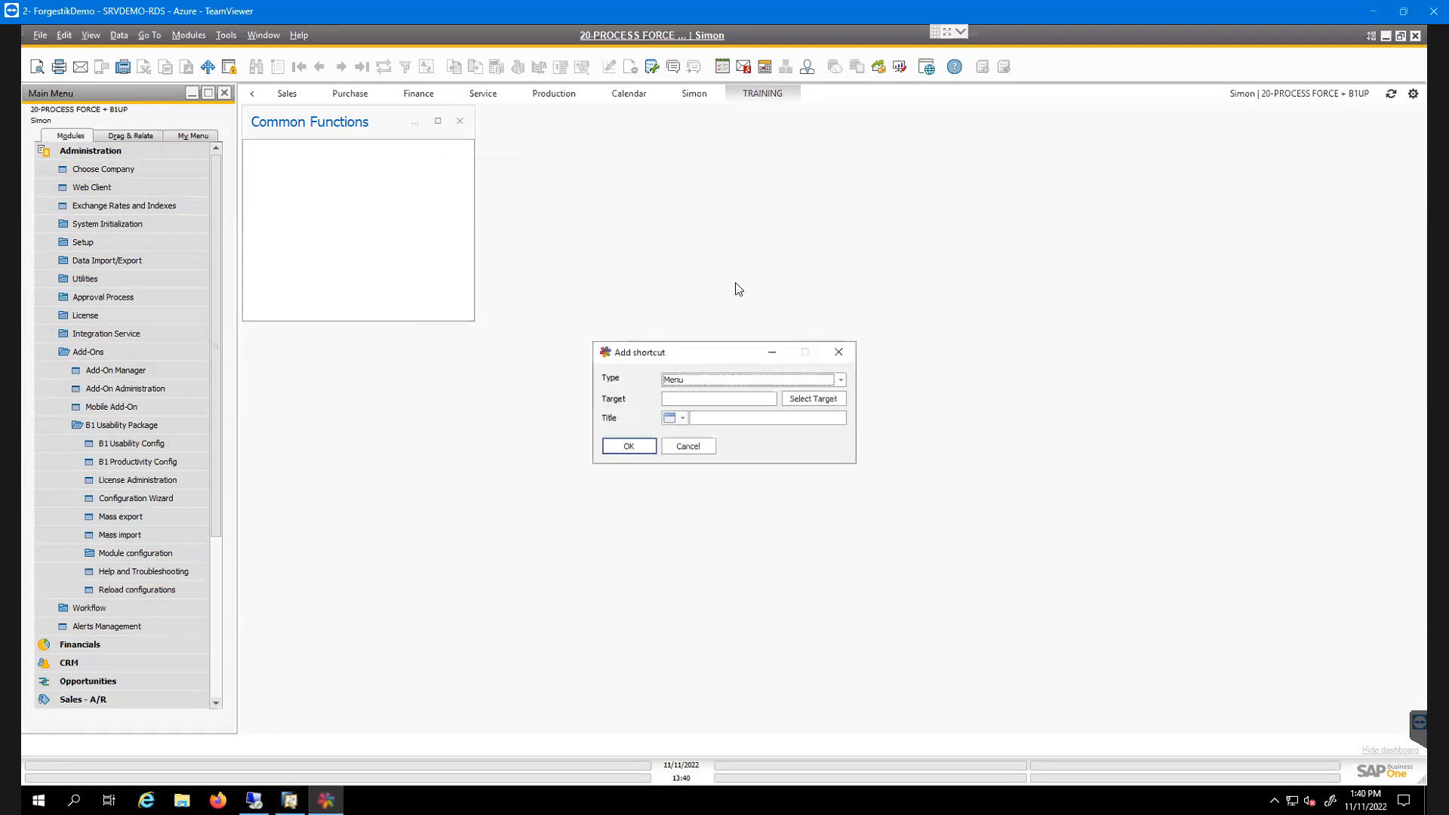
click(792, 399)
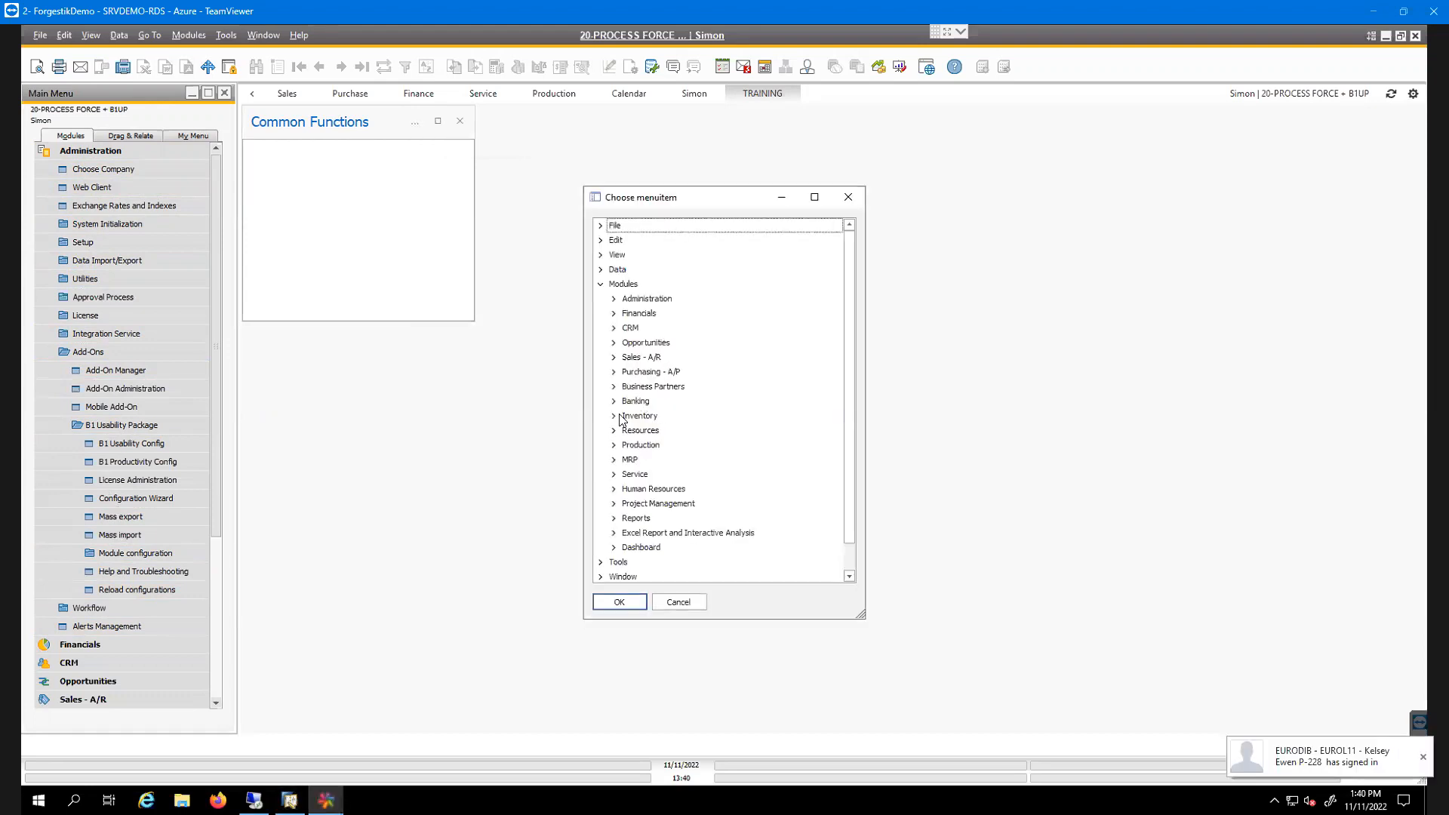
click(613, 416)
click(666, 445)
key(Return)
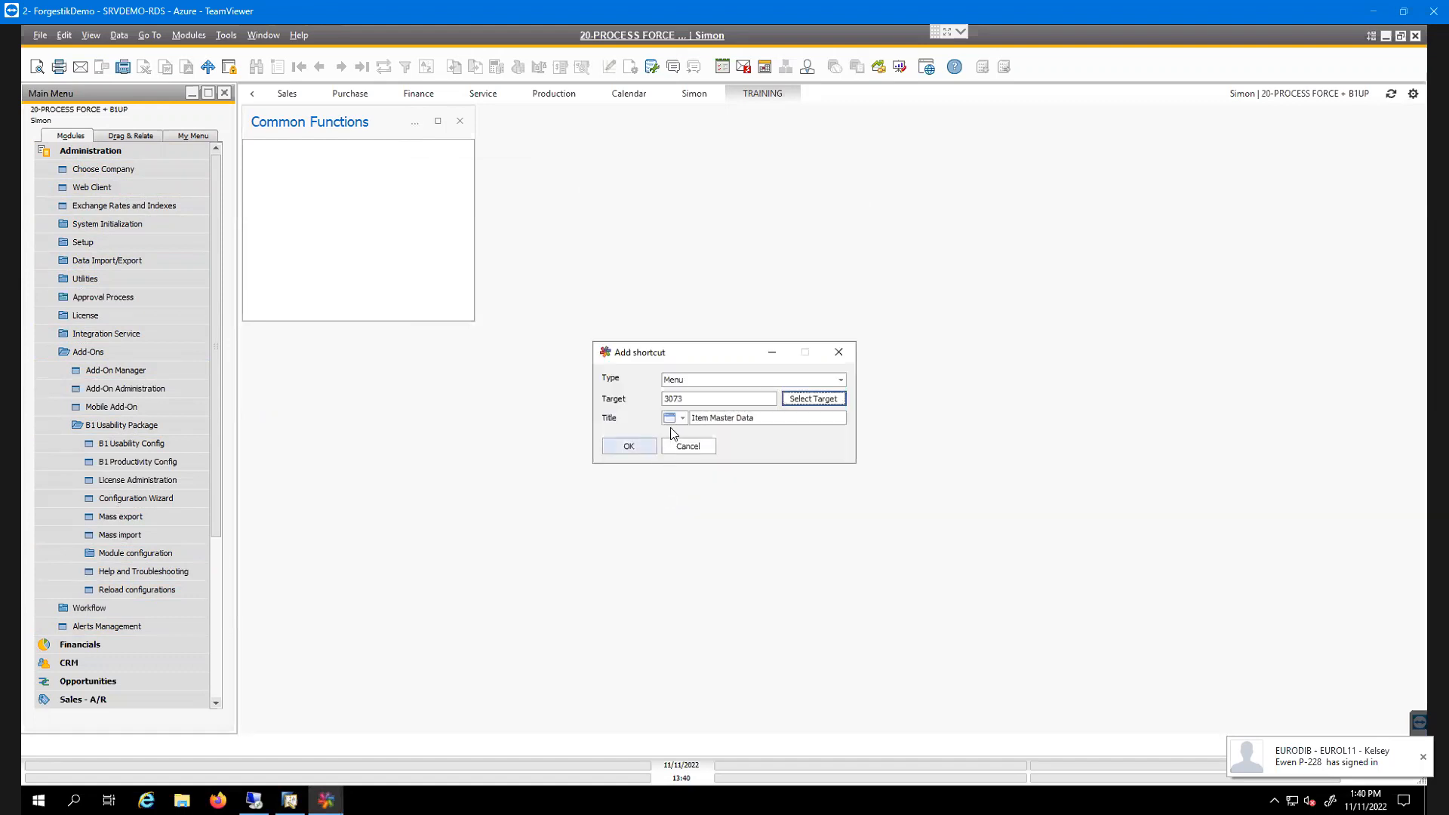
Save the shortcut with a compass icon and the title Create Product, and test it by opening and closing Item Master Data
click(683, 419)
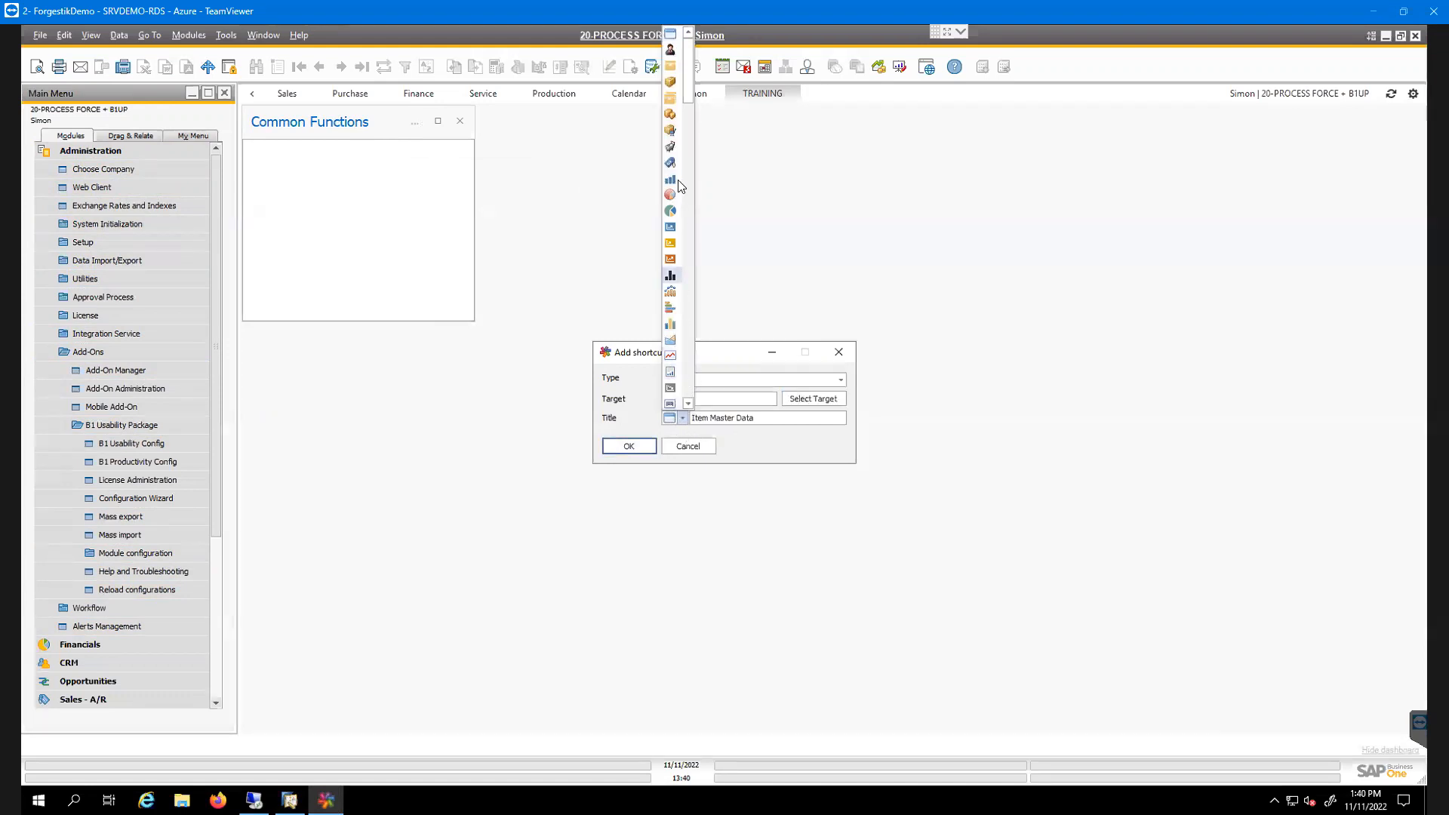
drag(690, 202, 689, 220)
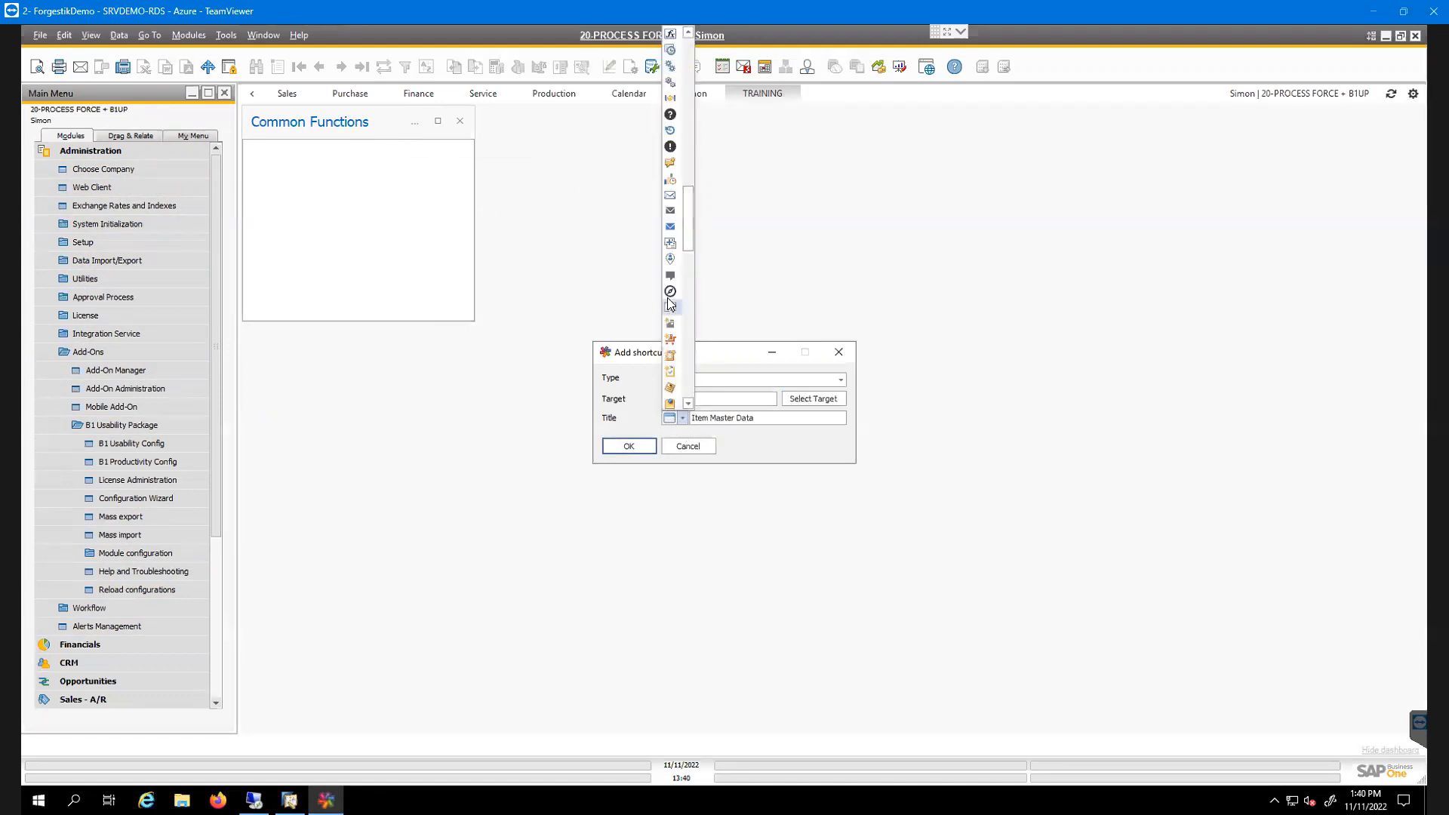
click(671, 294)
drag(745, 418, 661, 420)
text(Create P)
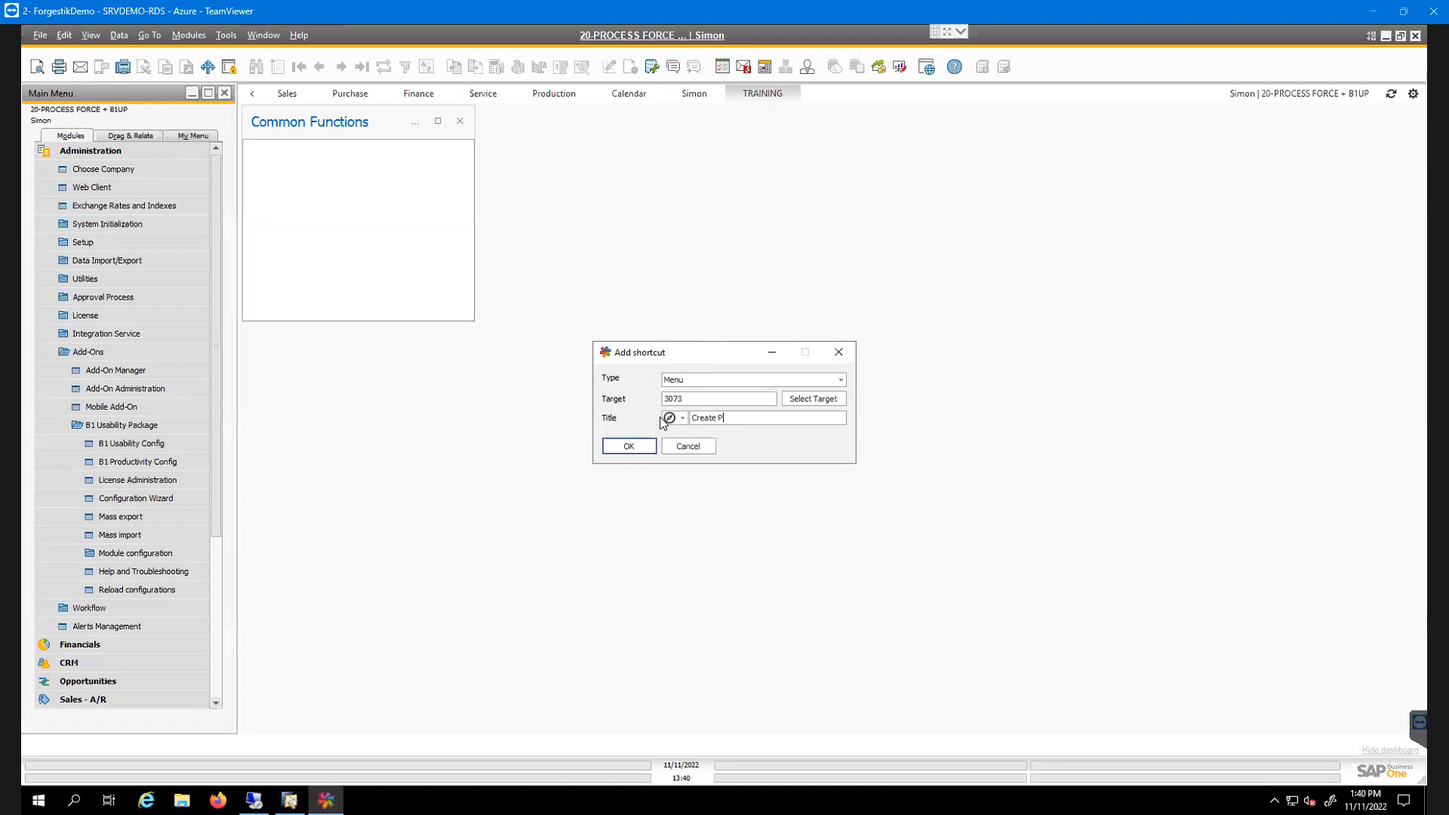
text(roduct)
click(627, 446)
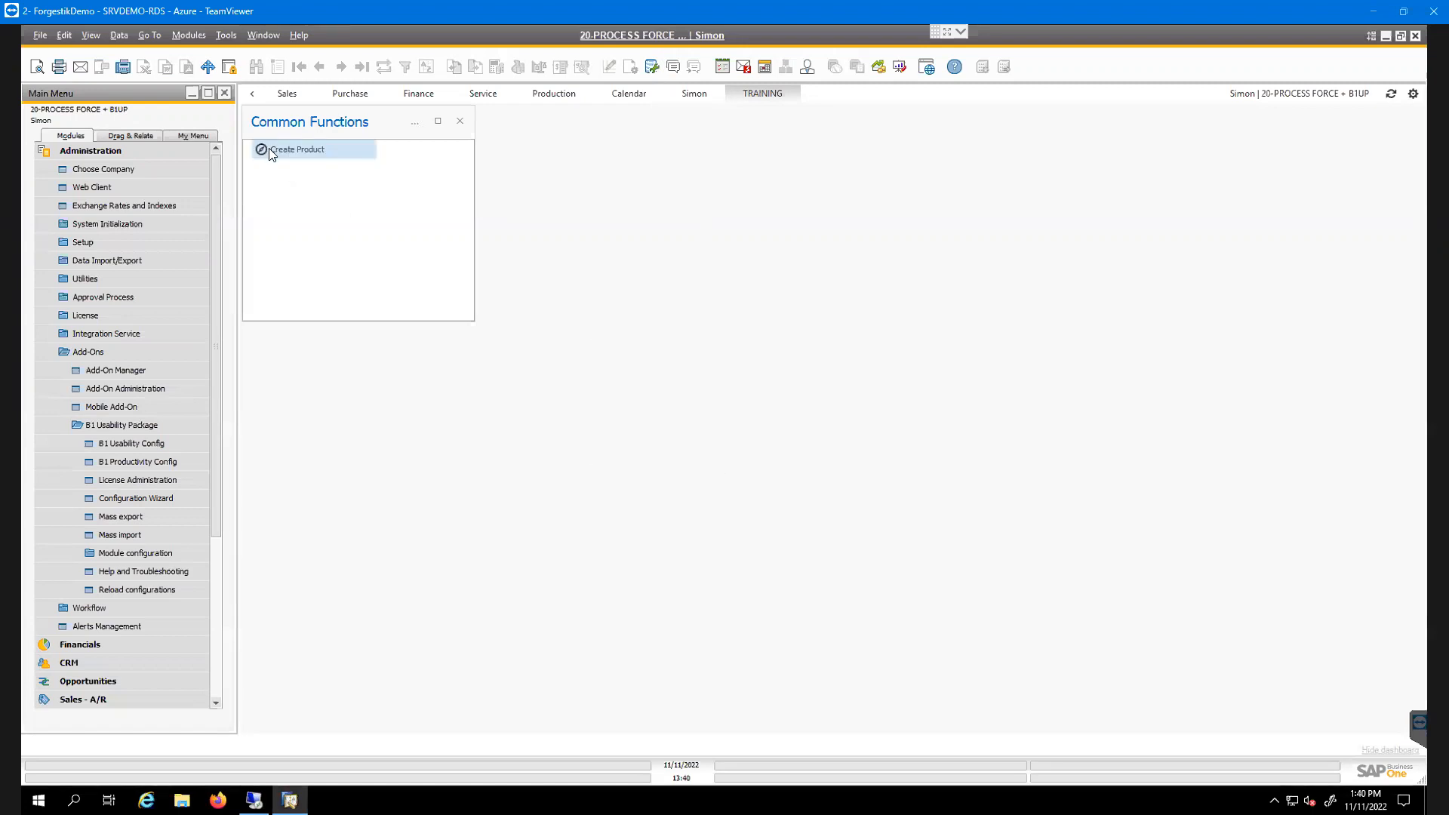
click(282, 148)
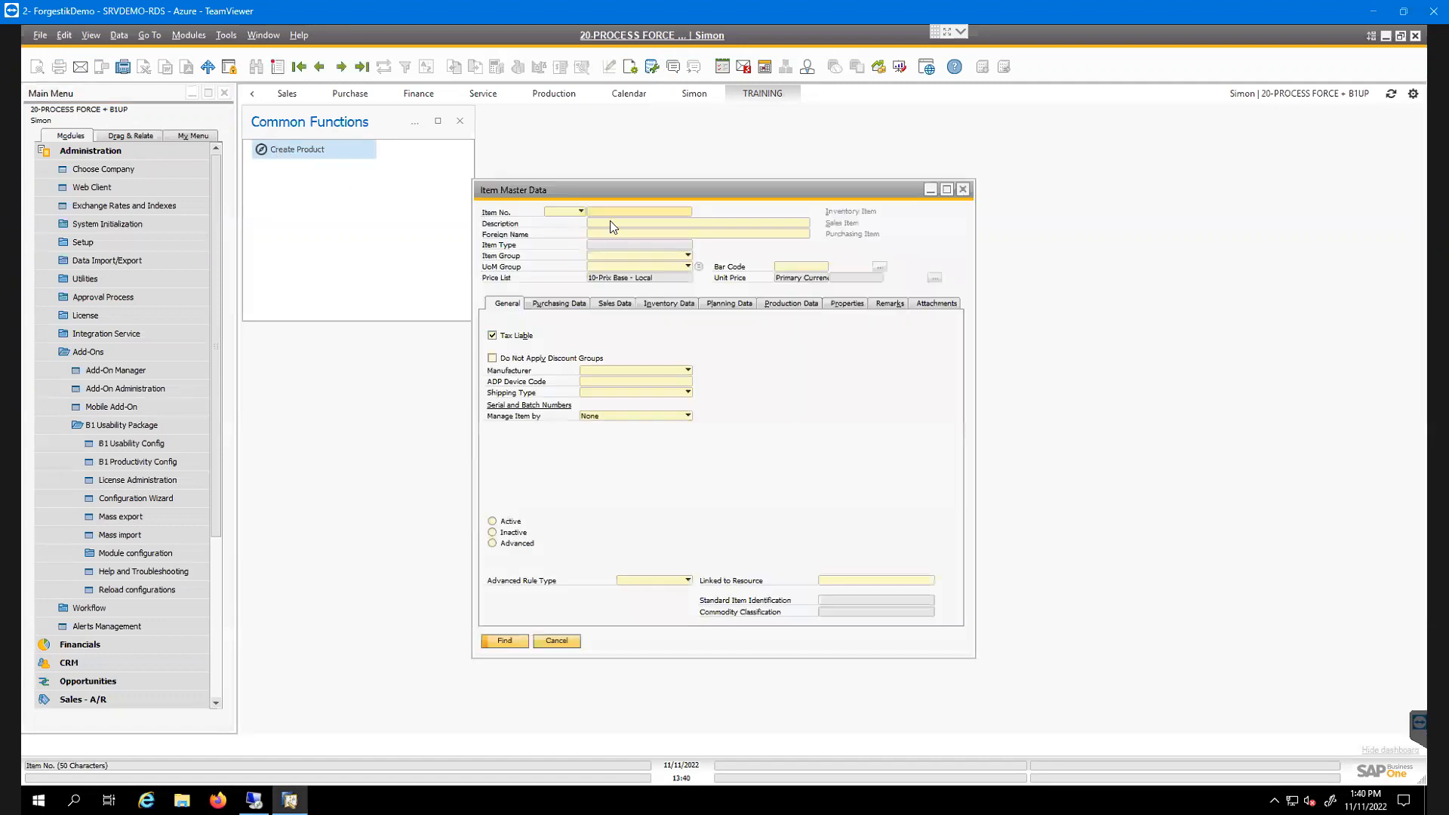
click(963, 190)
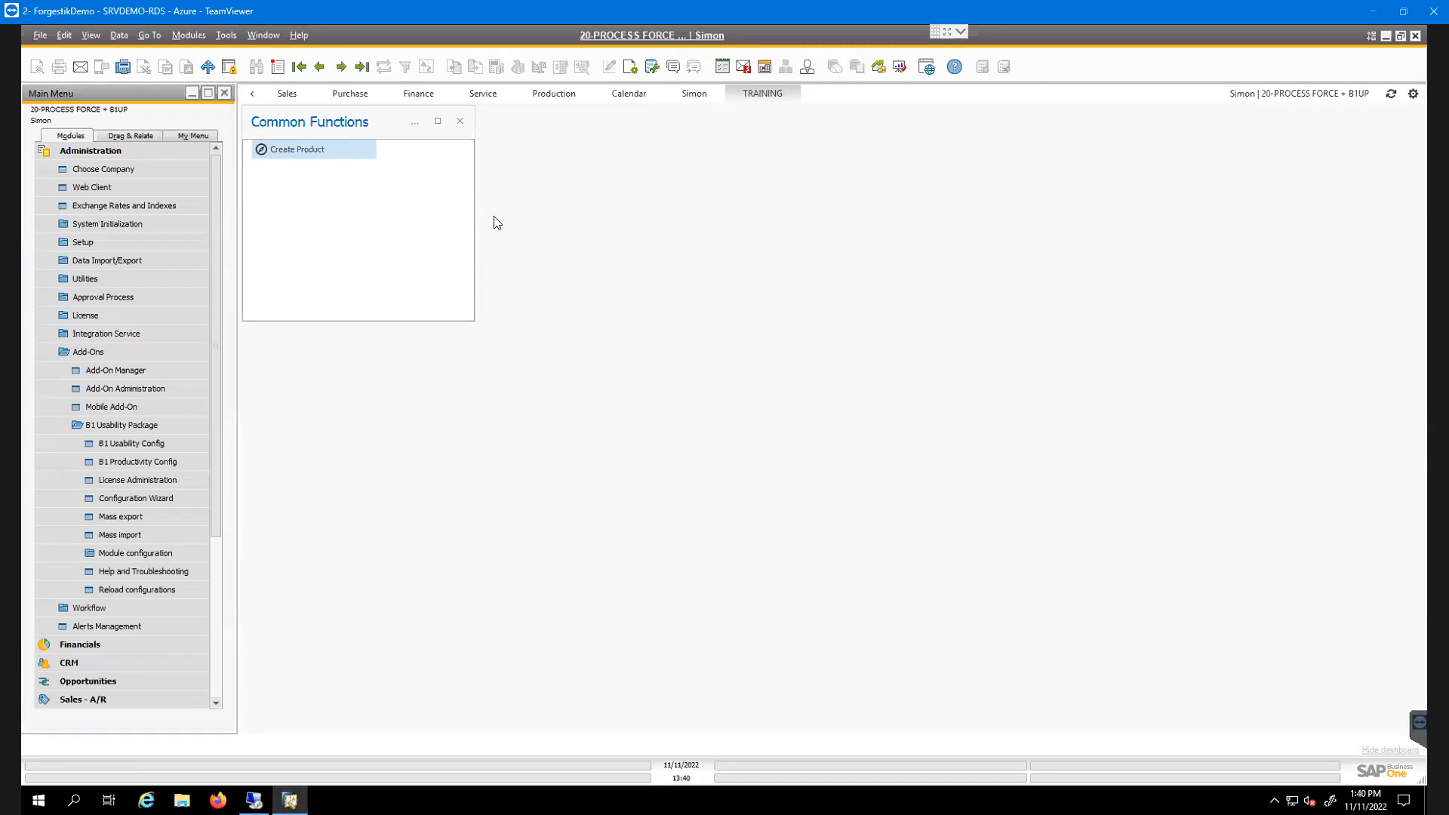
Browse the available dashboard widgets and add the Messages and Alerts widget to the TRAINING view
click(1412, 94)
click(1326, 111)
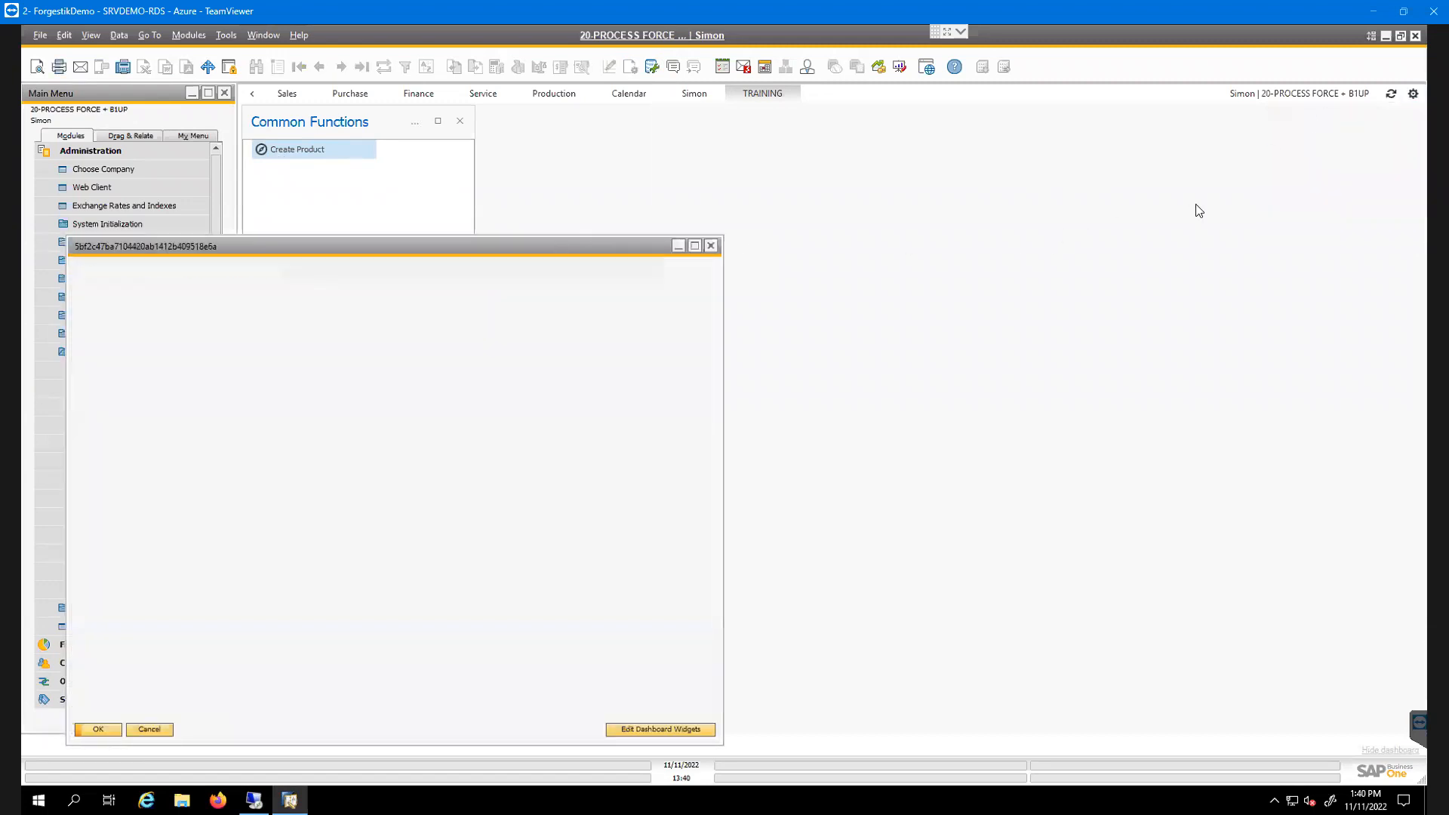
scroll(1126, 375, down, 5)
scroll(1126, 375, up, 3)
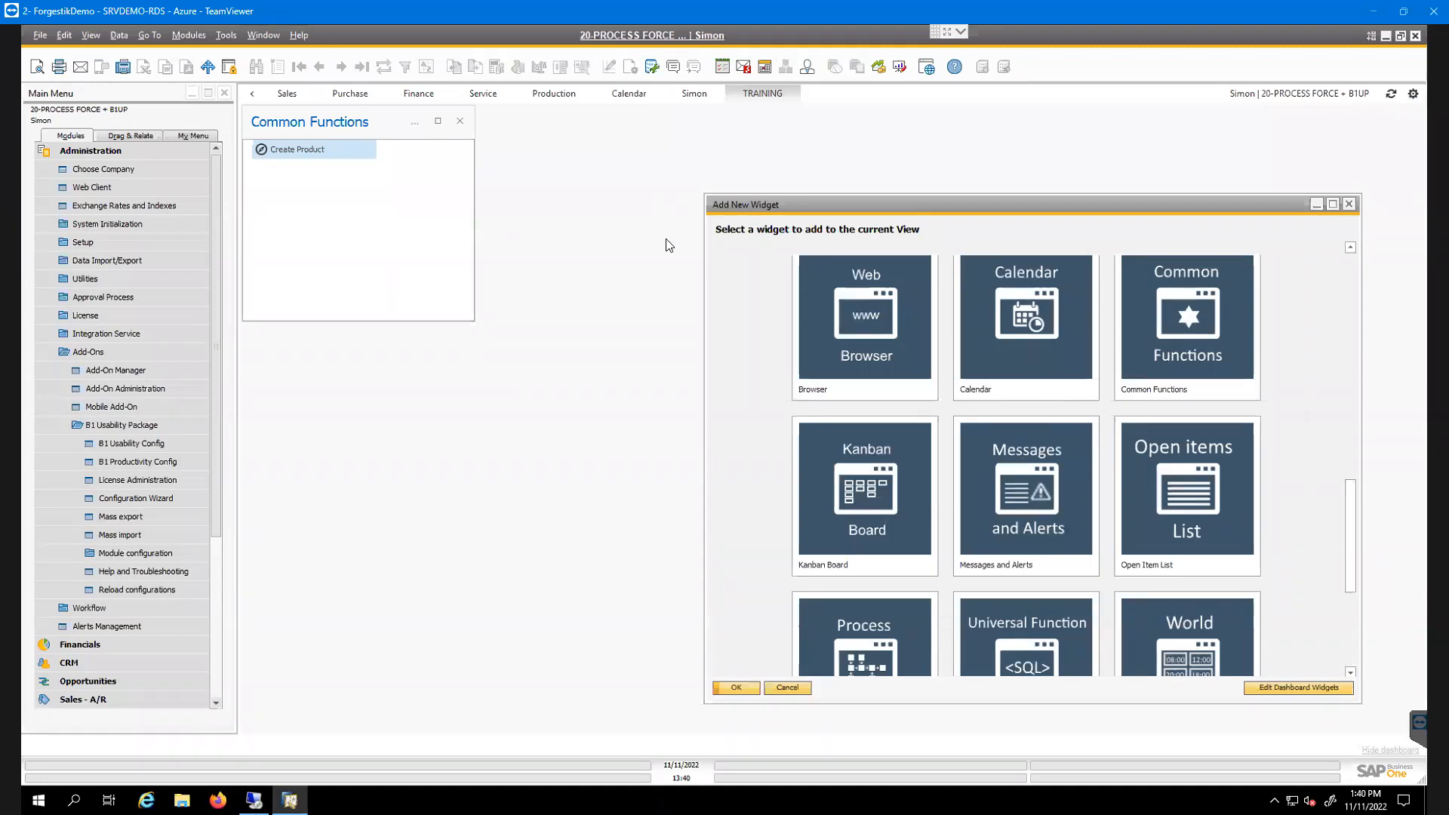
scroll(1023, 486, down, 1)
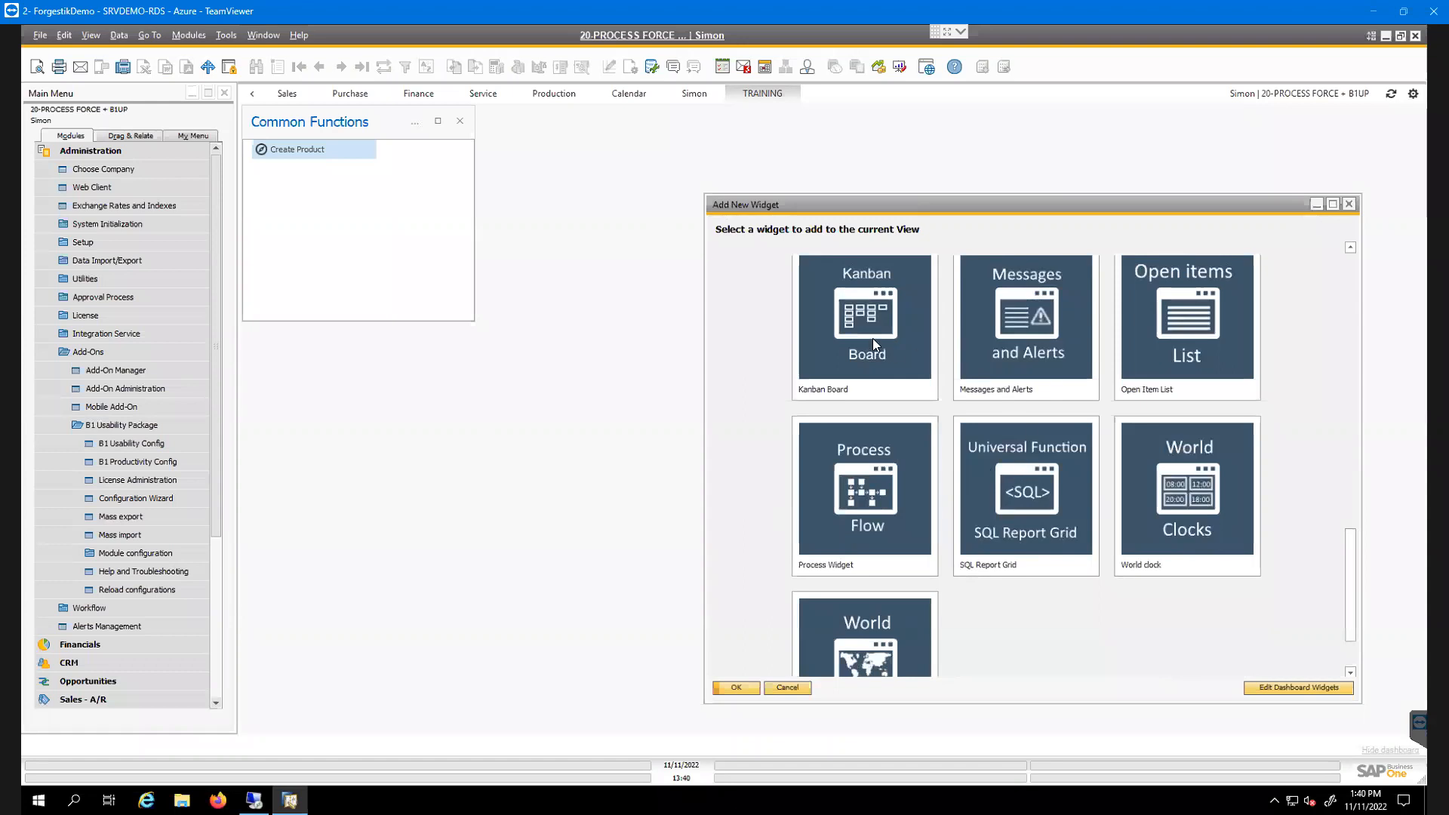
scroll(972, 565, down, 1)
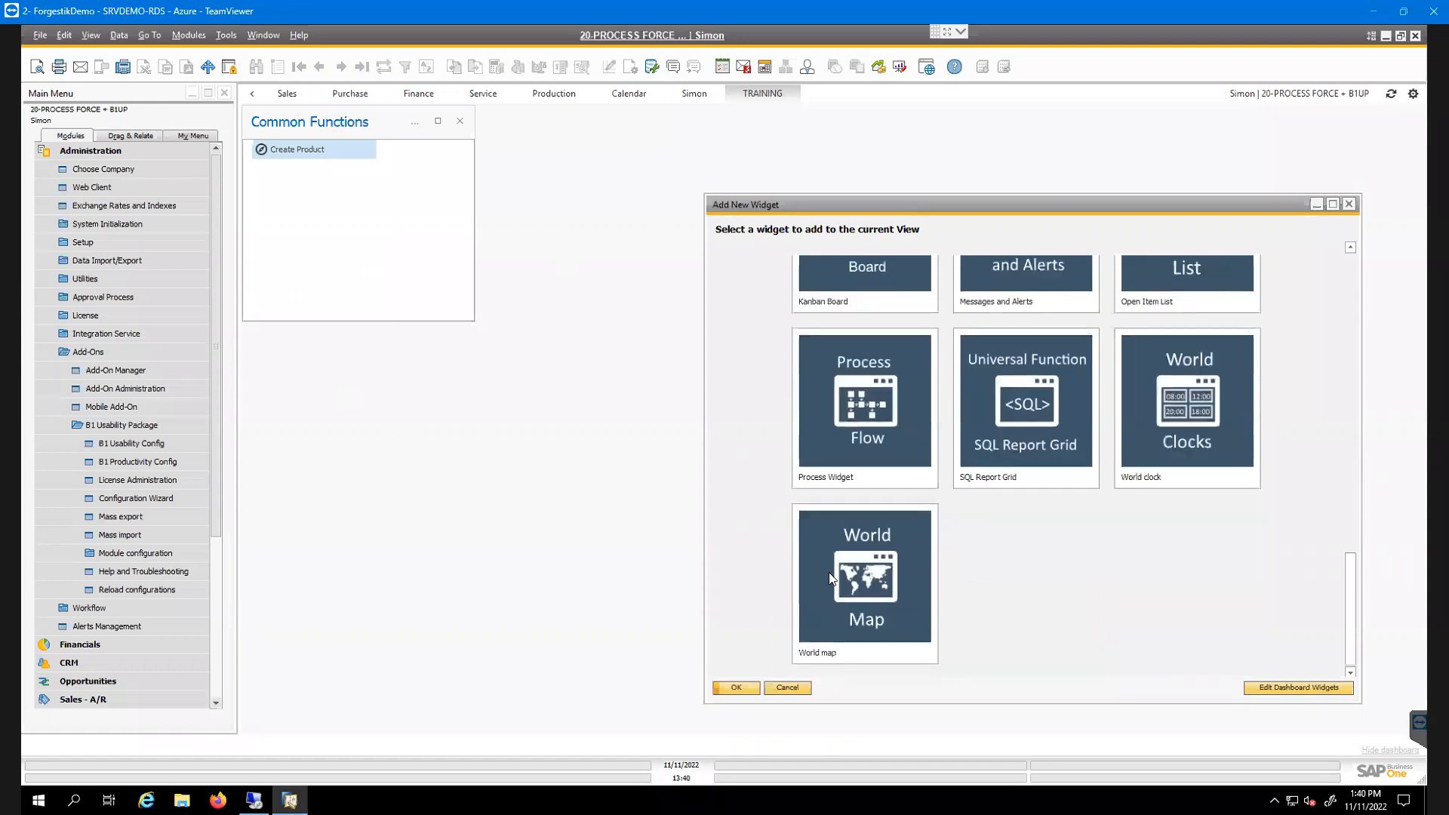
scroll(1034, 381, up, 2)
double_click(1035, 380)
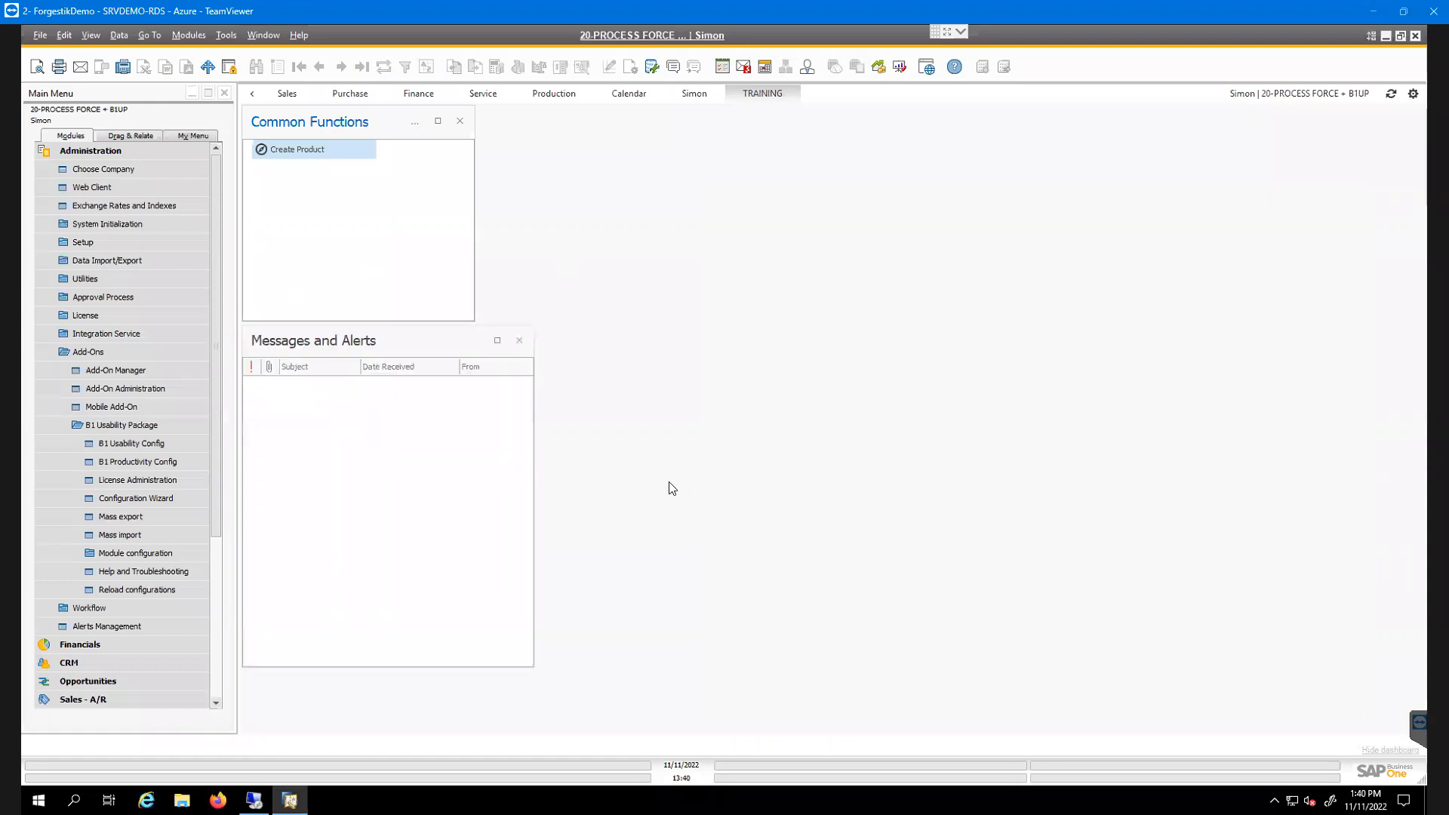
View and close the Messages/Alerts Overview for comparison, and move the Messages and Alerts widget to the right of Common Functions
click(746, 67)
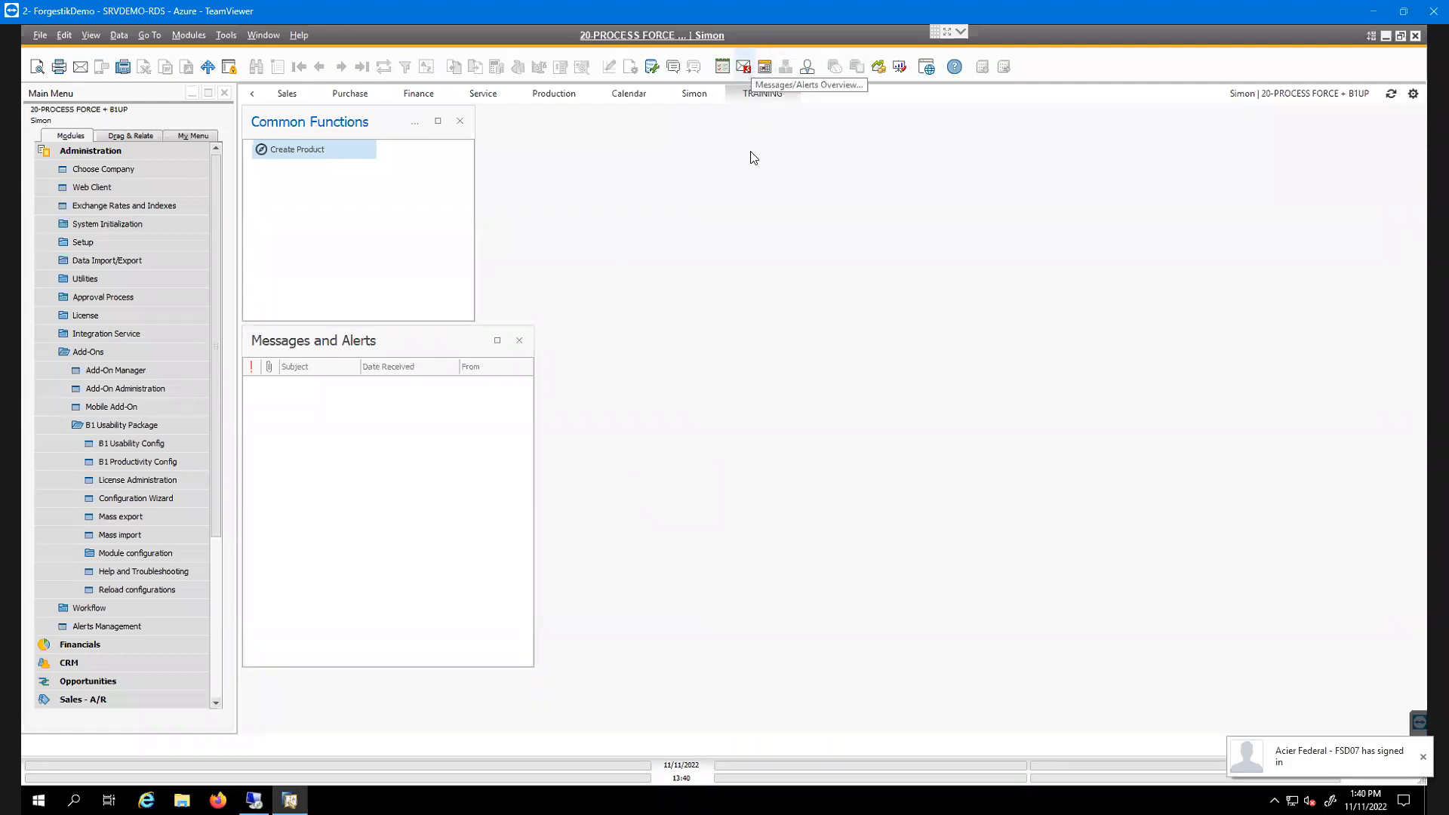
click(1355, 105)
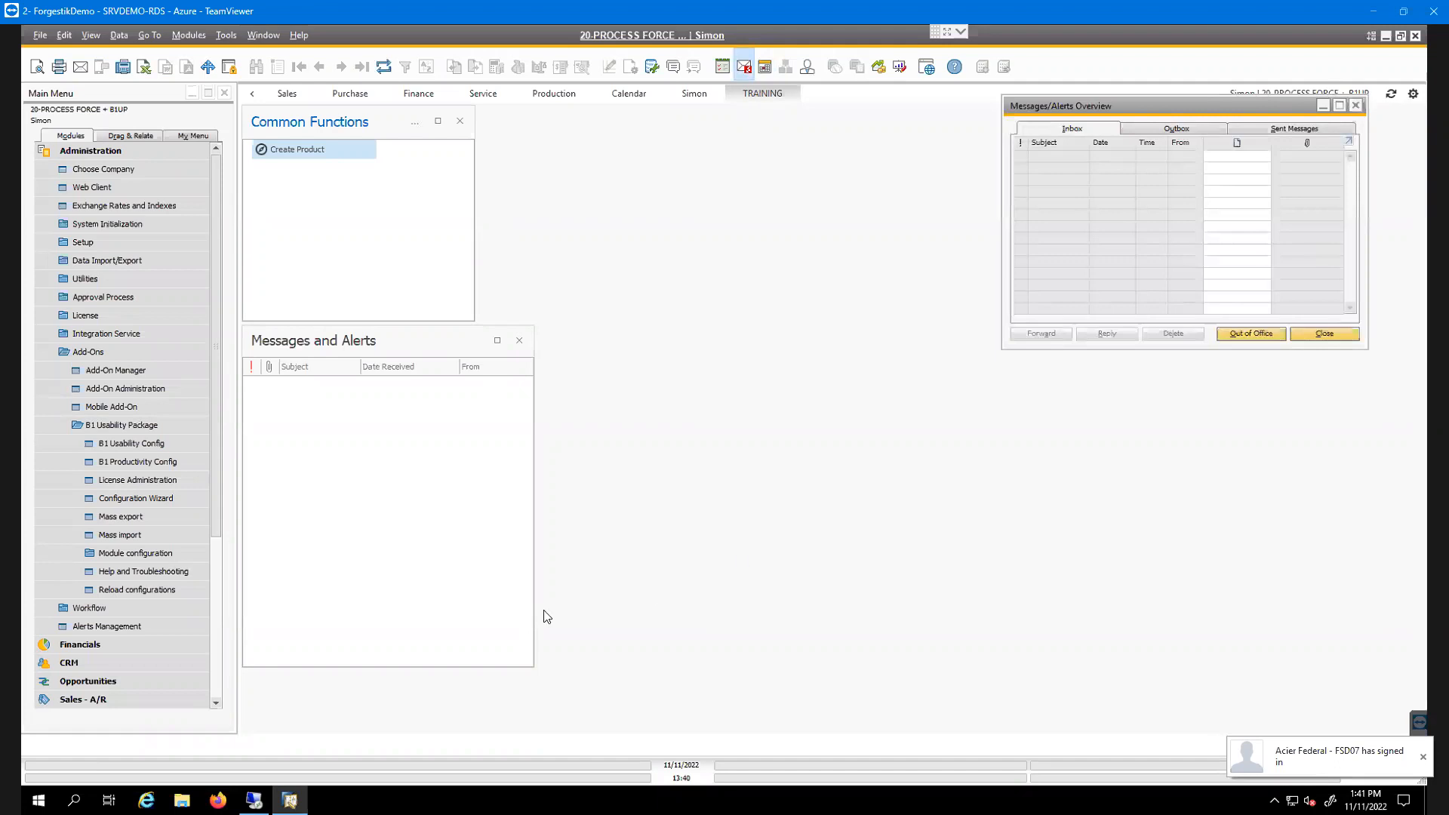
drag(396, 341, 733, 200)
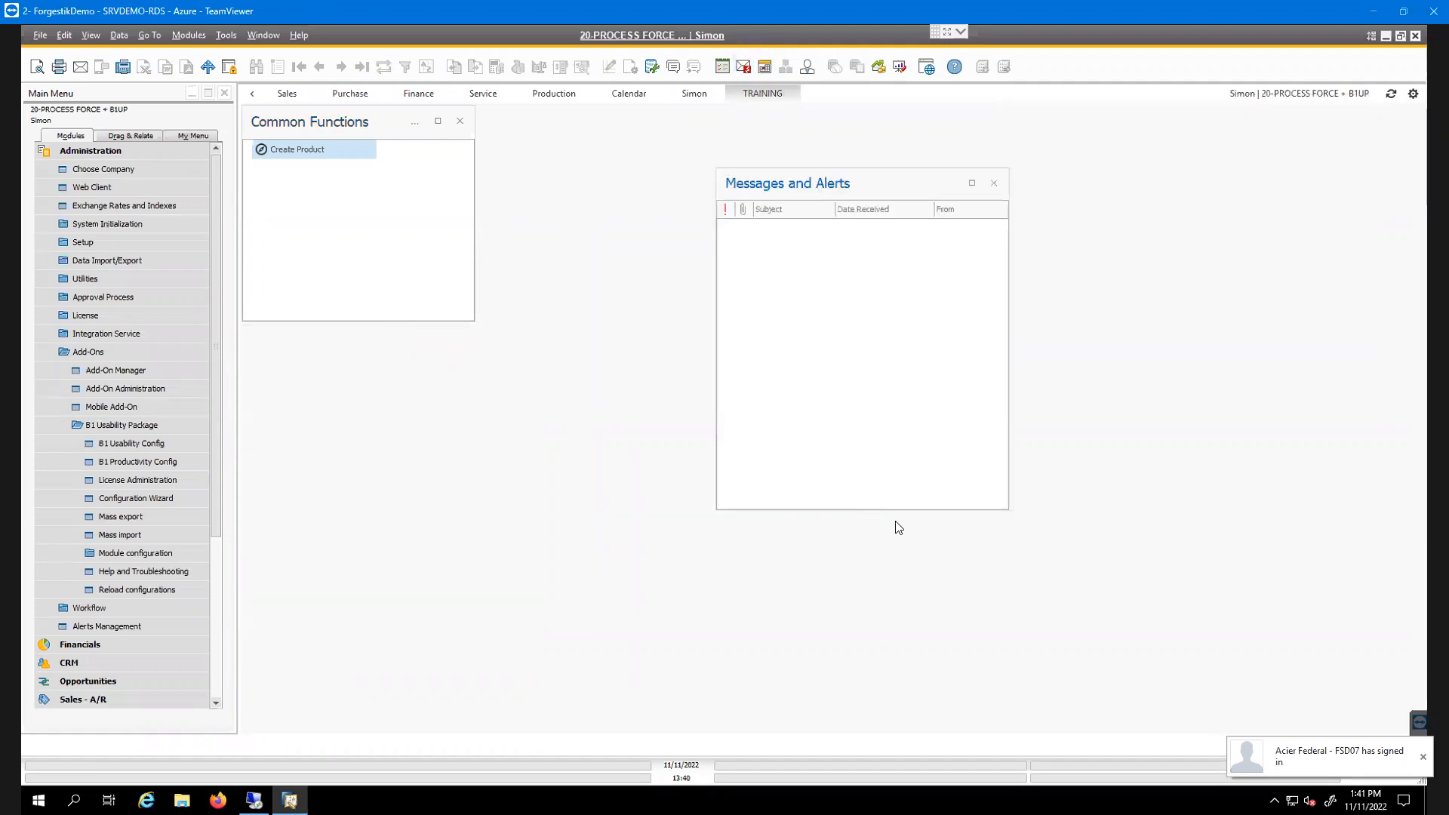
Shrink the Messages and Alerts widget and place it directly below Common Functions in the TRAINING view
drag(830, 184, 653, 121)
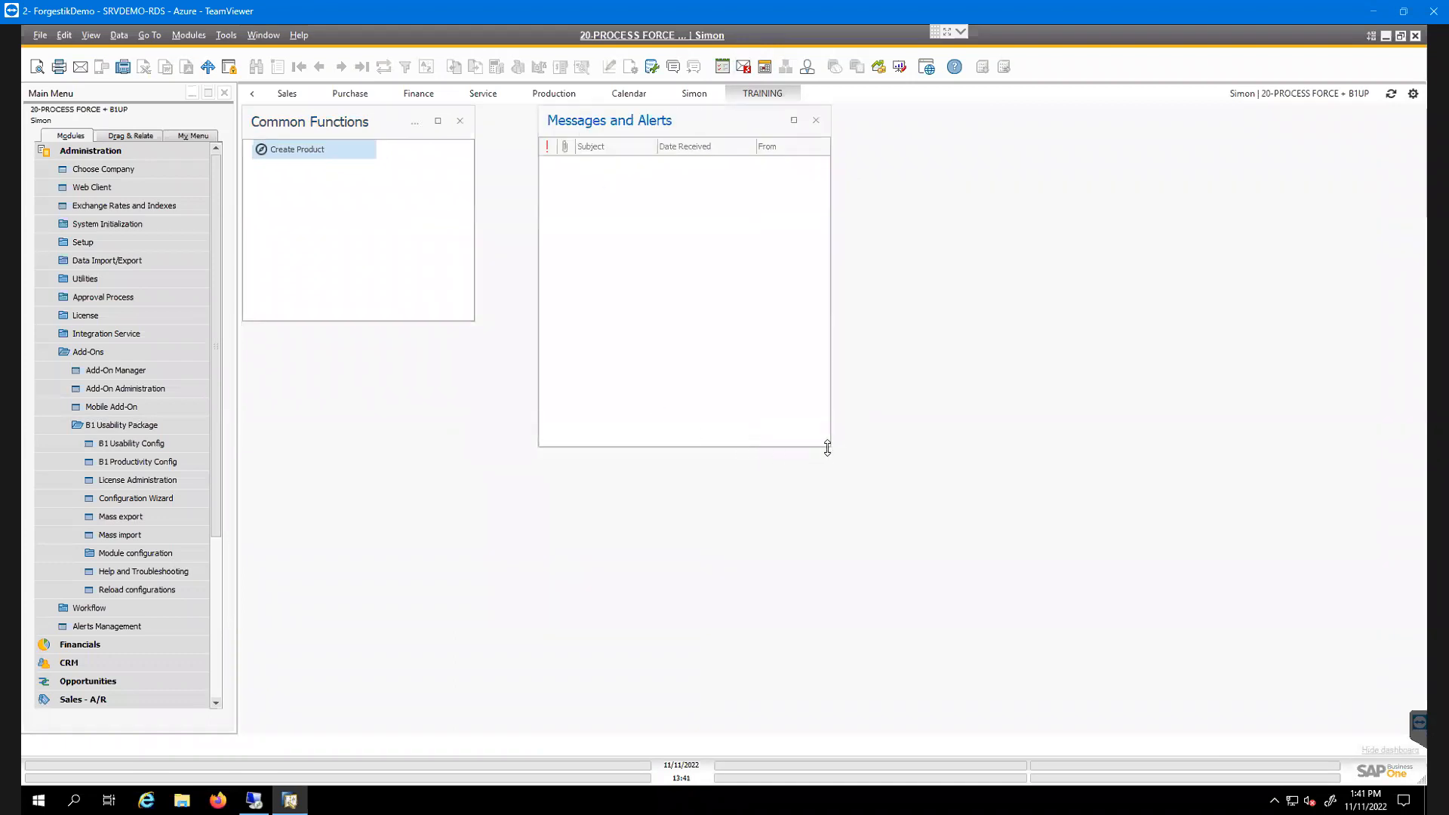
drag(824, 443, 710, 400)
drag(621, 444, 618, 377)
drag(616, 122, 533, 124)
drag(404, 189, 285, 338)
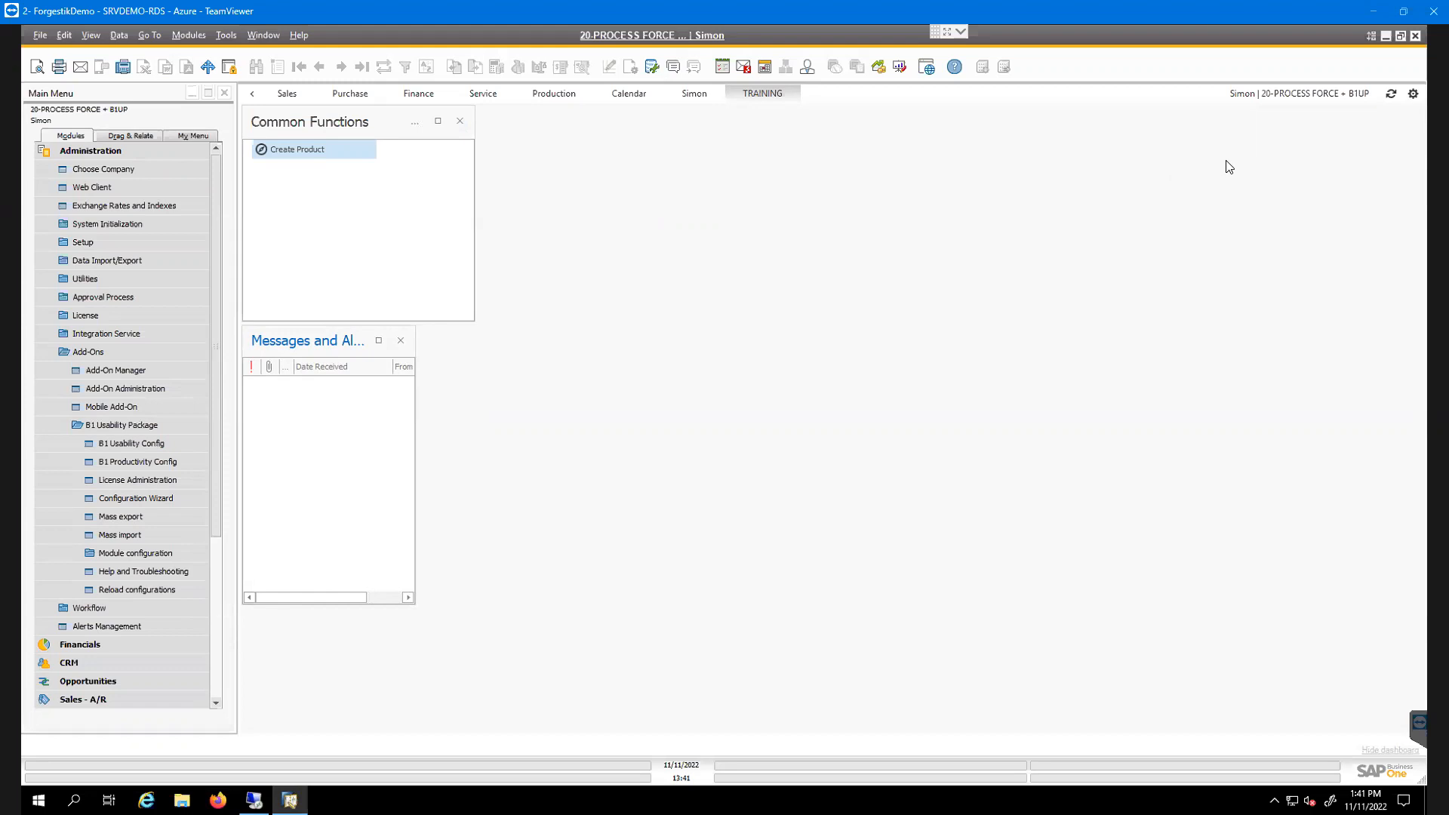
Open the Dashboard Widgets editing list from Add New Widget, close Add New Widget, and move the list over the middle of the workspace
click(1413, 94)
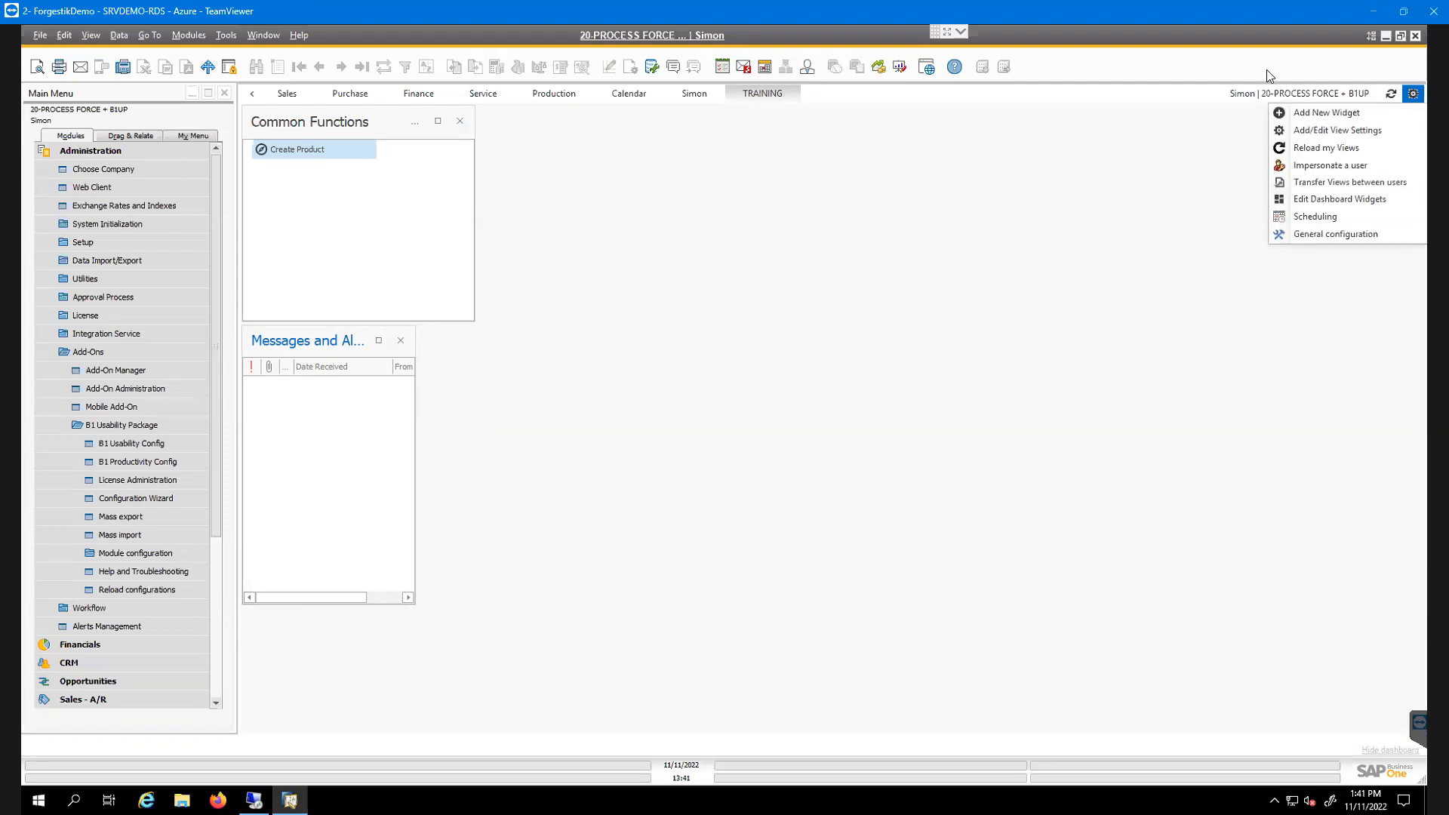
click(1337, 115)
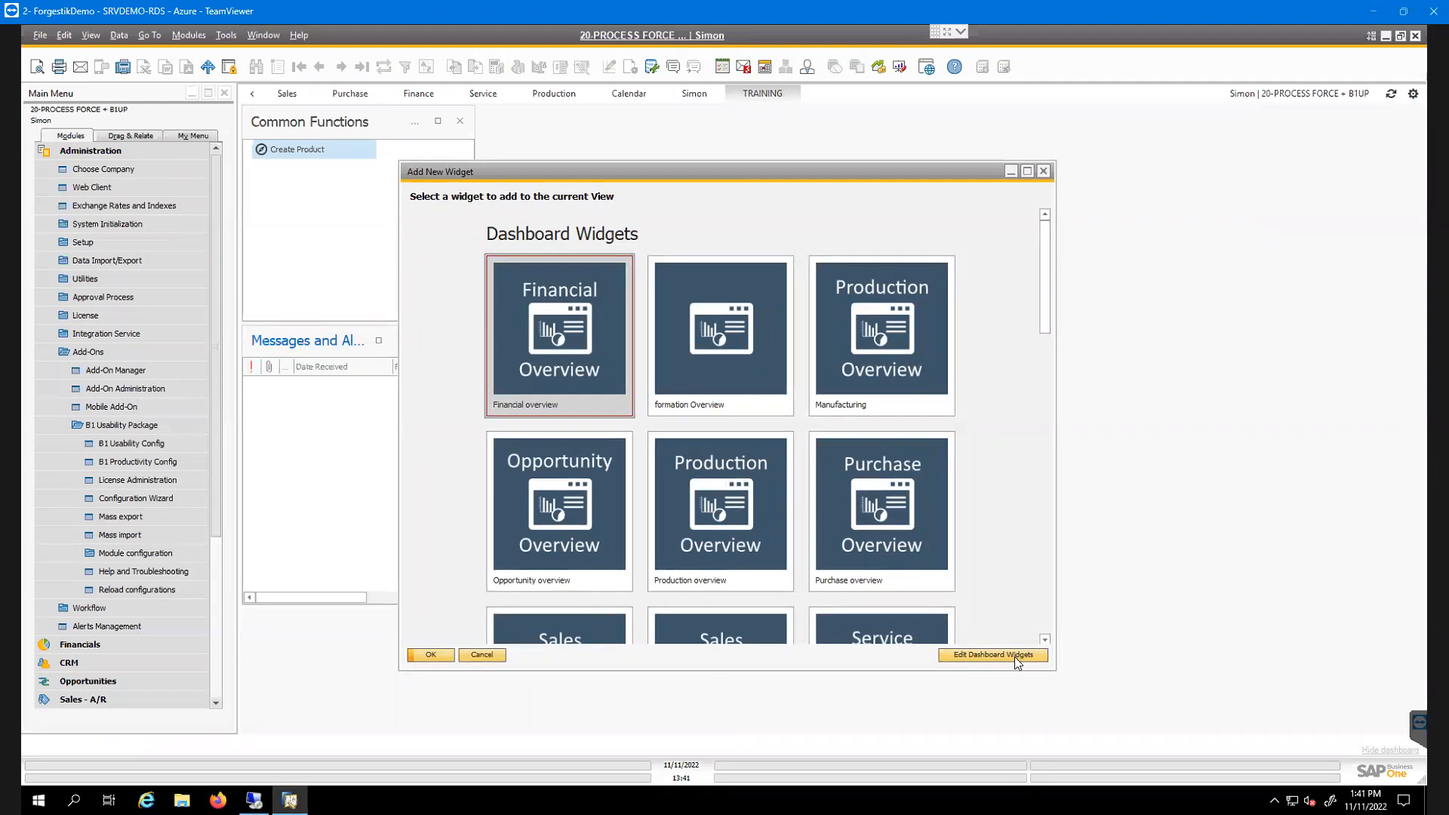
click(992, 655)
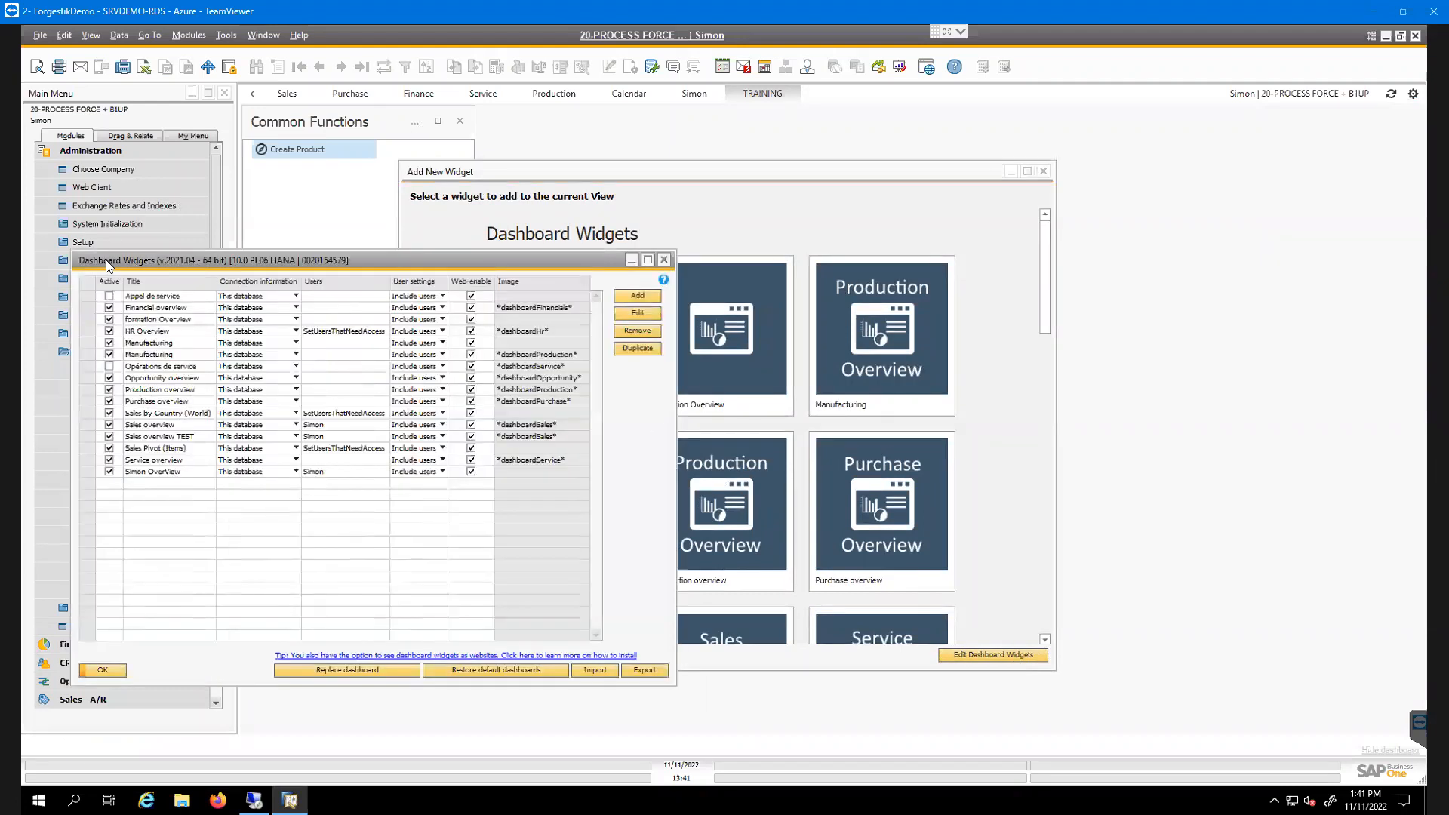
click(1413, 94)
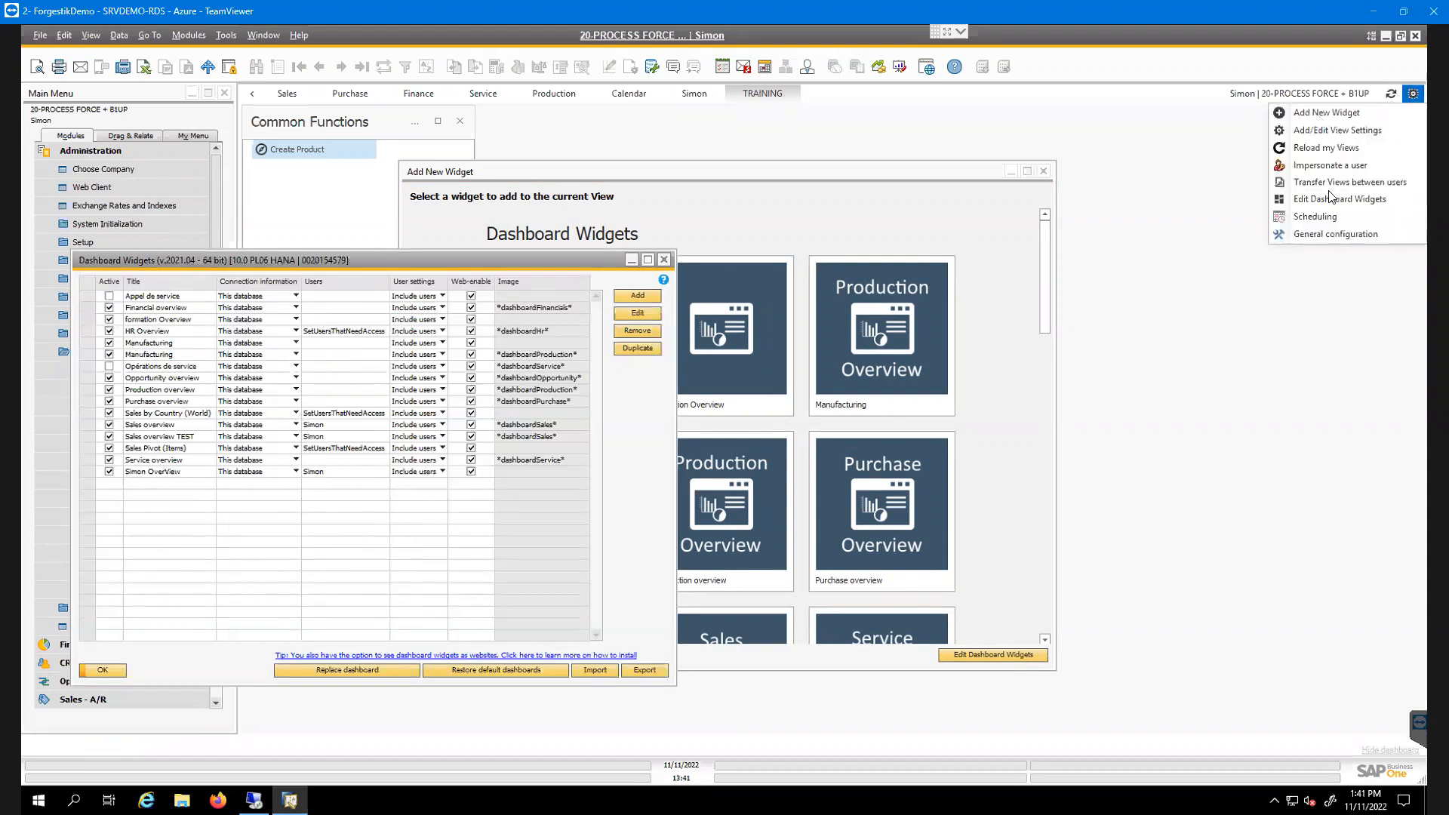
click(1044, 171)
drag(507, 261, 834, 233)
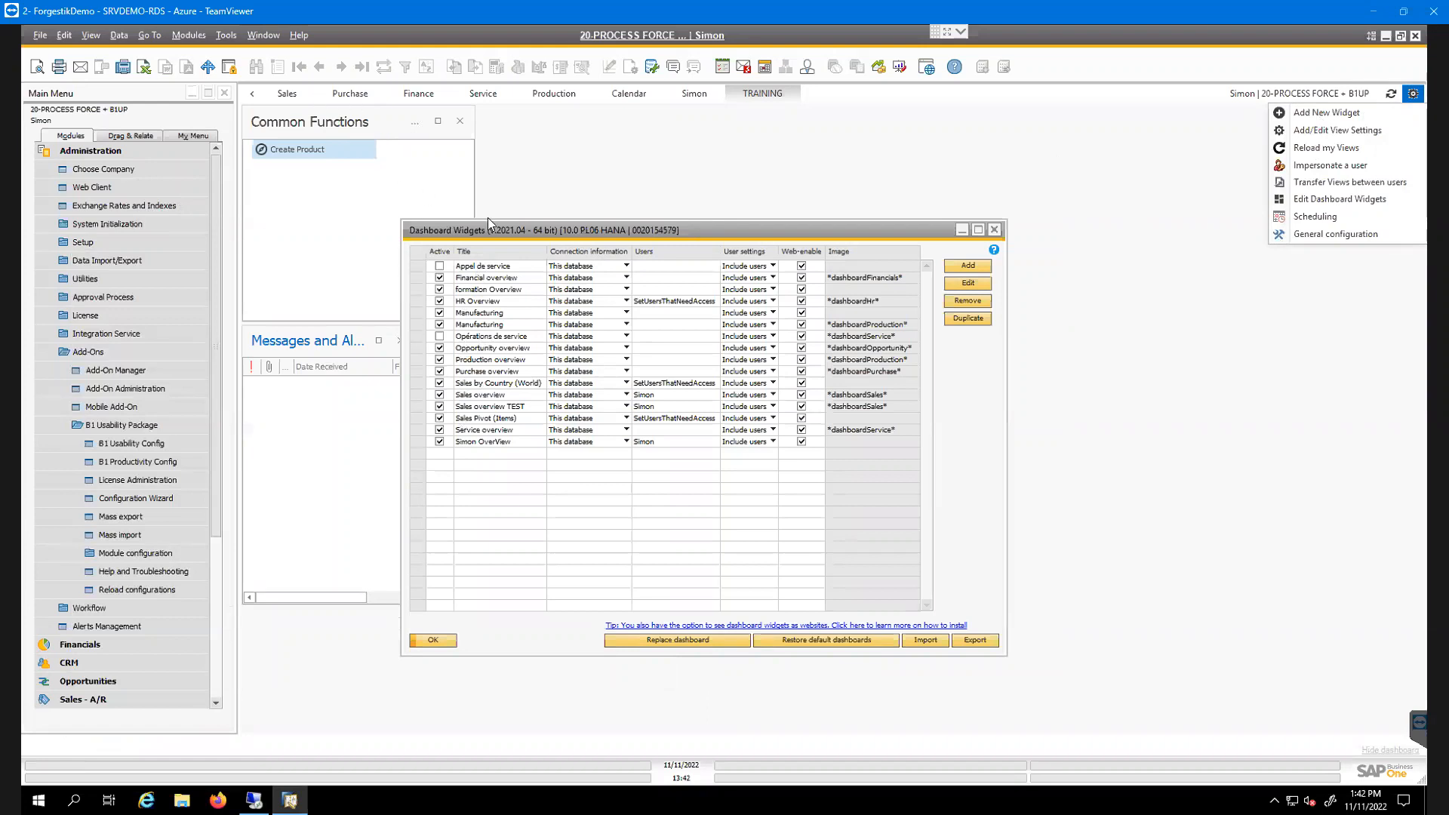
drag(623, 228, 658, 217)
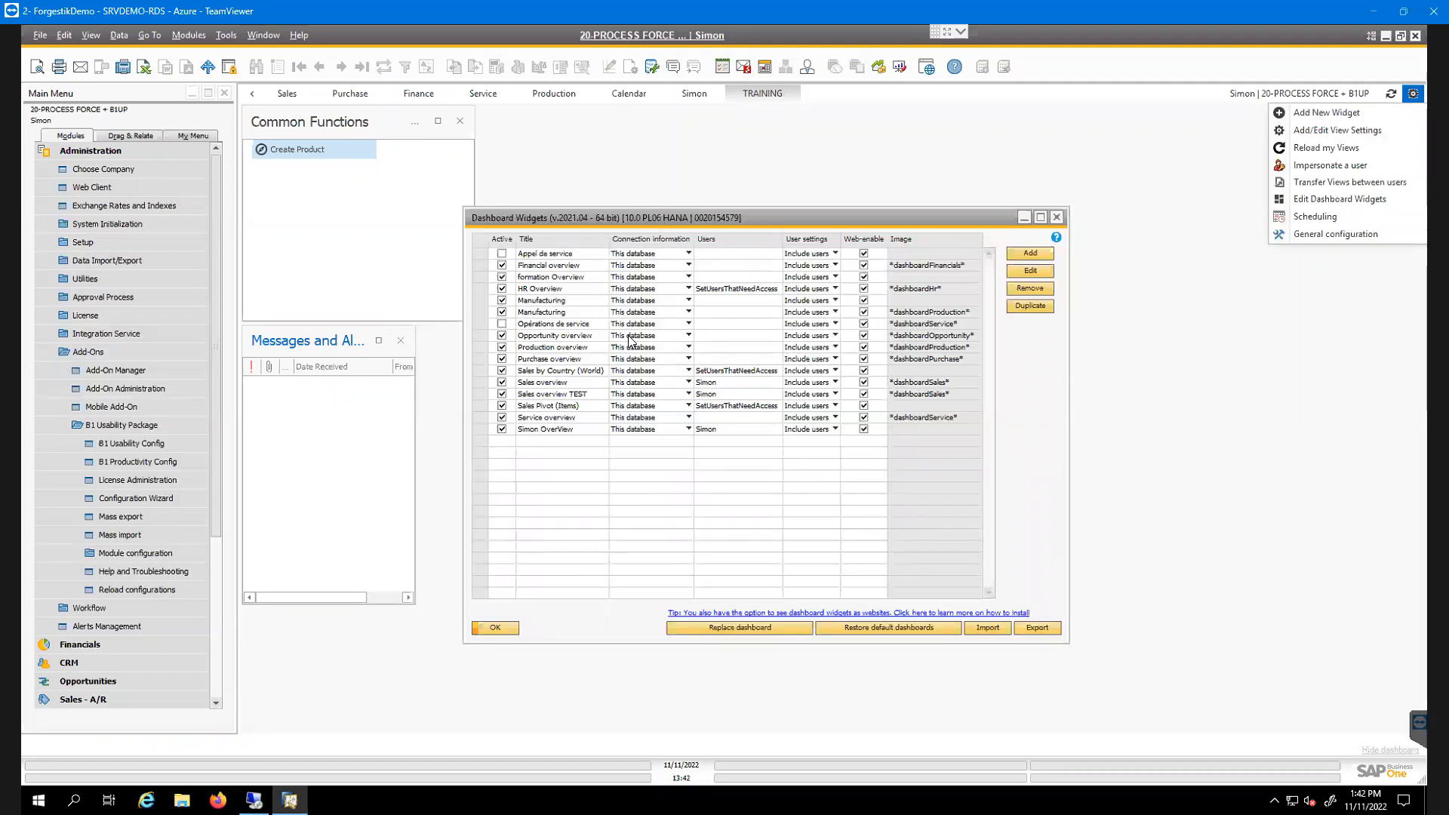
With the Sales view displayed, duplicate the Sales overview dashboard widget and save the copy under the title Sales overview Copy TEST
click(521, 382)
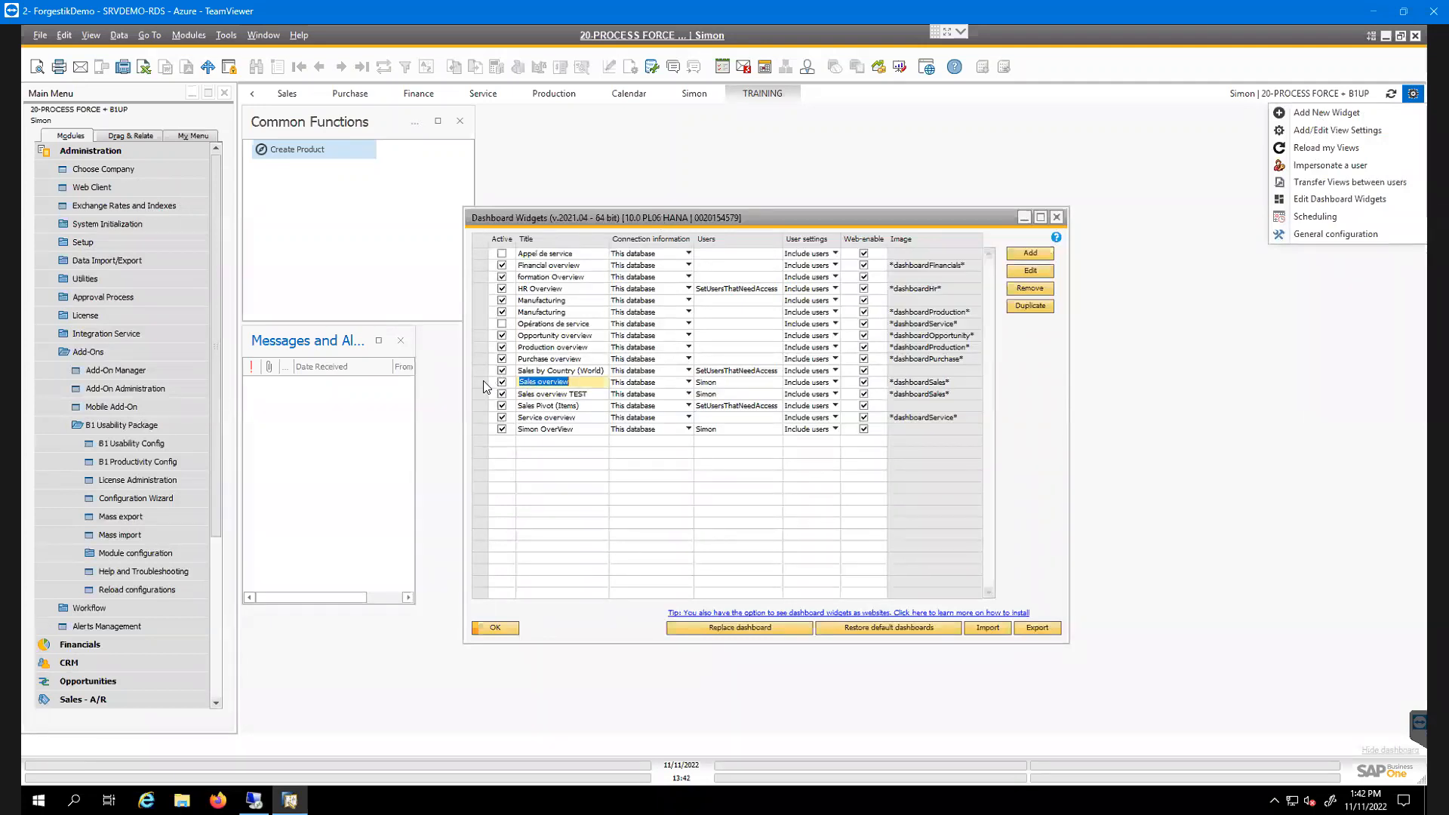
click(483, 380)
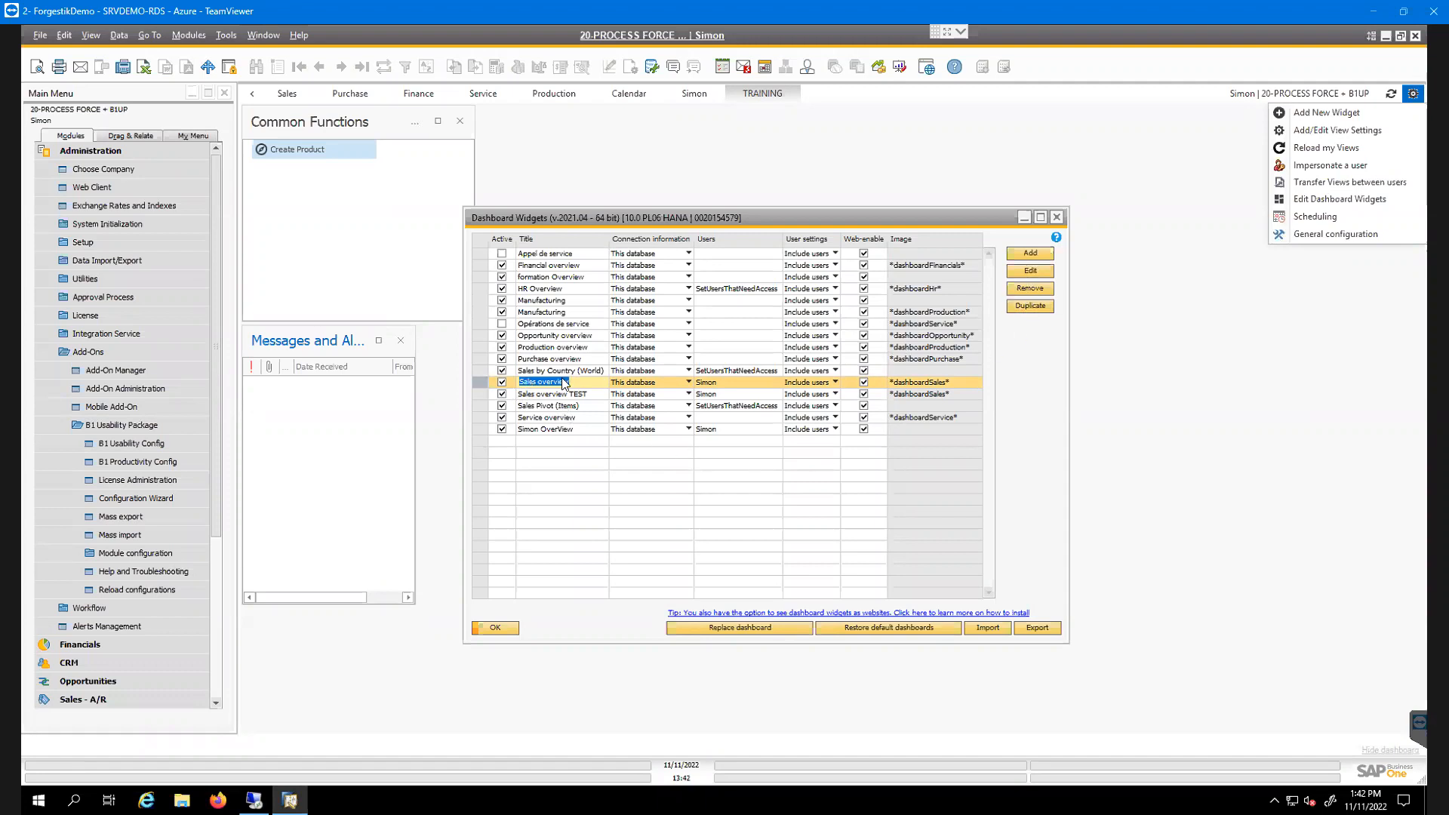
click(285, 94)
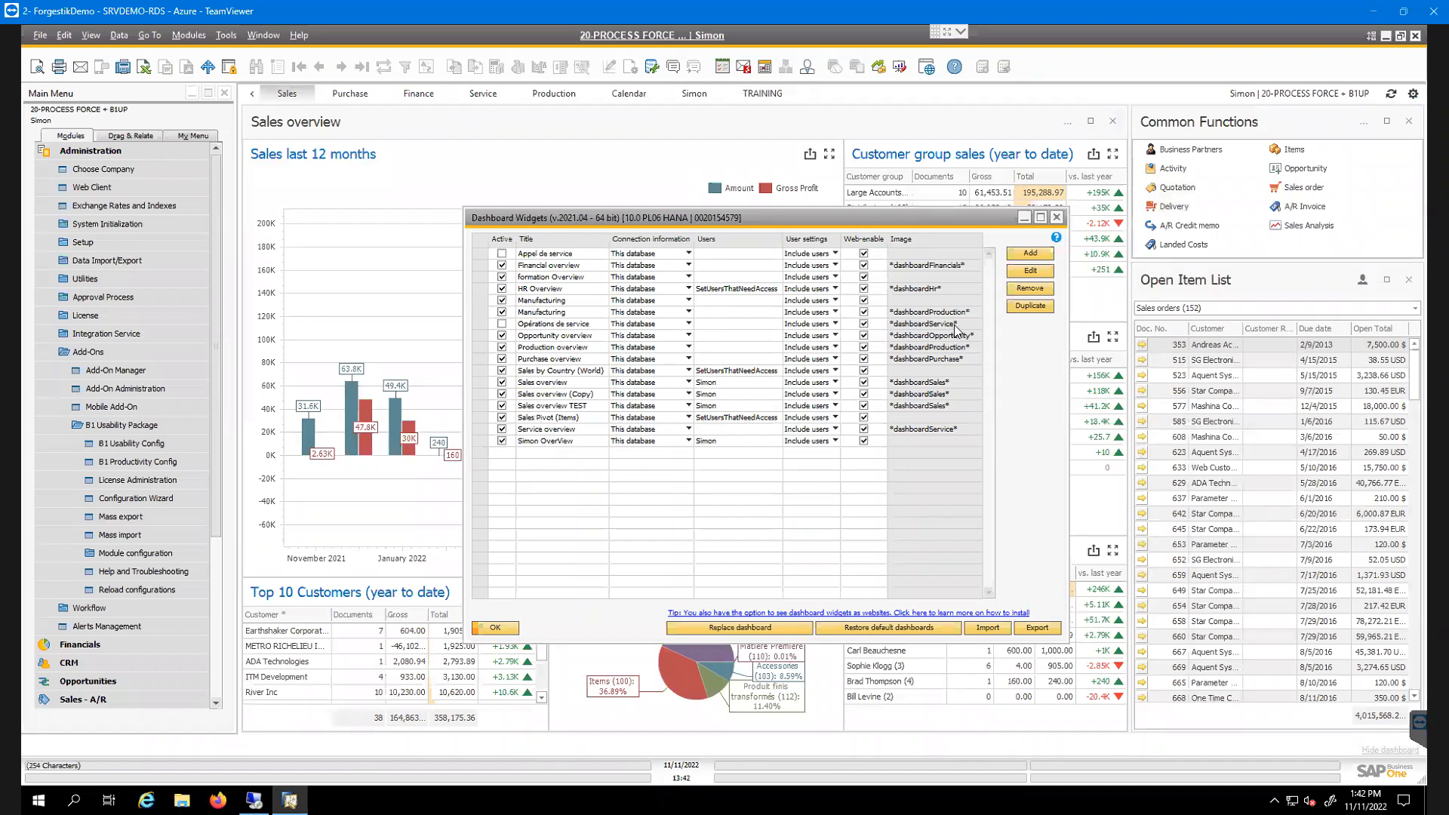
click(595, 394)
drag(572, 394, 596, 394)
key(BackSpace)
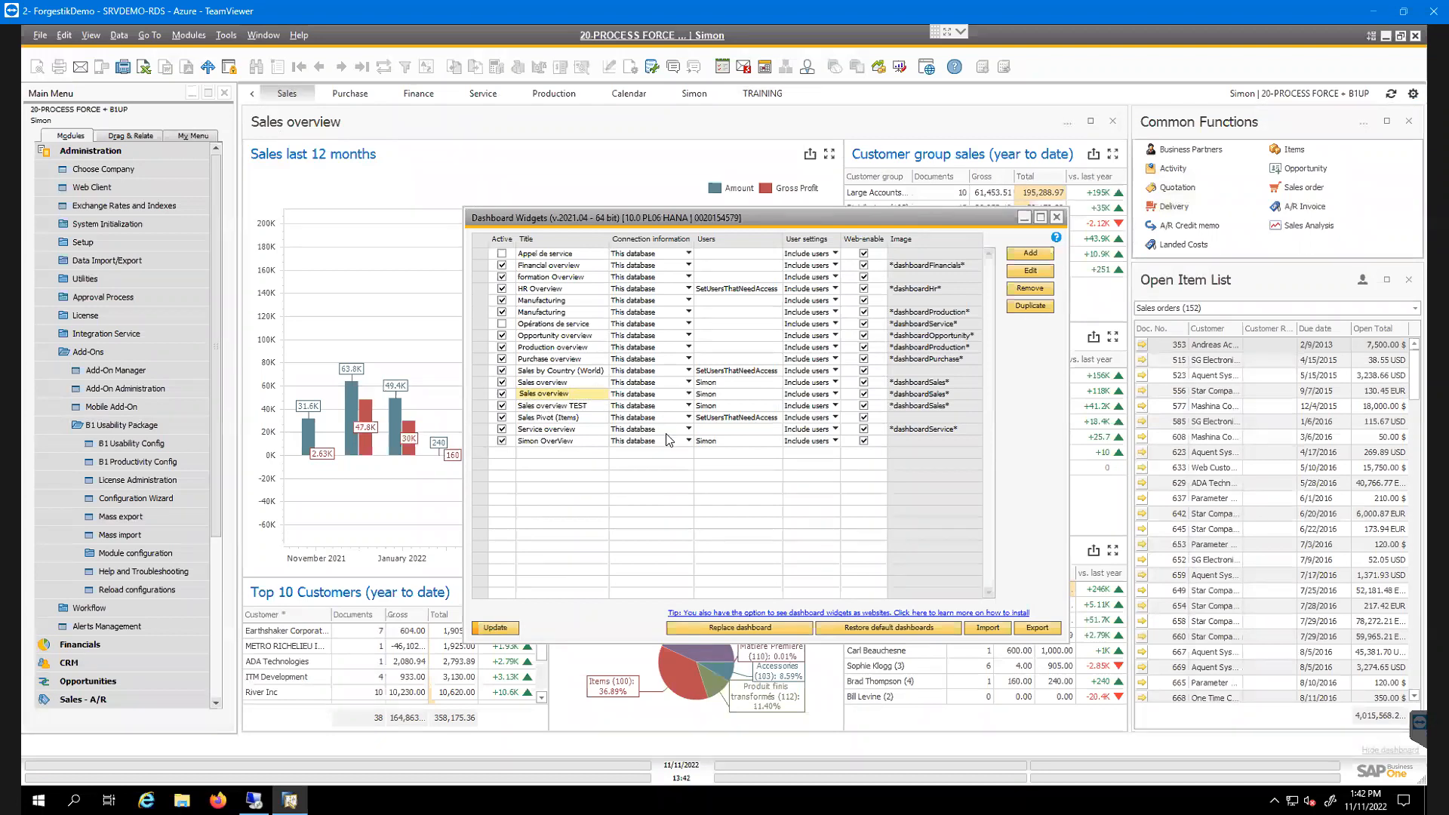
text(Copy TEST)
key(Return)
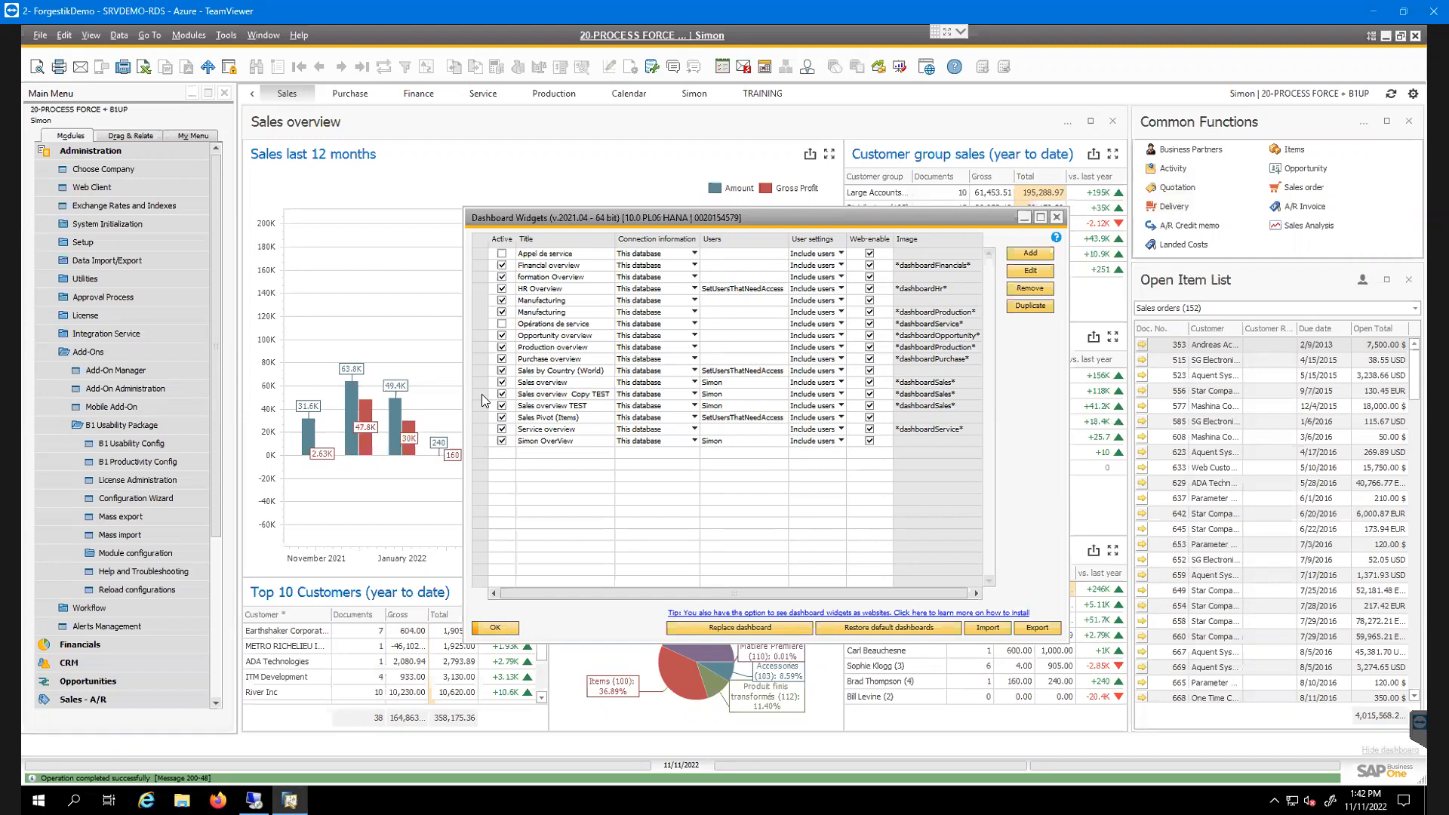
Open Sales overview Copy TEST in the Dashboard editor and select each chart and grid to examine its data items
double_click(484, 400)
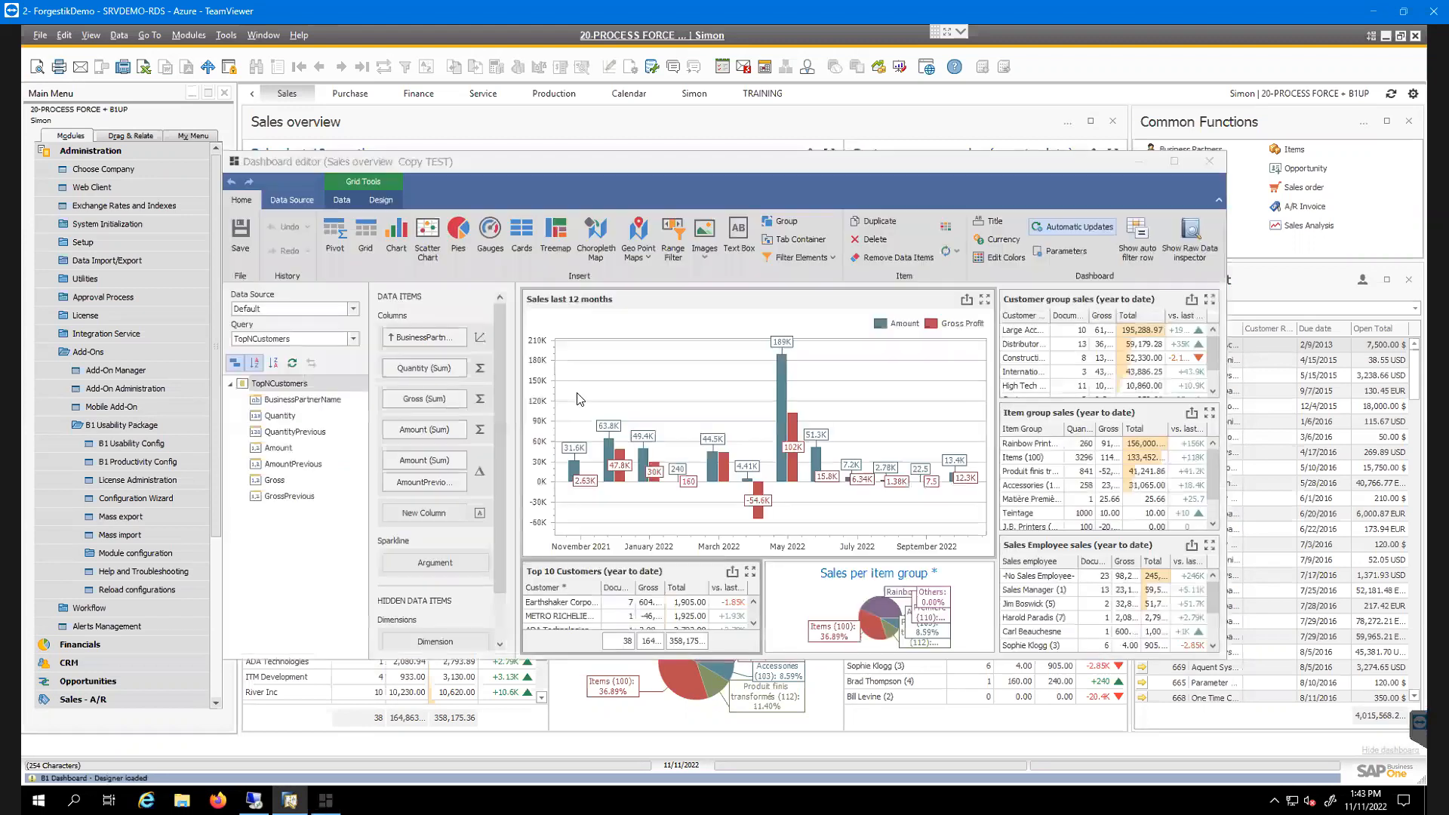
drag(717, 160, 736, 138)
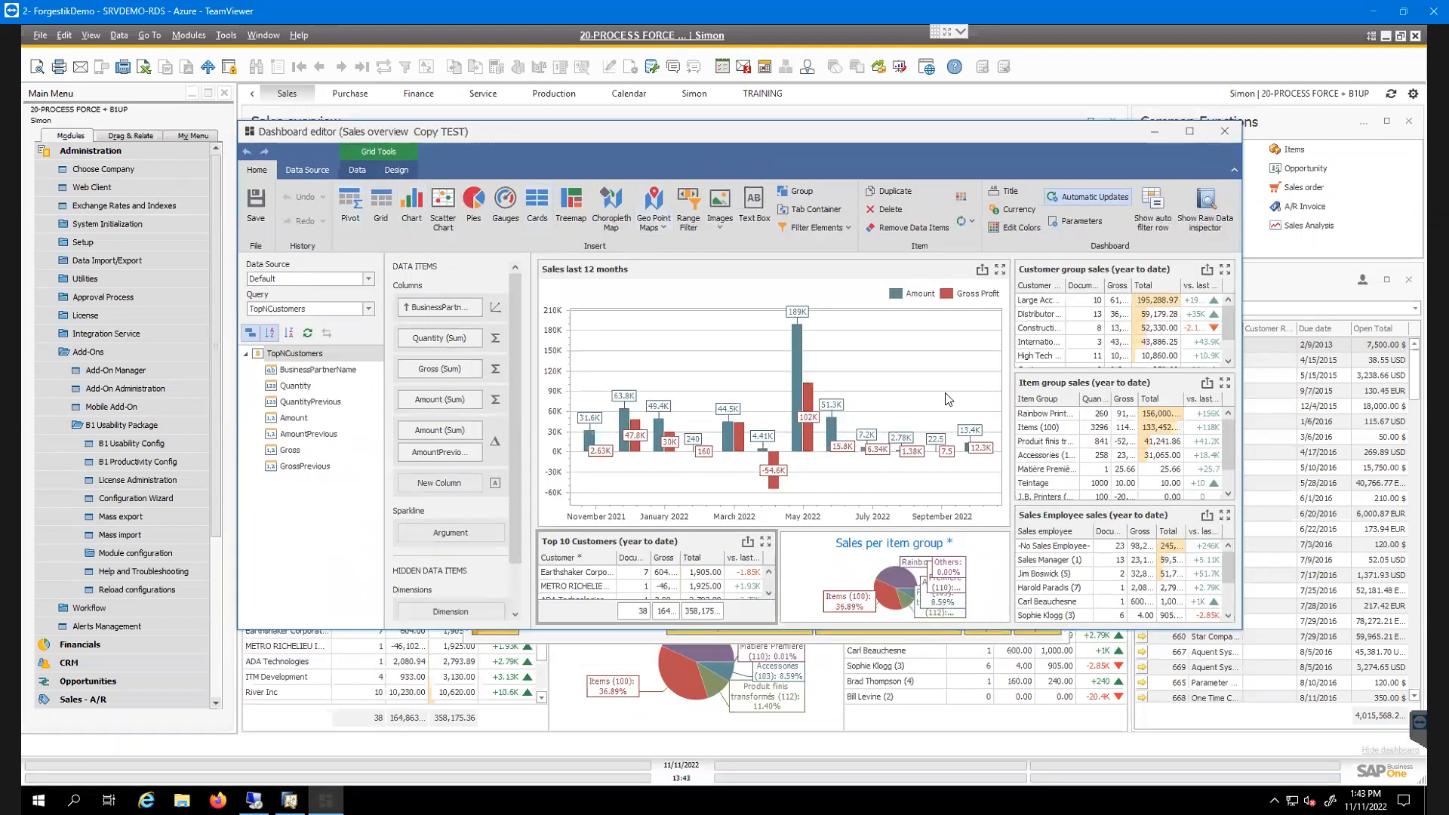
click(721, 336)
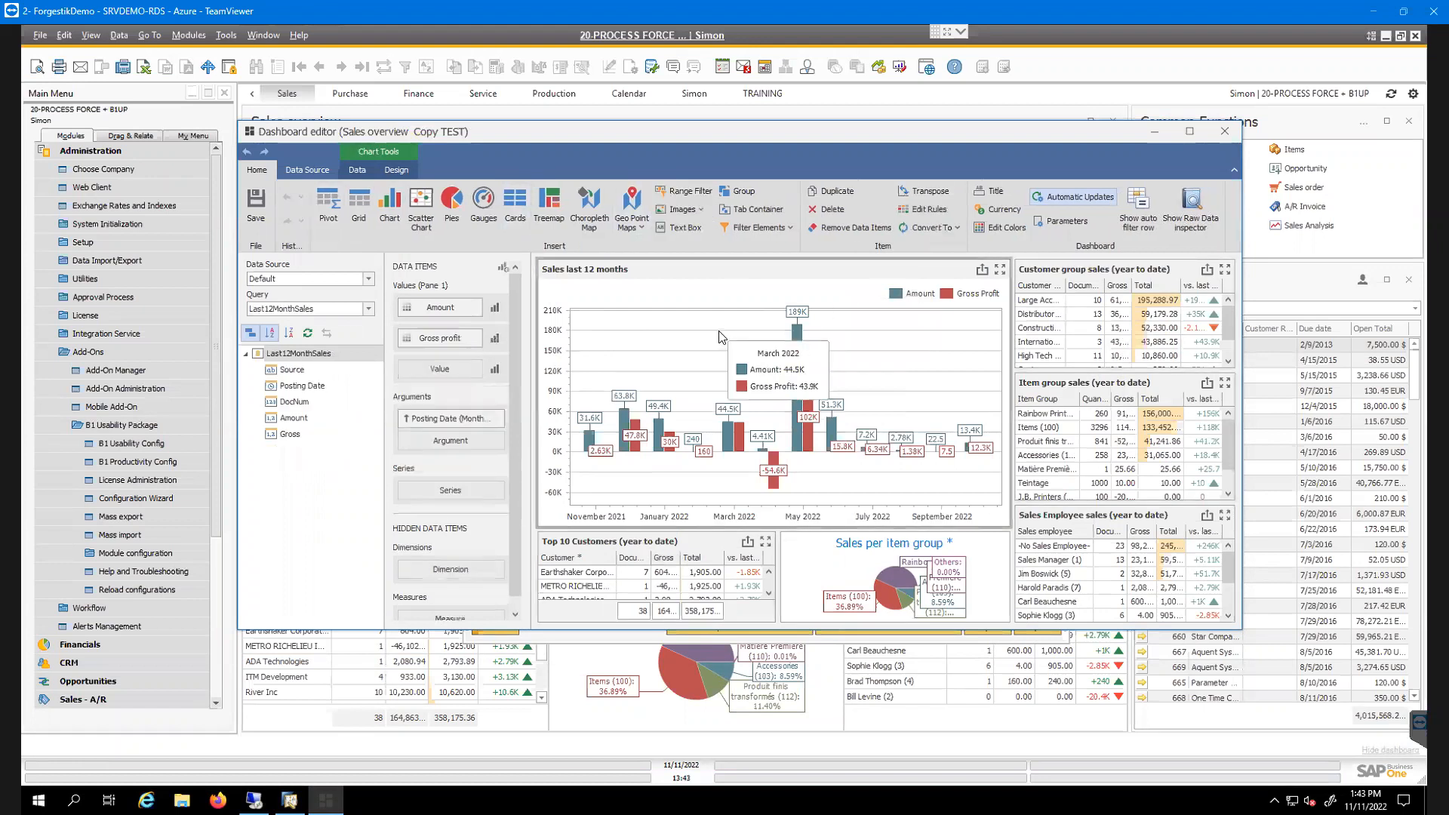
click(1094, 322)
click(1087, 444)
click(1093, 563)
click(903, 577)
click(664, 581)
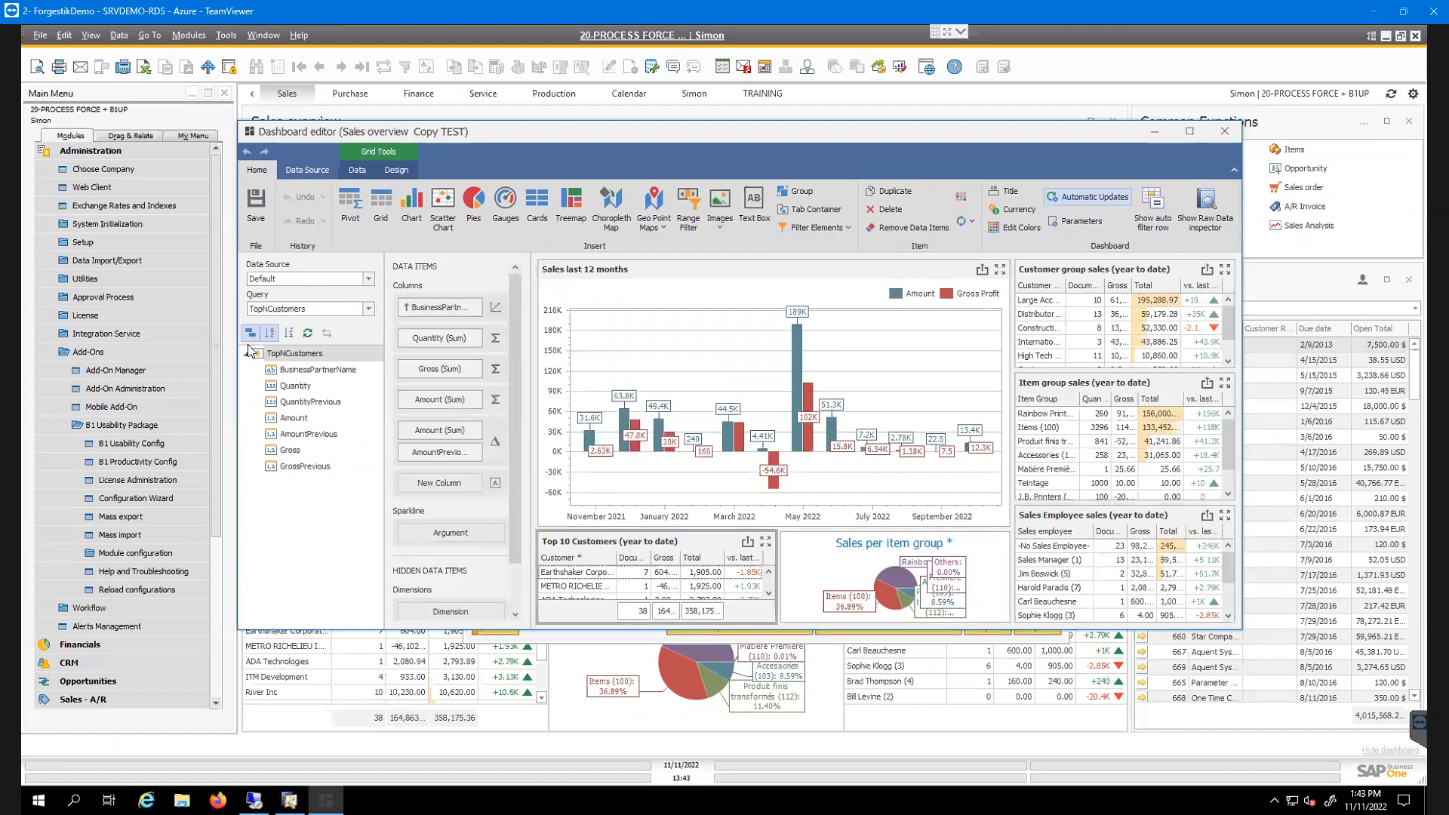
Read through the SQL query behind the Top 10 Customers grid, and close the Query Editor and the Dashboard editor without changes
click(307, 169)
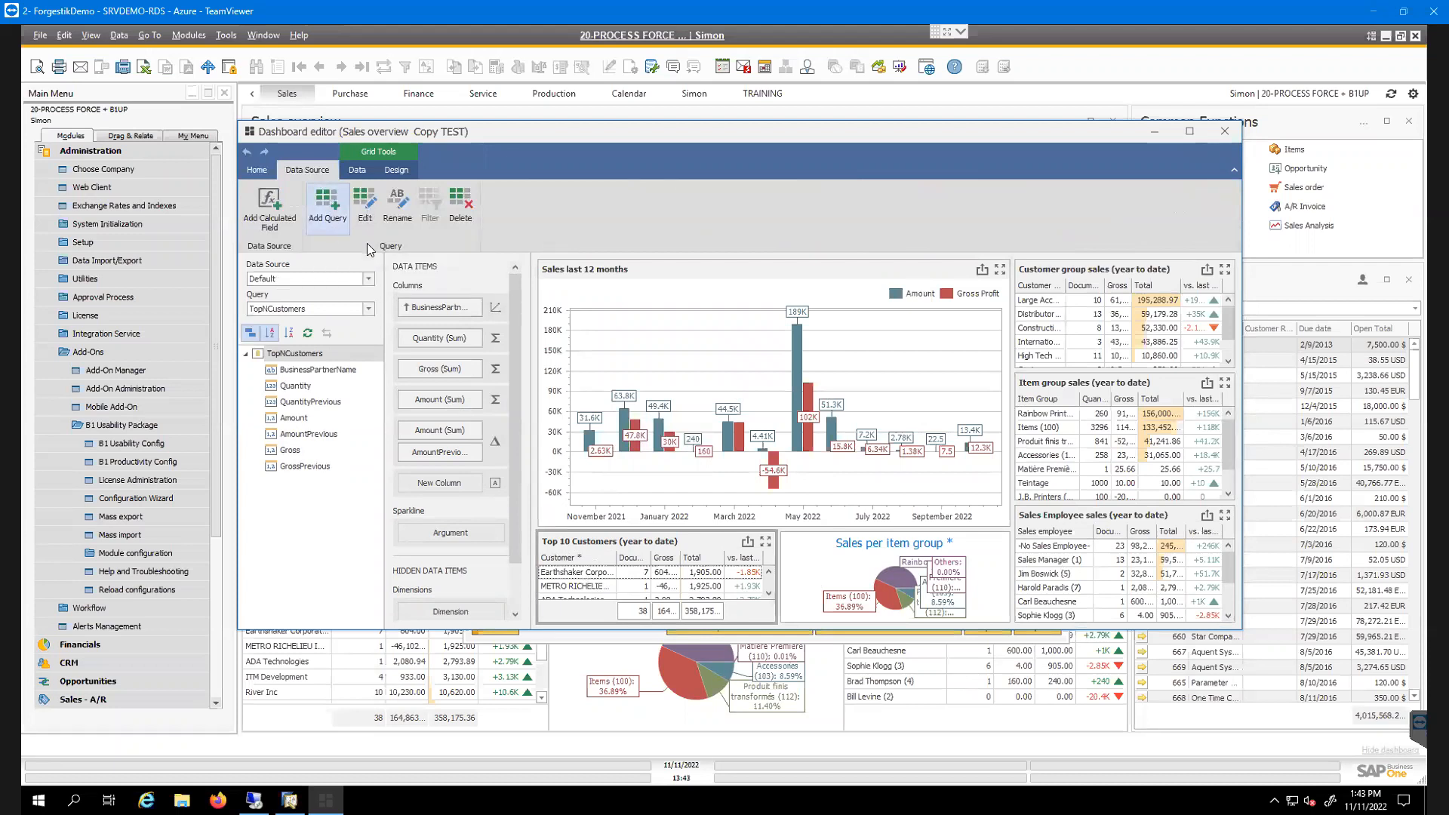
click(367, 205)
click(995, 217)
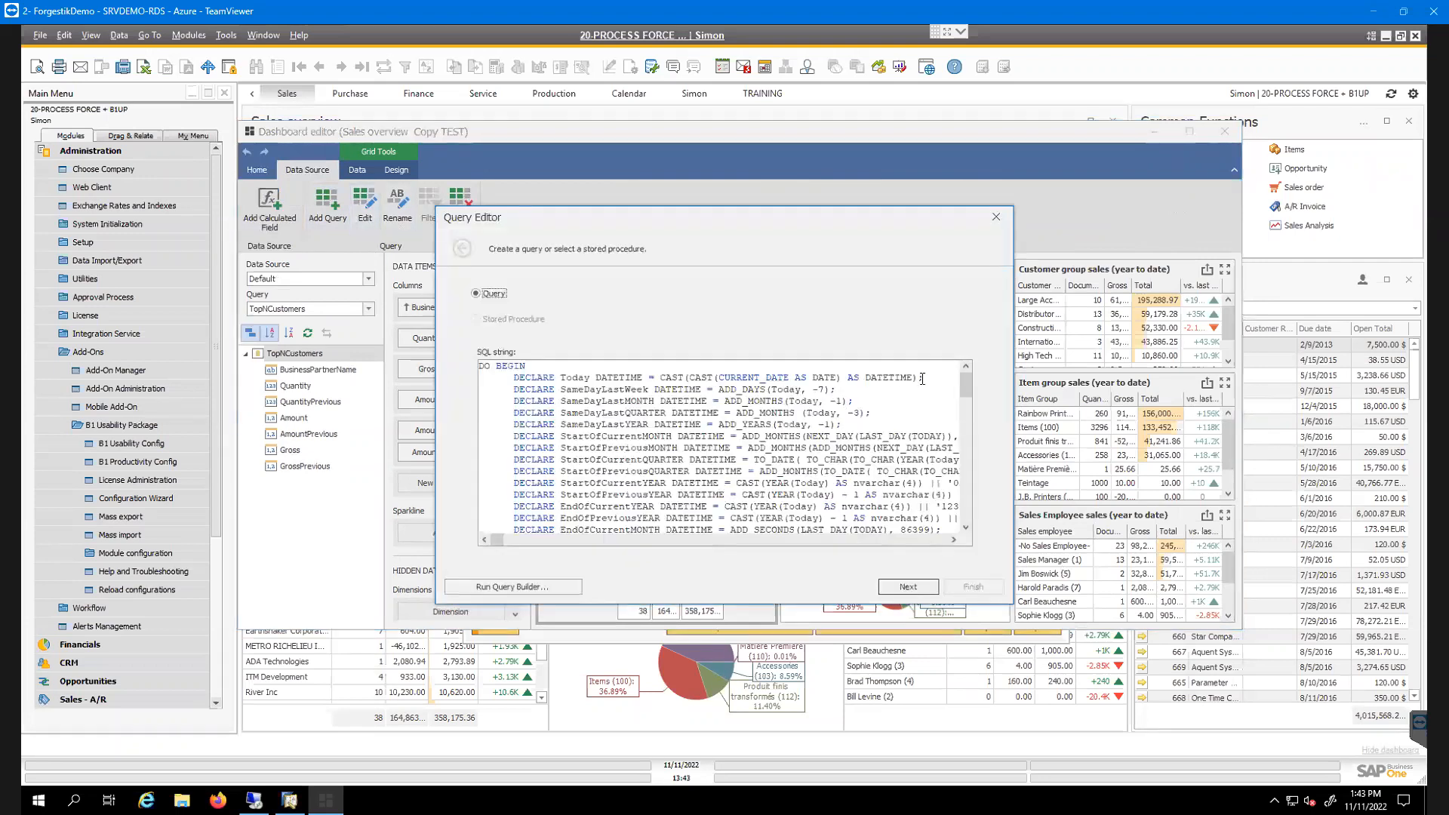
scroll(965, 403, down, 10)
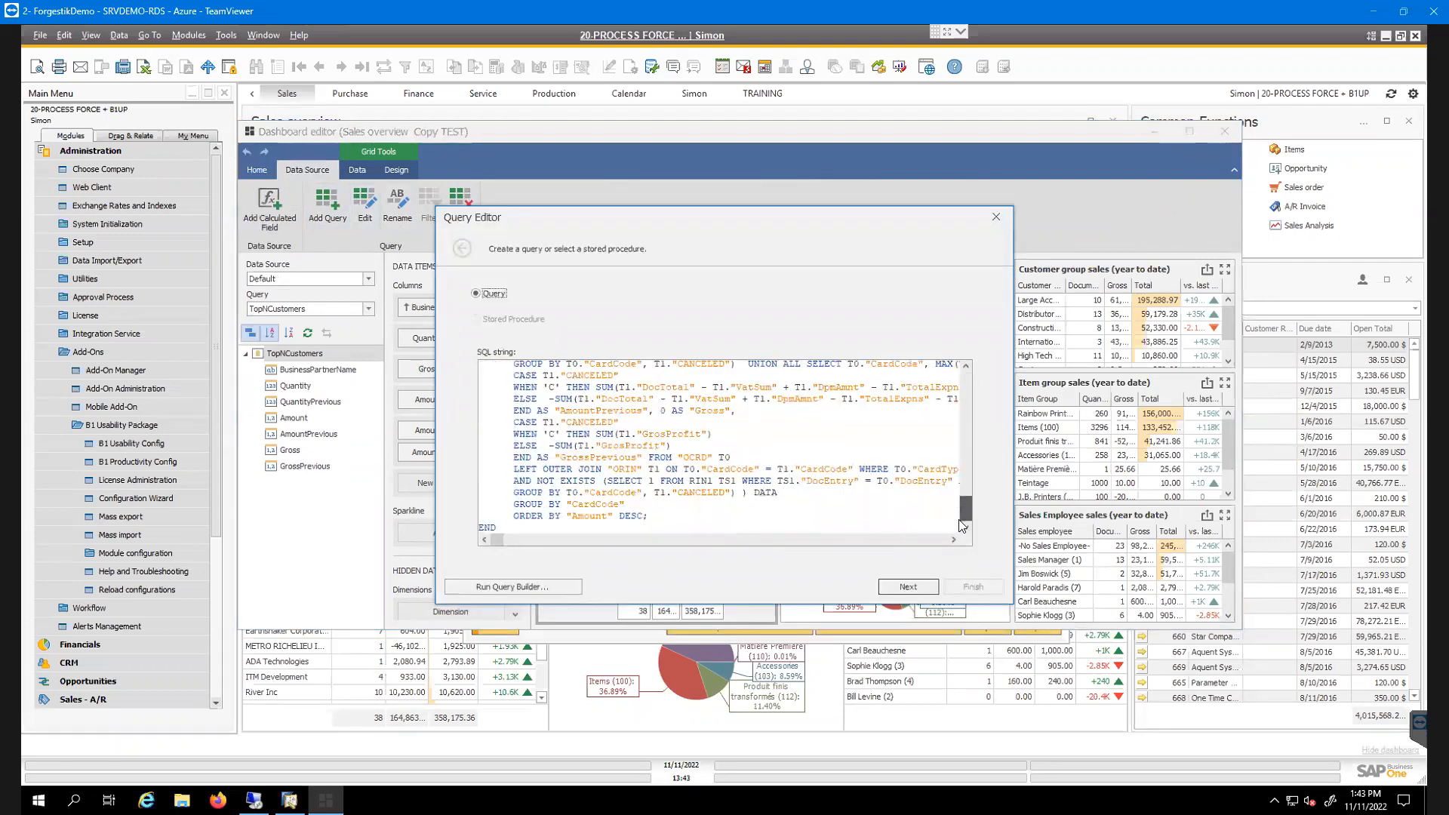
scroll(960, 447, up, 15)
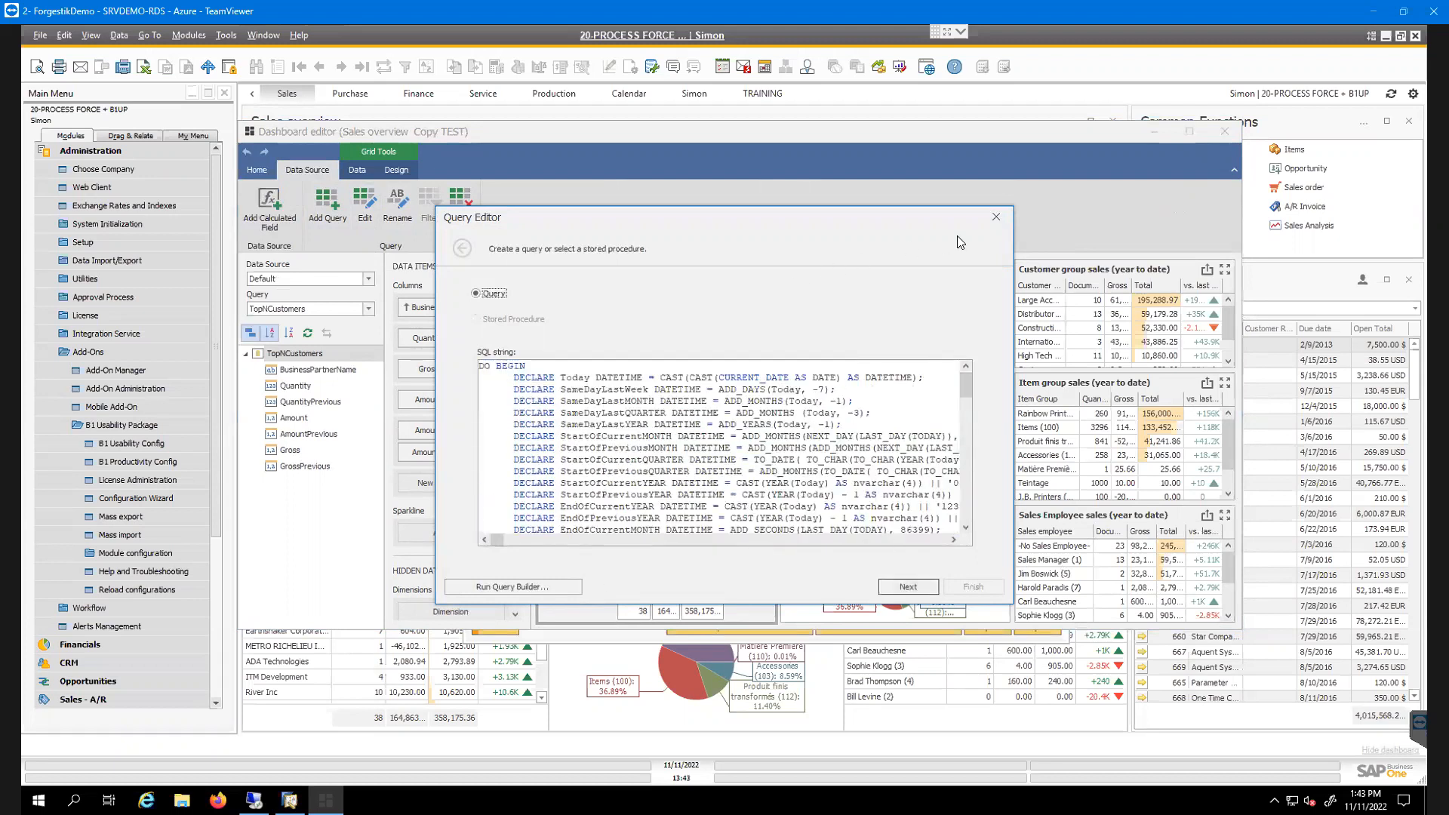
click(993, 216)
drag(1088, 142, 1054, 149)
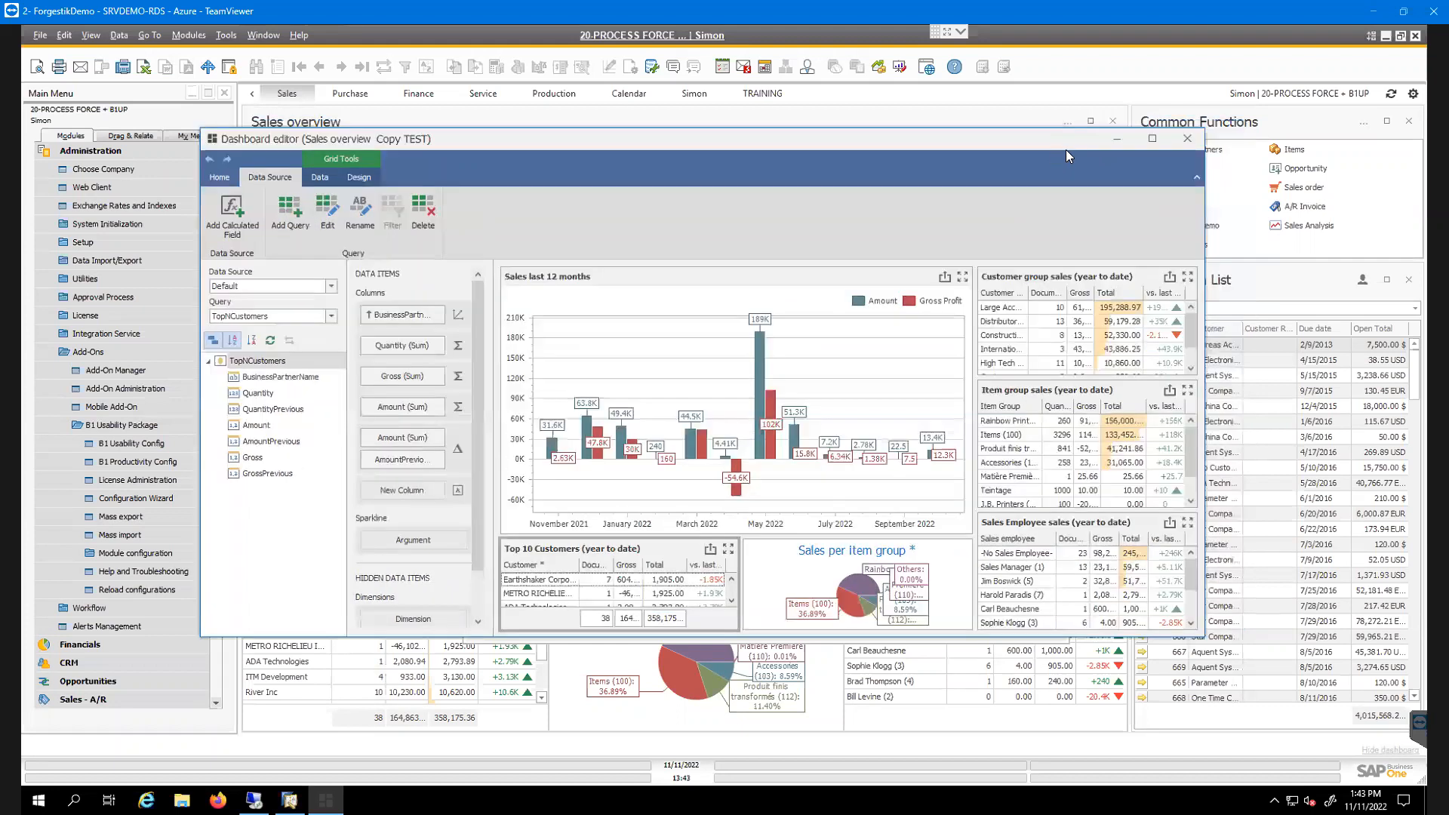
click(1185, 139)
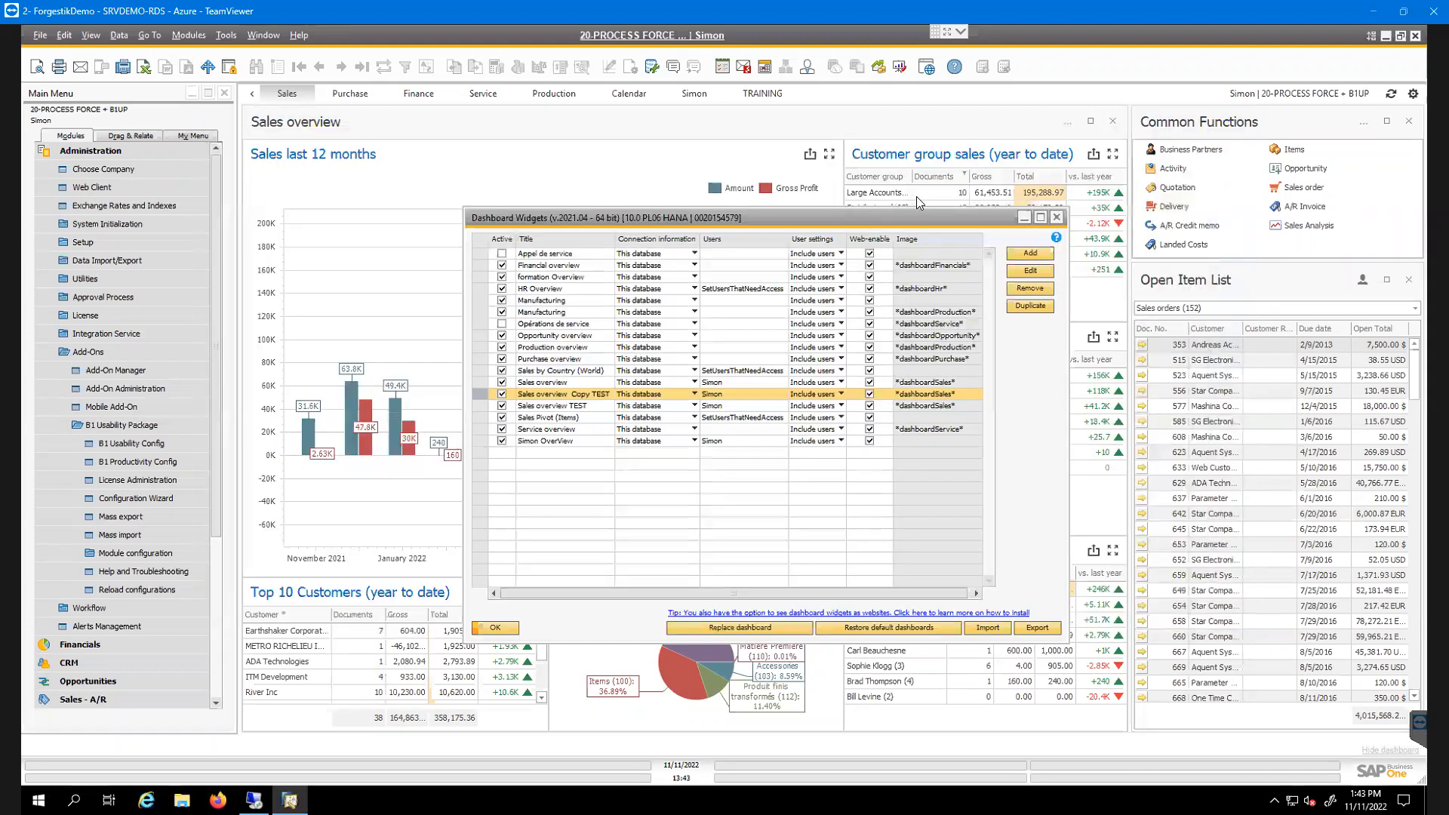
Add a new dashboard widget entry titled Training Overview to the Dashboard Widgets list
drag(910, 210, 910, 195)
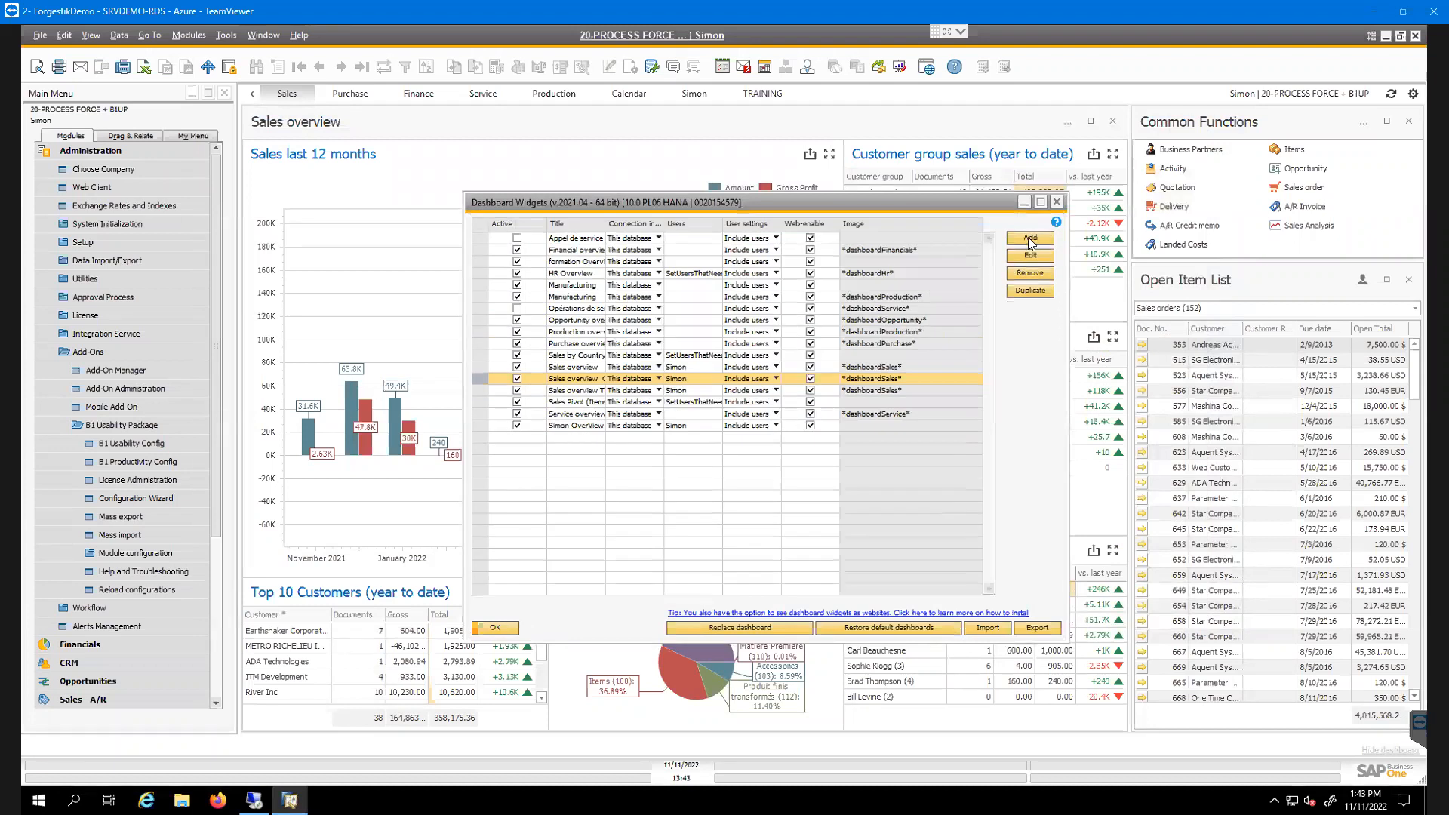
click(577, 437)
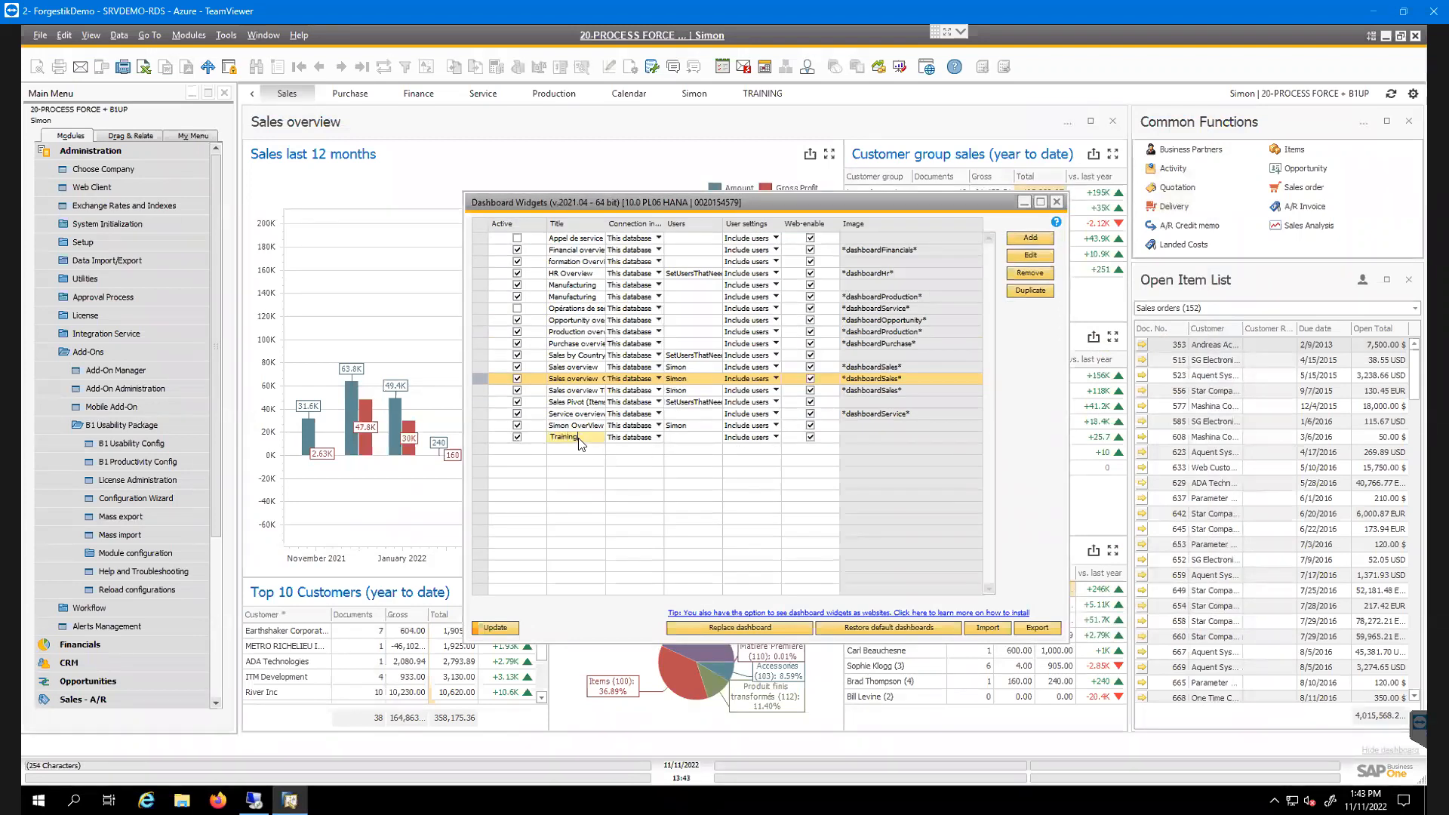
text(Training Overview)
click(709, 439)
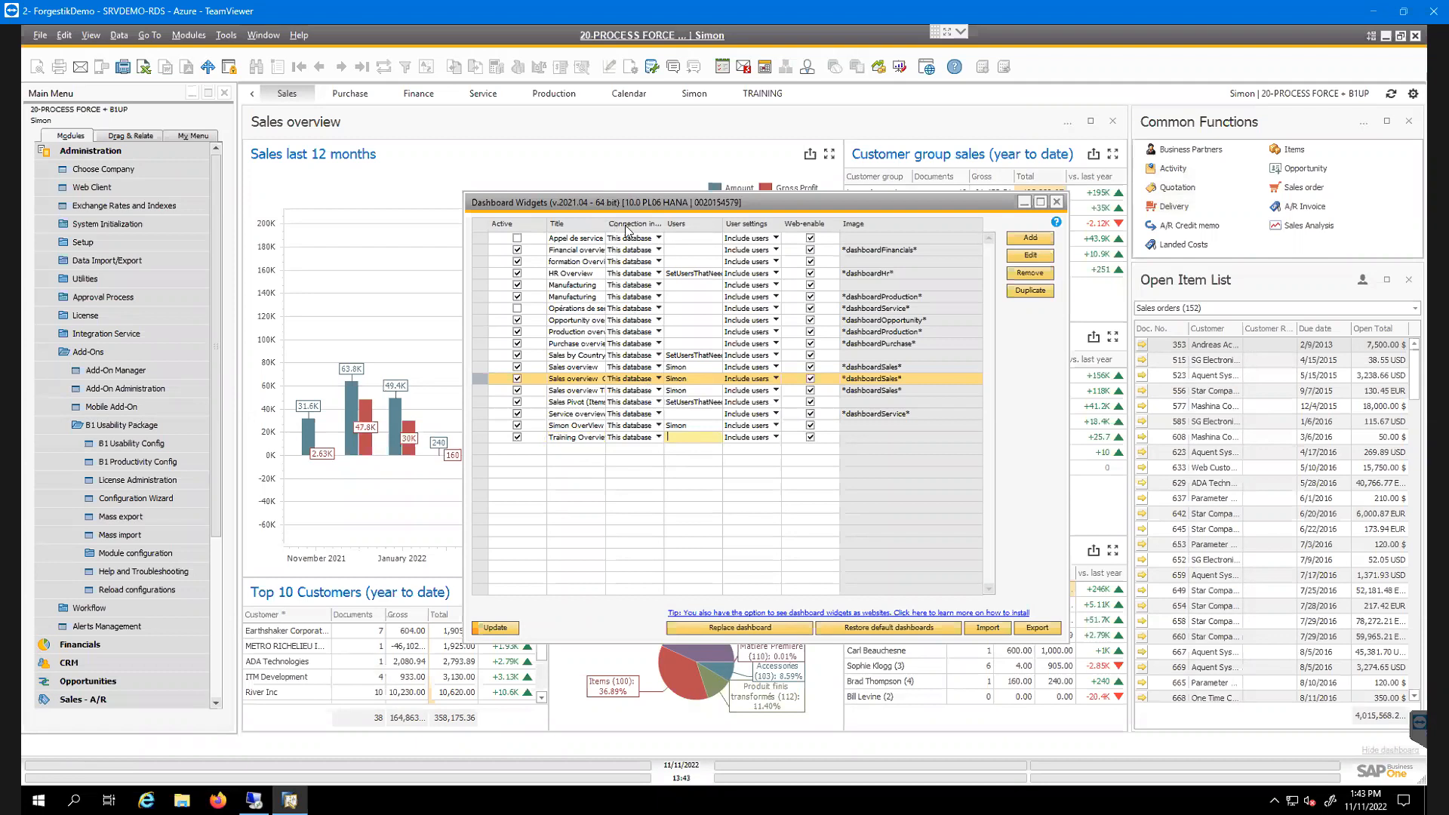
Look through the users assignable to Training Overview without choosing any, and save the dashboard widget list
double_click(690, 439)
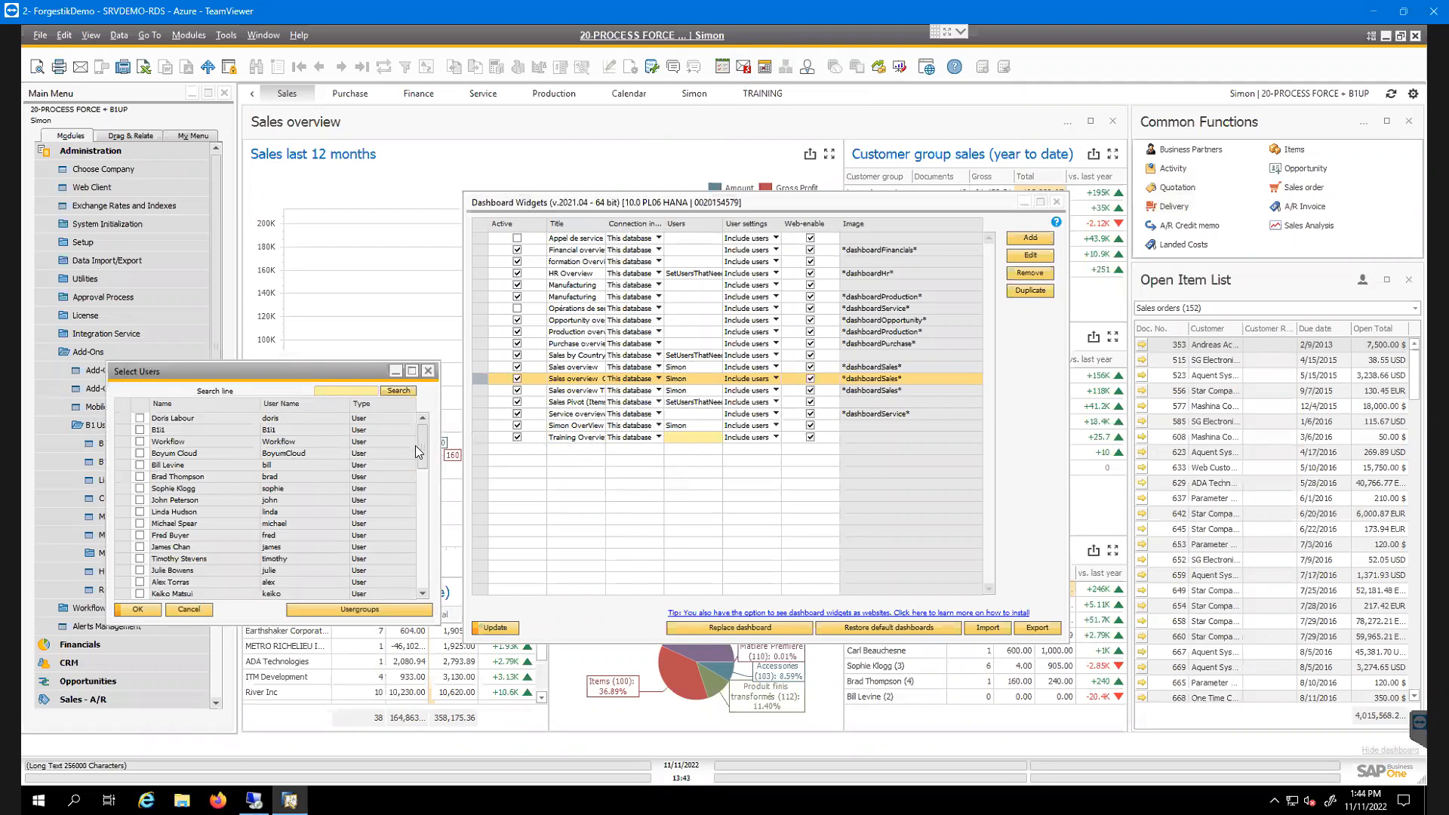
drag(423, 447, 418, 569)
click(430, 373)
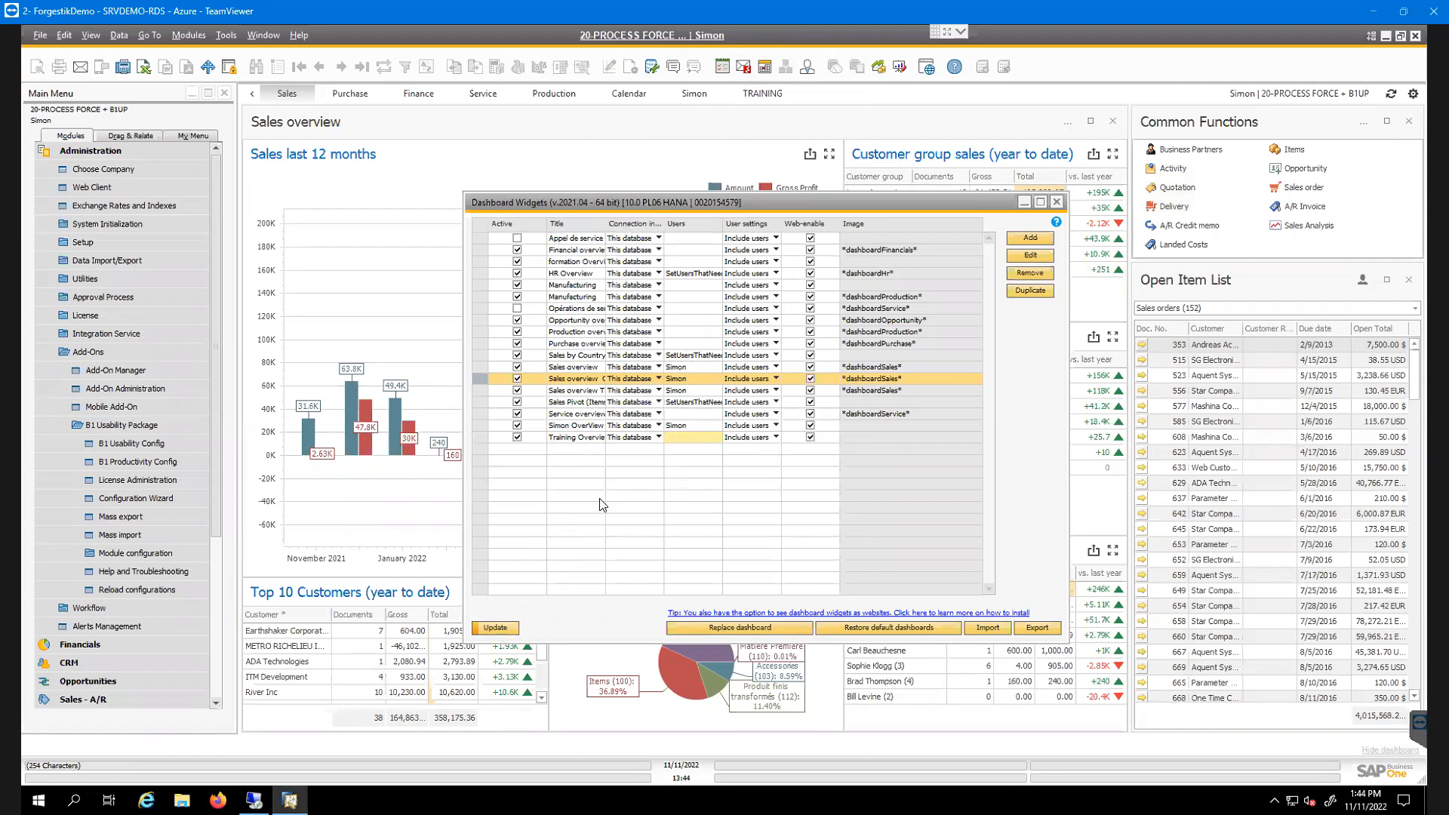
click(493, 629)
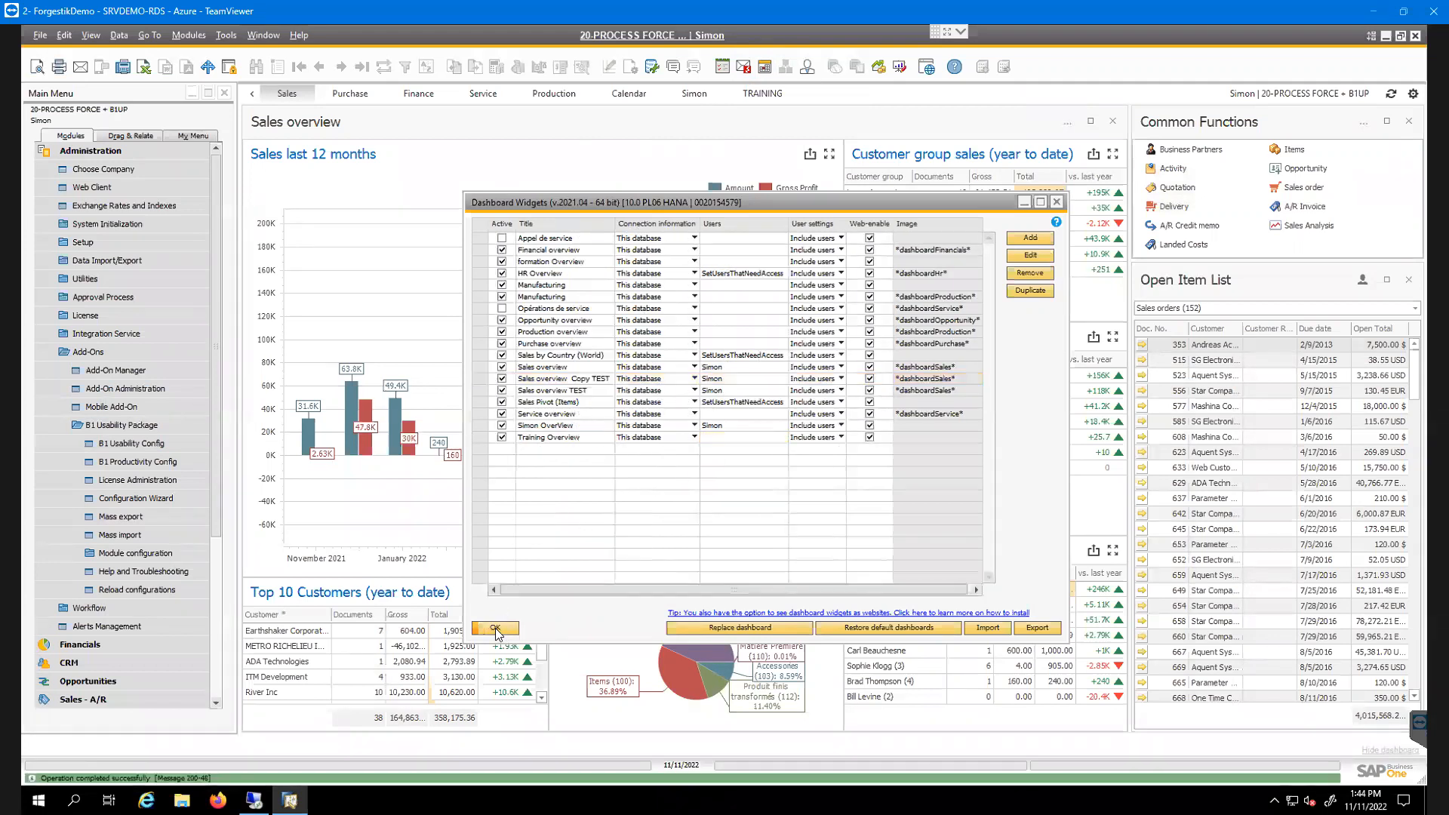
Open Training Overview in the Dashboard editor and start a new blank SQL query for its Default data source
double_click(495, 438)
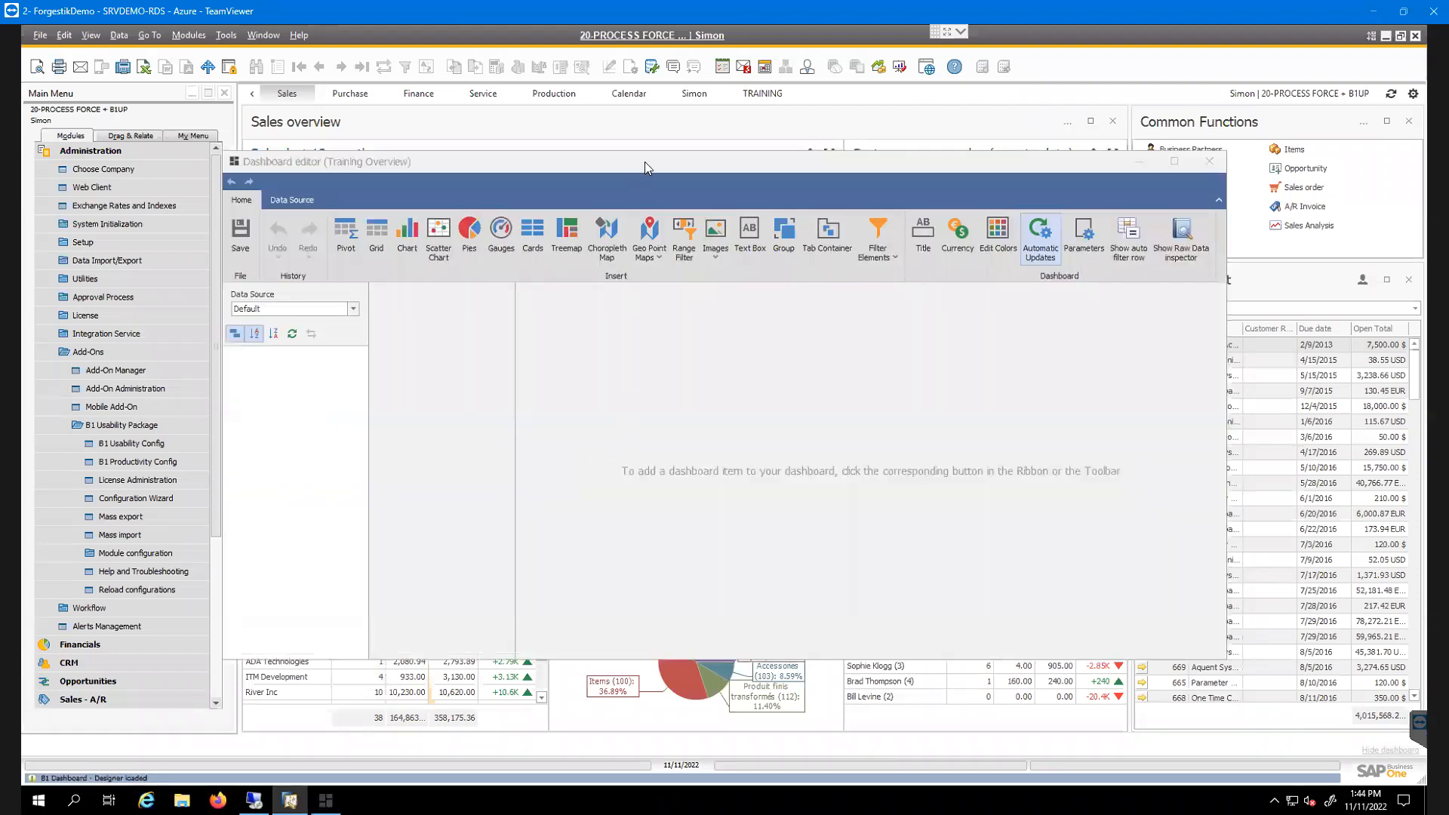
drag(644, 161, 649, 155)
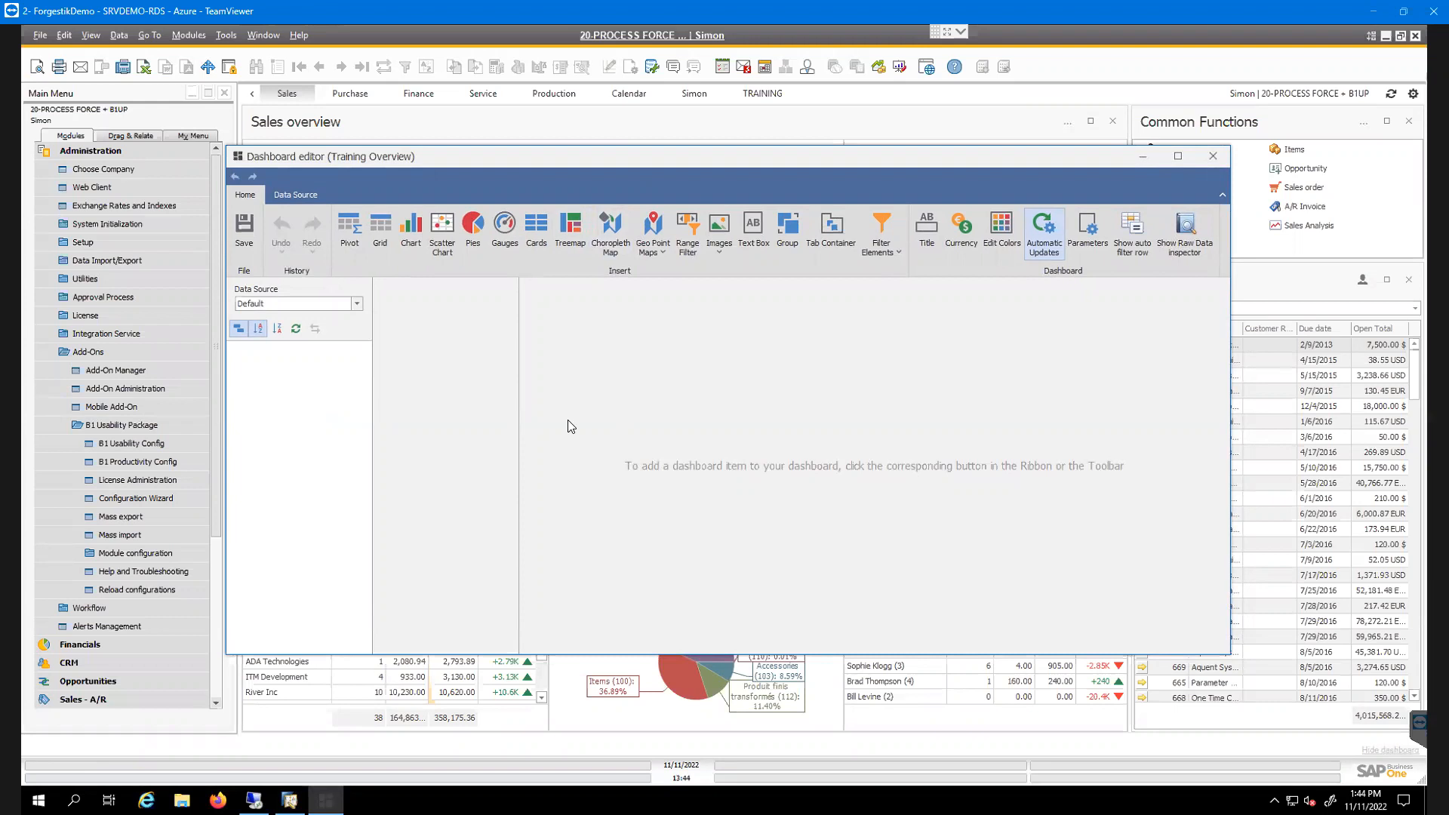
click(289, 195)
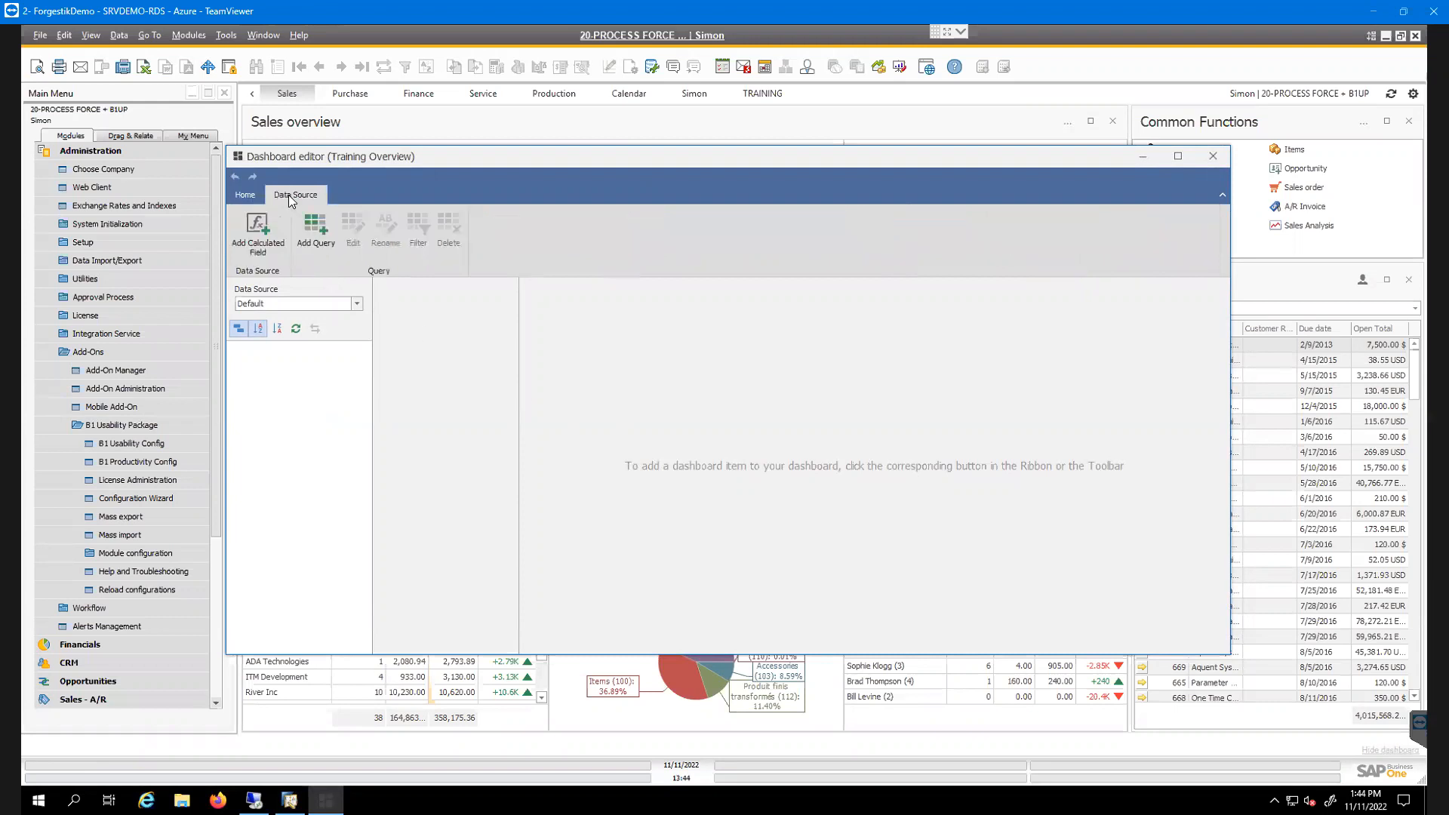
drag(441, 163, 444, 171)
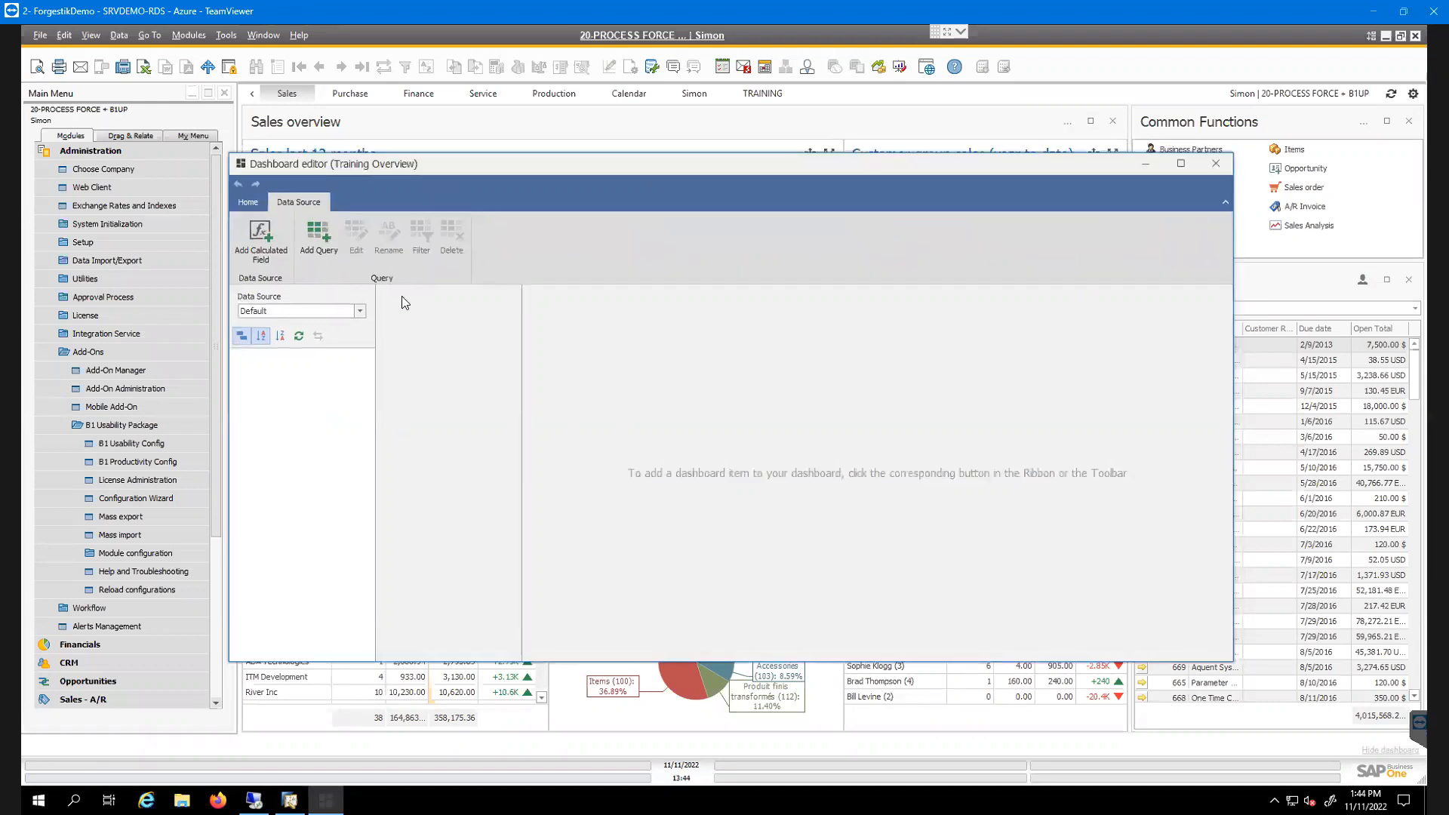
click(321, 240)
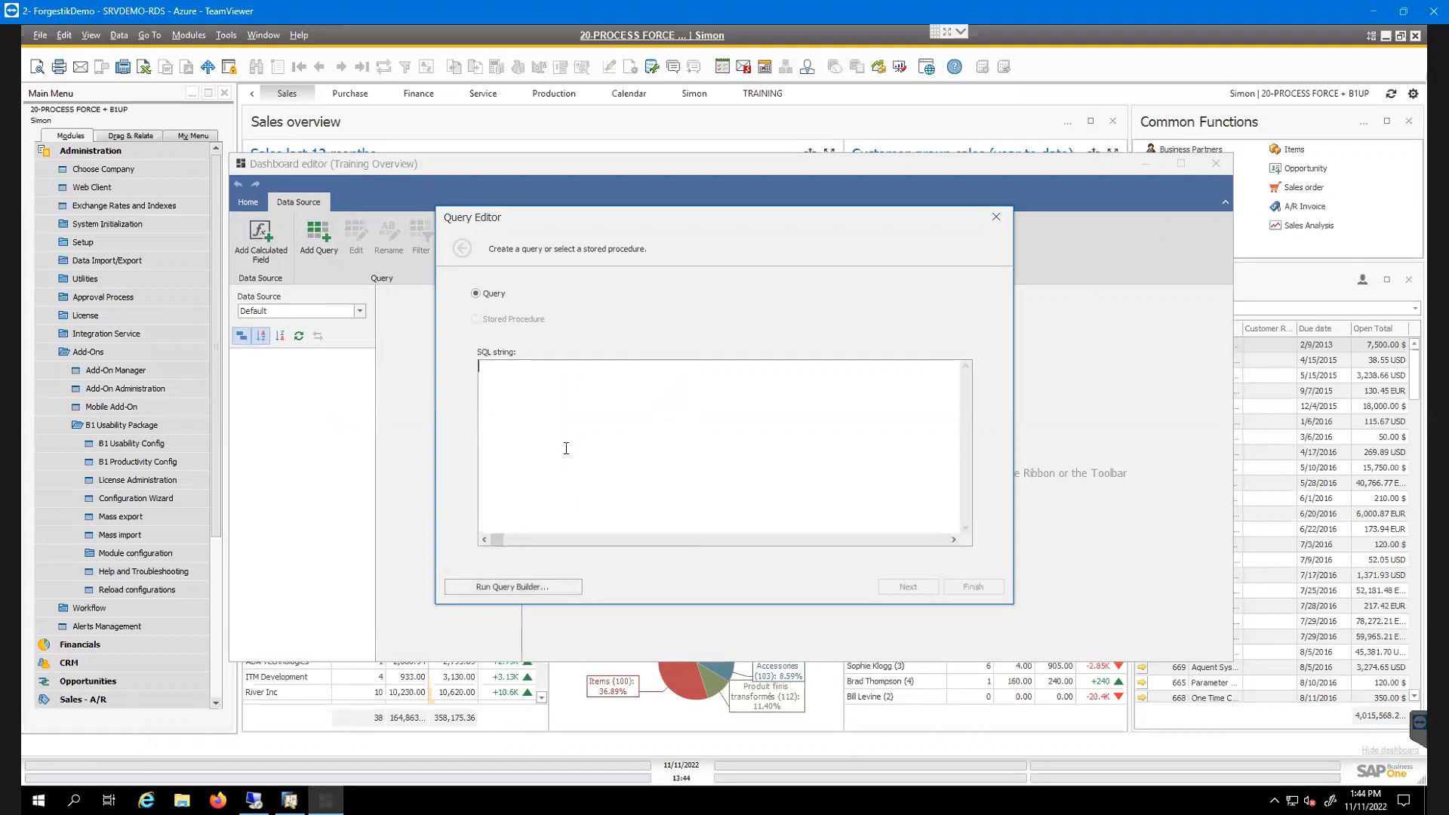
text(SELEC)
key(BackSpace)
key(BackSpace)
key(BackSpace)
key(BackSpace)
key(BackSpace)
Open the Query Generator in the SAP Business One main window and place it clear of the dashboard widget list
click(228, 35)
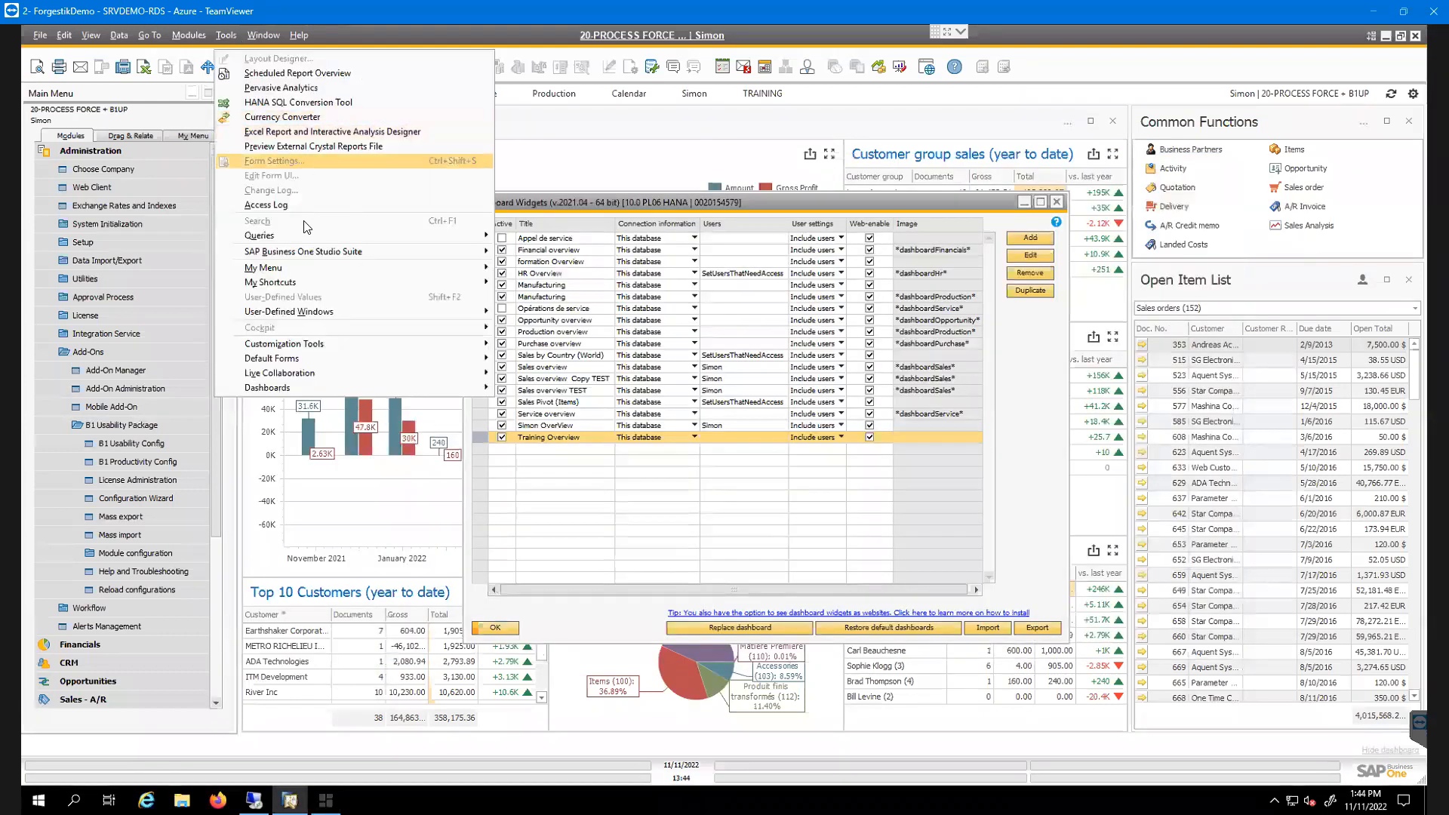
mouse_move(412, 235)
click(577, 249)
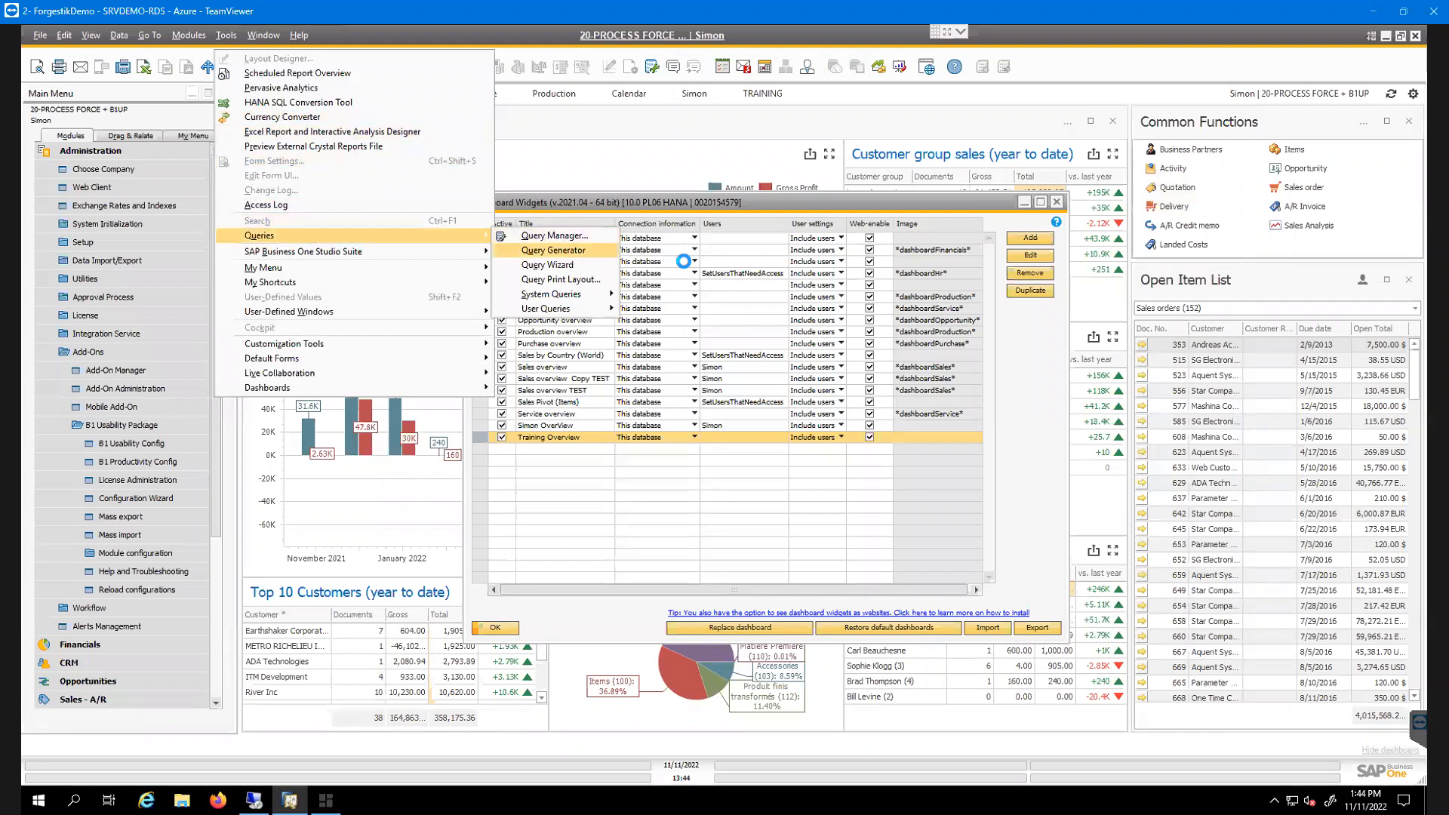
drag(720, 132, 708, 151)
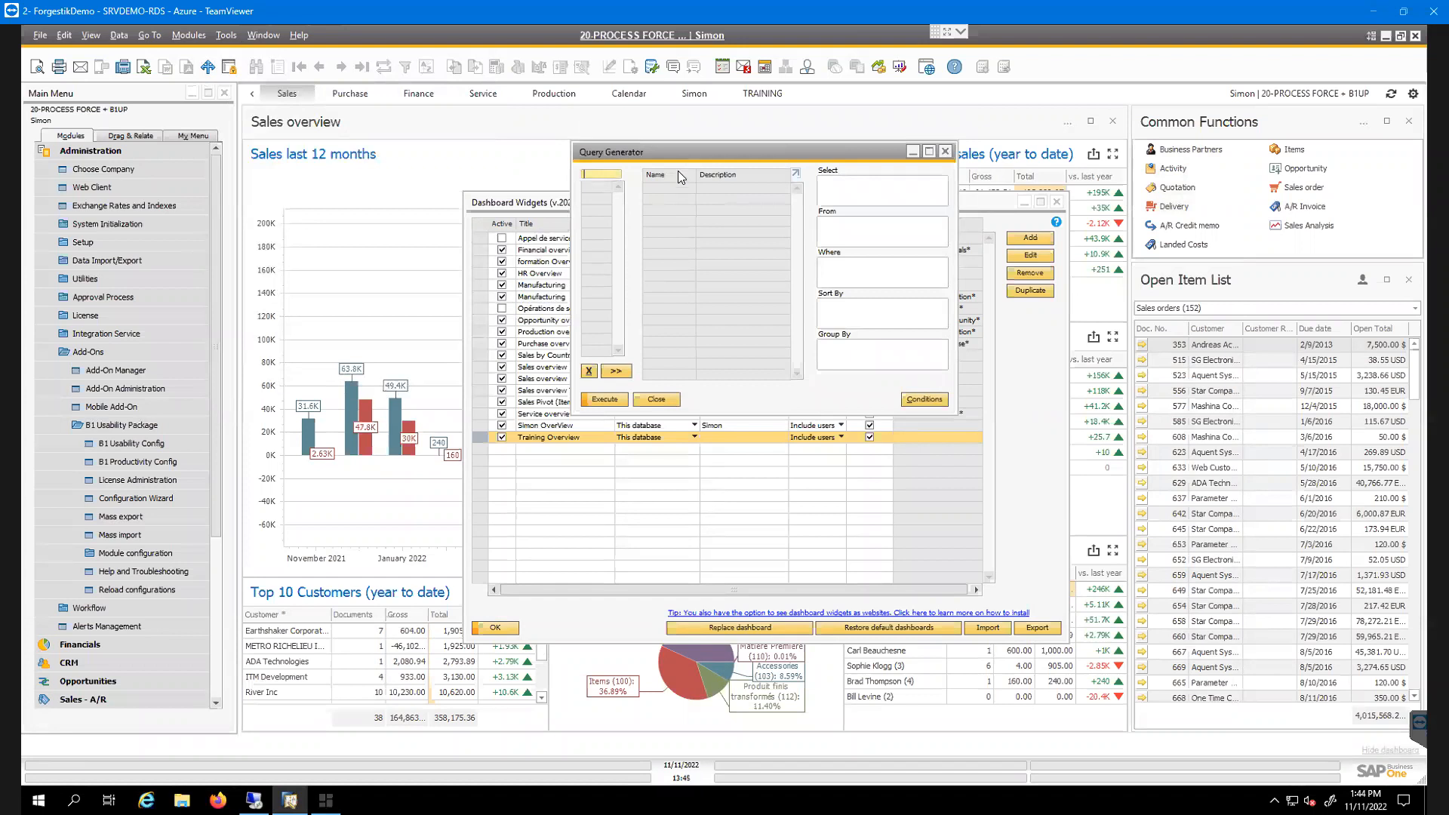
drag(618, 153, 606, 154)
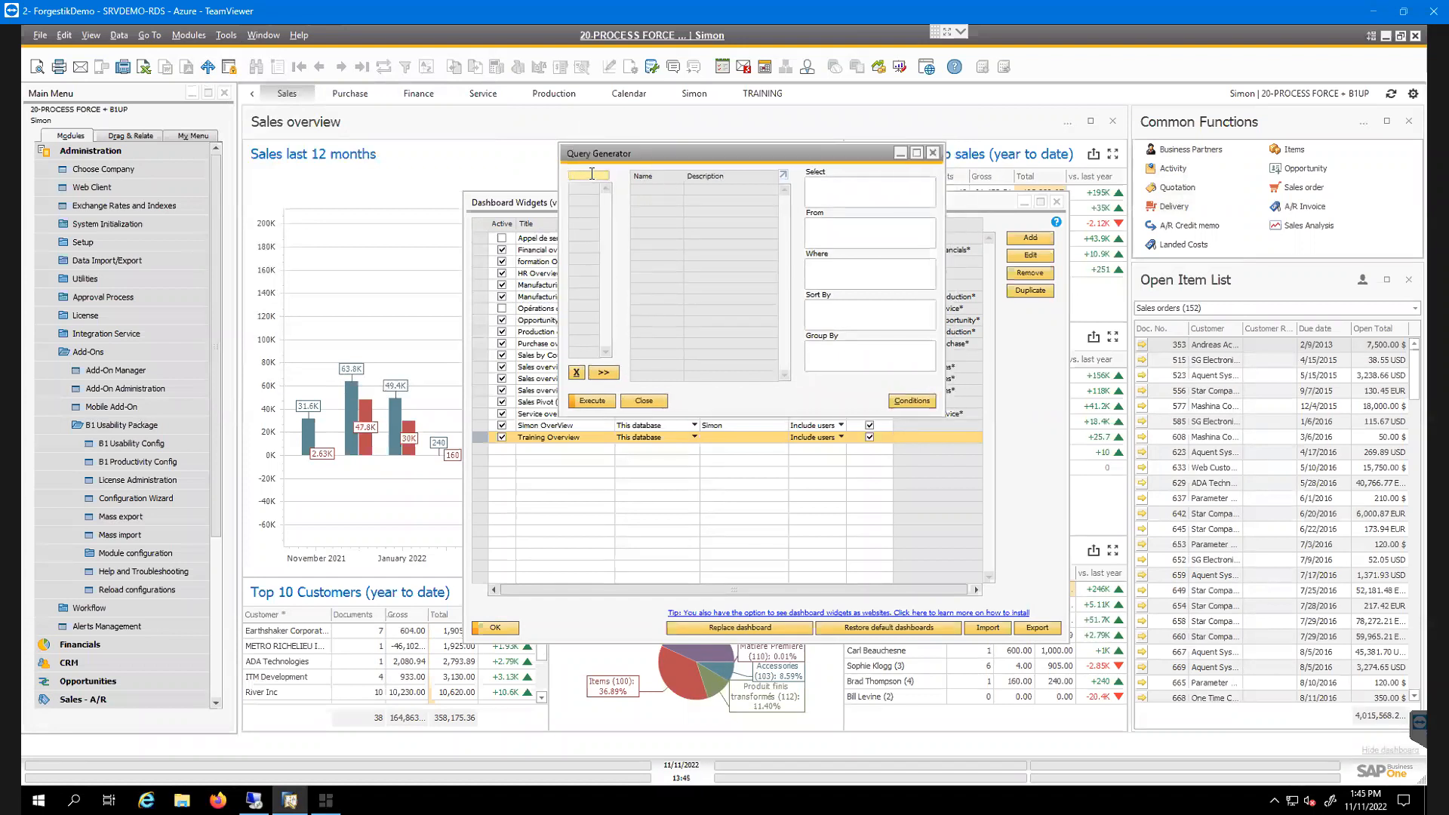
Open a blank Sales Order from the Sales - A/R module and turn on the display of System Information
click(81, 149)
click(89, 191)
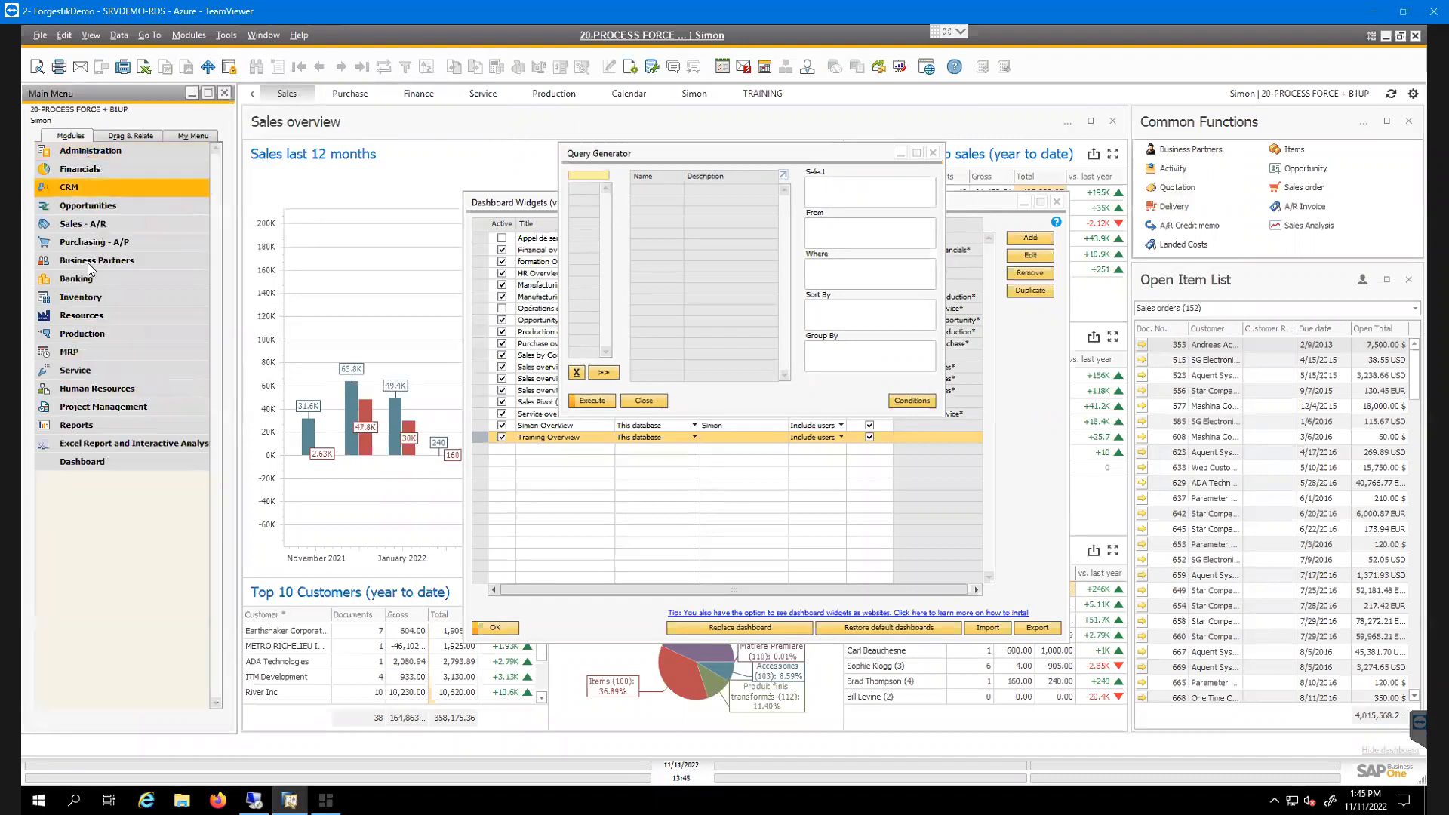
click(89, 224)
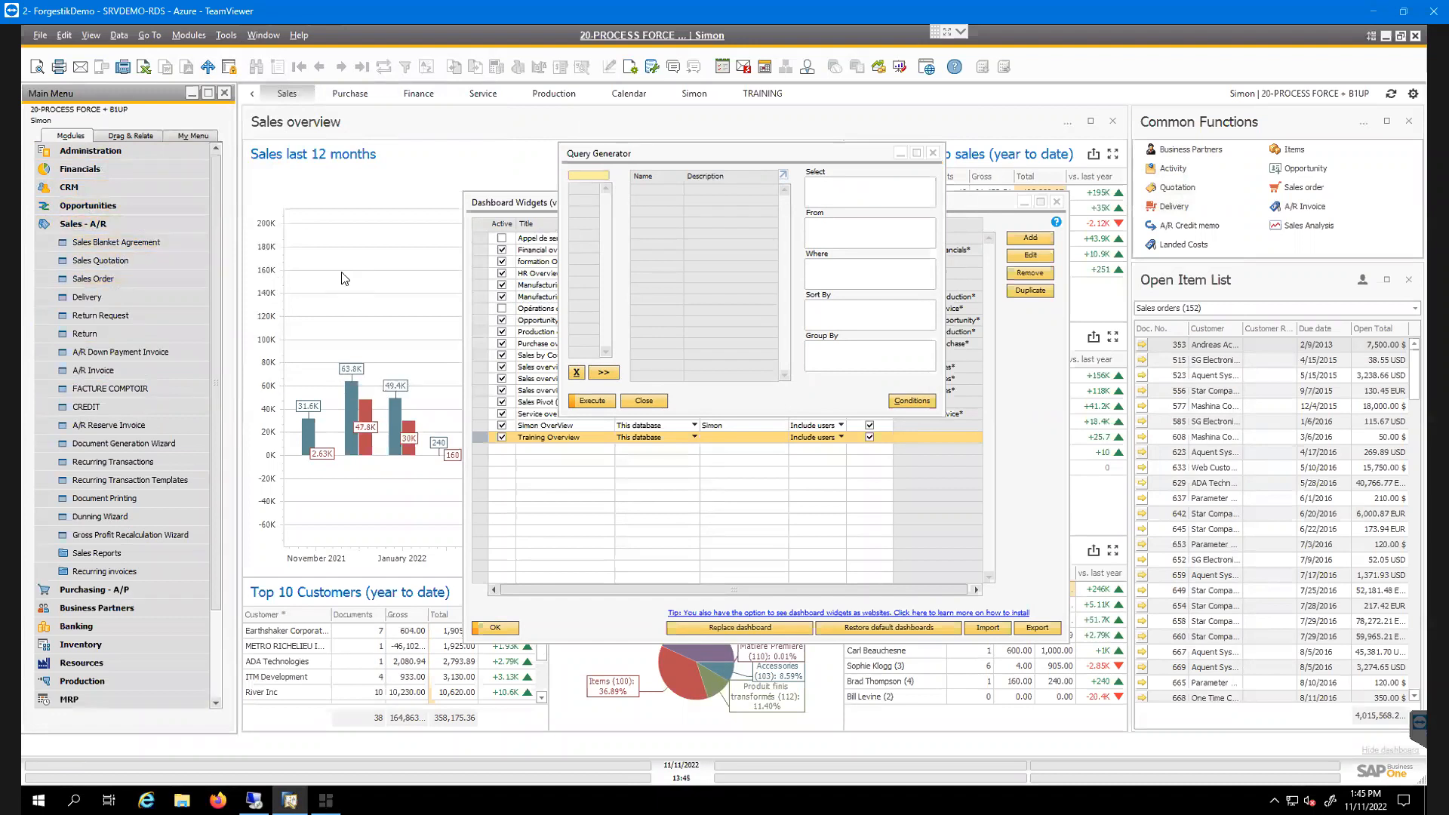
click(73, 278)
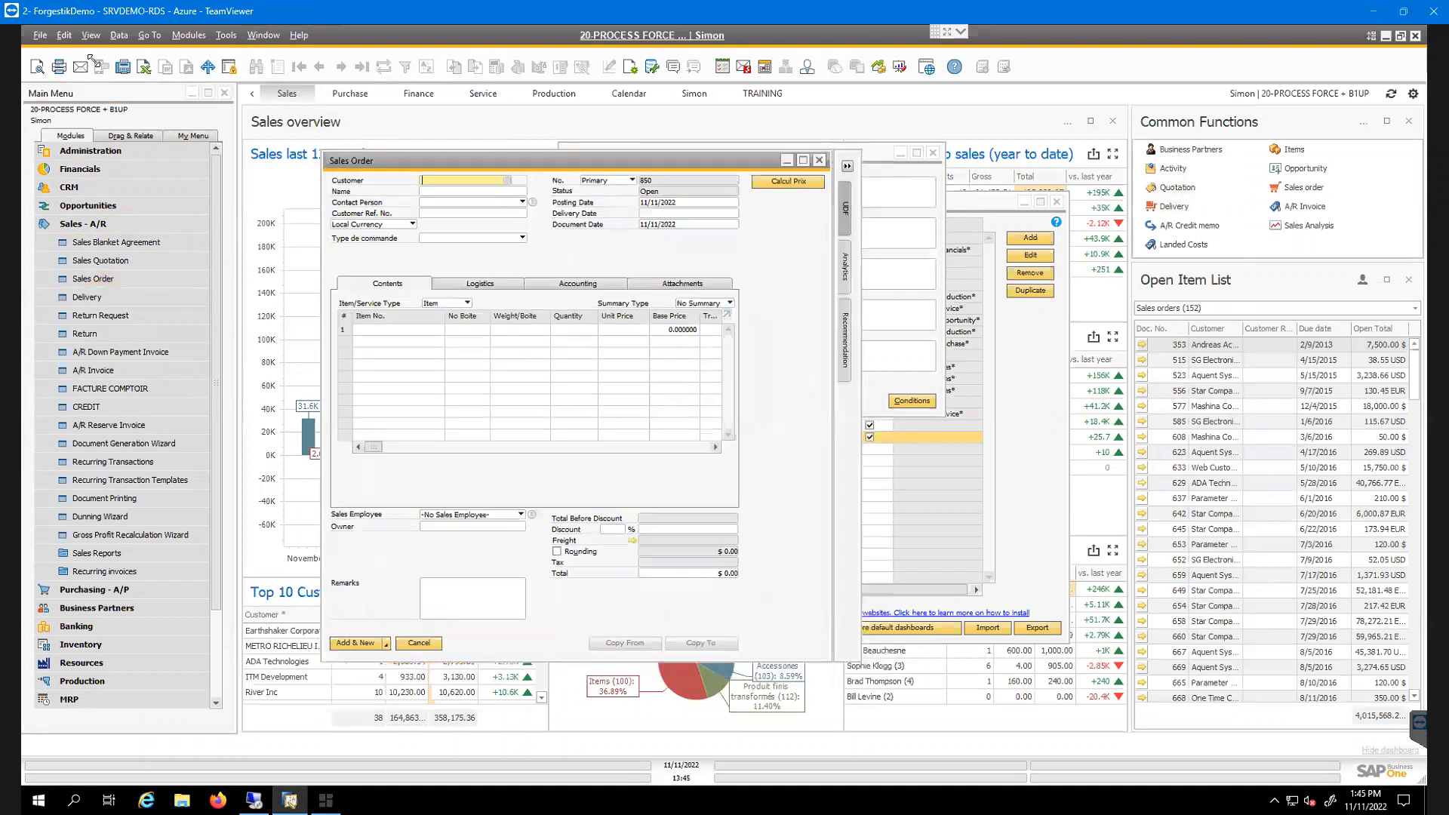
click(88, 35)
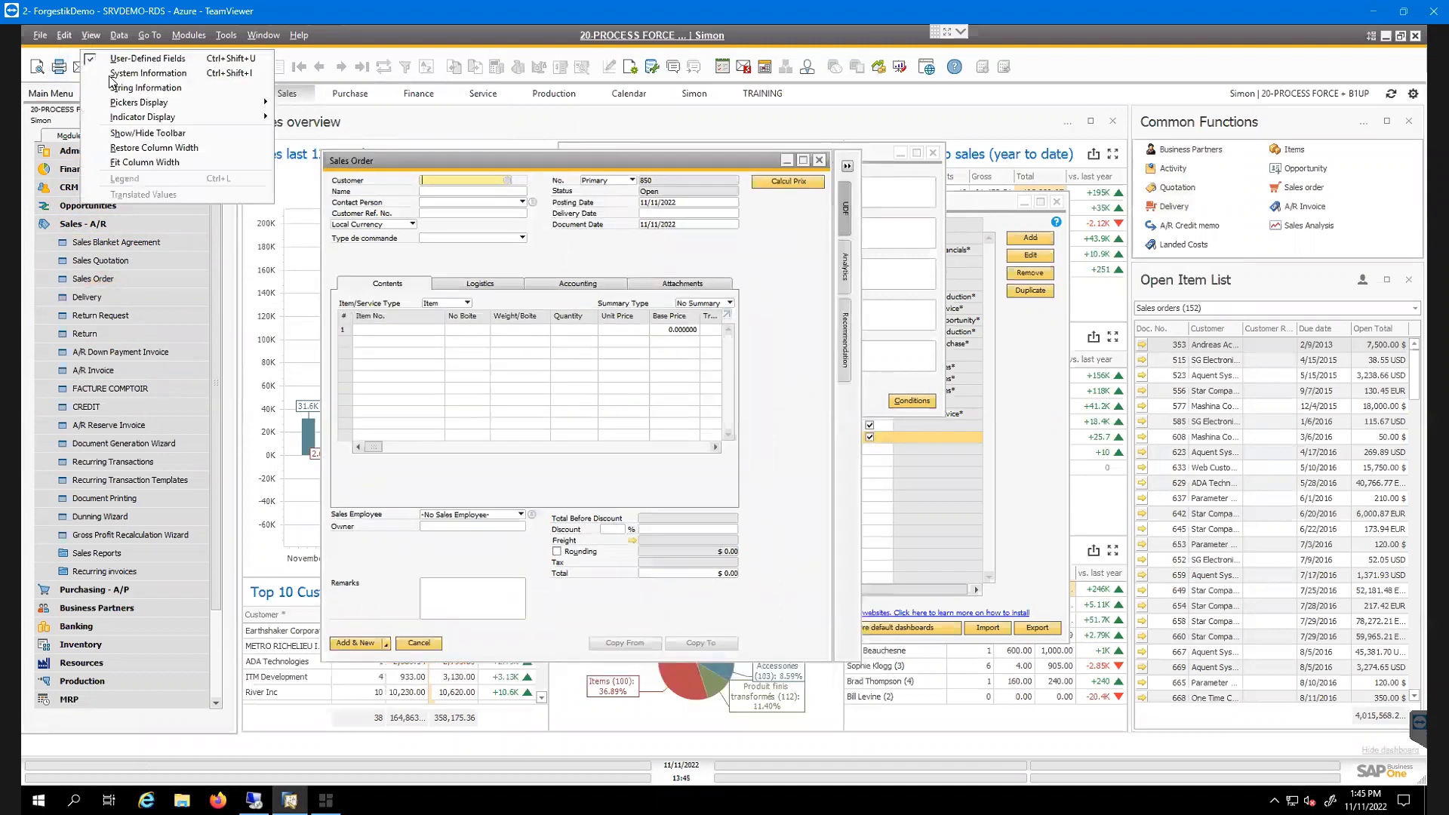
click(149, 74)
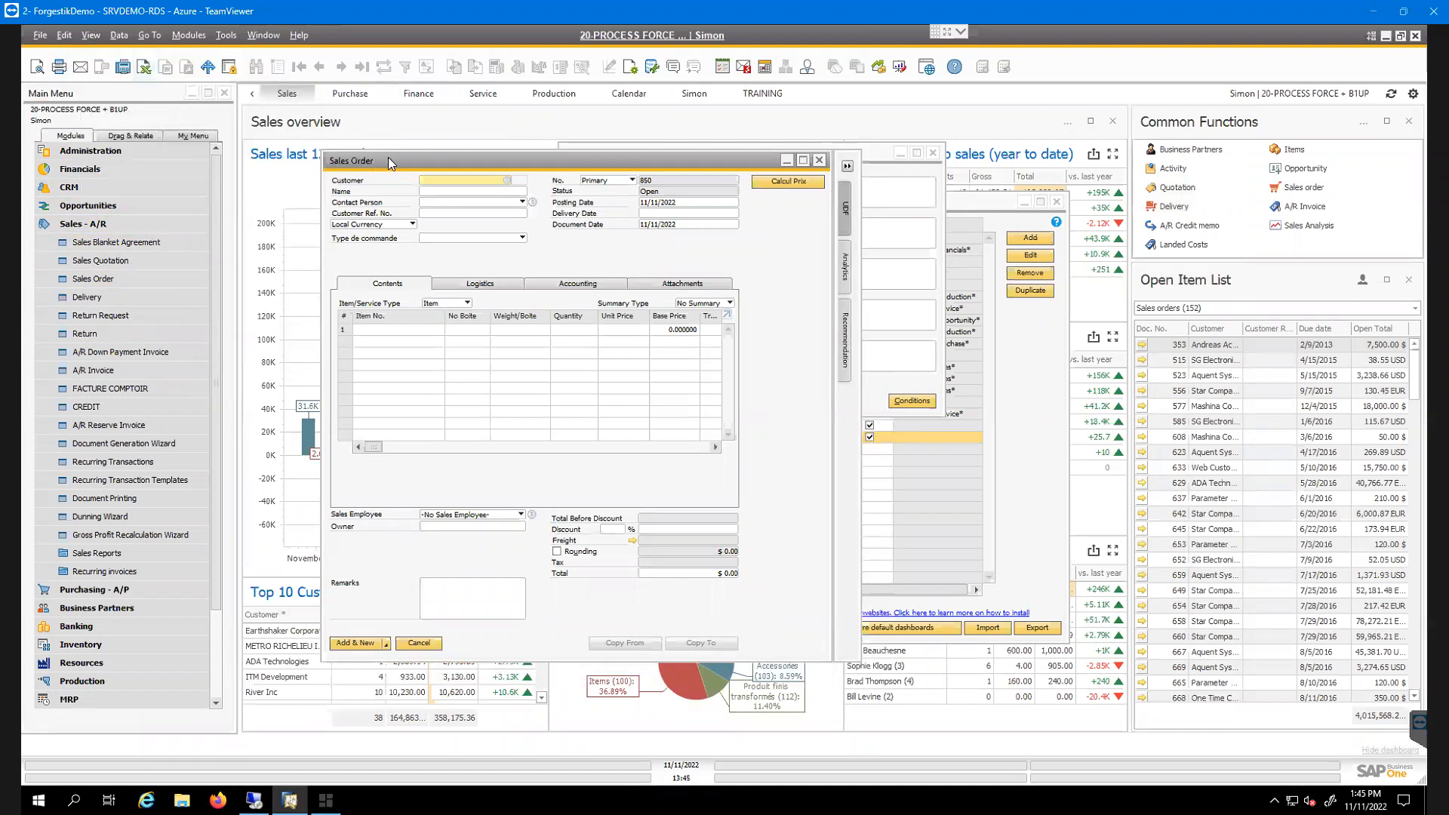
Look up the table and field name behind the Item No. column, and close the Sales Order and the Query Generator
drag(389, 148, 391, 137)
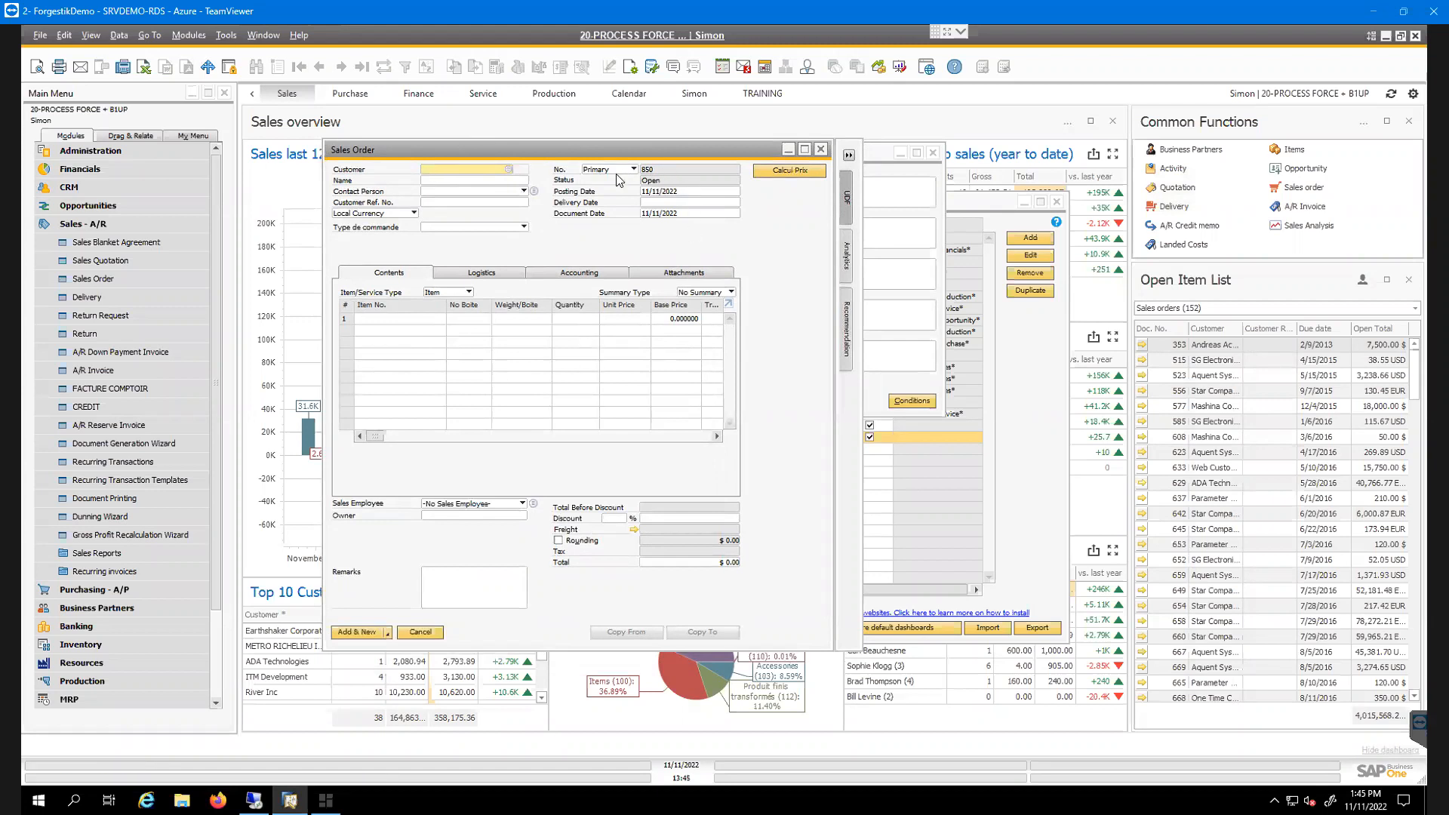
right_click(422, 326)
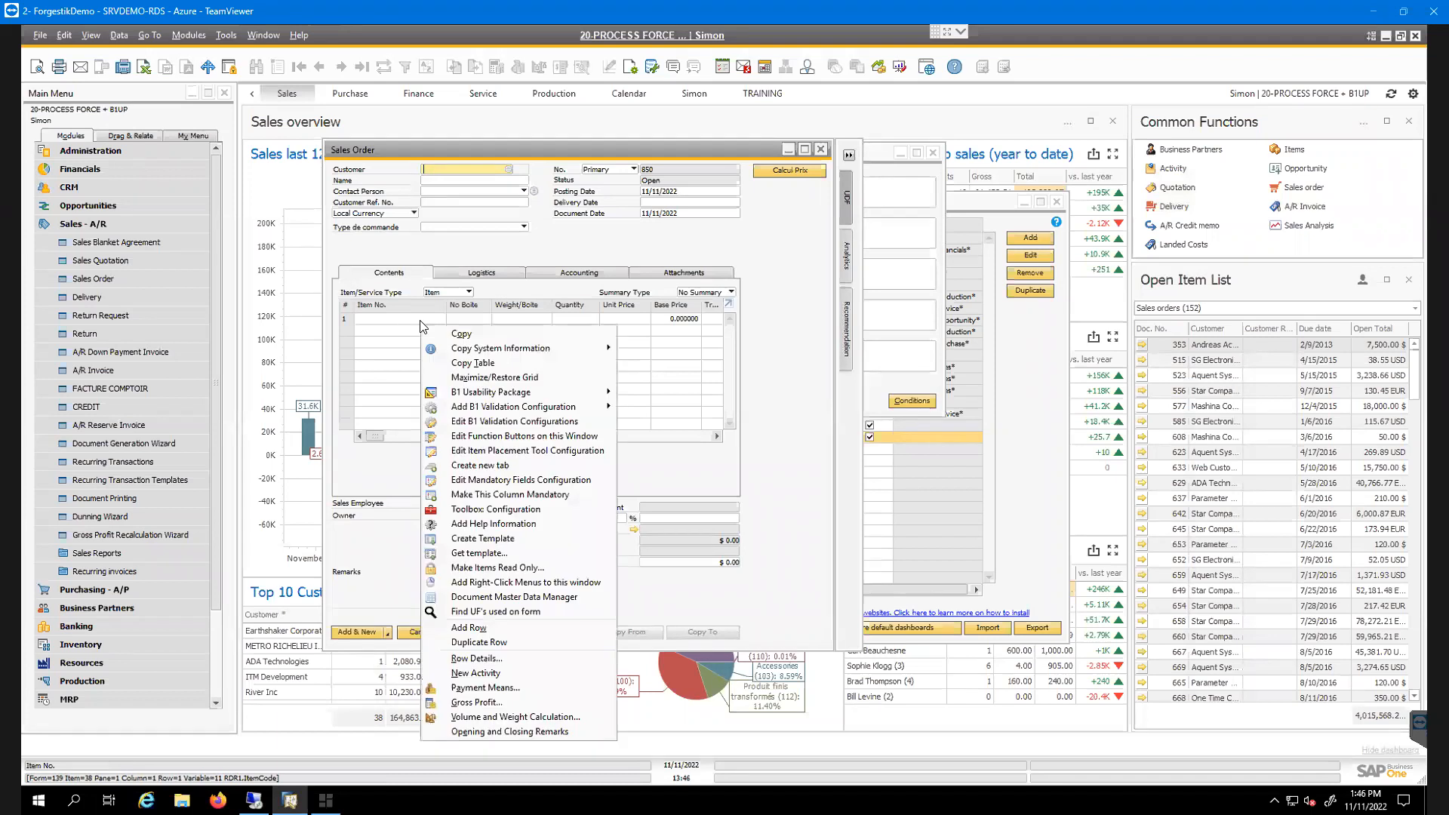
mouse_move(498, 352)
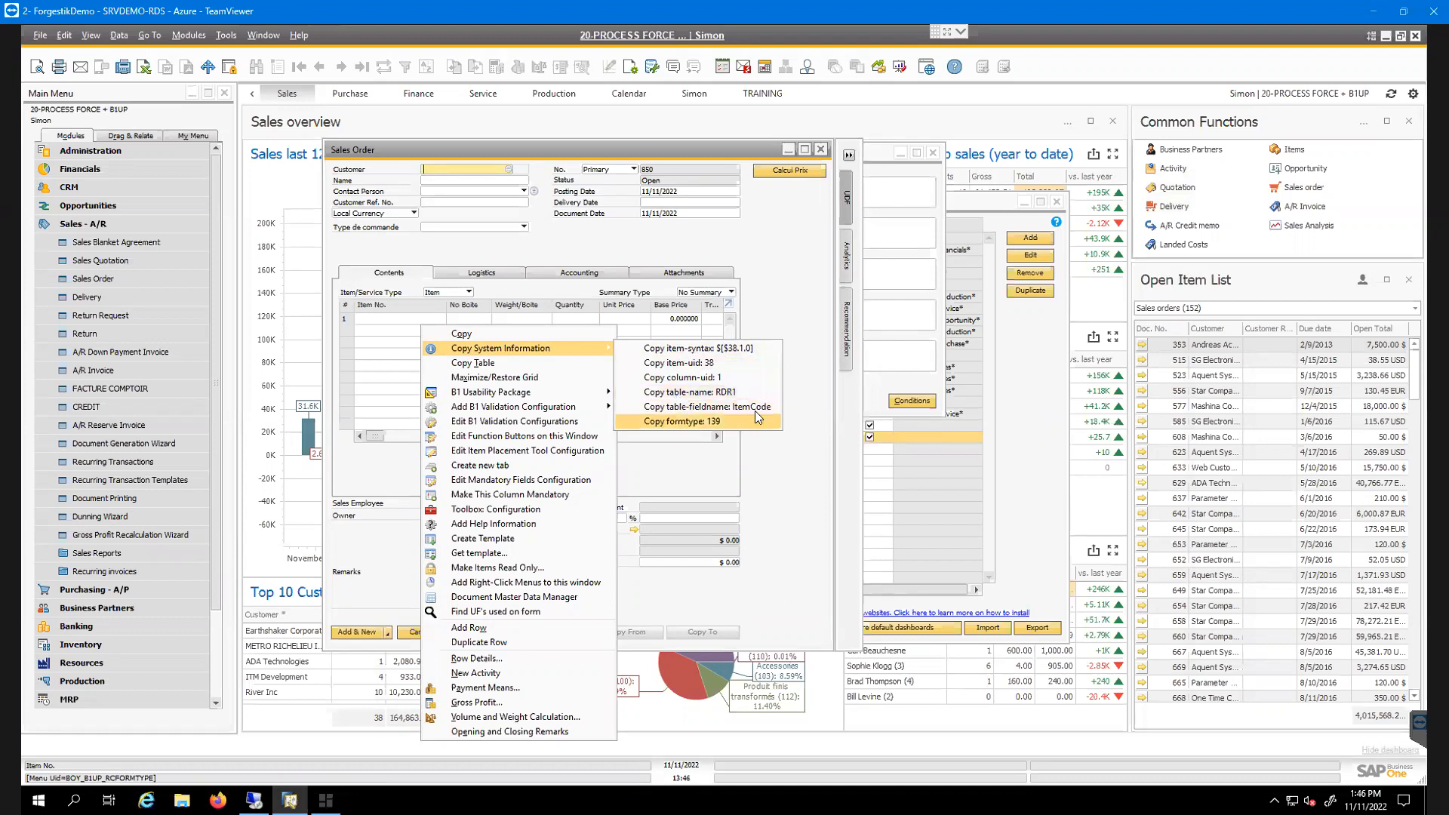
click(806, 293)
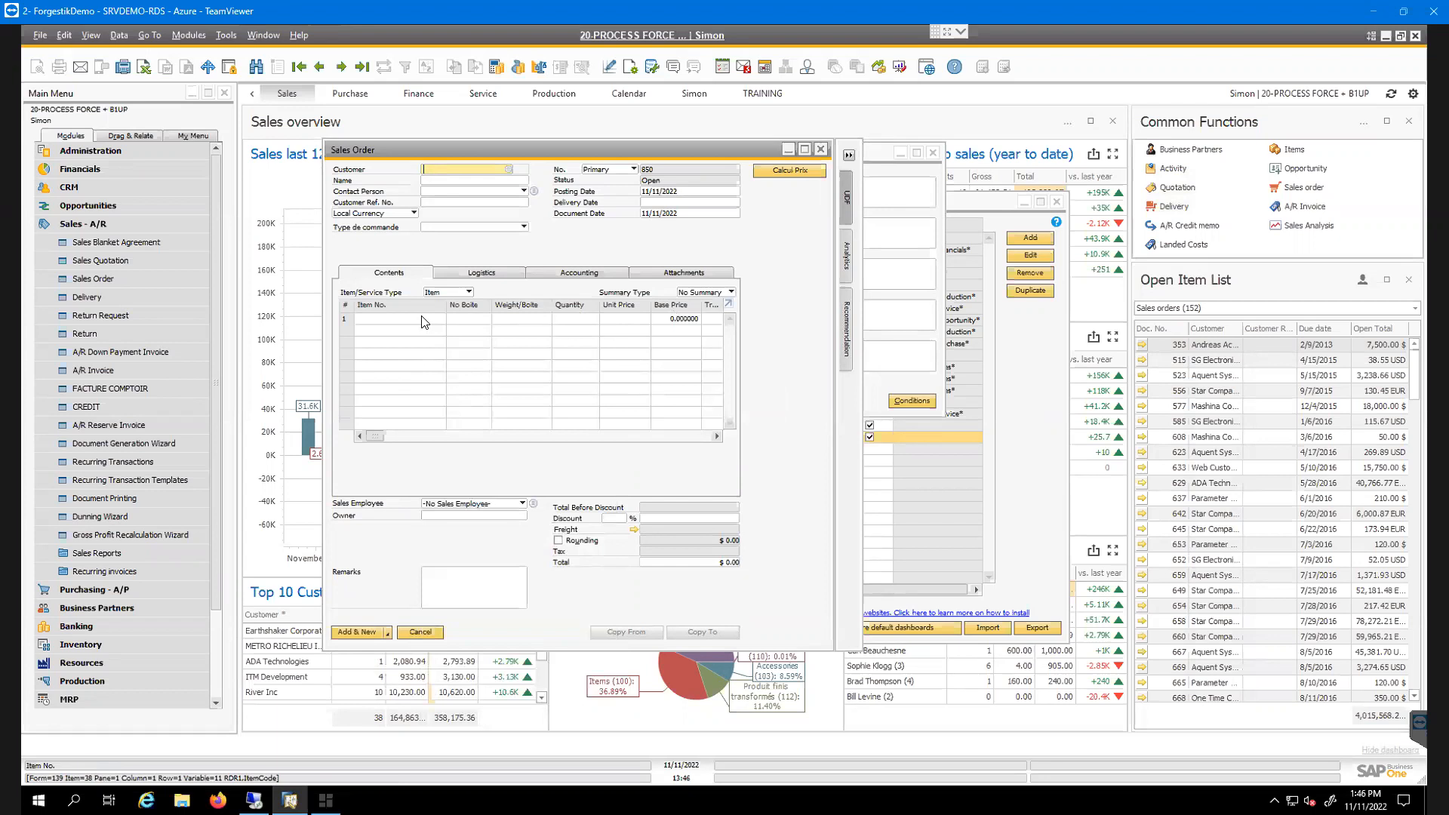
click(822, 148)
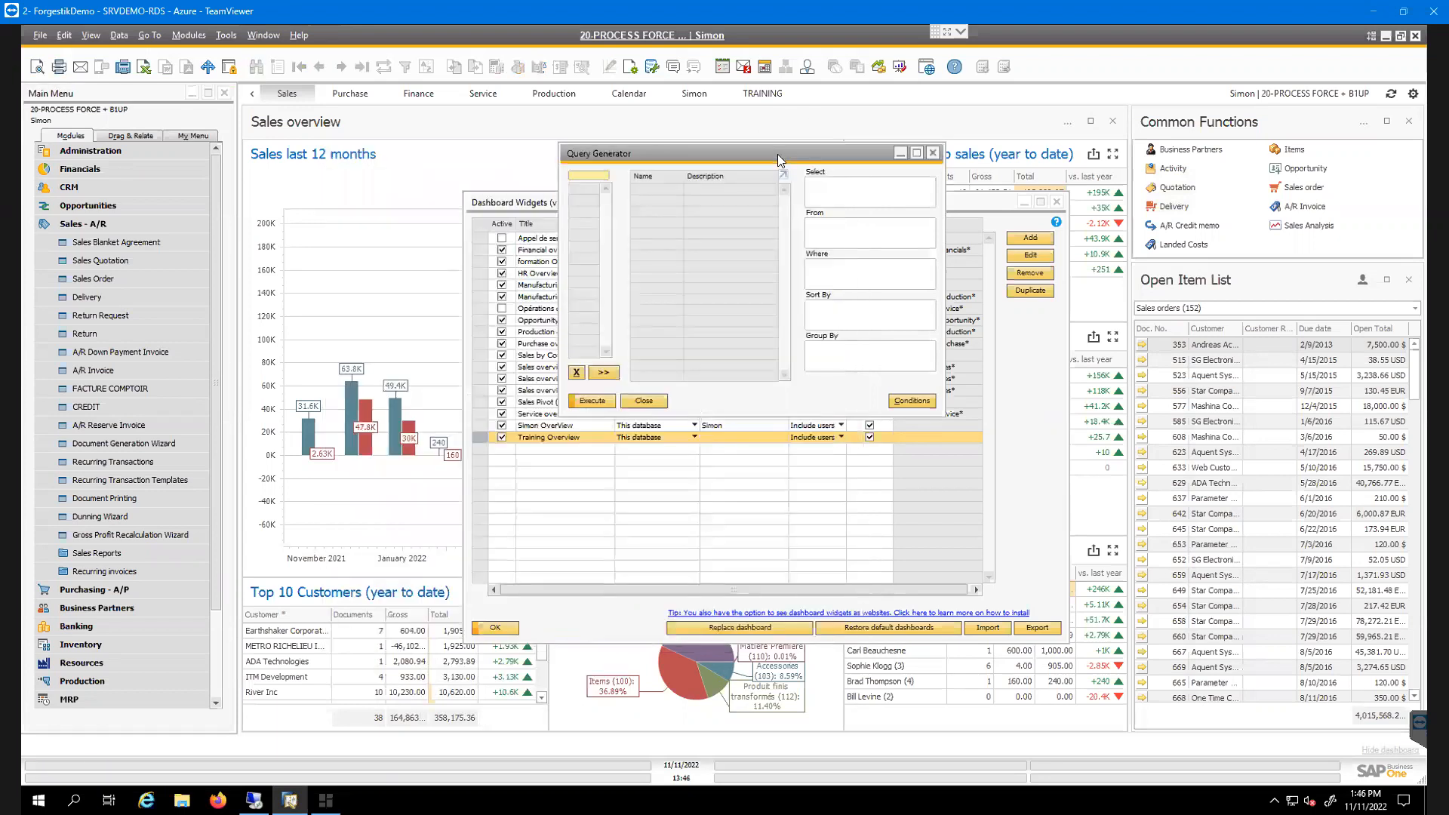
drag(778, 155, 809, 160)
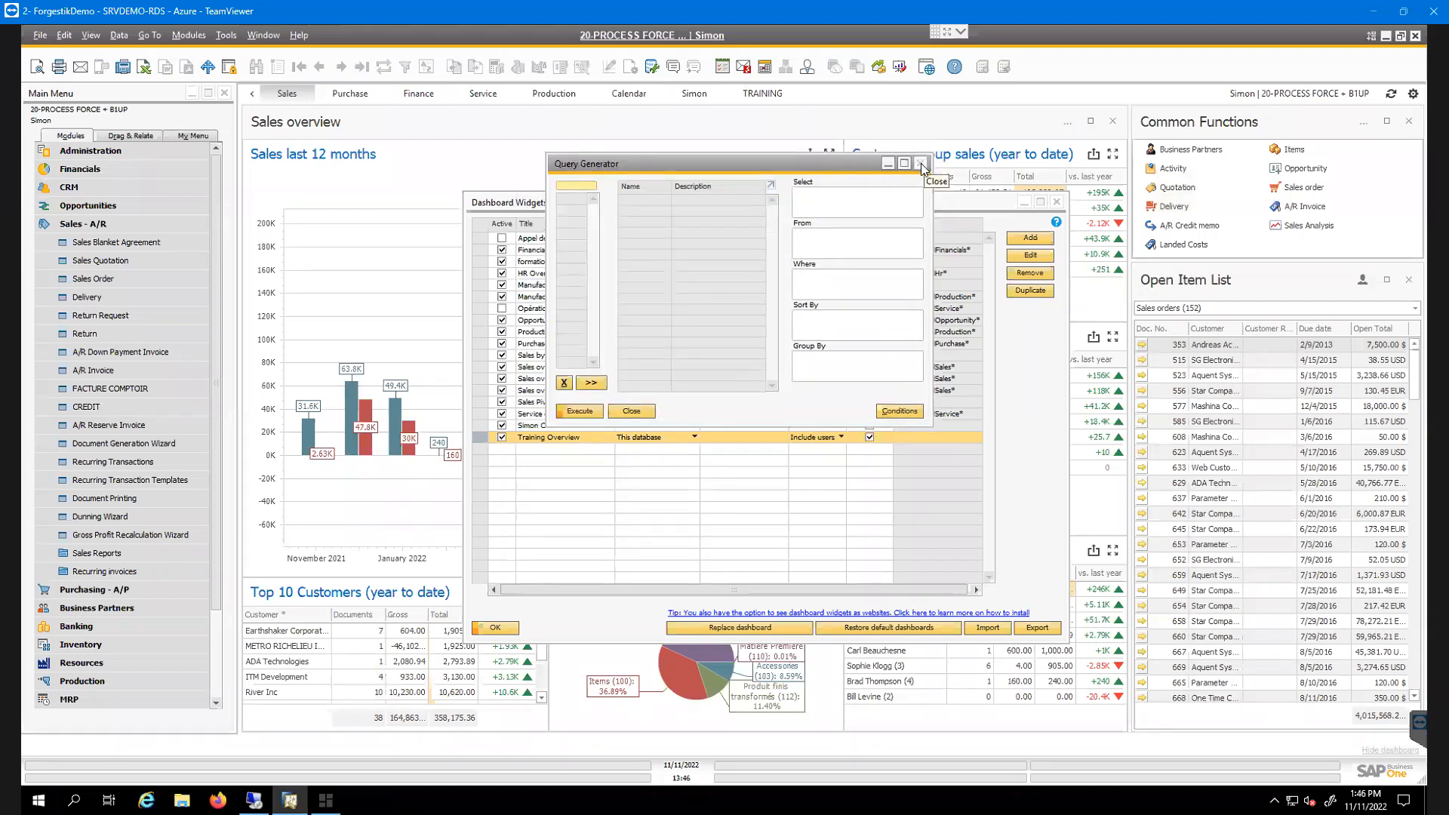
click(925, 164)
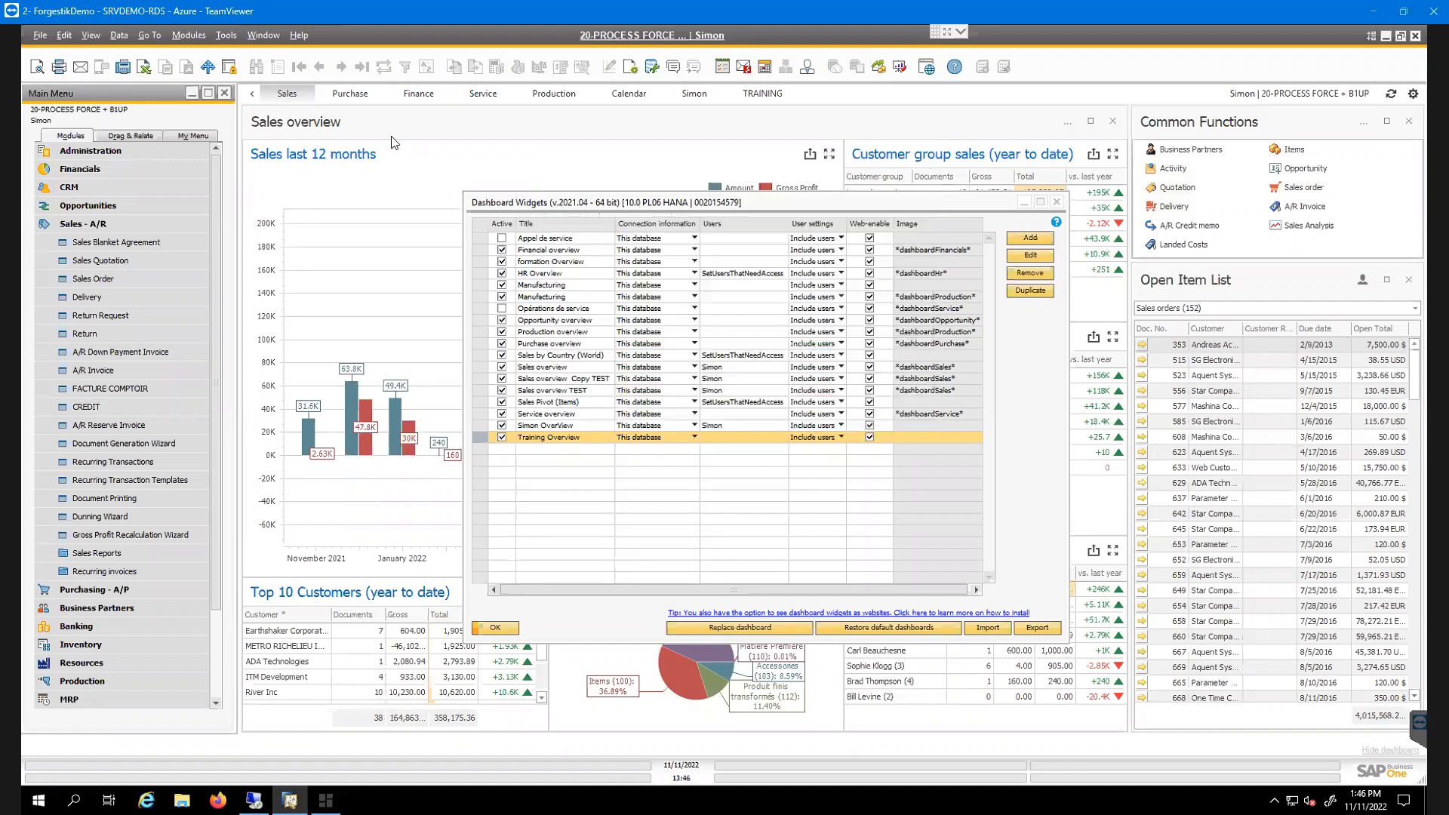
Open the Query Manager and run the saved query 105-ANALYSE DES COMMANDES CLIENTS
click(226, 35)
mouse_move(449, 235)
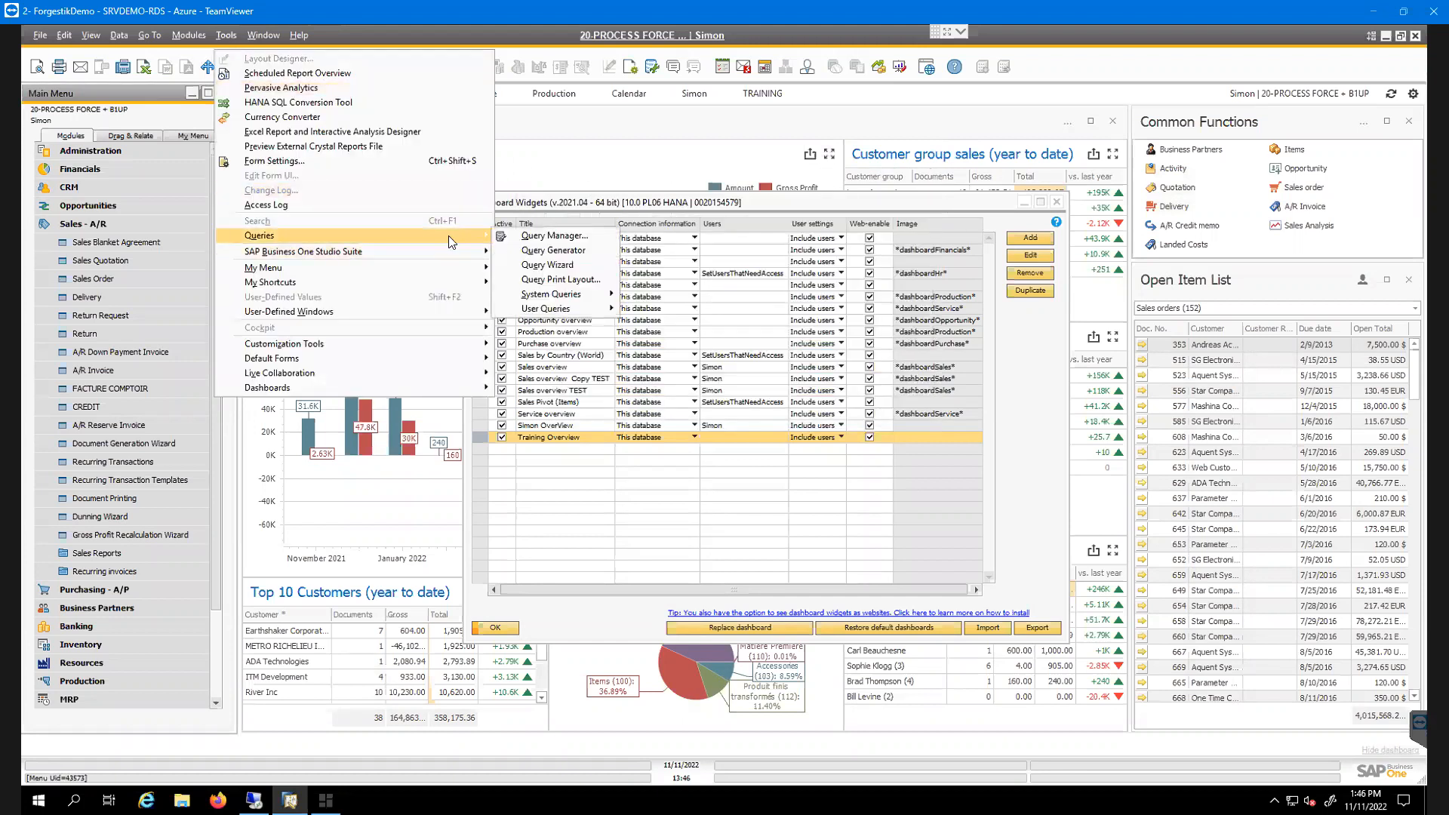
click(567, 242)
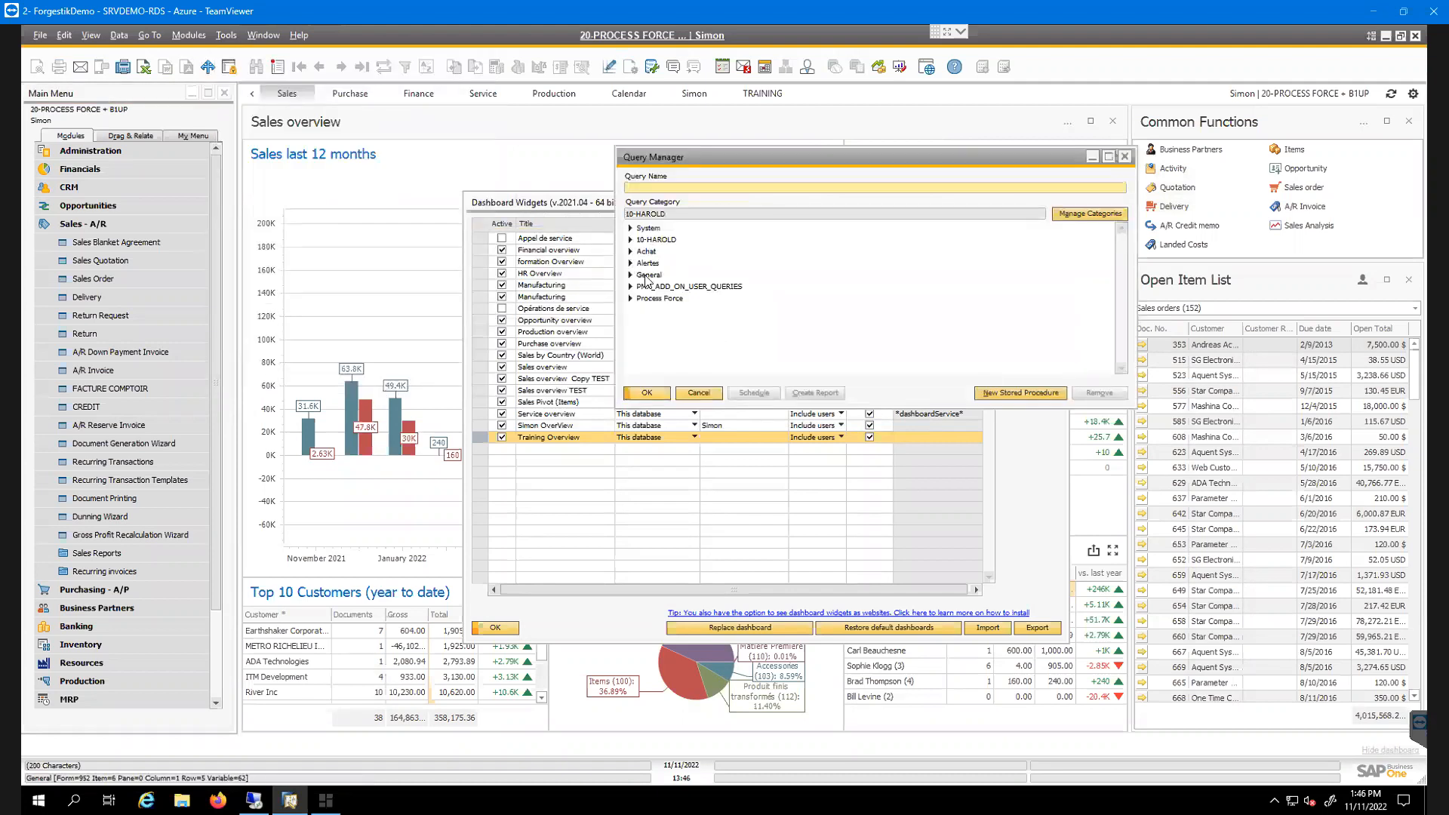
click(631, 240)
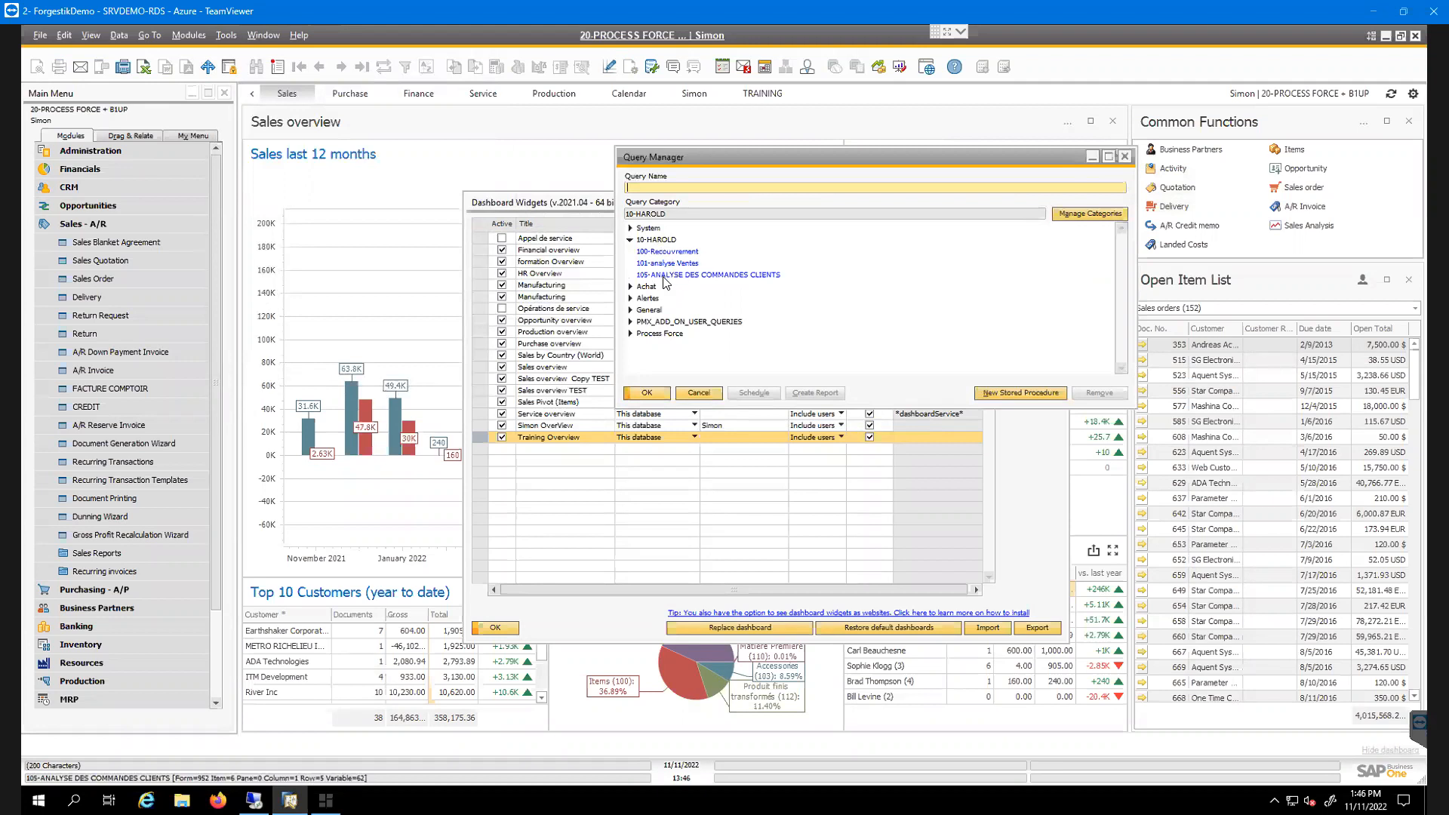
click(697, 276)
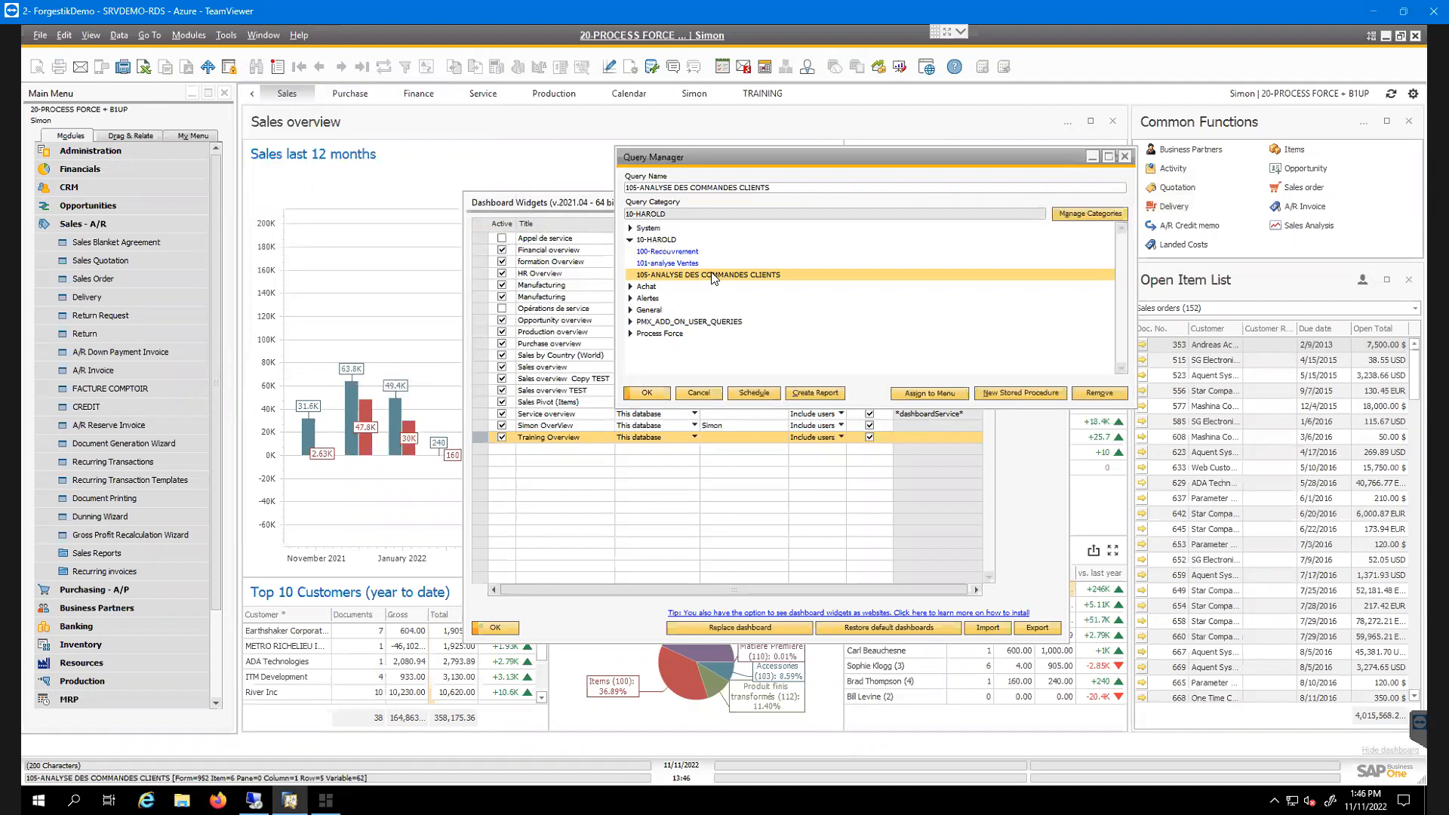
double_click(713, 277)
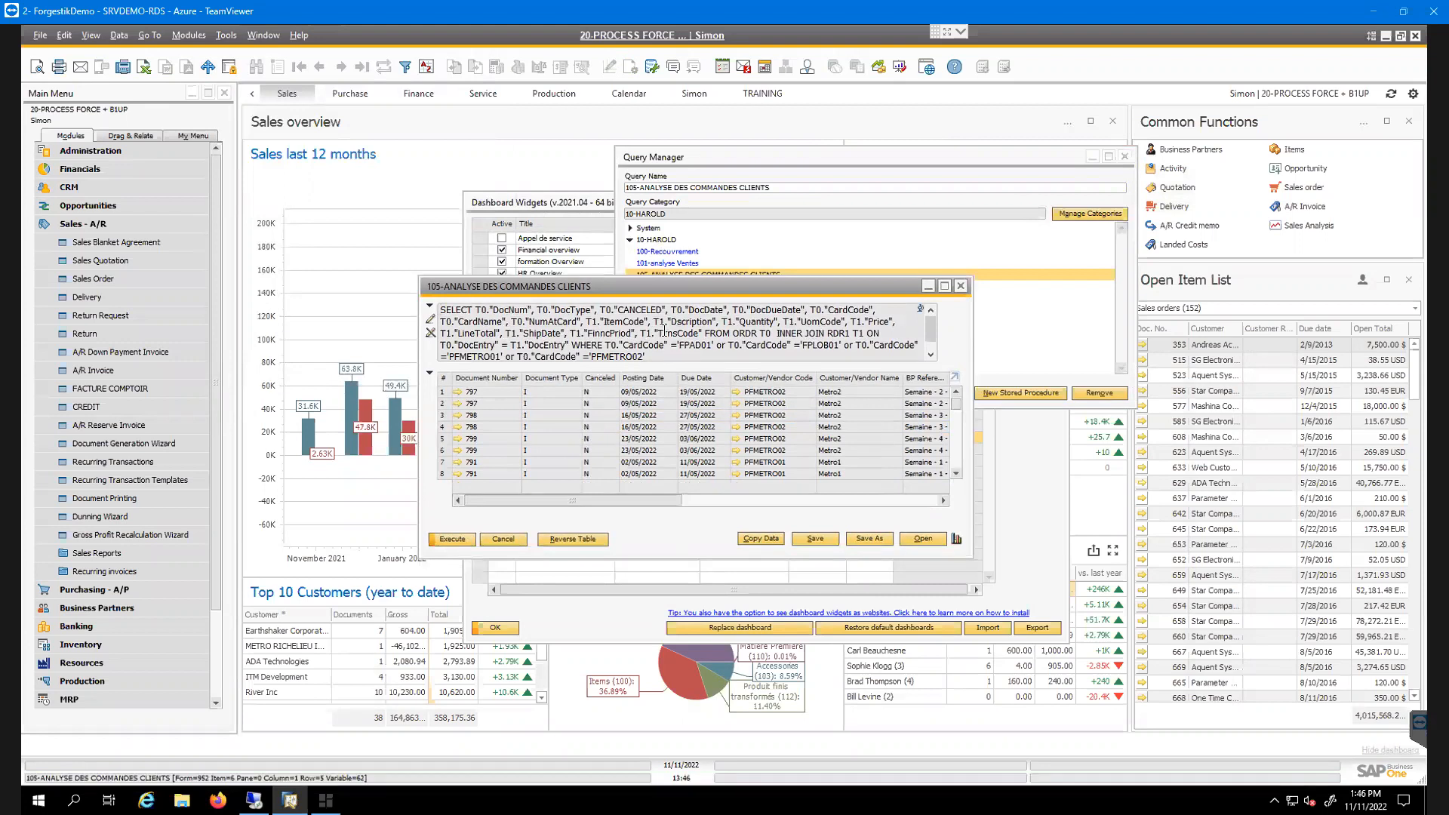
Review the query's join and CardCode conditions, and copy its entire SQL statement into the Query Editor for Training Overview
drag(810, 363, 816, 335)
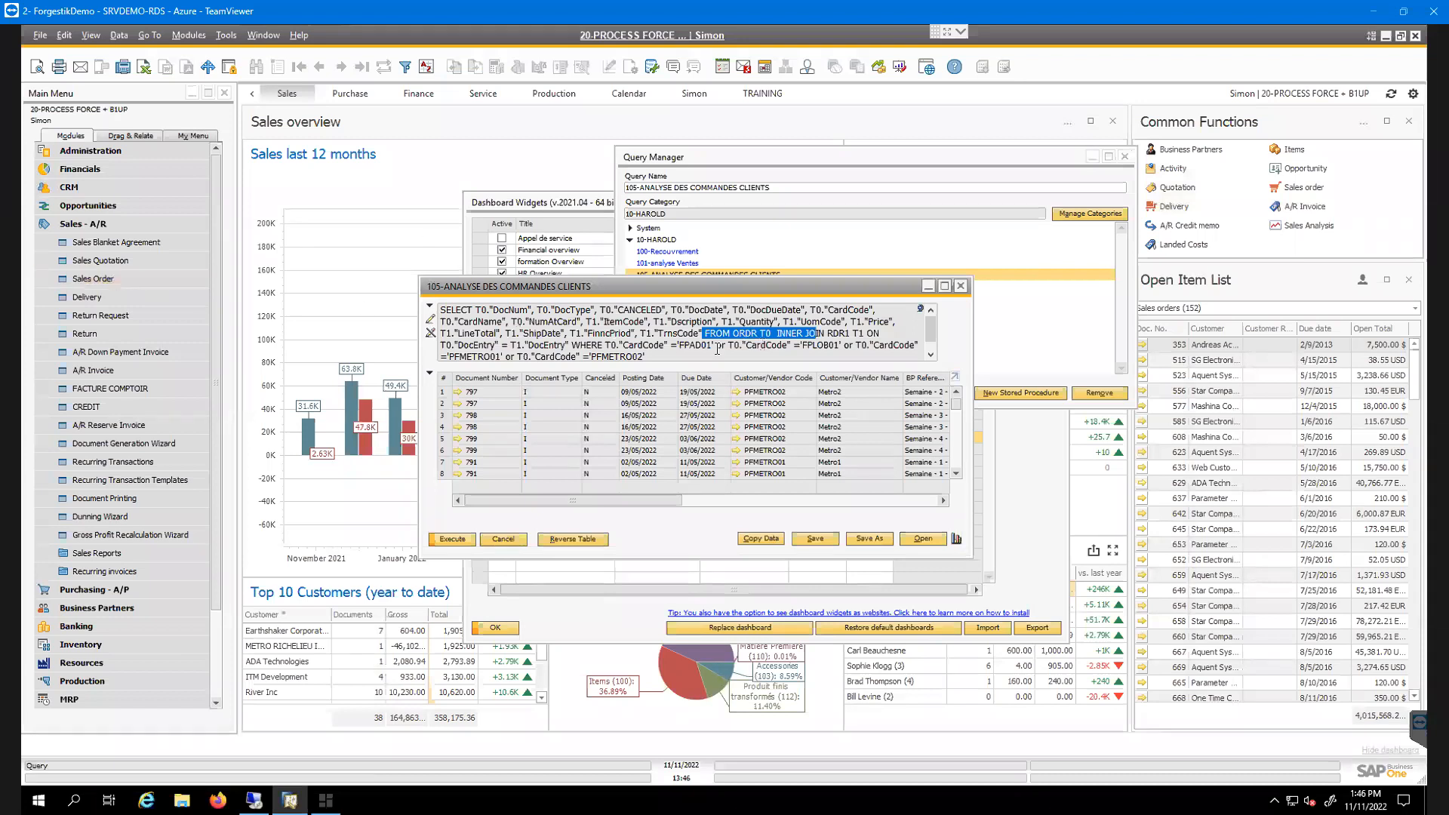
click(676, 346)
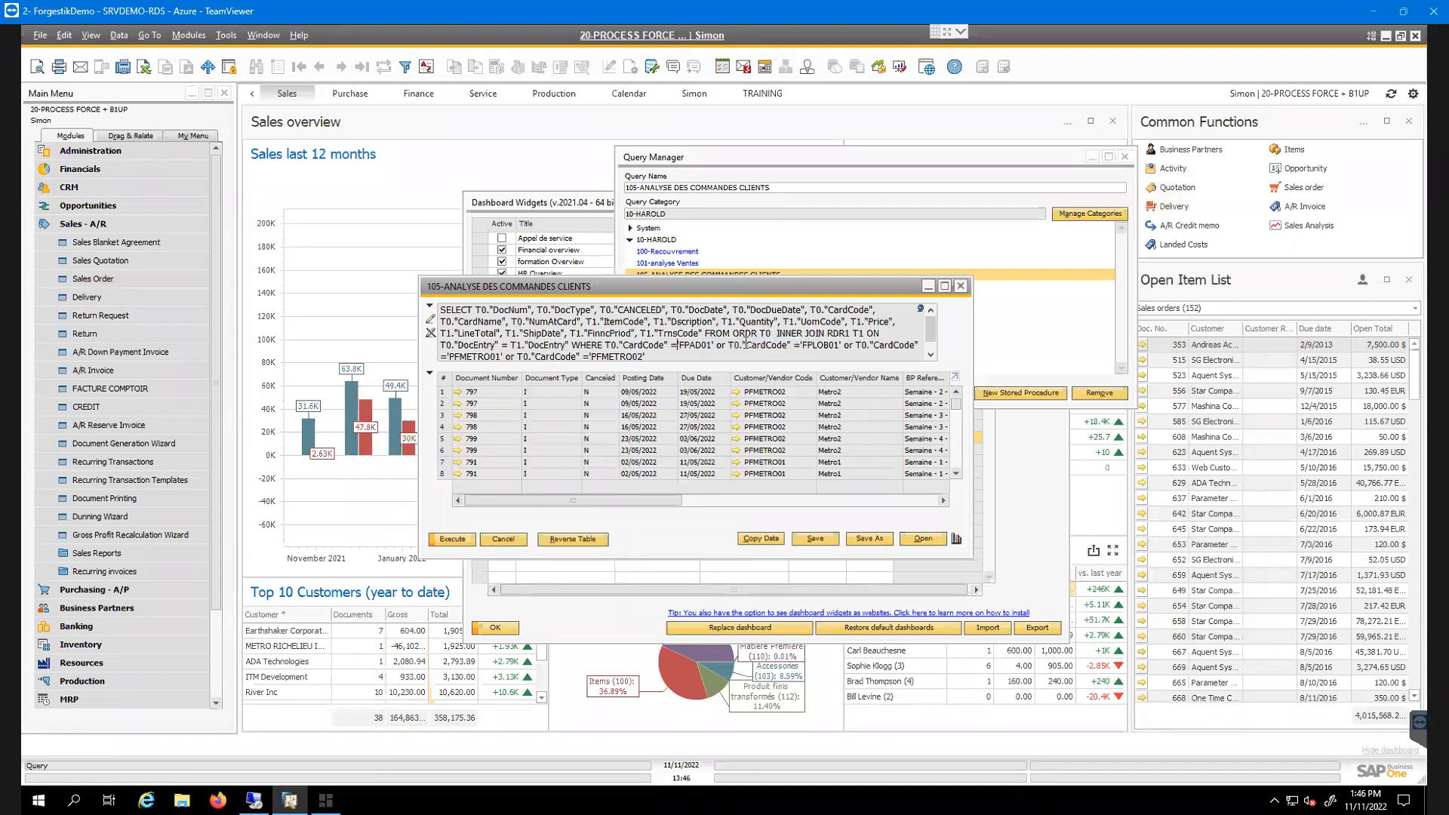
drag(606, 345, 687, 356)
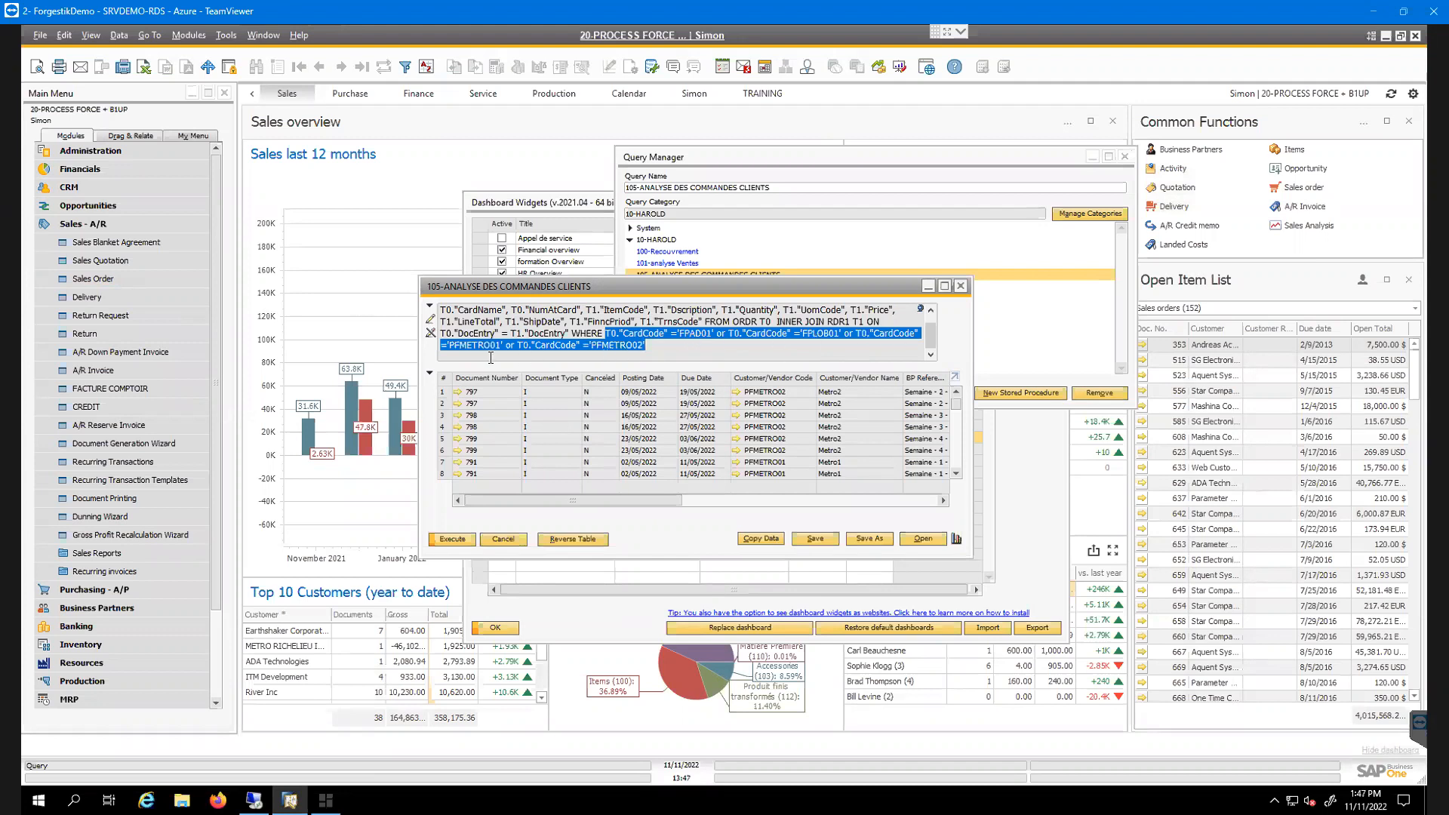
click(655, 355)
key(ctrl+a)
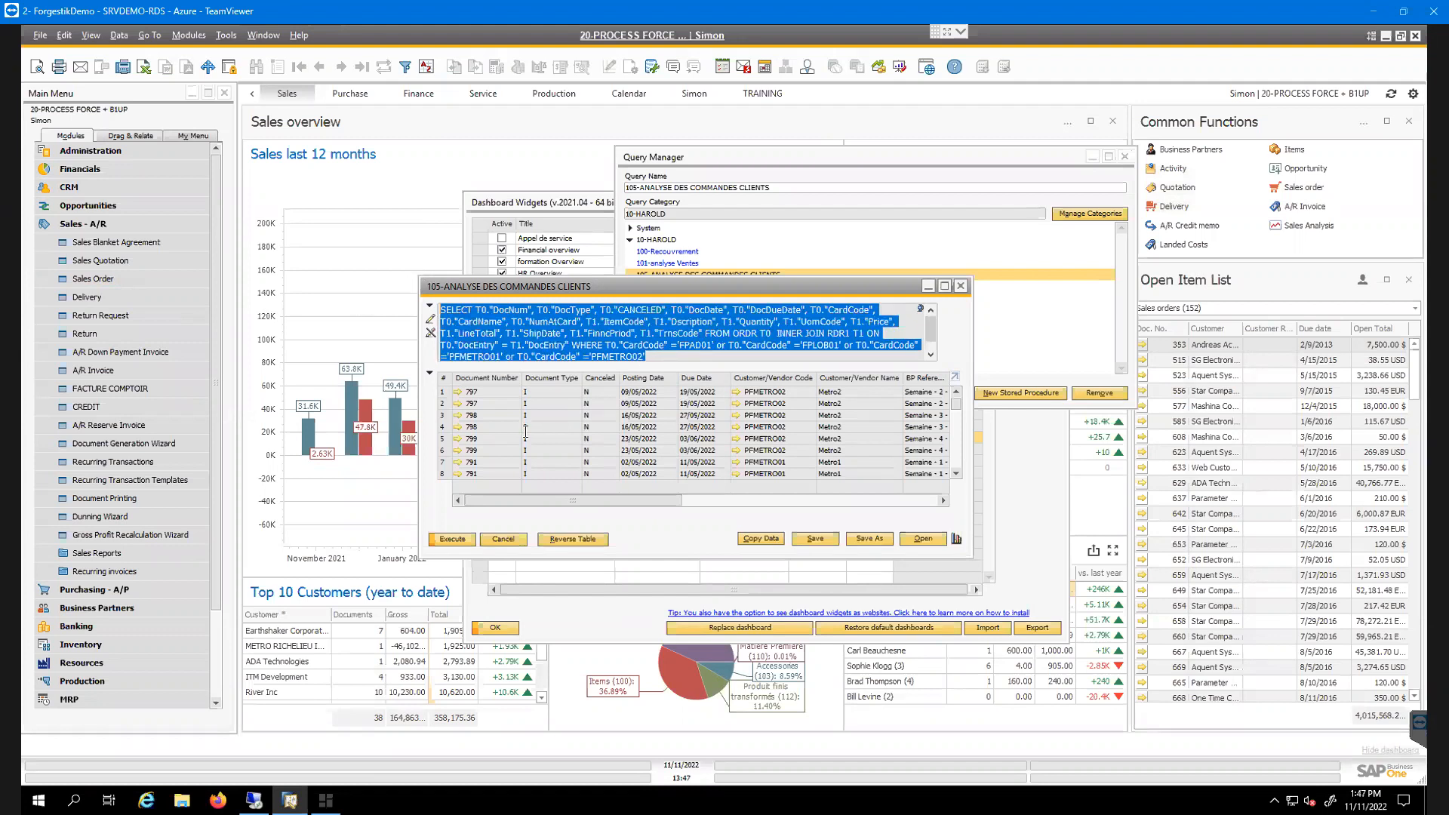
click(326, 800)
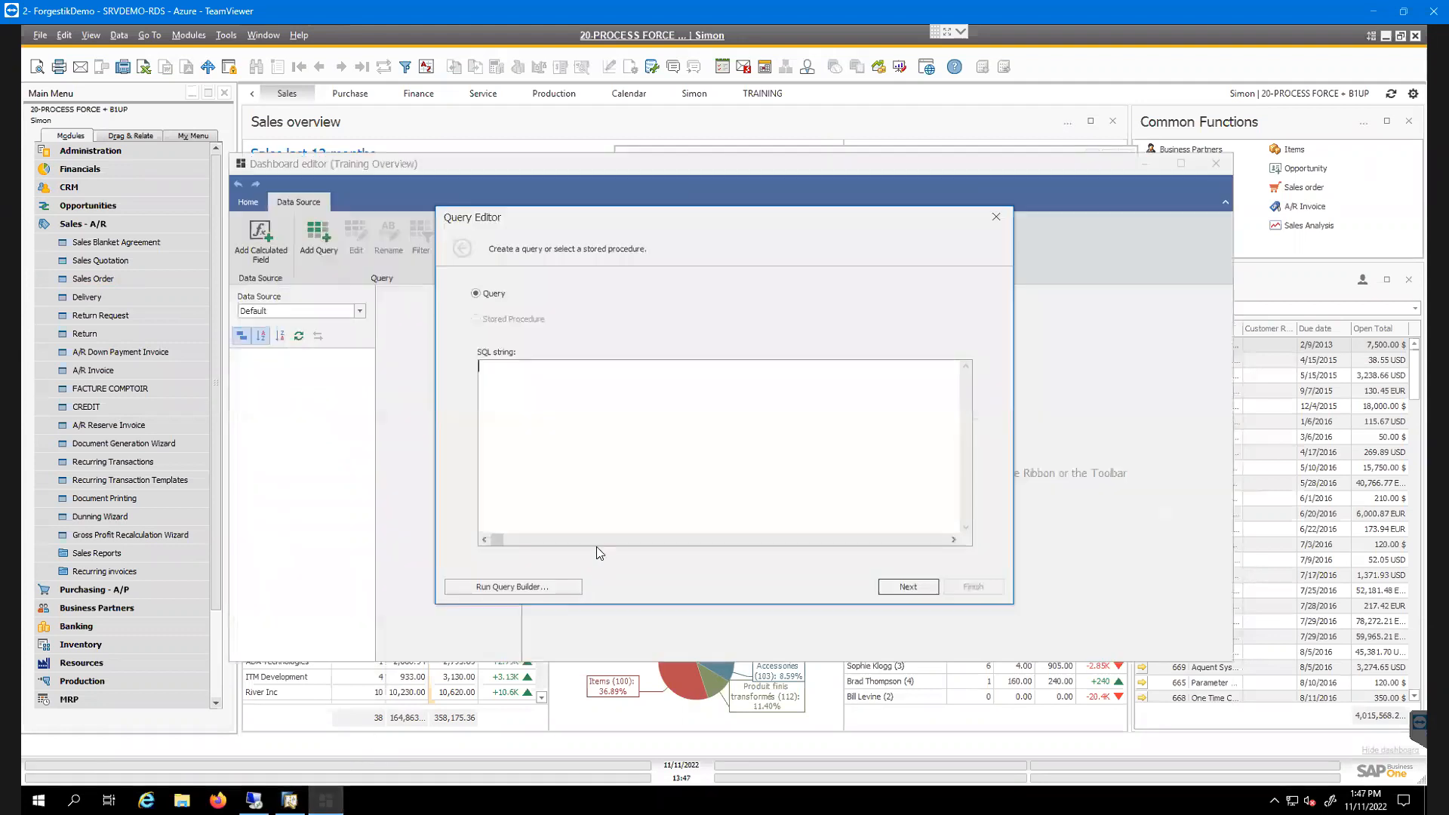
key(ctrl+v)
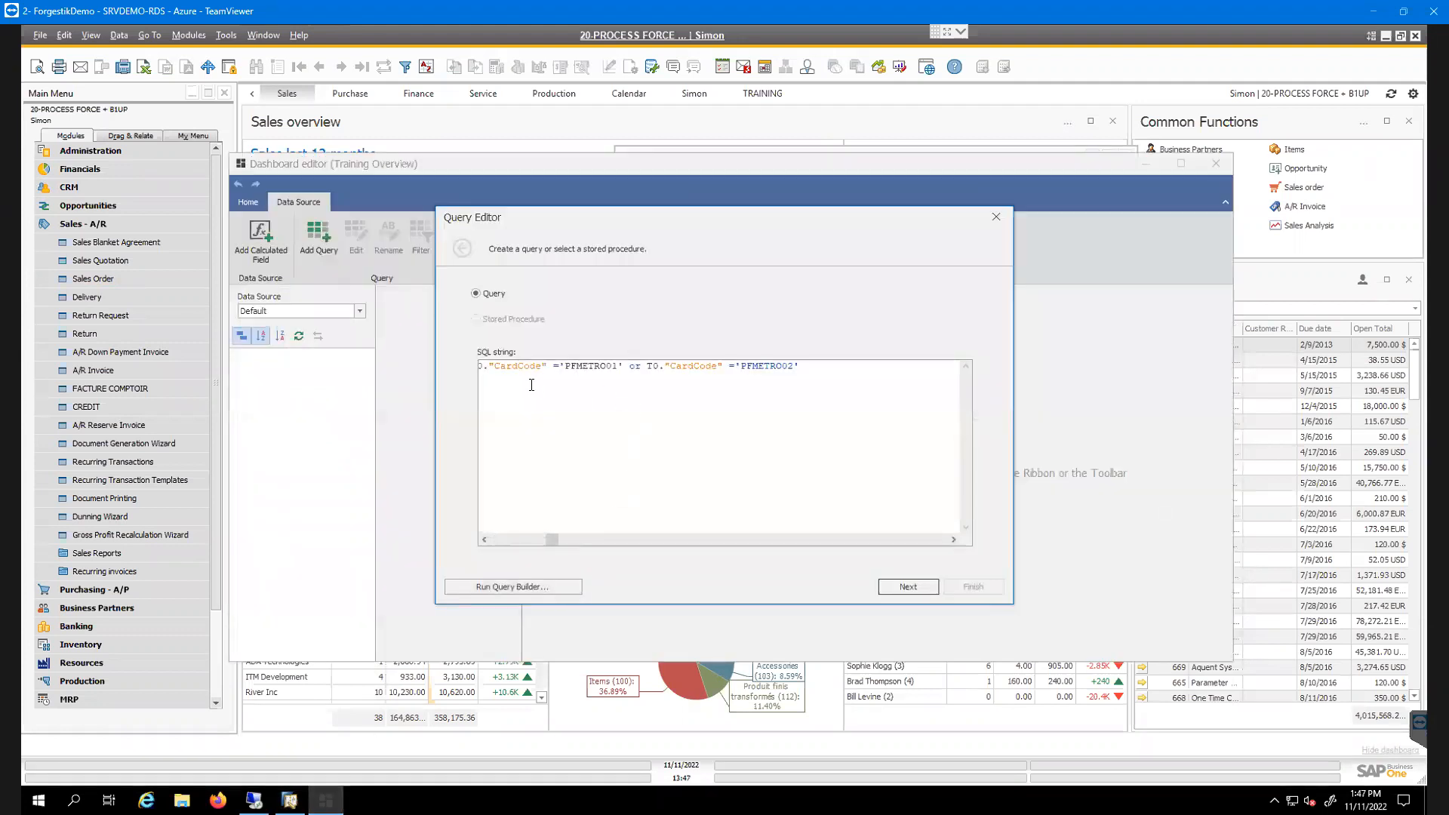
Break the pasted SELECT list into four lines, with line breaks after T0."DocDate", T0."NumAtCard" and T1."UomCode"
drag(552, 540, 472, 543)
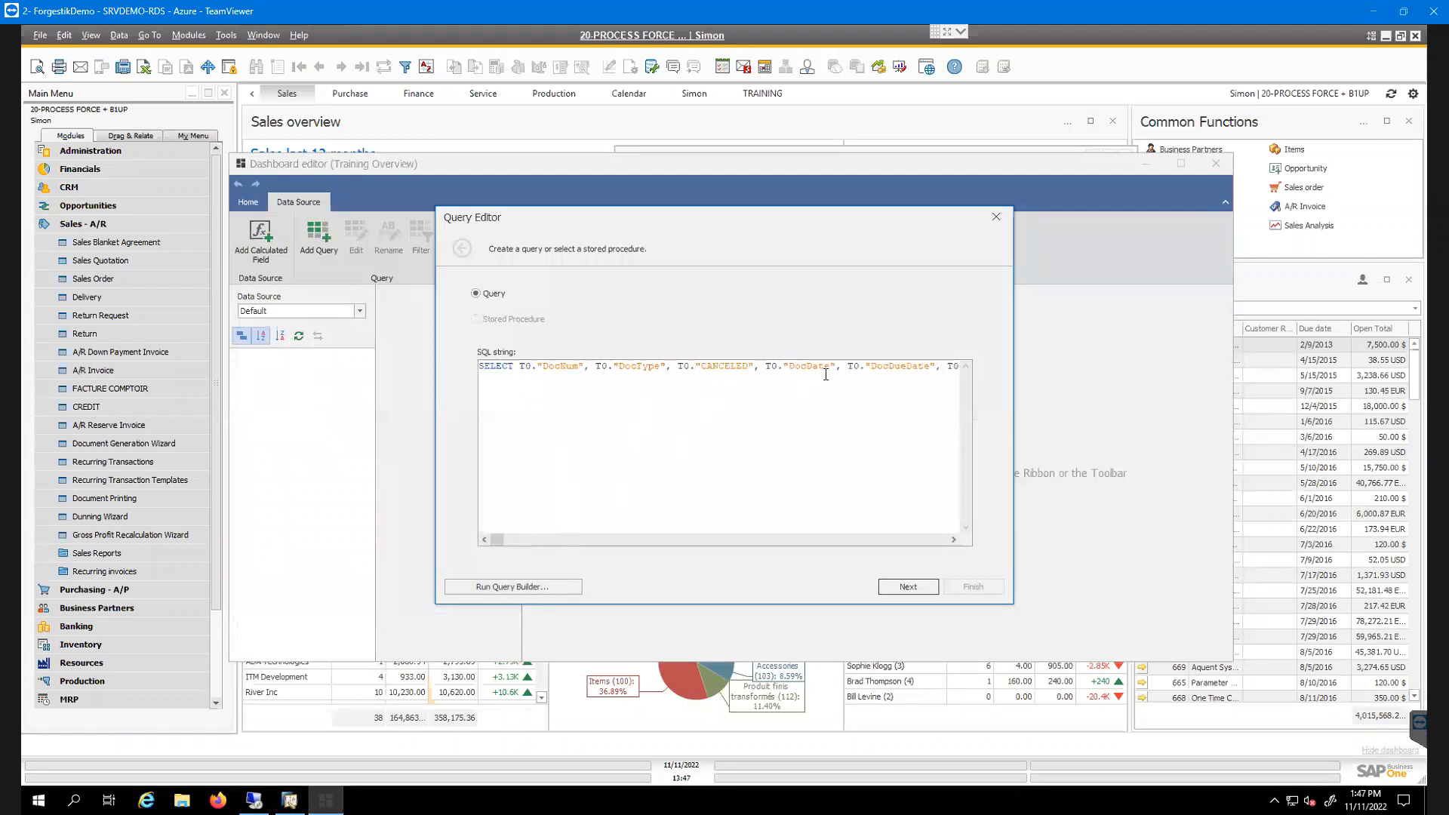
click(849, 368)
key(Return)
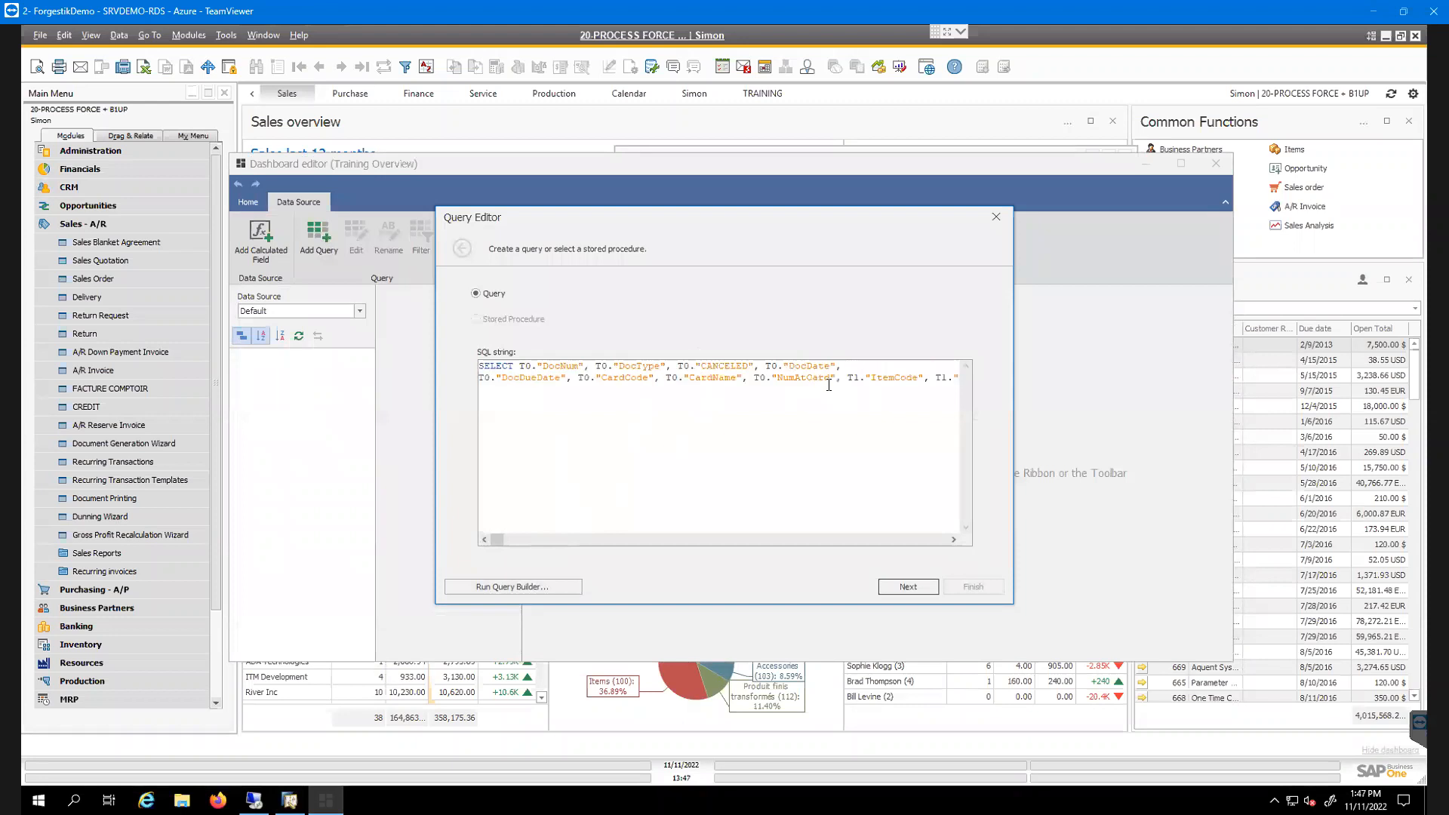
click(848, 430)
key(Return)
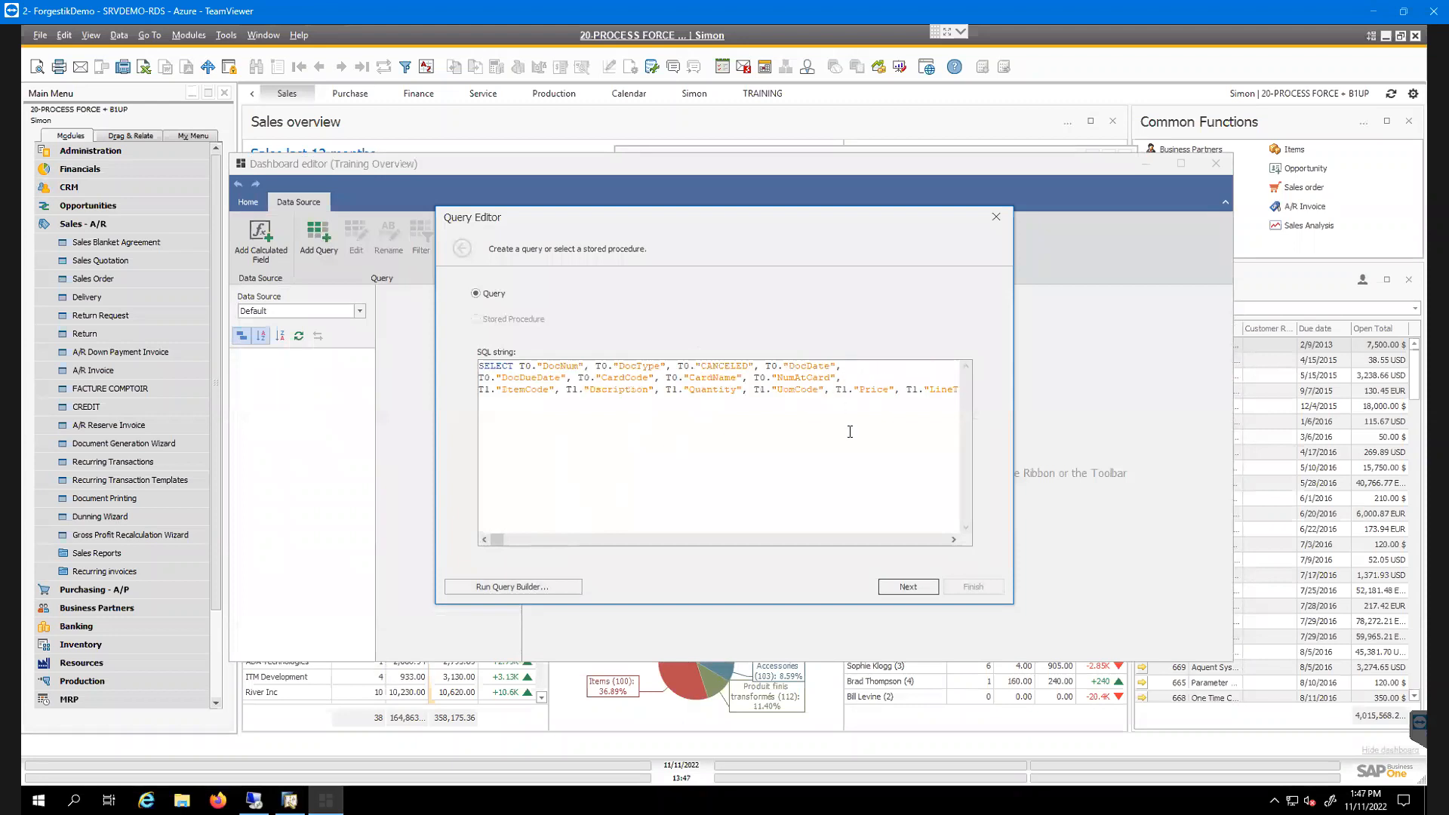
click(838, 430)
key(Return)
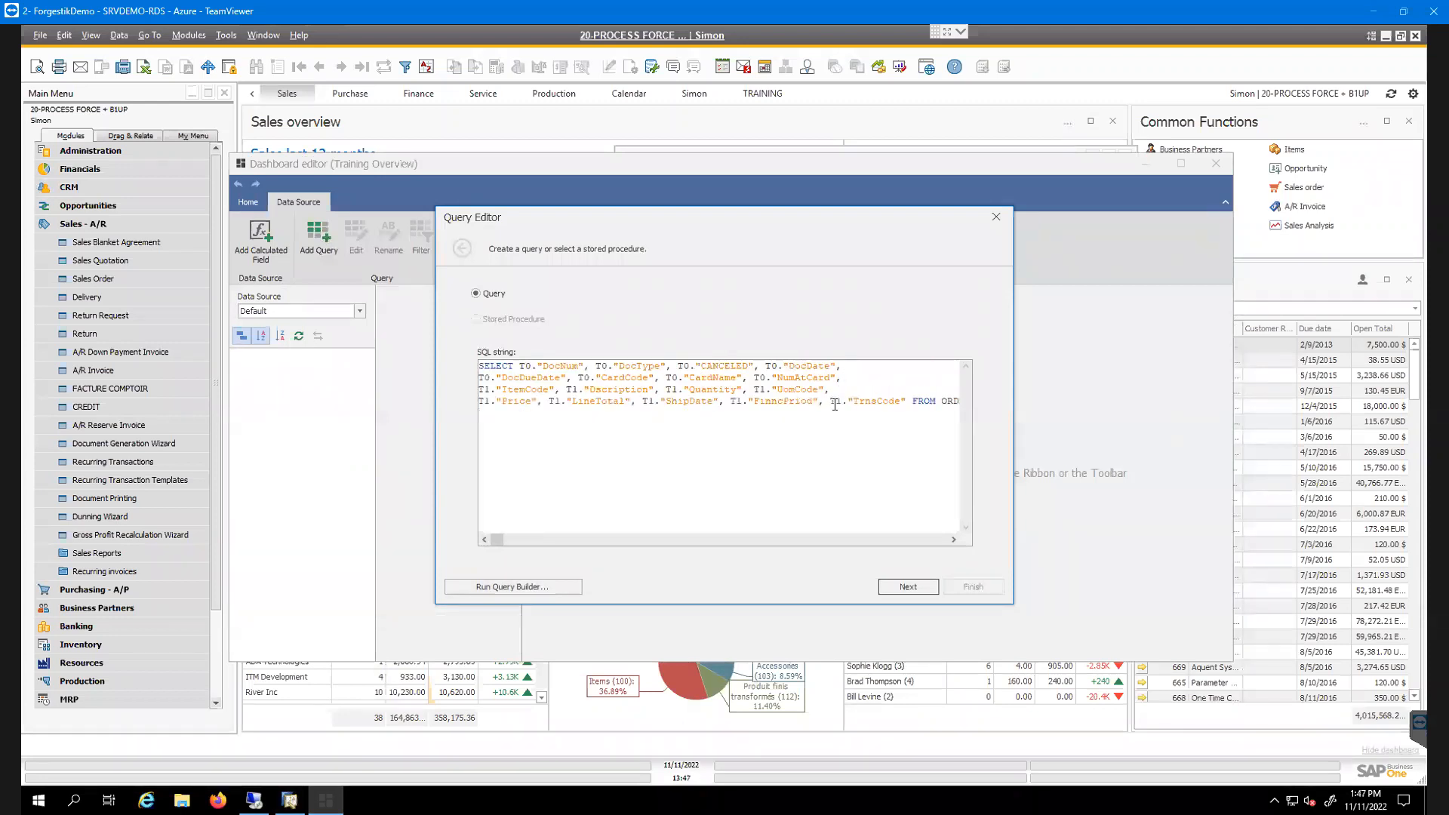
Put the FROM ORDR, INNER JOIN RDR1 and WHERE clauses on separate lines, and wrap the PFMETRO01 and PFMETRO02 conditions onto another line
key(Return)
key(Return)
click(783, 424)
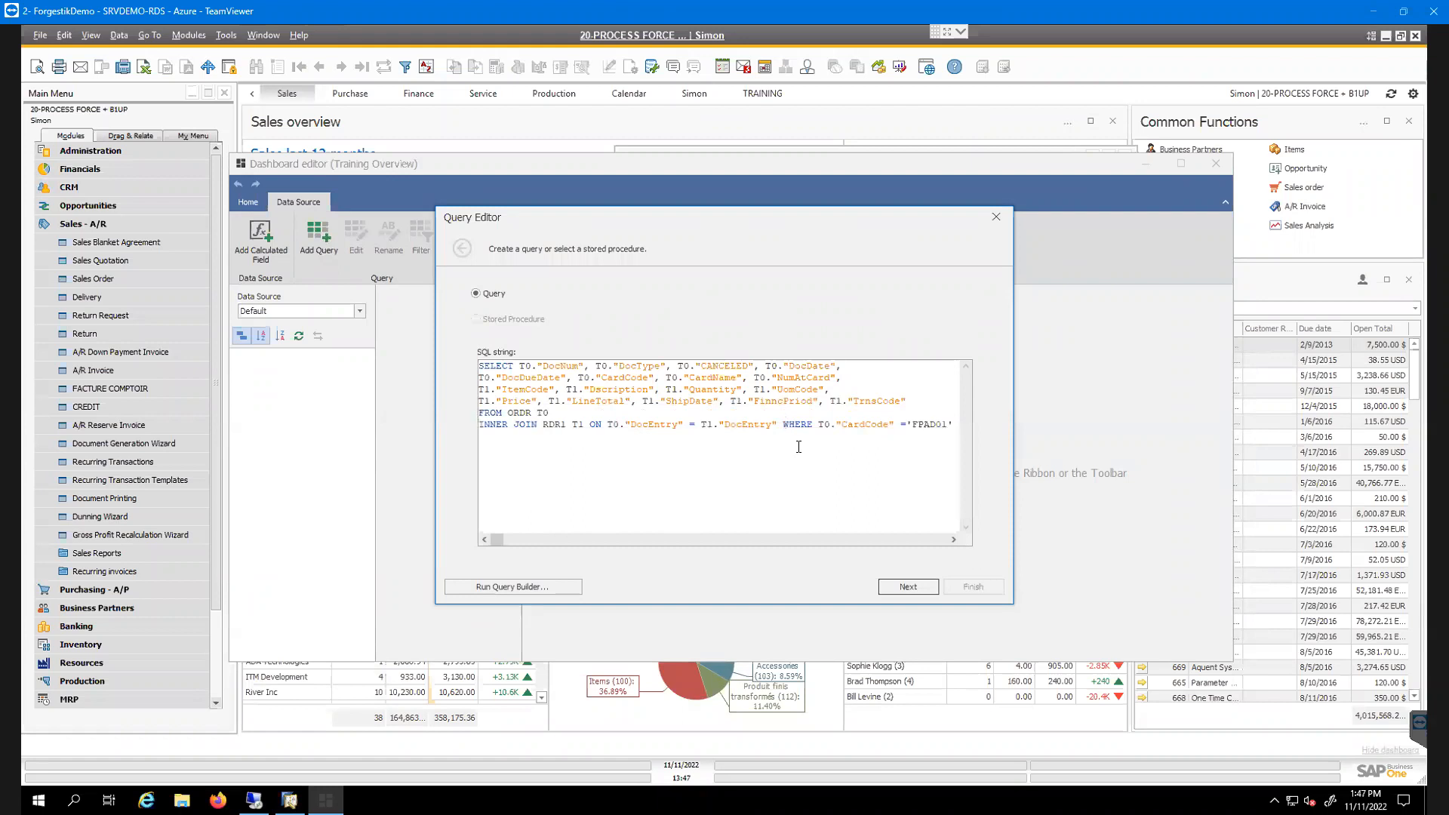
key(Return)
click(817, 438)
key(Return)
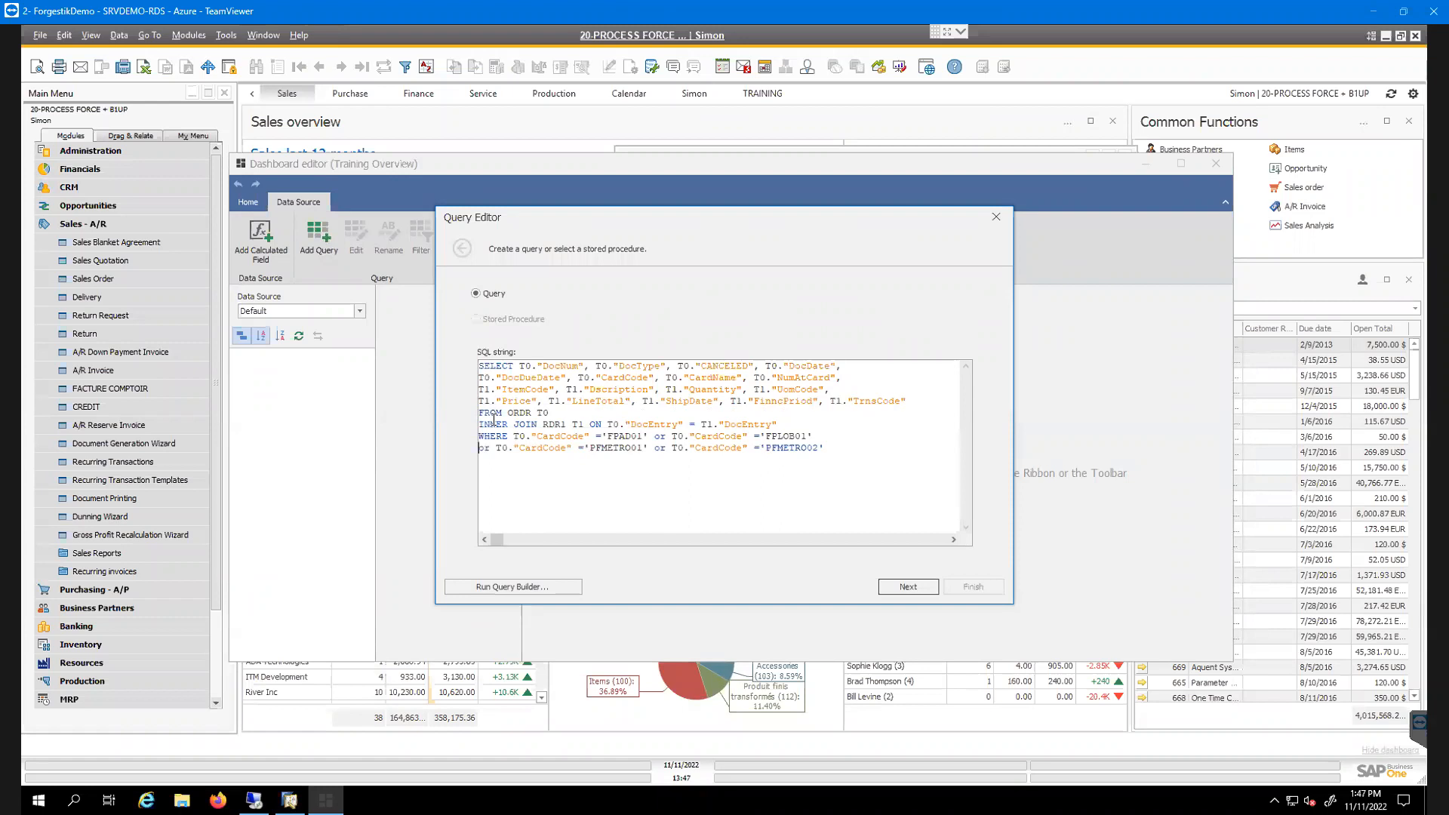
Complete the Query Editor without adding parameters so the SQL query feeds the Default data source of Training Overview
drag(824, 448, 478, 363)
click(598, 528)
click(903, 587)
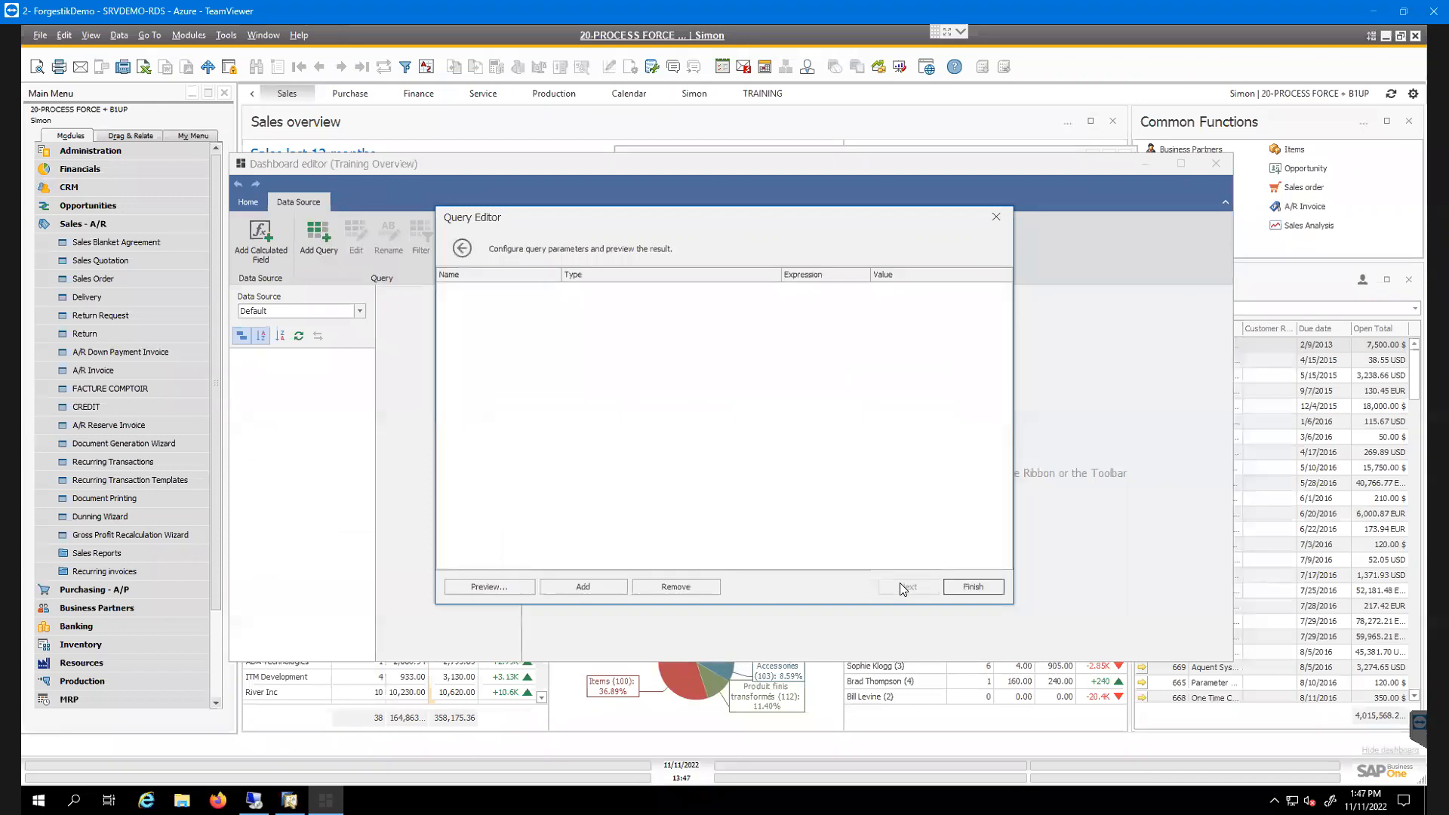
click(971, 588)
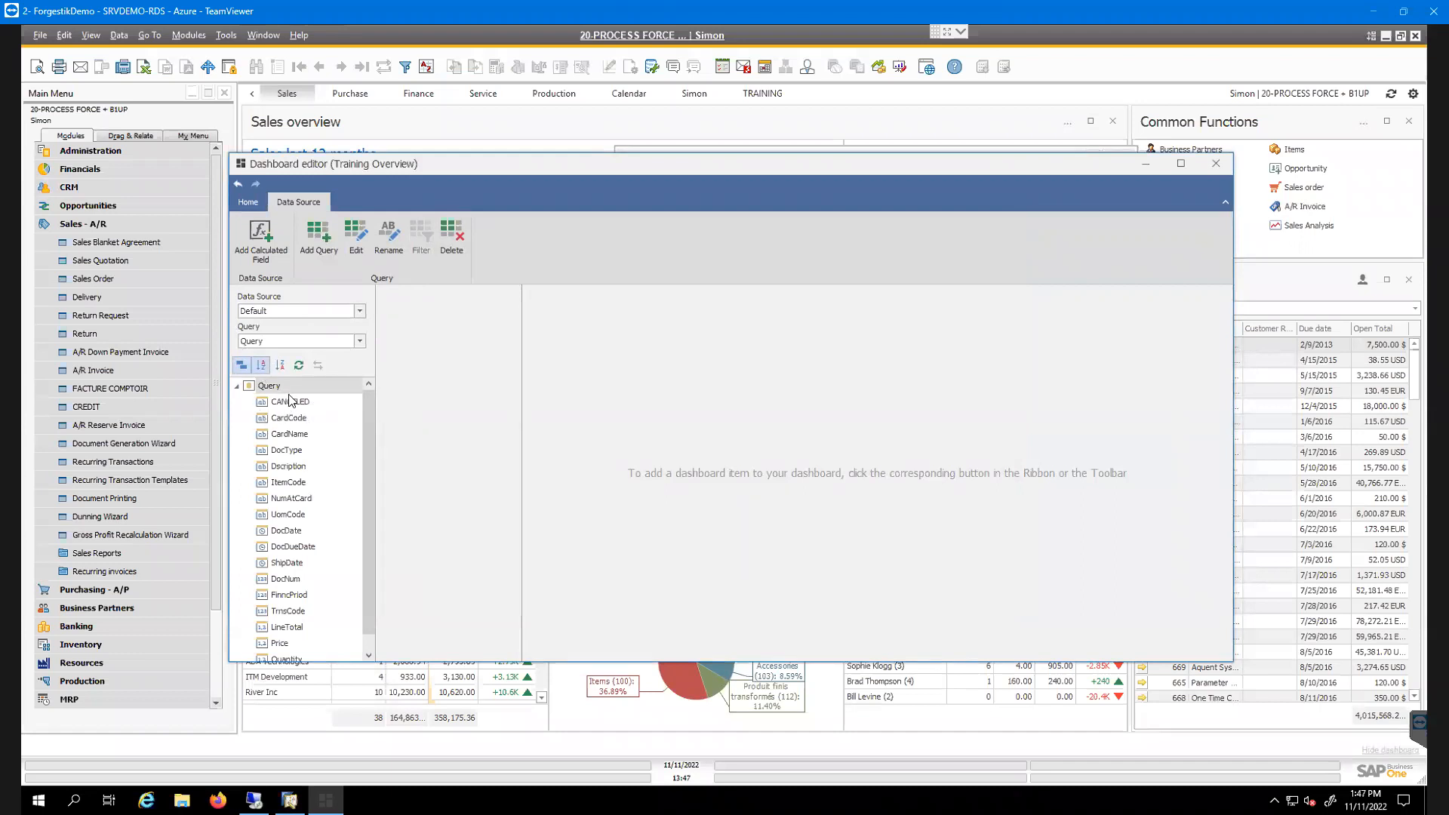
Insert a pivot into the Training Overview dashboard and add CardName to its rows
drag(368, 405, 366, 438)
click(253, 205)
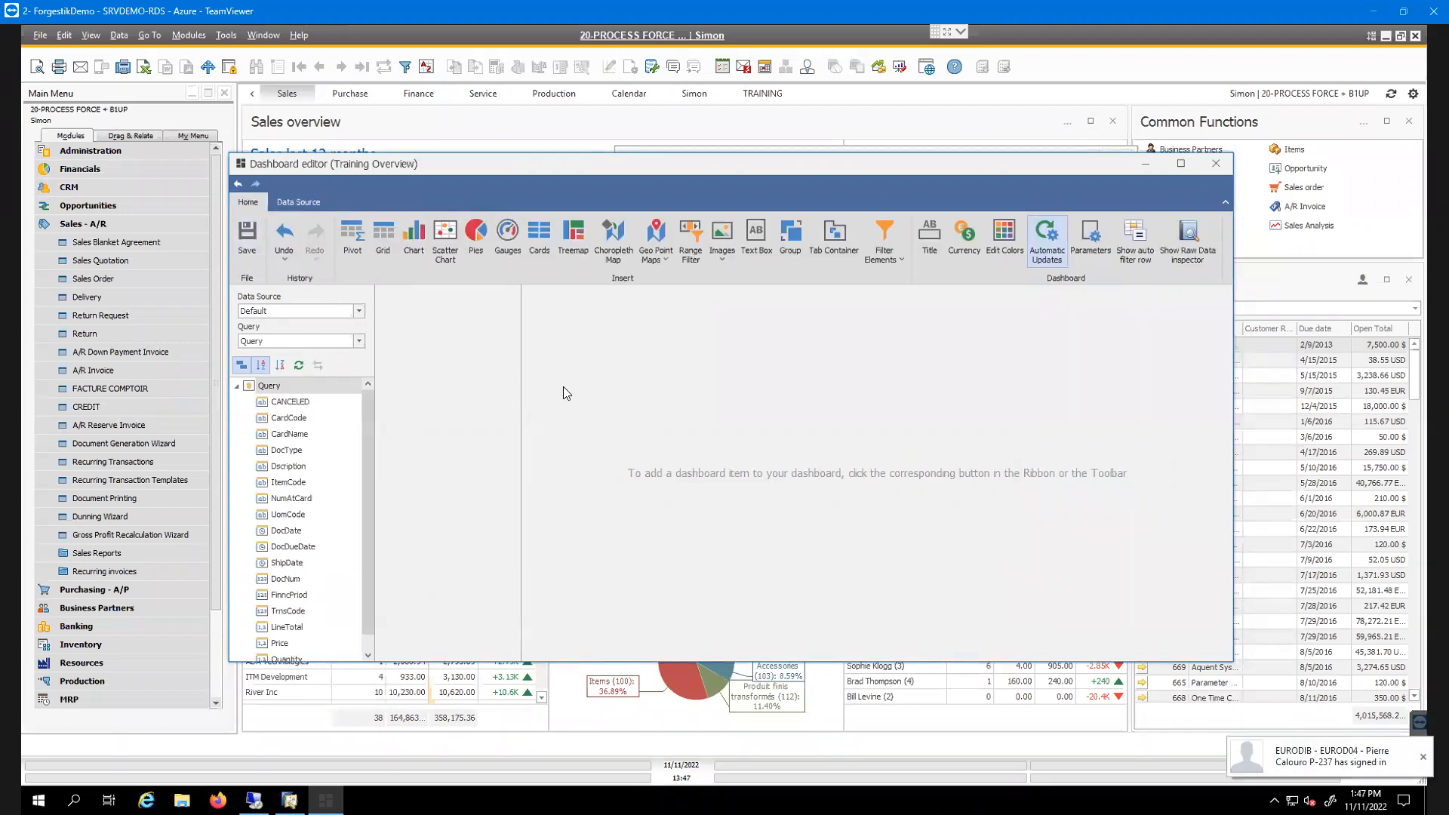
drag(761, 151, 779, 139)
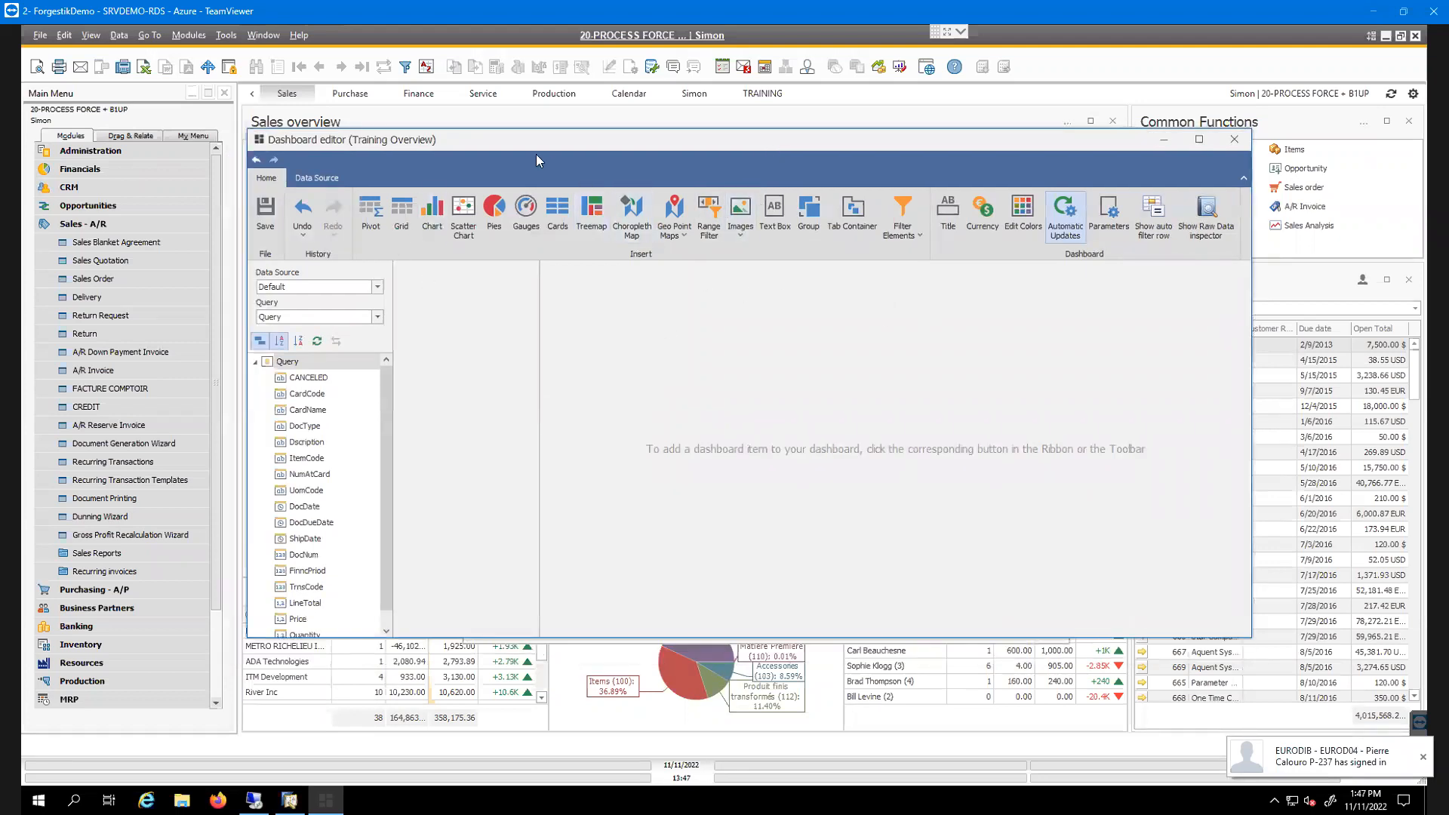
drag(549, 140, 572, 139)
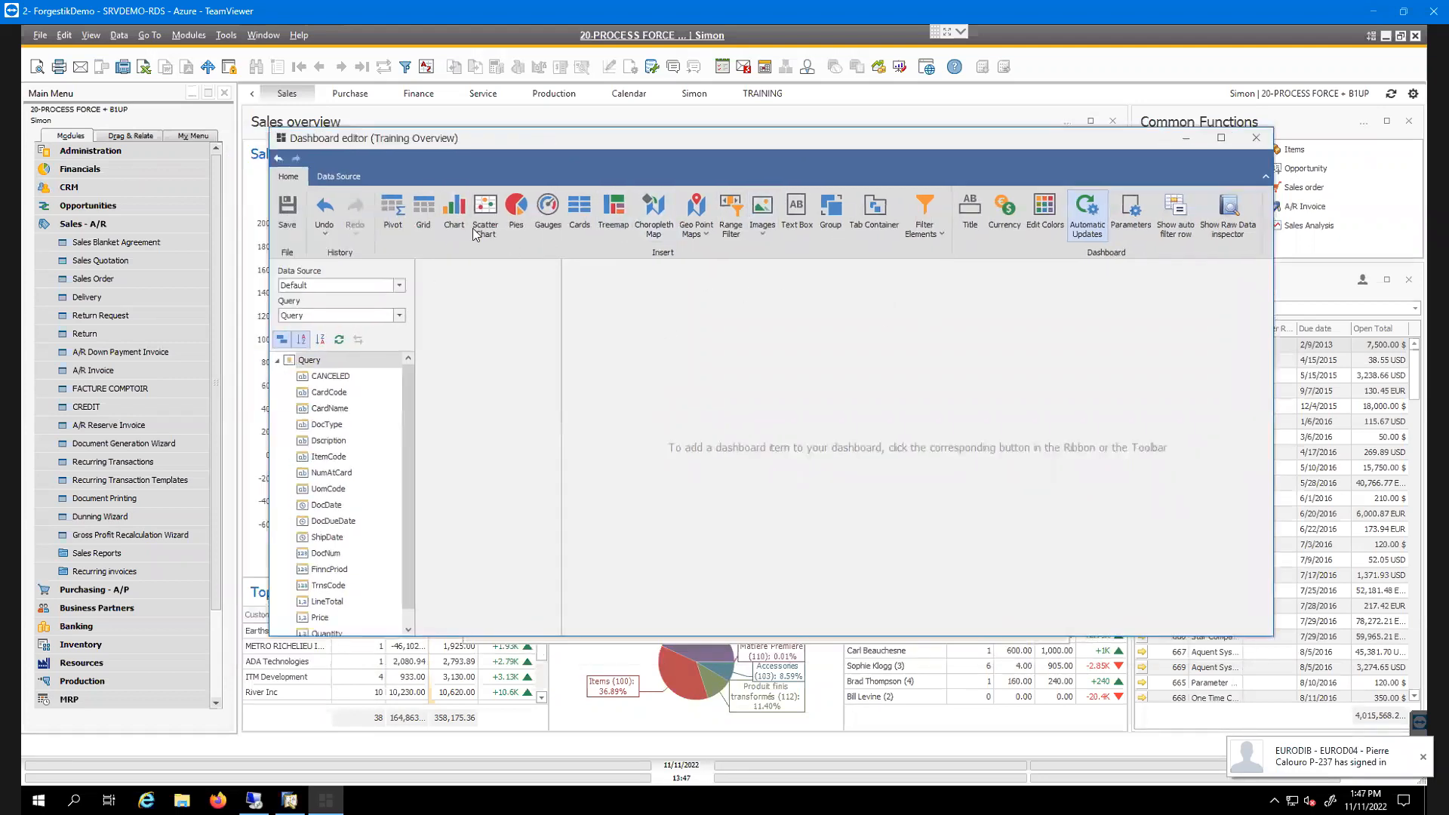
click(391, 204)
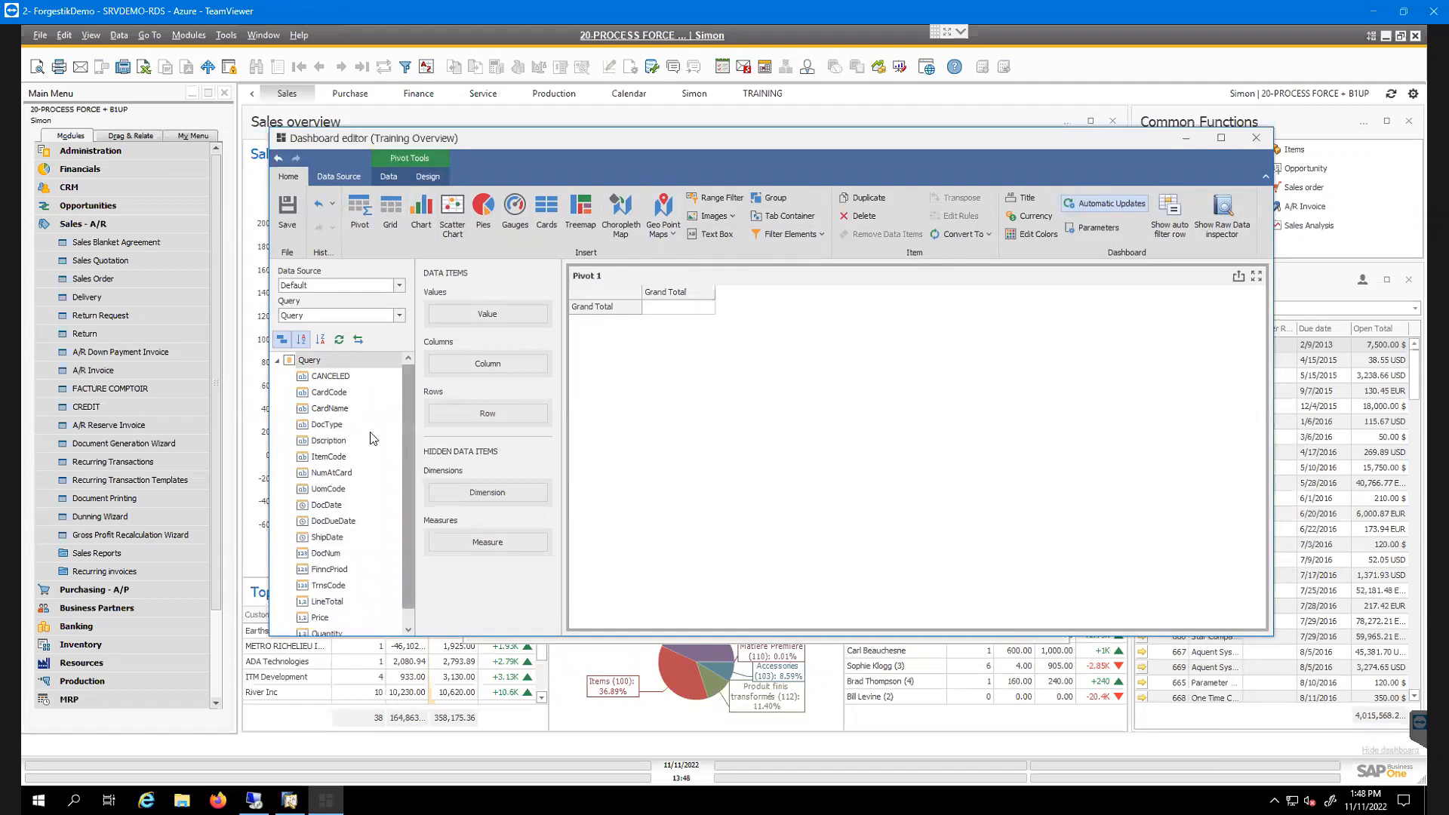
drag(329, 408, 468, 364)
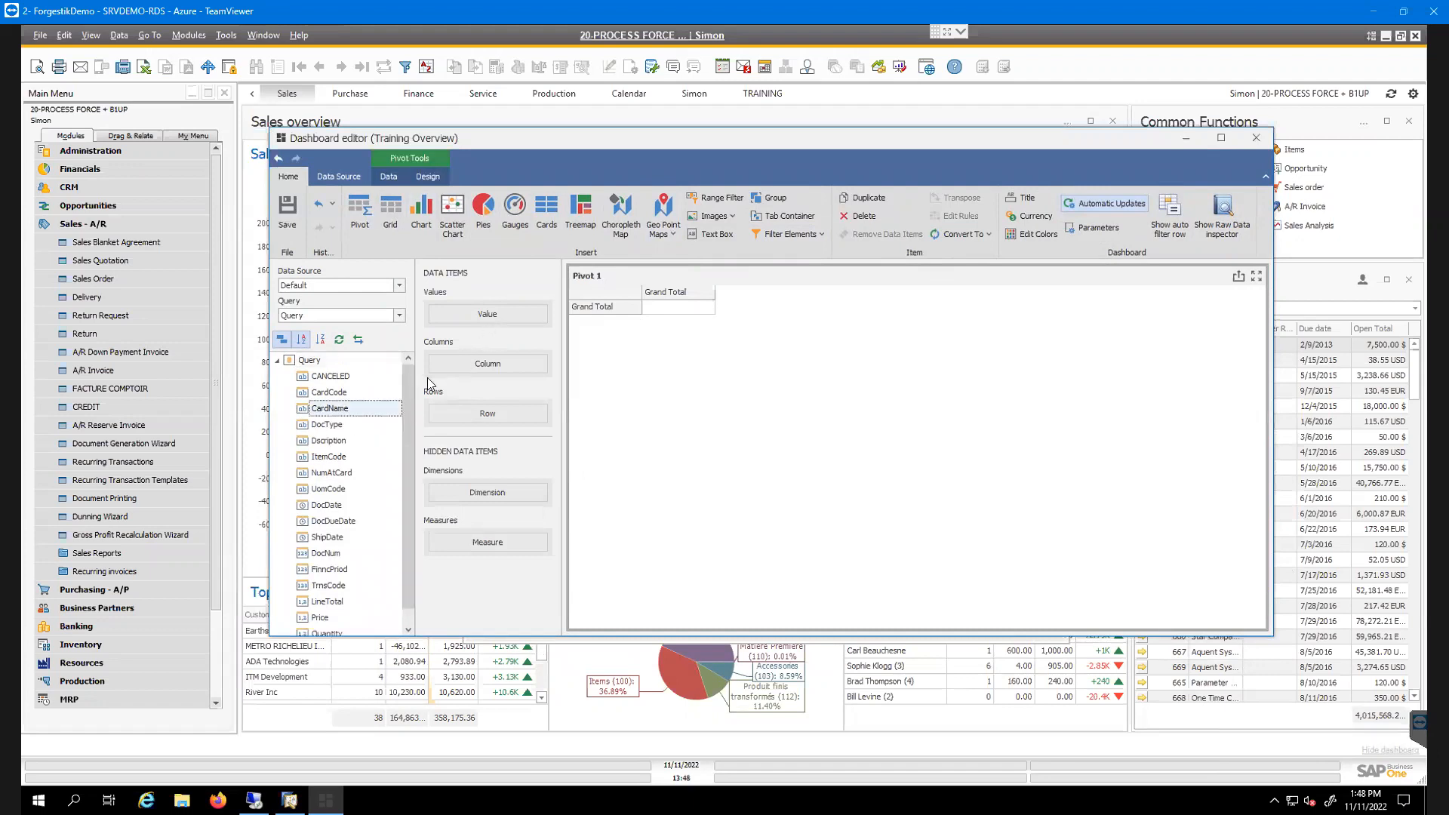
drag(336, 412, 496, 410)
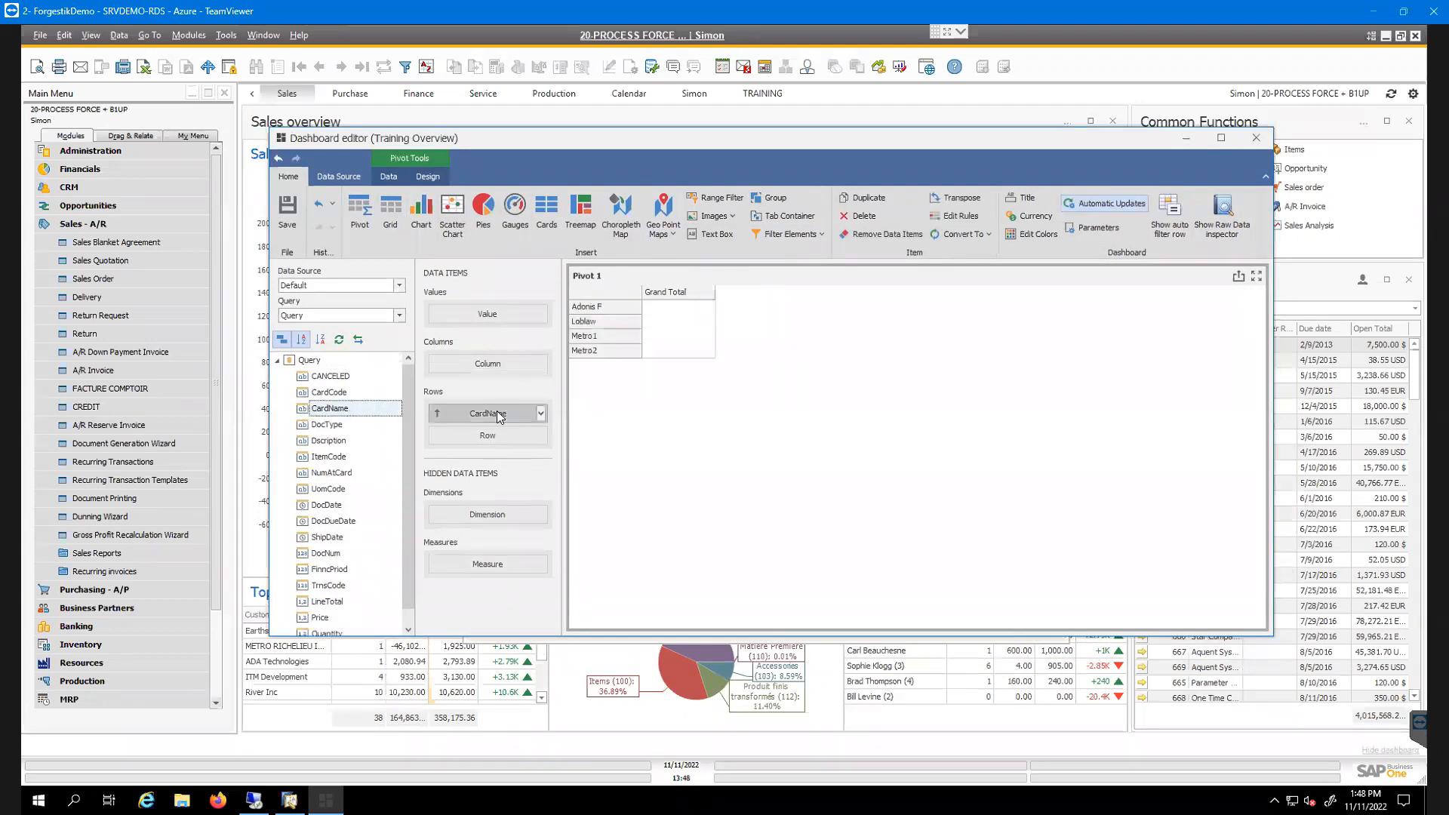
Add CardCode as a second row level under CardName, then expand and collapse the Adonis F row
click(325, 396)
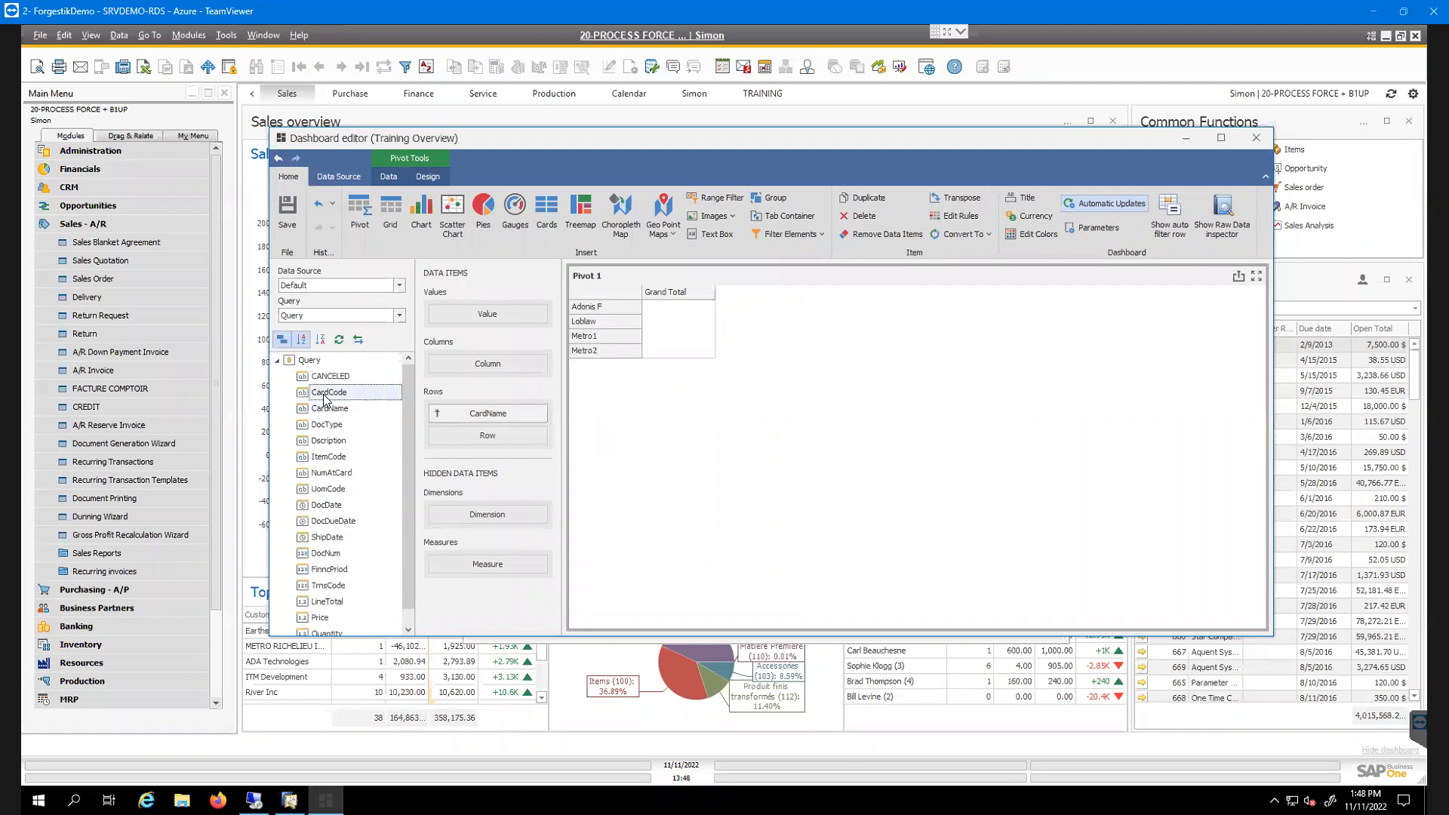
drag(324, 397, 418, 423)
drag(468, 438, 471, 437)
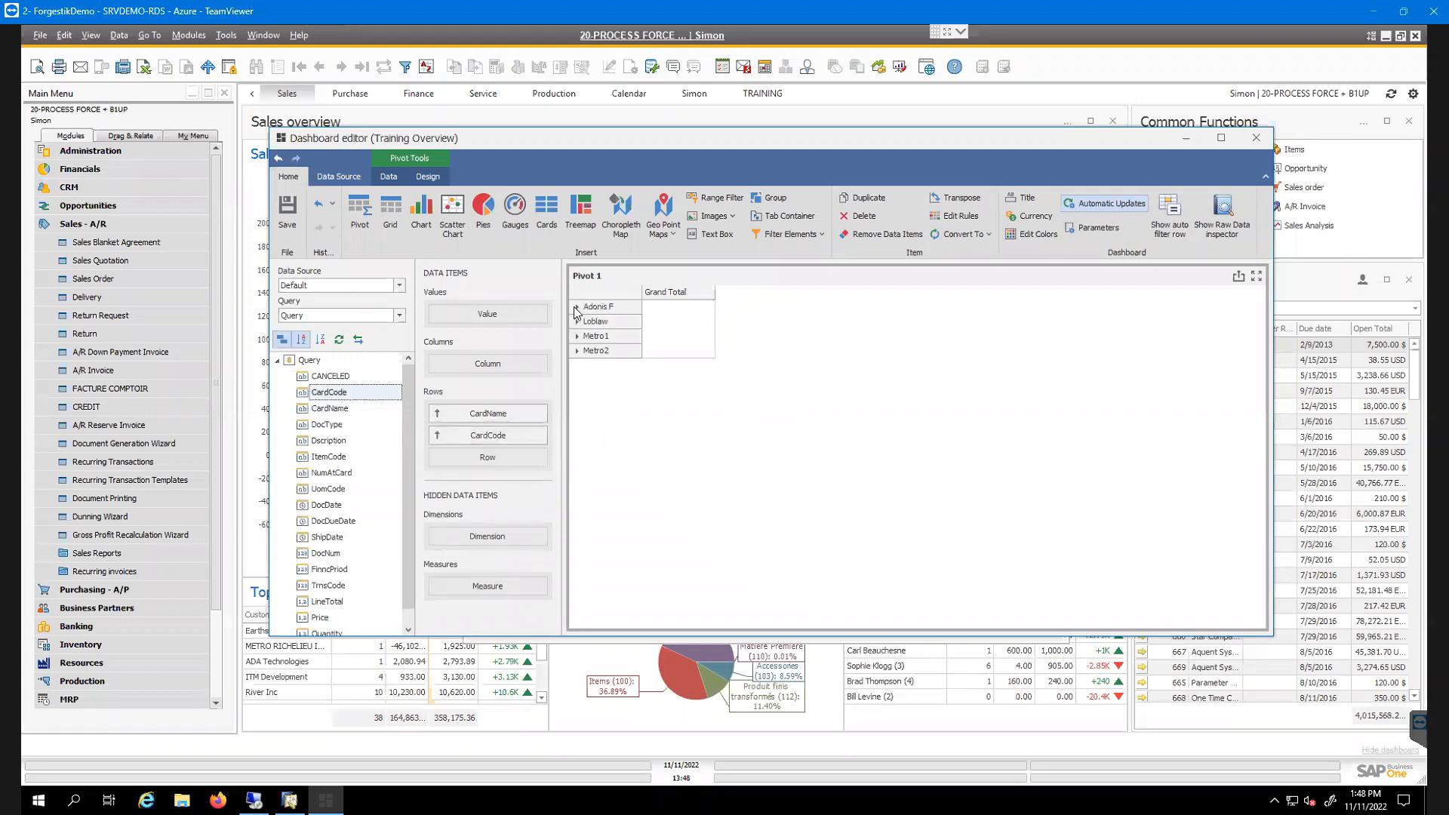
click(578, 307)
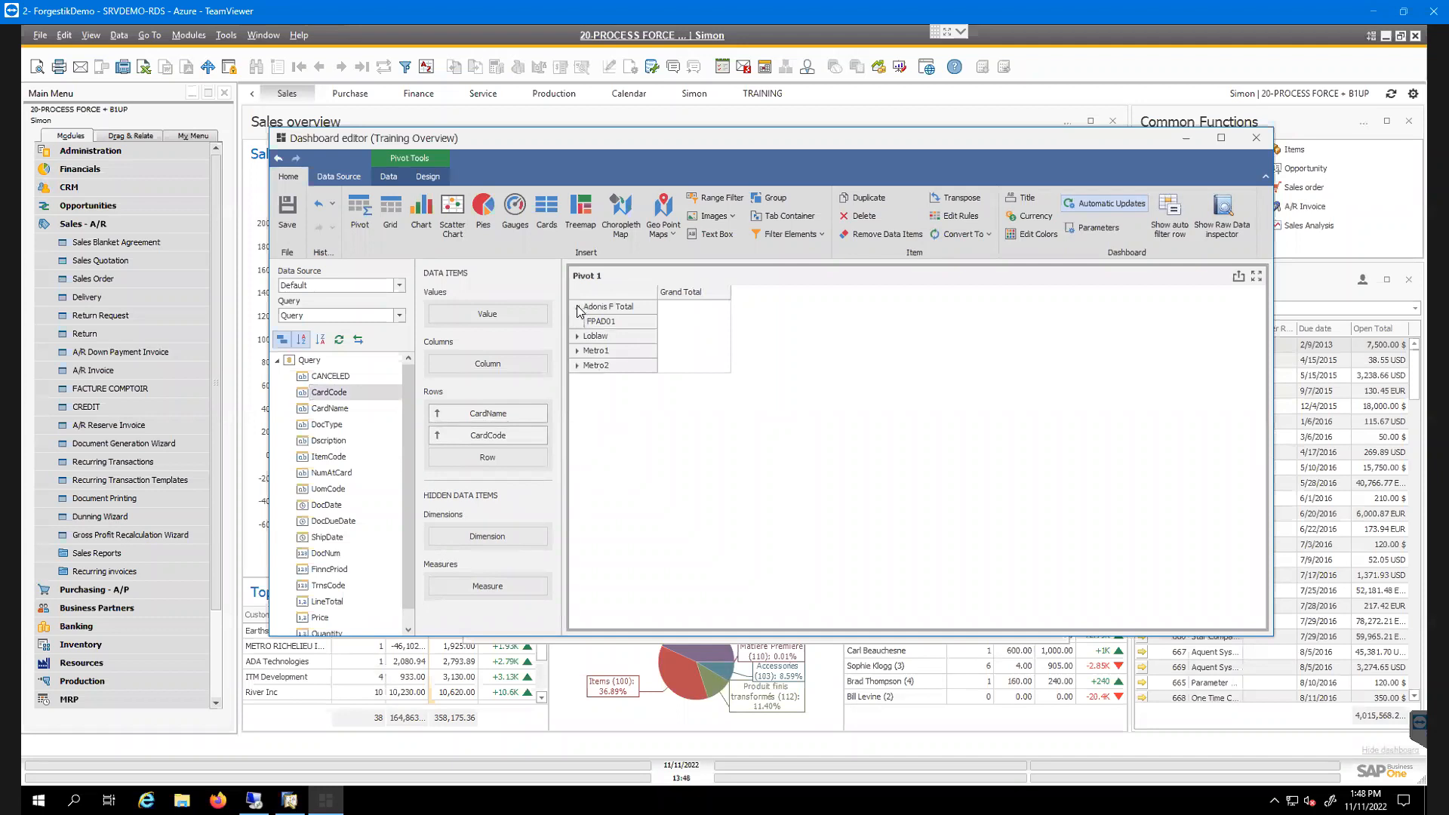
click(577, 307)
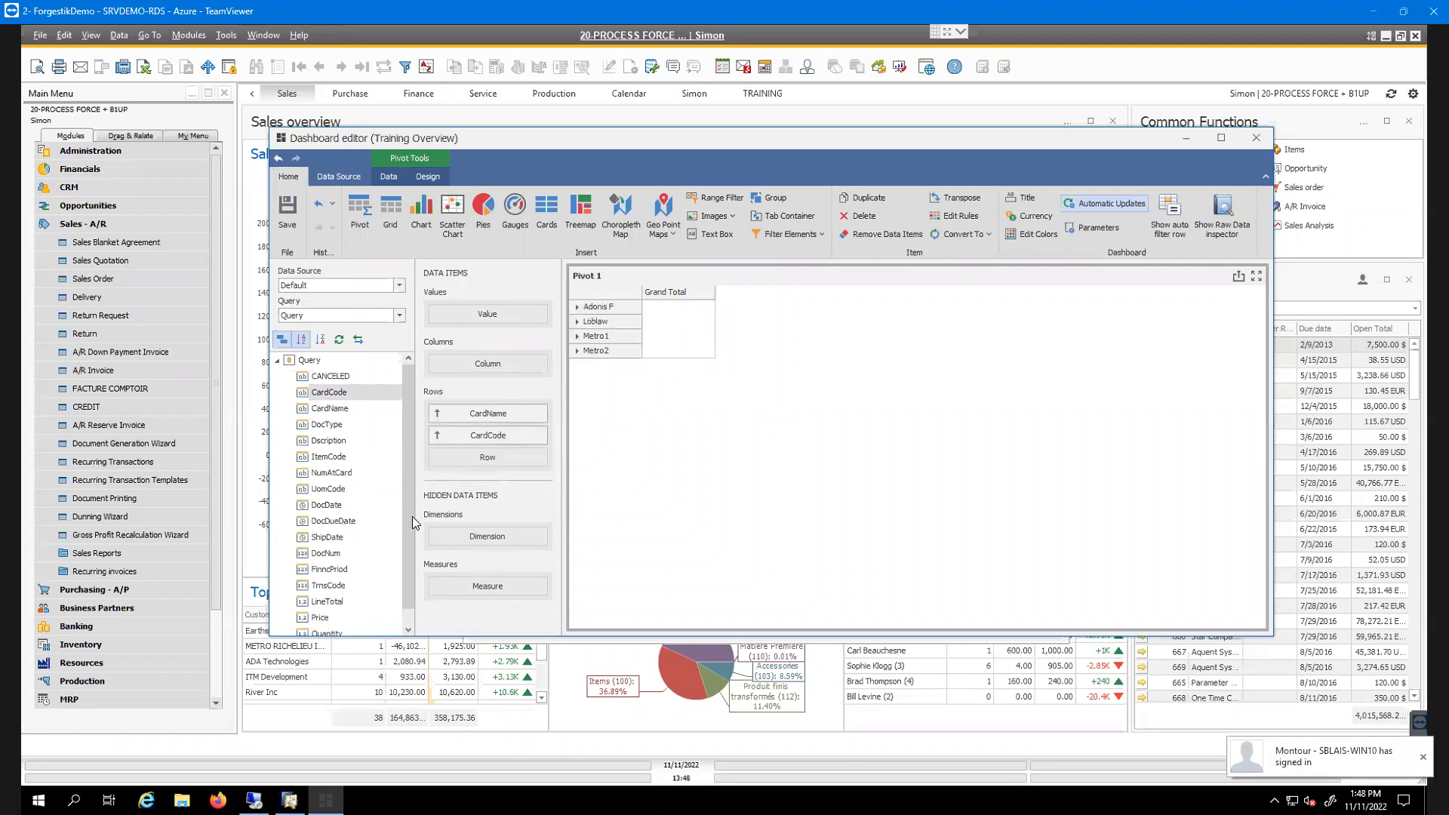
Add LineTotal to the pivot's values, and review its summary options while keeping Sum
click(331, 603)
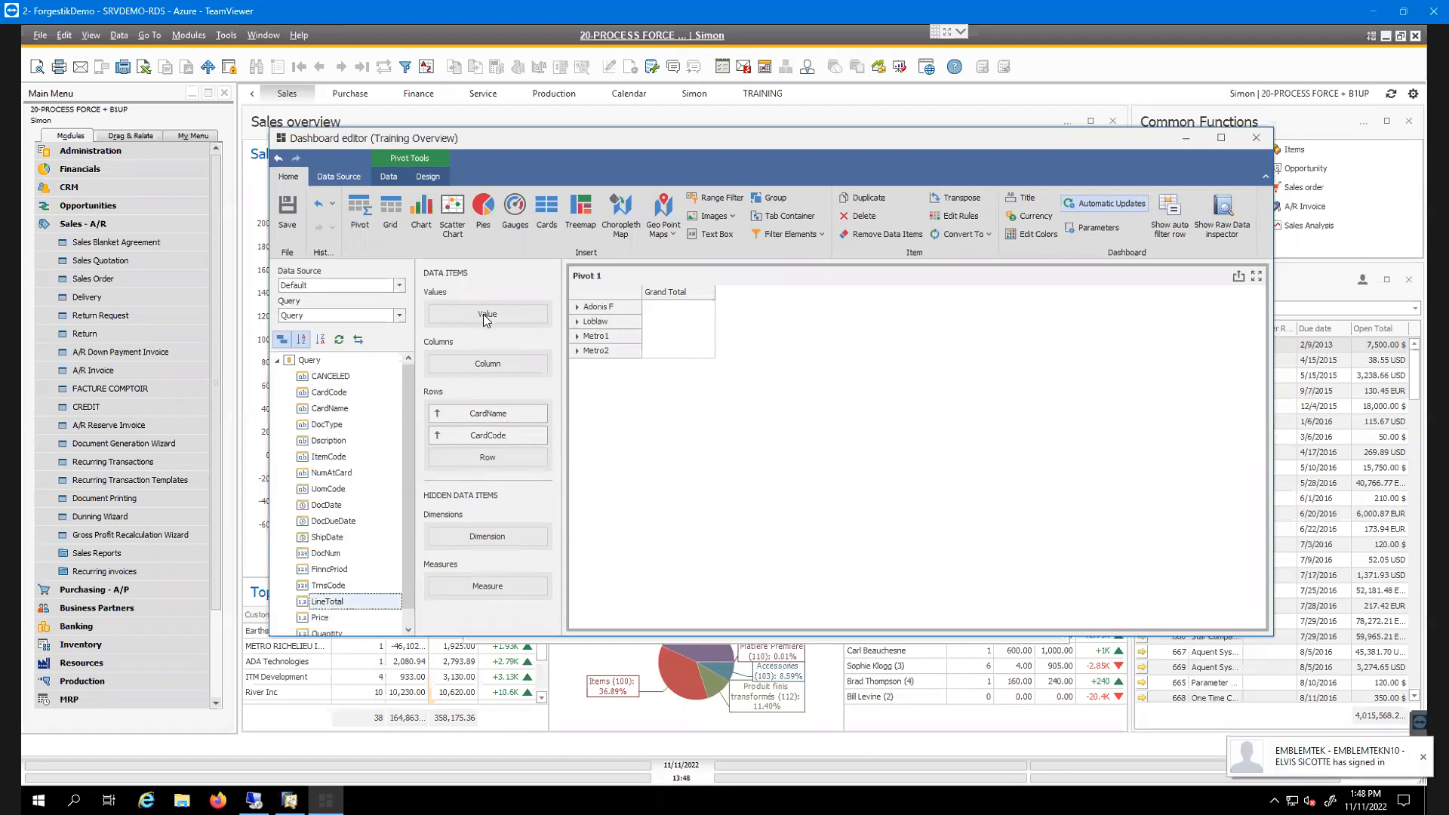
drag(327, 606, 498, 325)
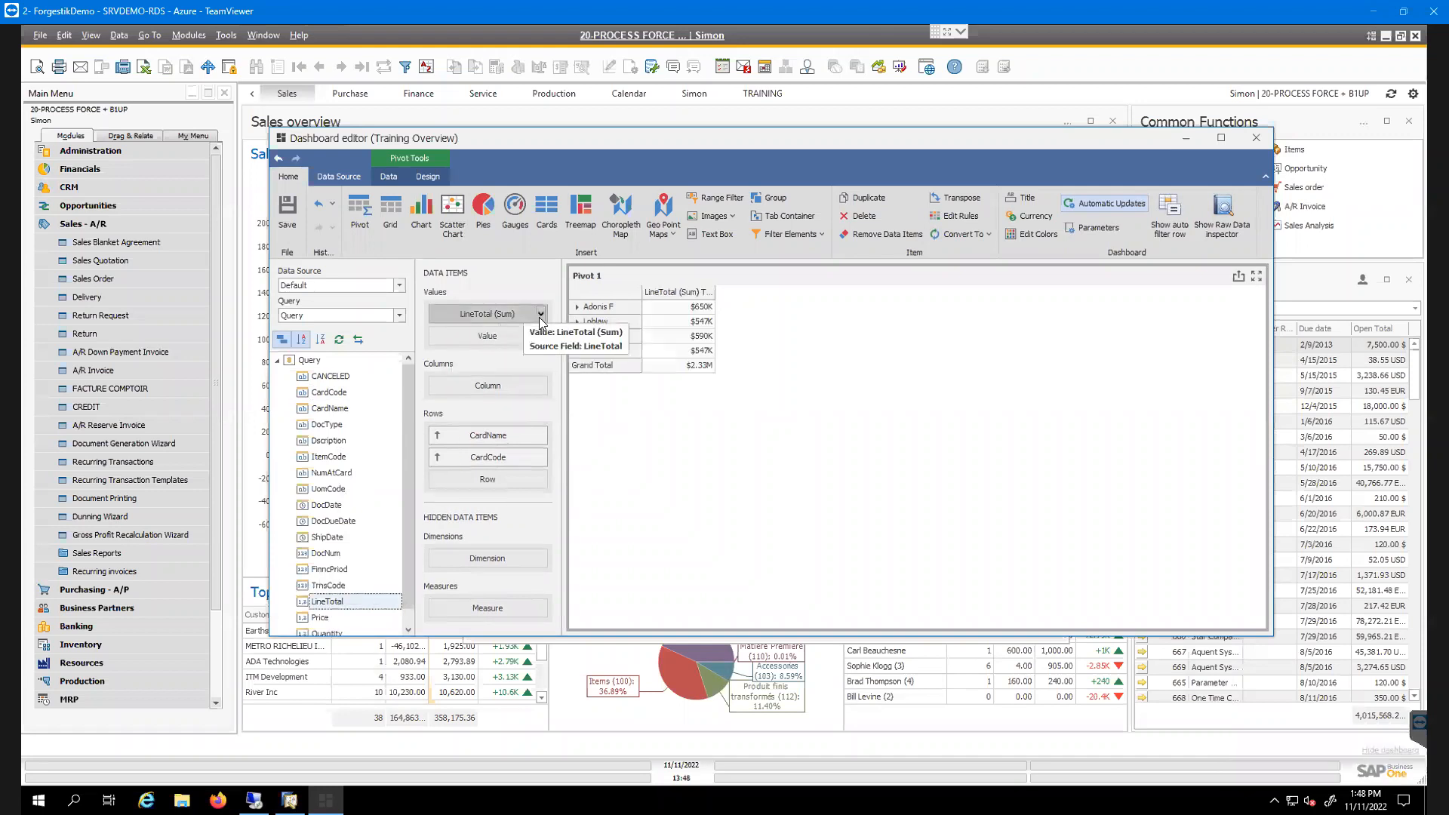
click(539, 316)
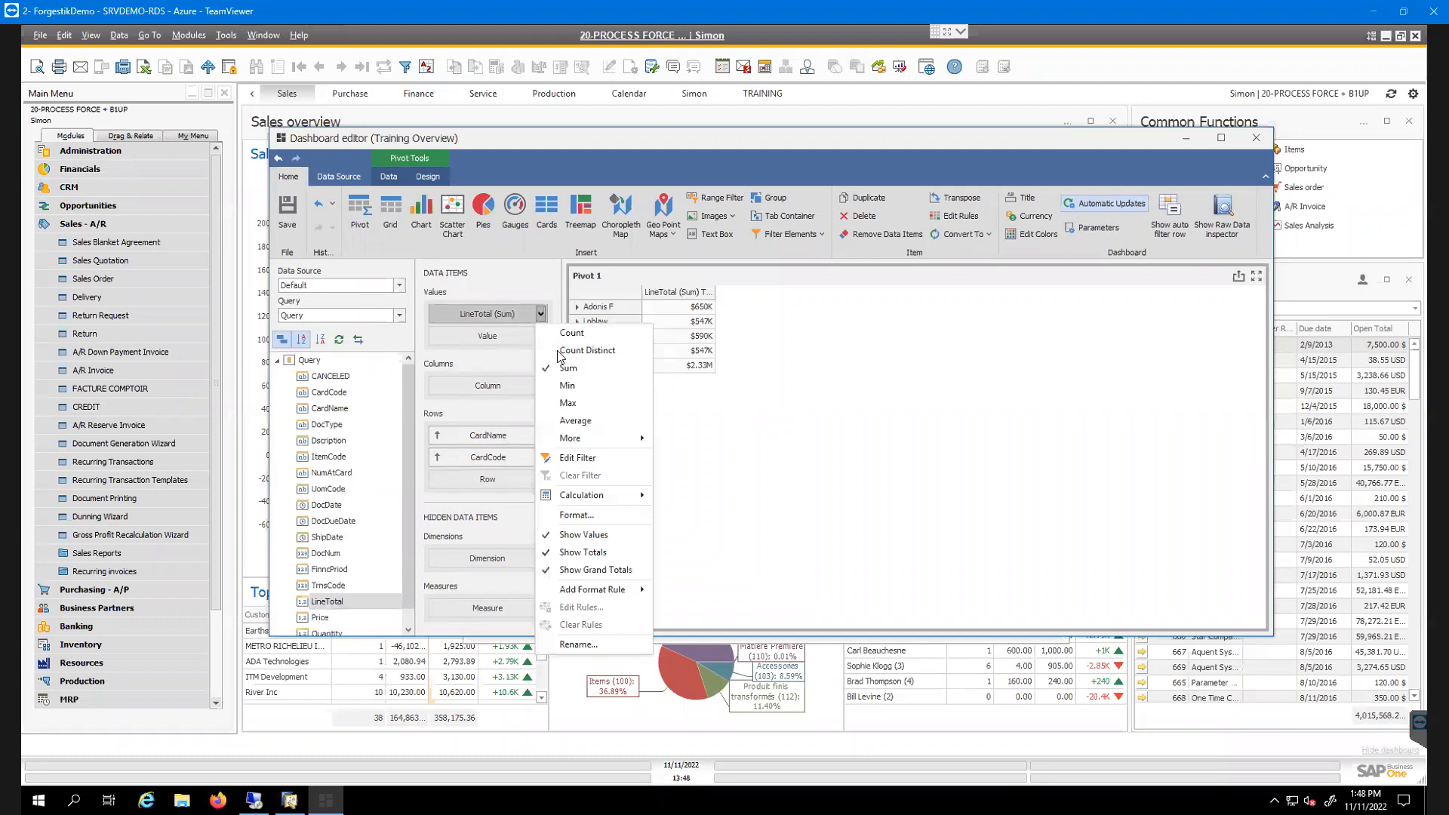
mouse_move(604, 441)
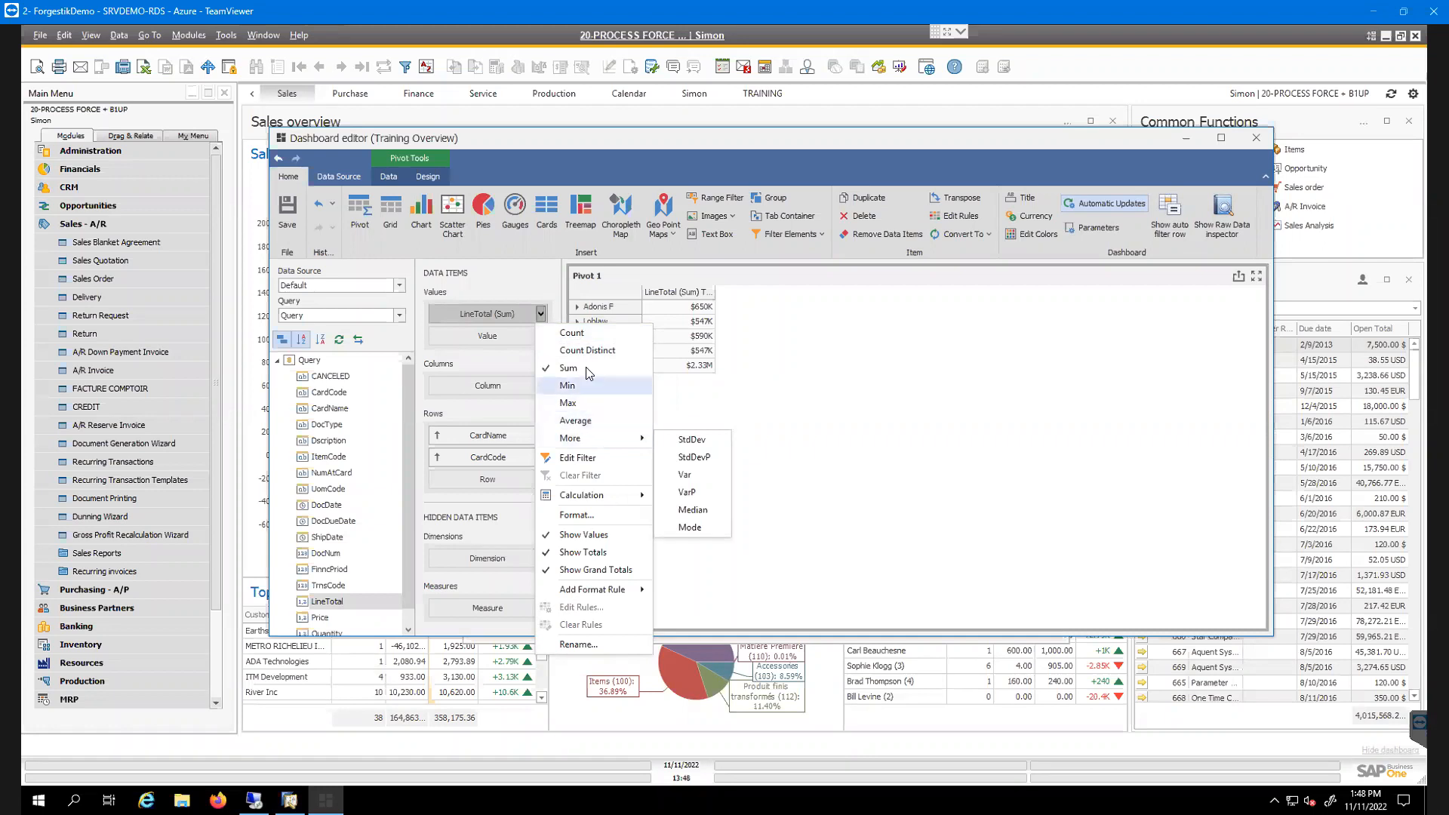
click(860, 389)
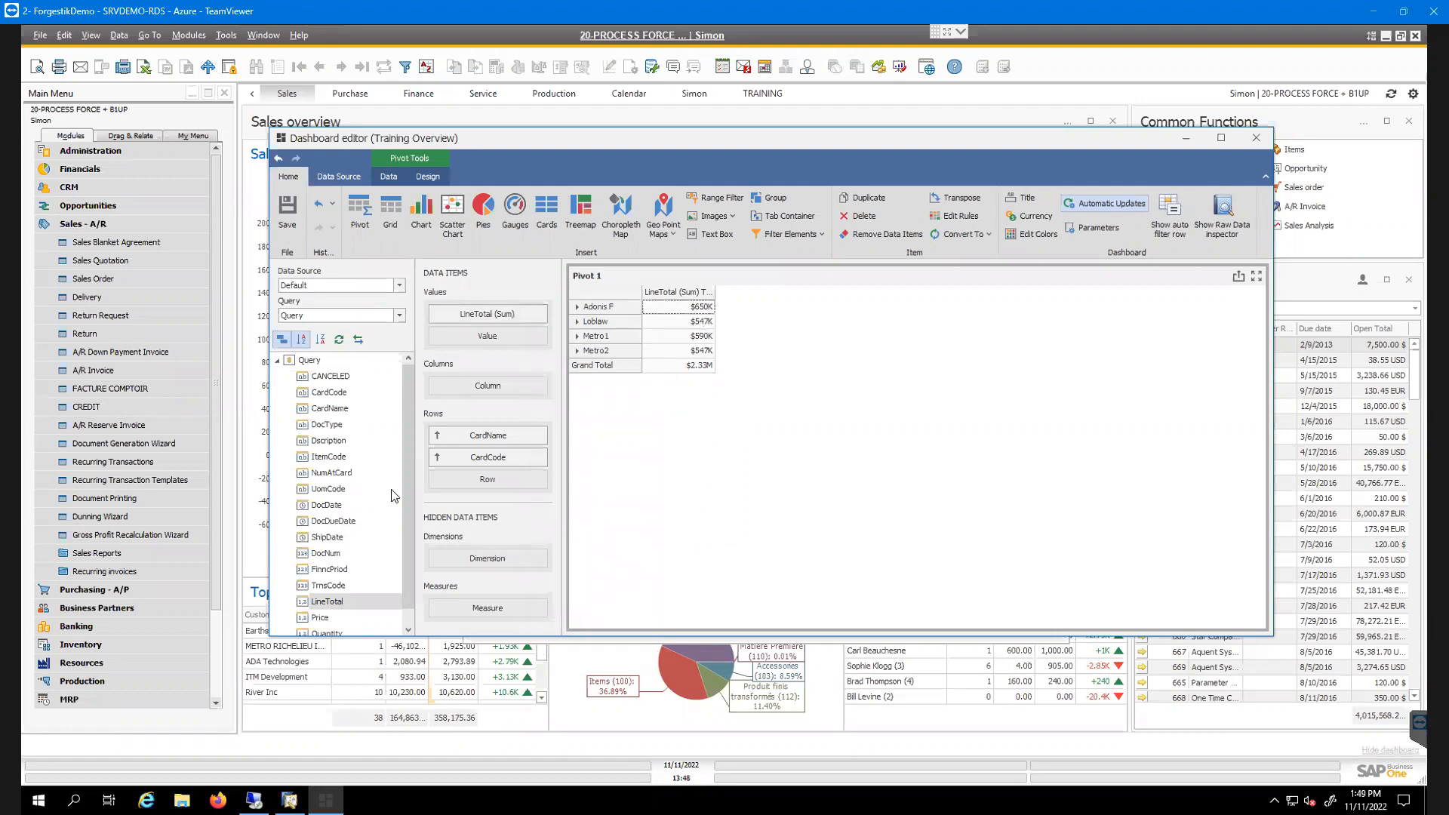
drag(408, 515, 407, 515)
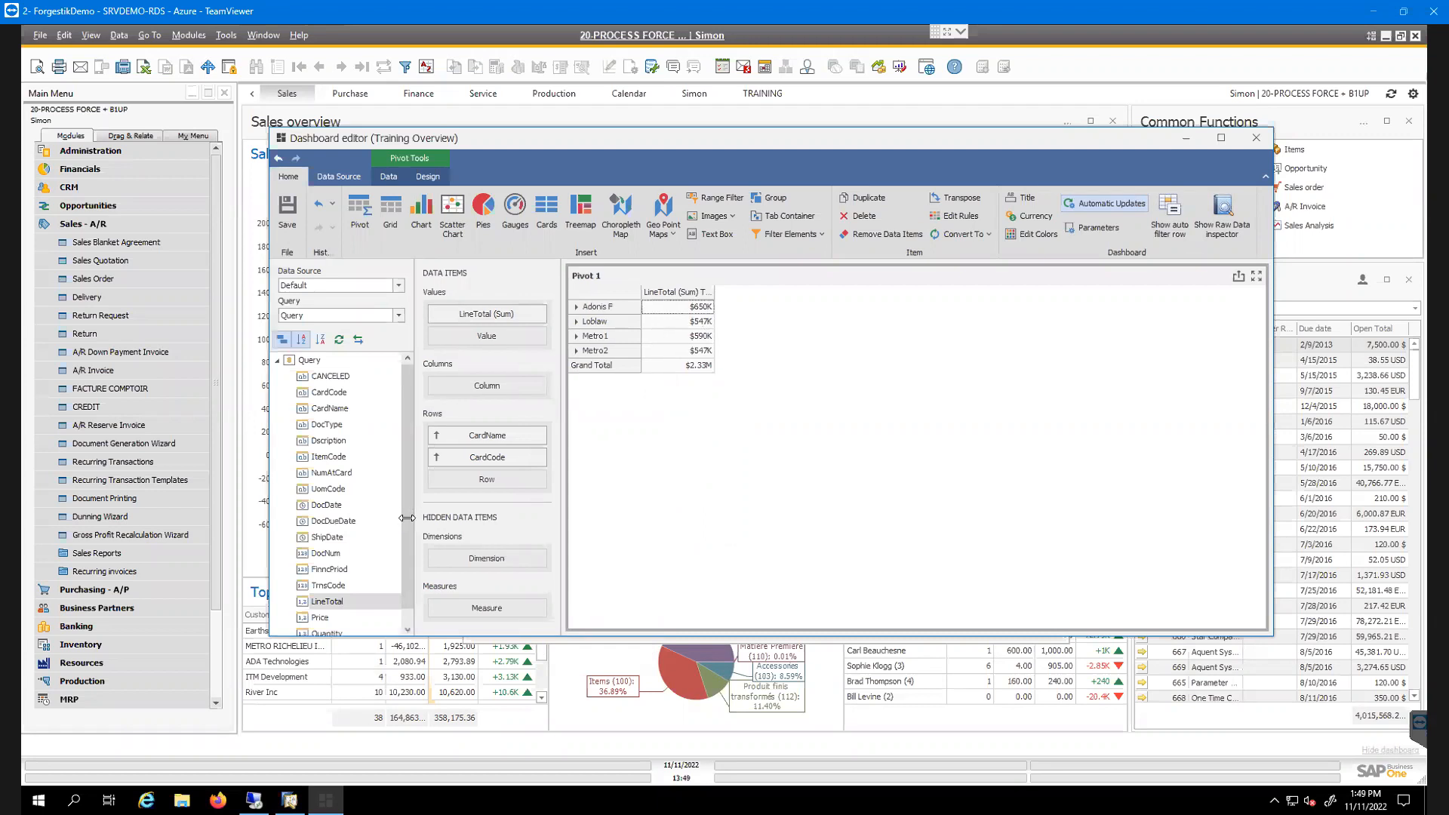
Add DocNum as a second pivot value and summarize it by Count Distinct
drag(321, 559, 487, 346)
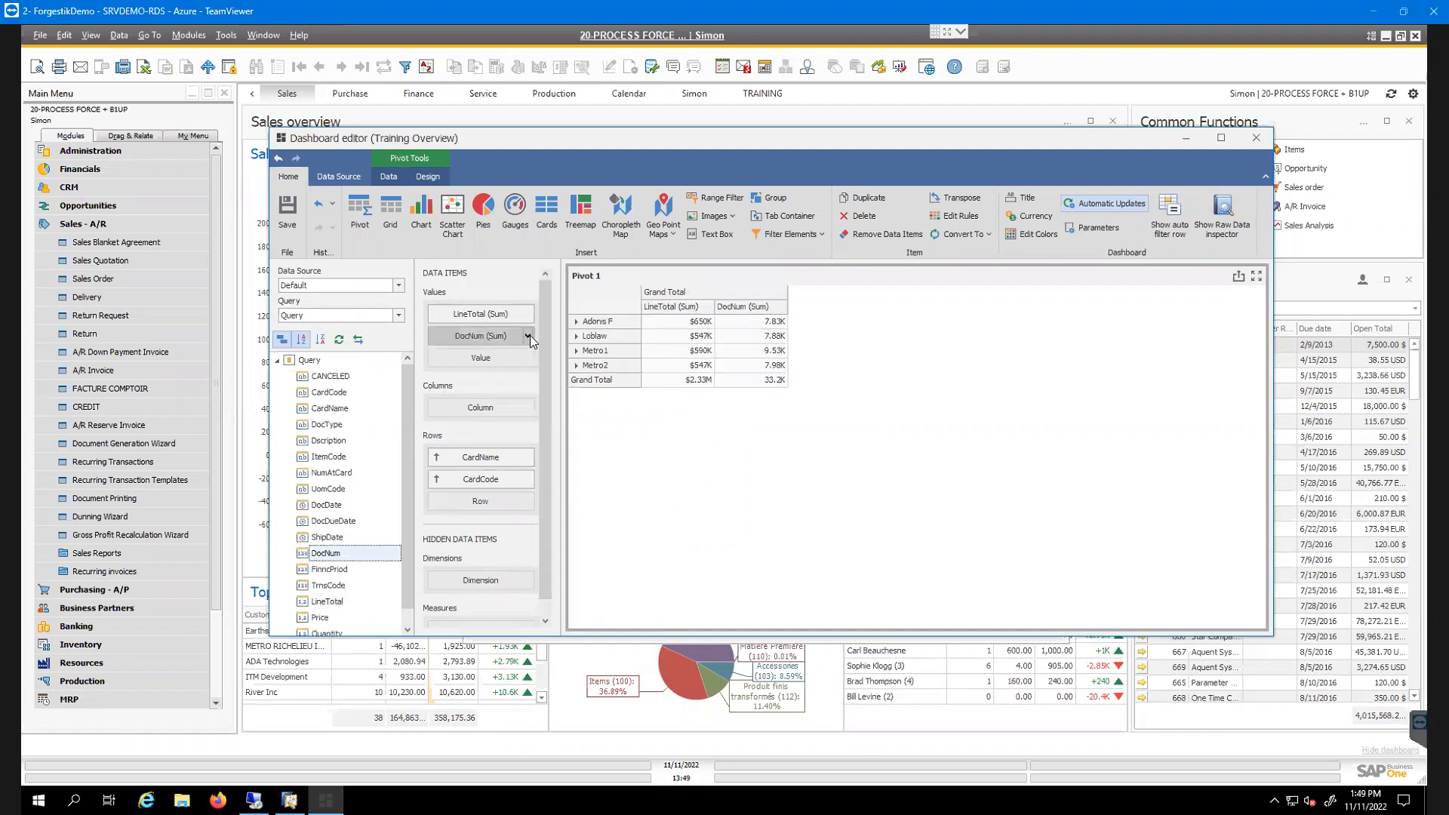
click(530, 336)
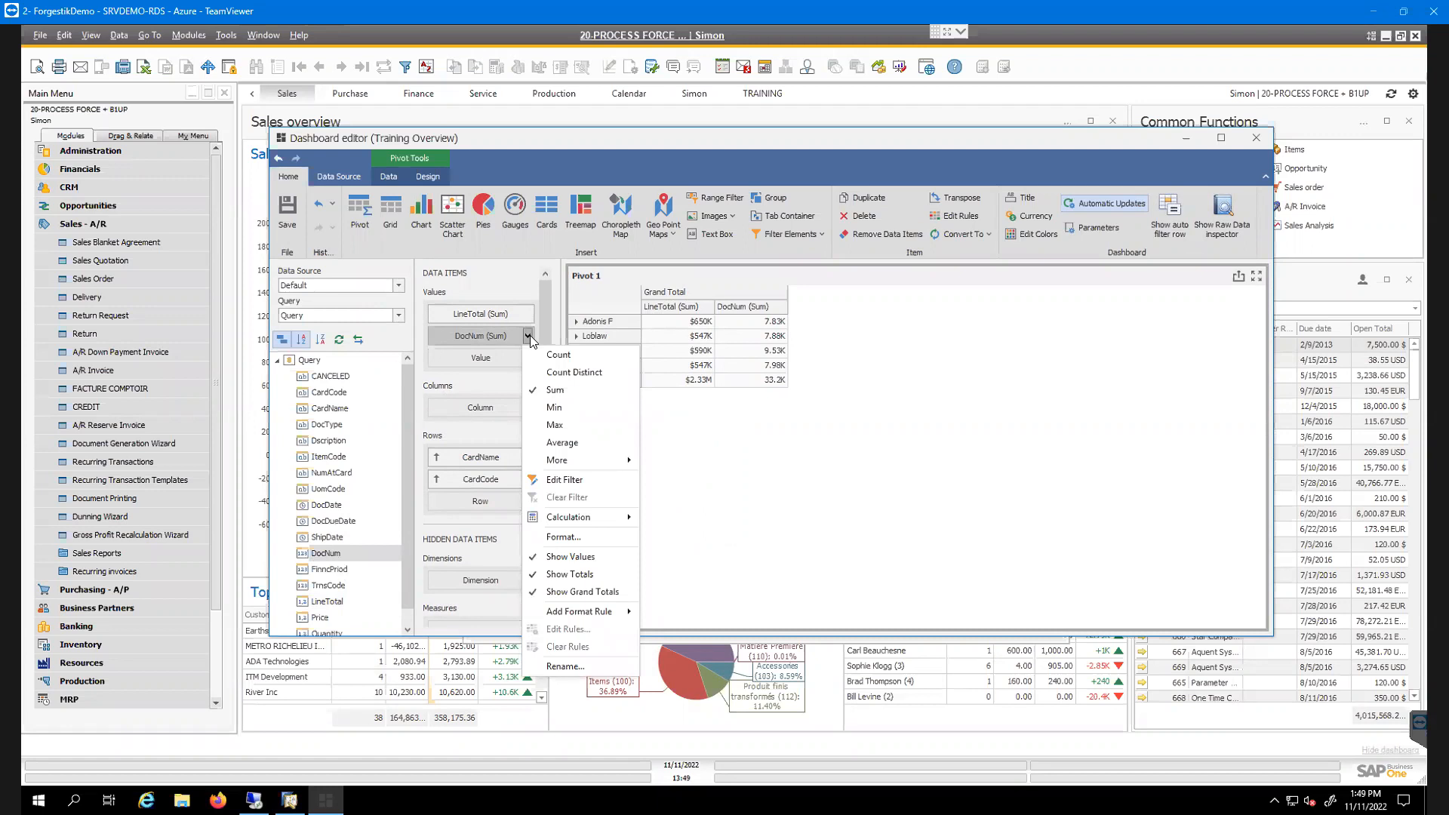
click(588, 374)
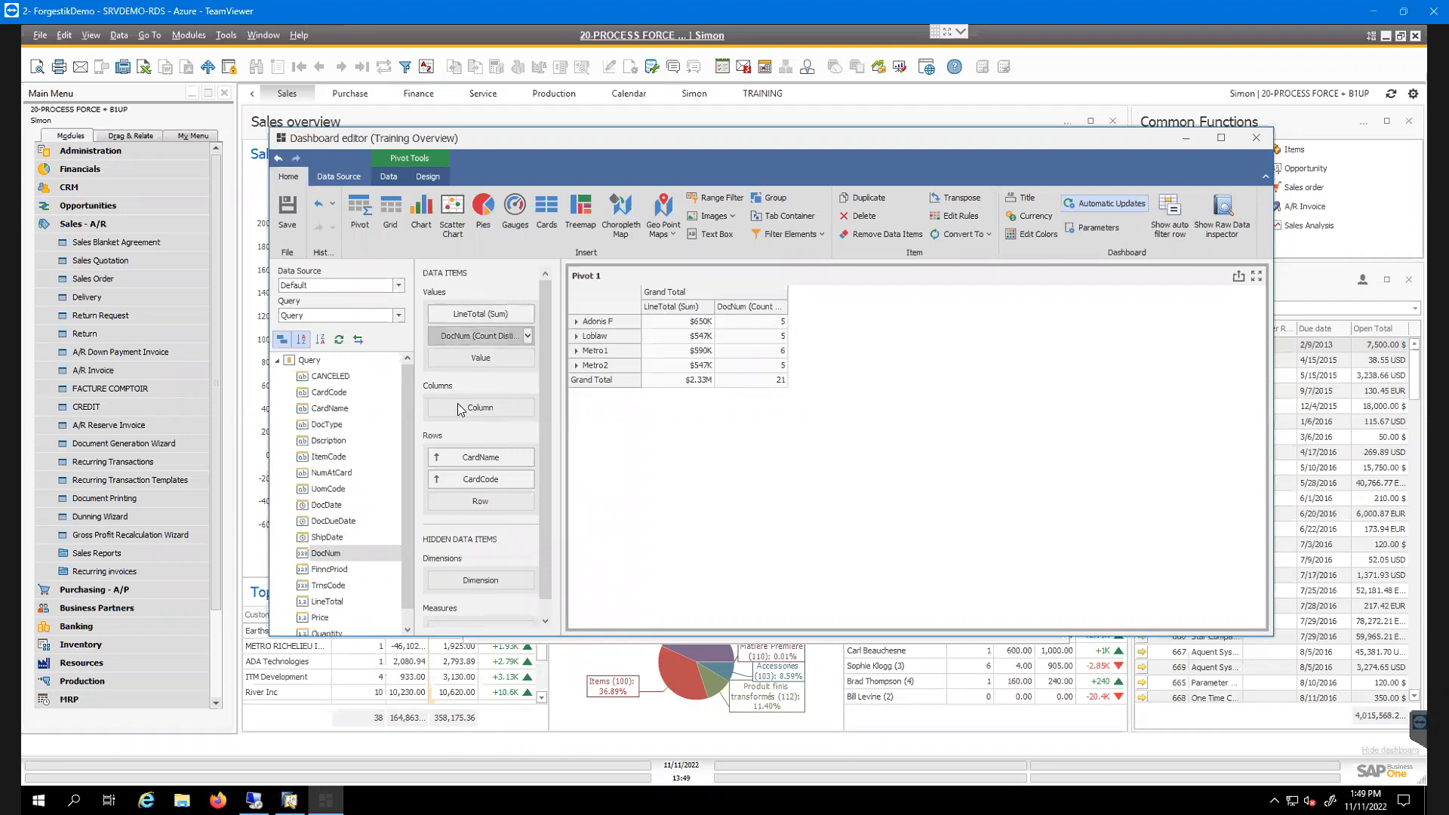
Rename the DocNum count value as No Transactions
click(528, 335)
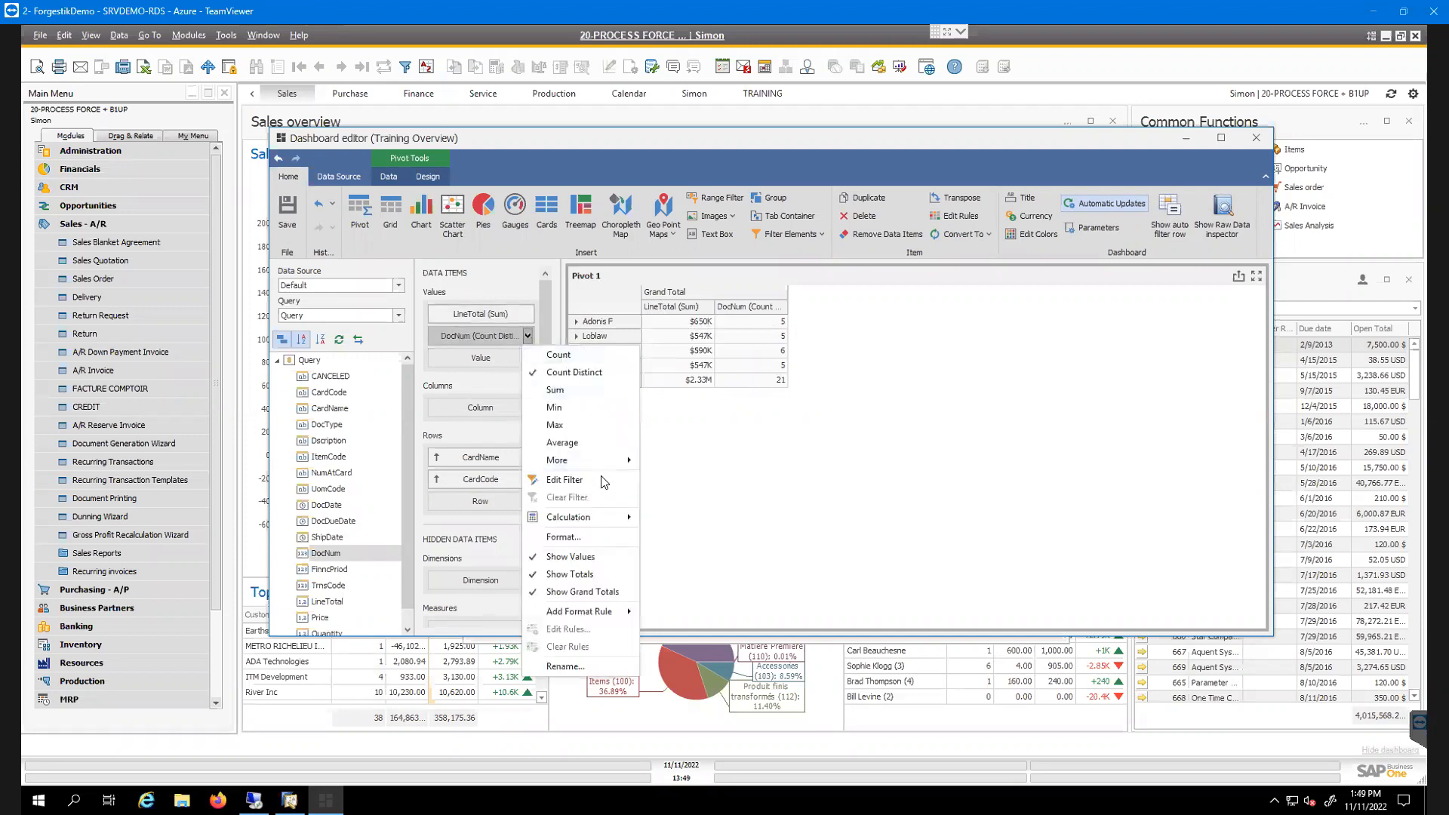
click(574, 667)
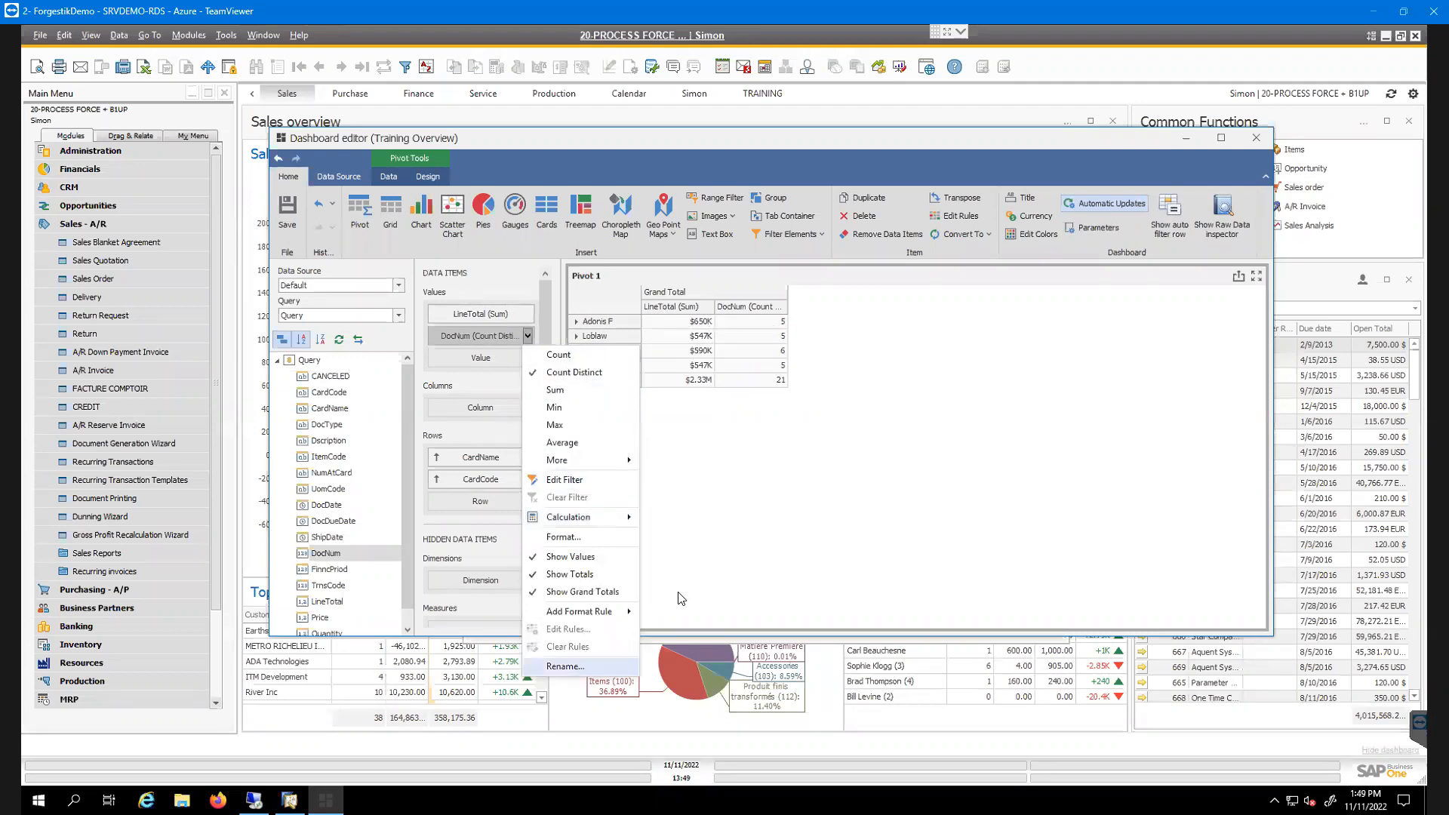
drag(750, 379, 638, 389)
text(No)
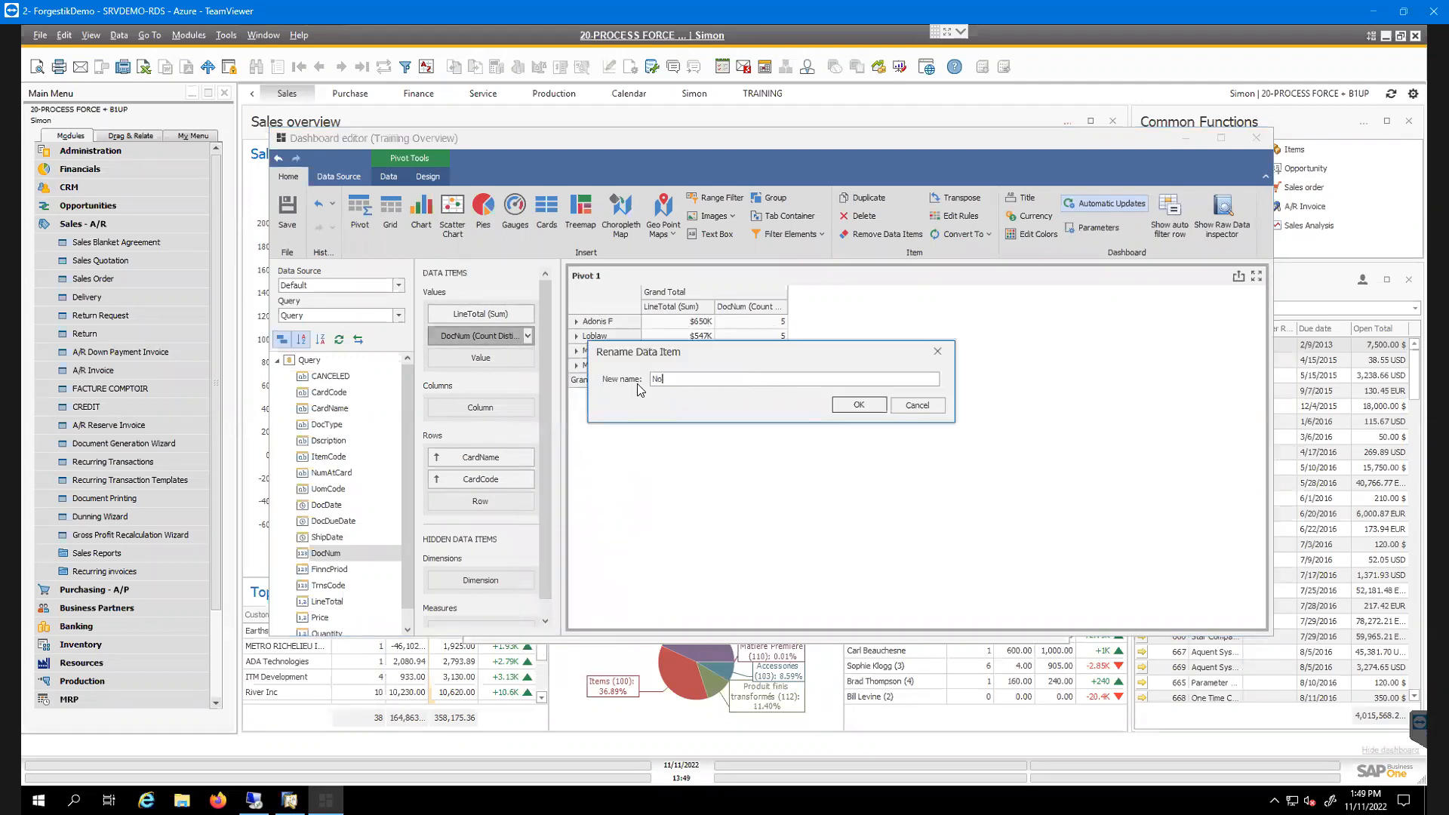
text( Transactions)
click(838, 411)
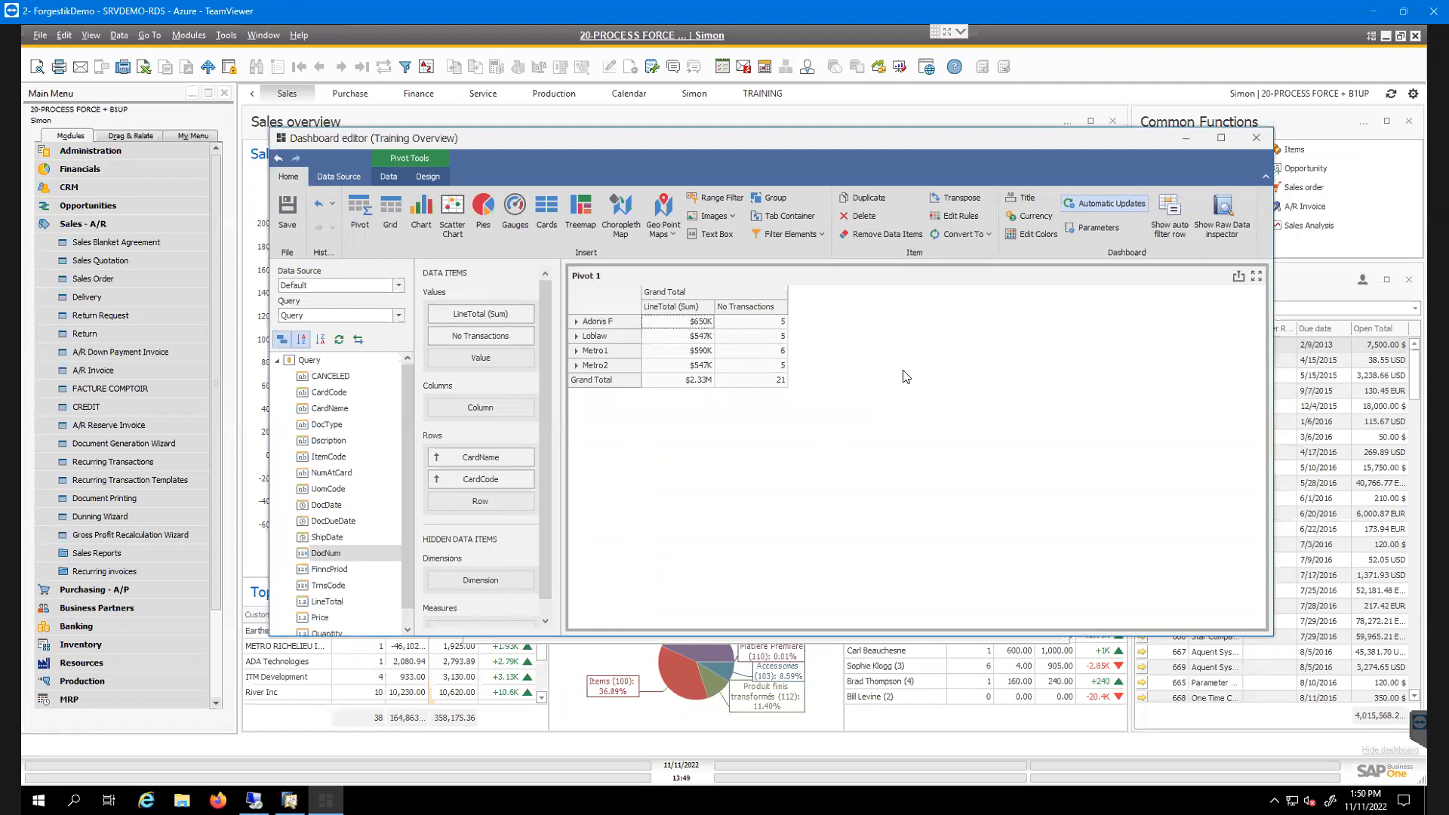
Add a two-color yellow-to-green Gradient Ranges format rule with 10 percentage ranges, calculated by and applied to LineTotal (Sum)
right_click(668, 330)
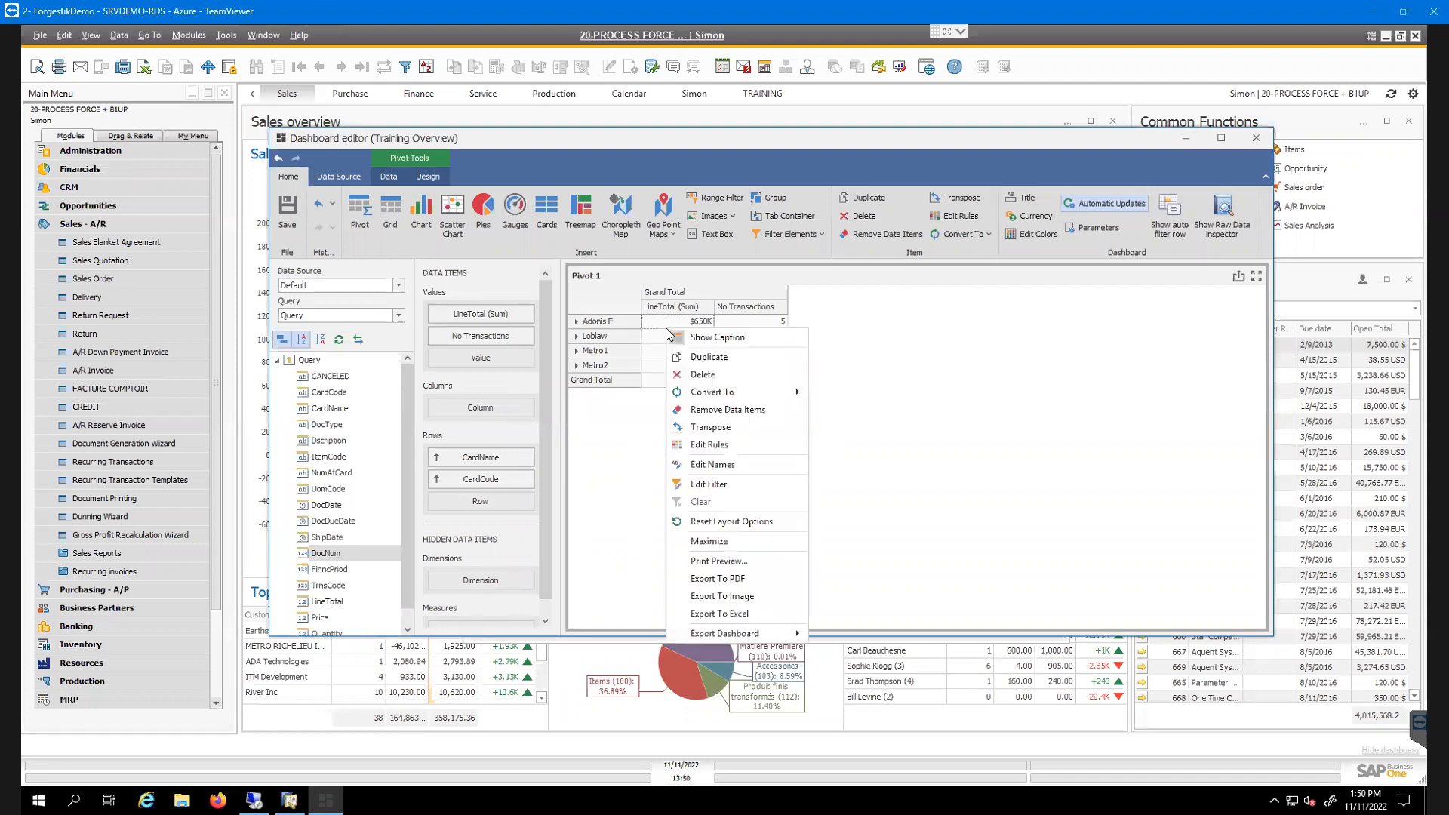
click(736, 446)
click(604, 461)
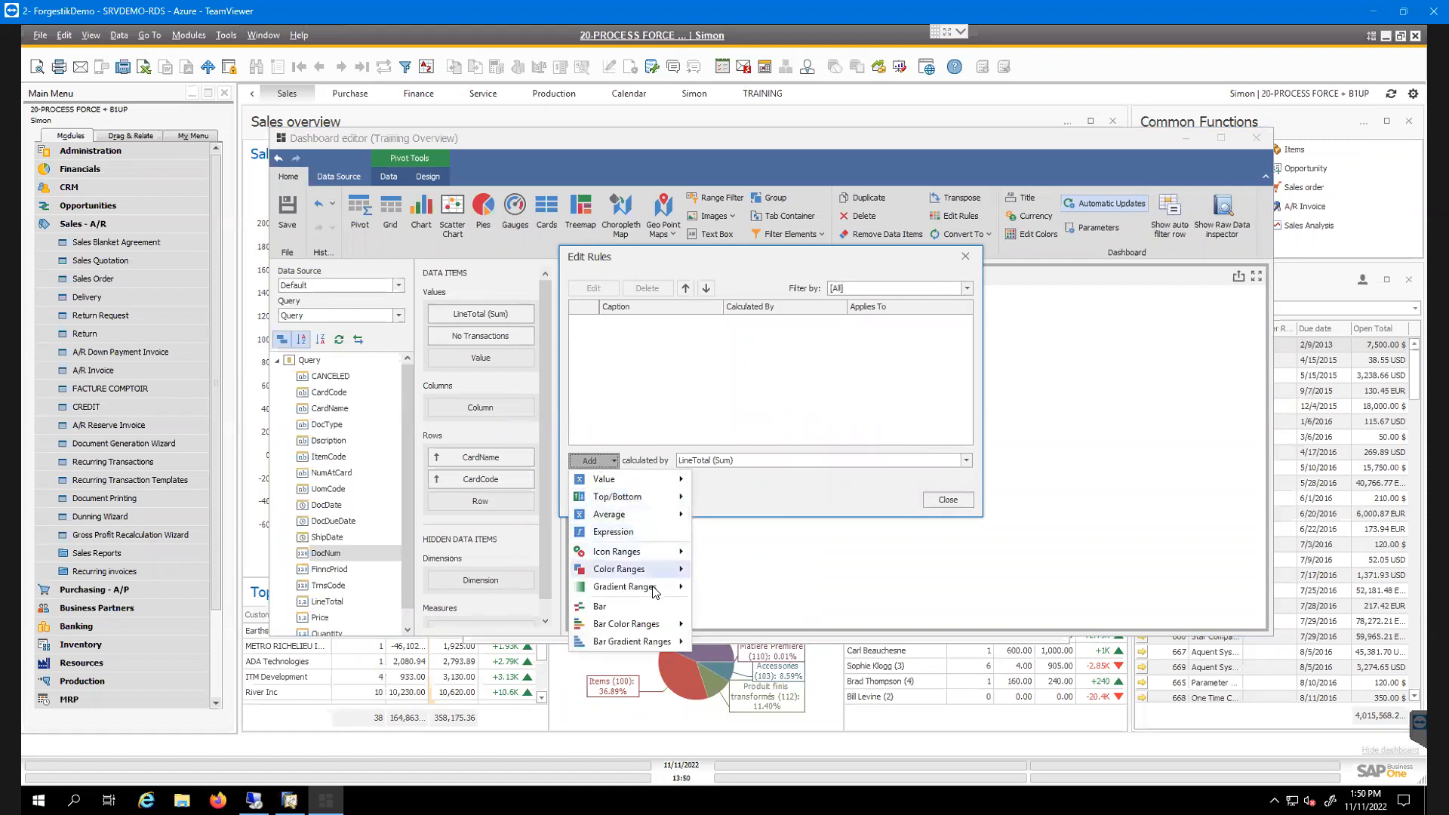
mouse_move(655, 591)
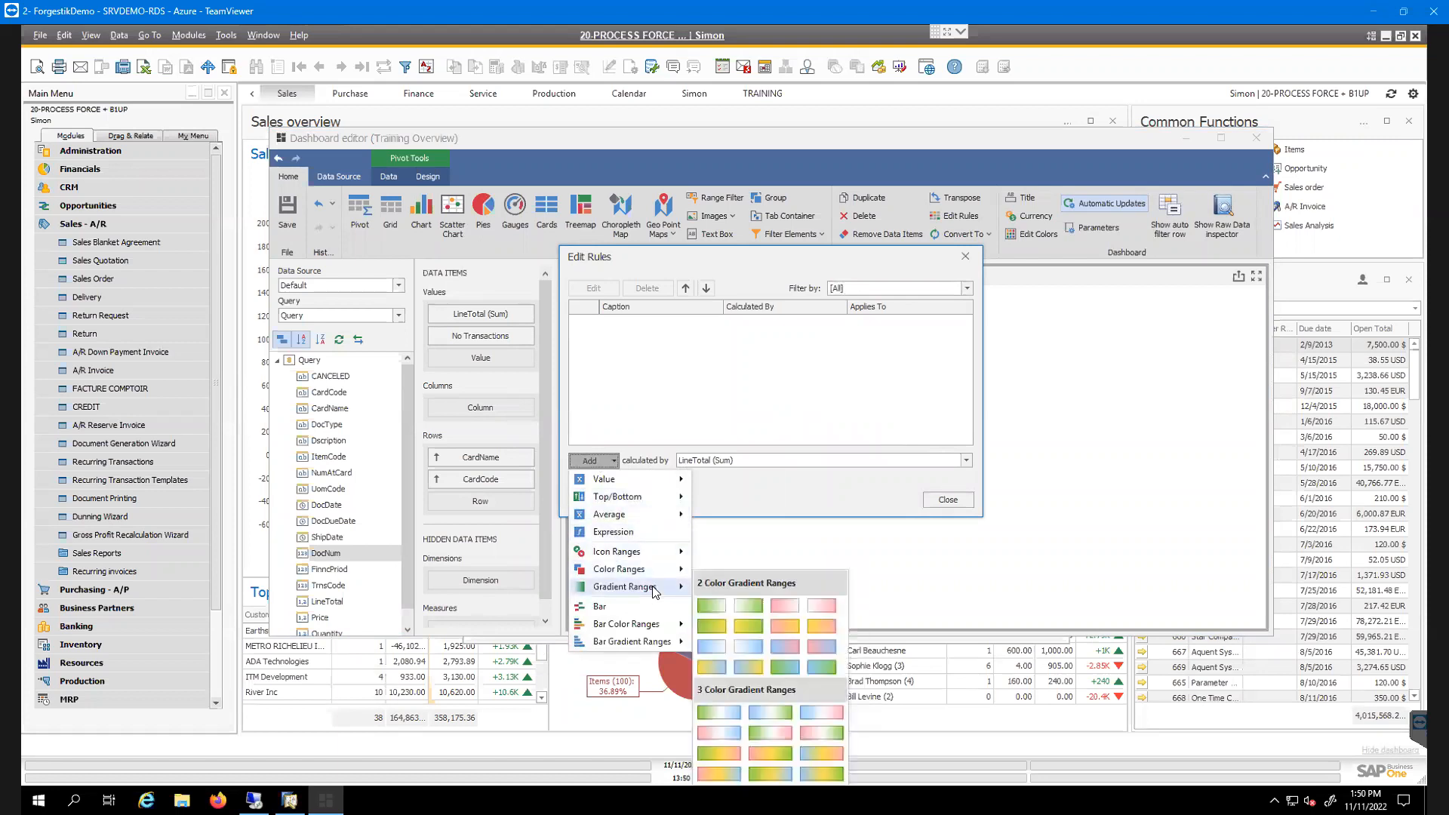
click(756, 626)
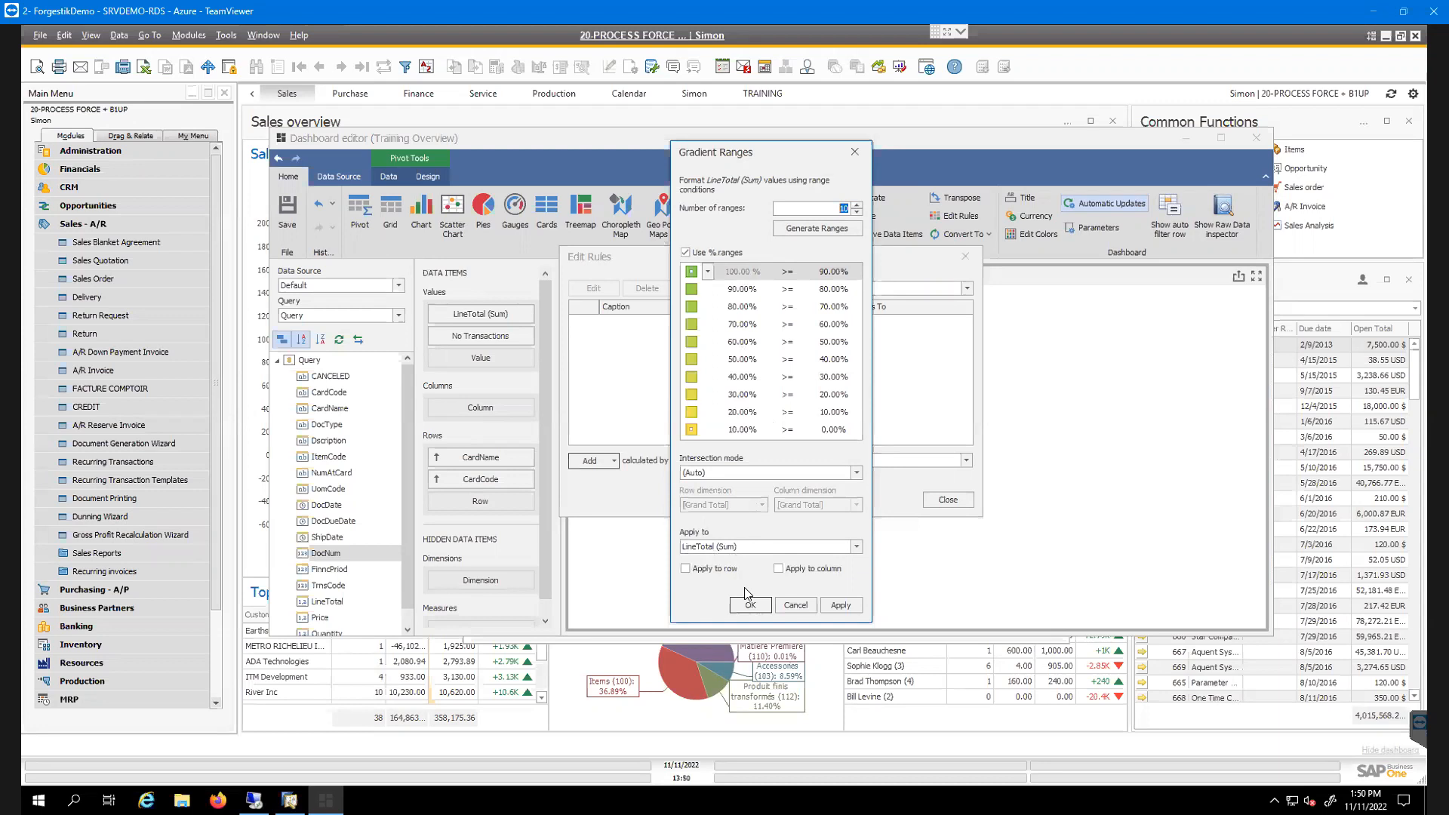
click(840, 605)
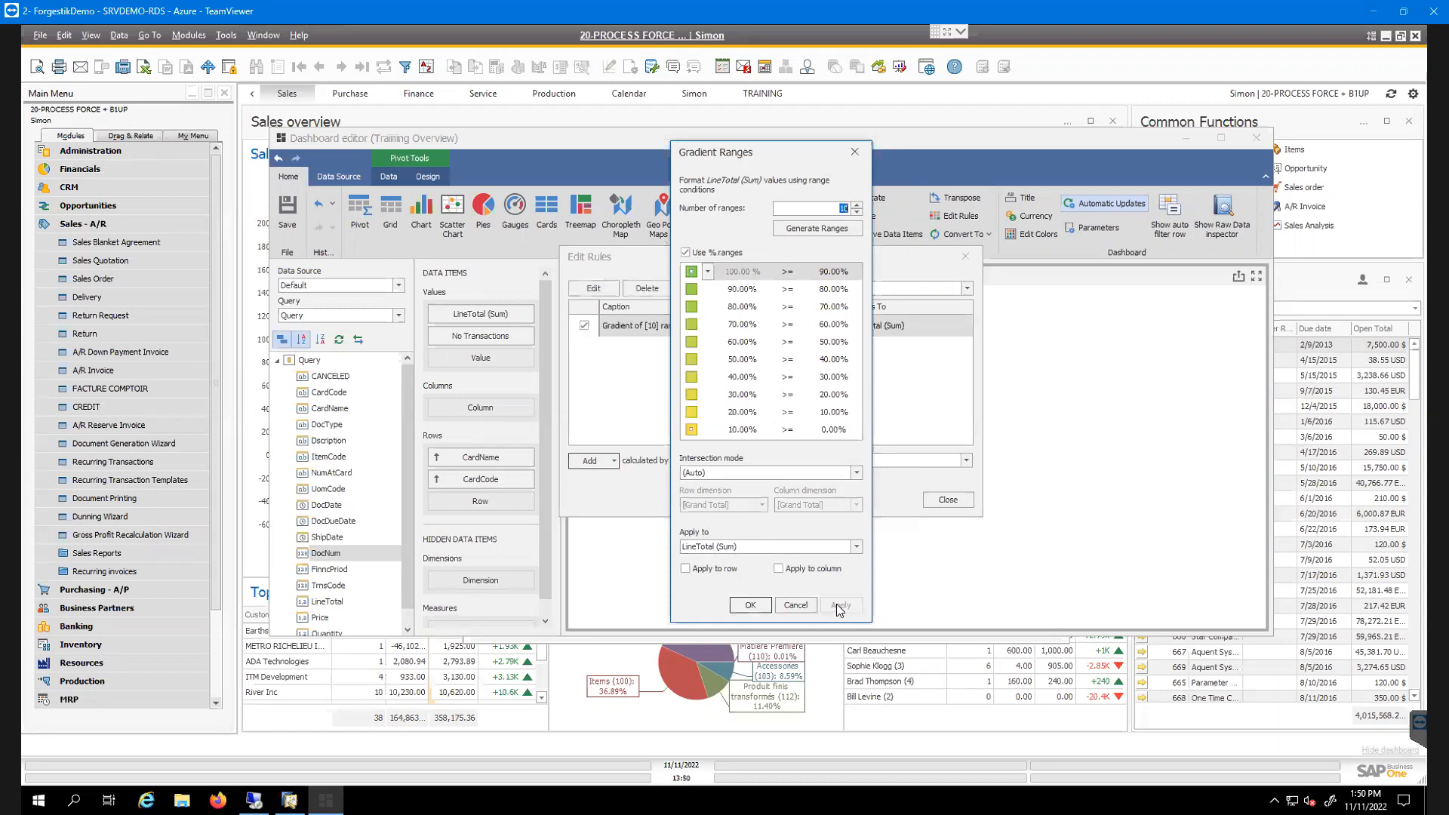
click(751, 606)
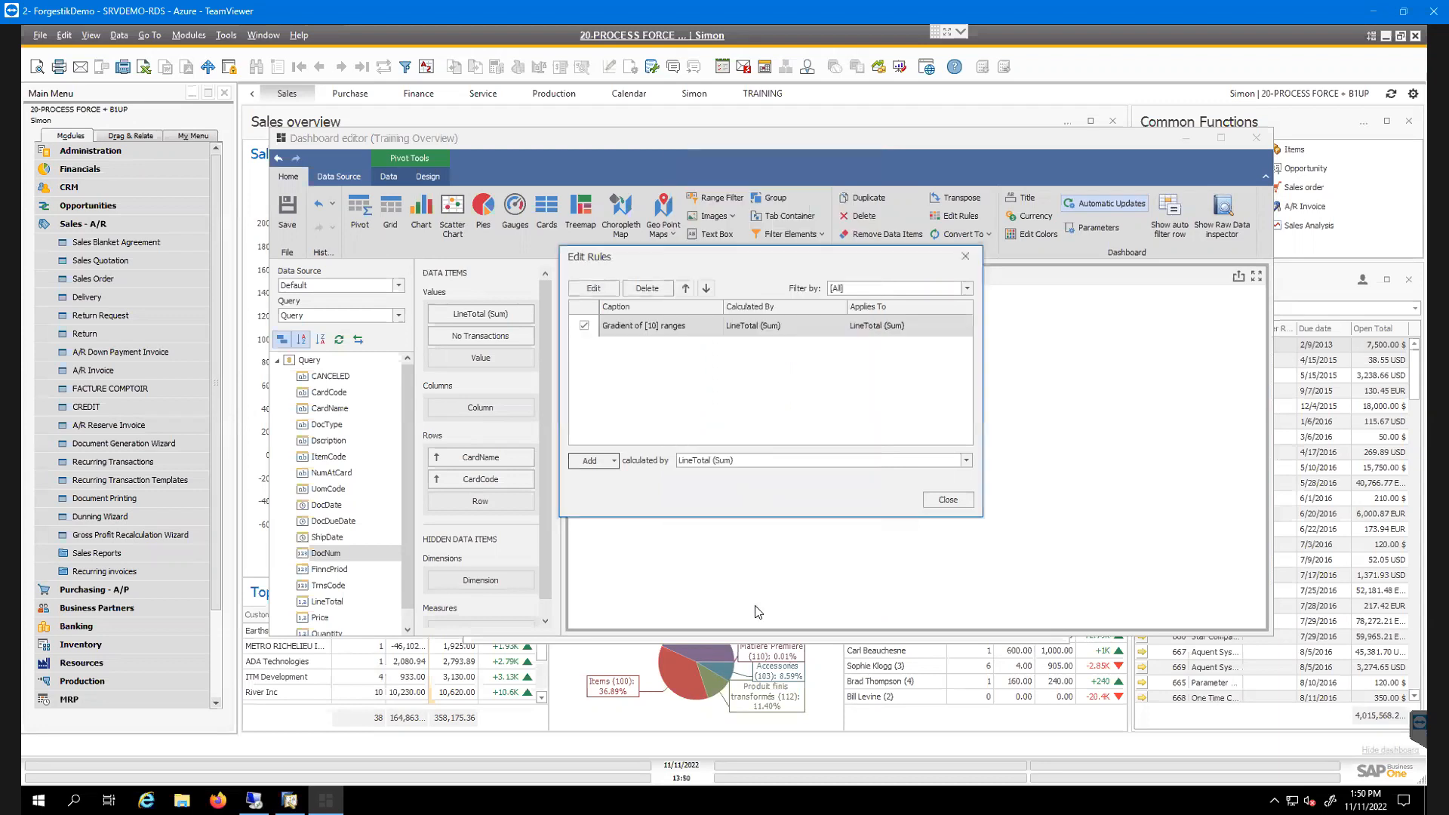
click(945, 499)
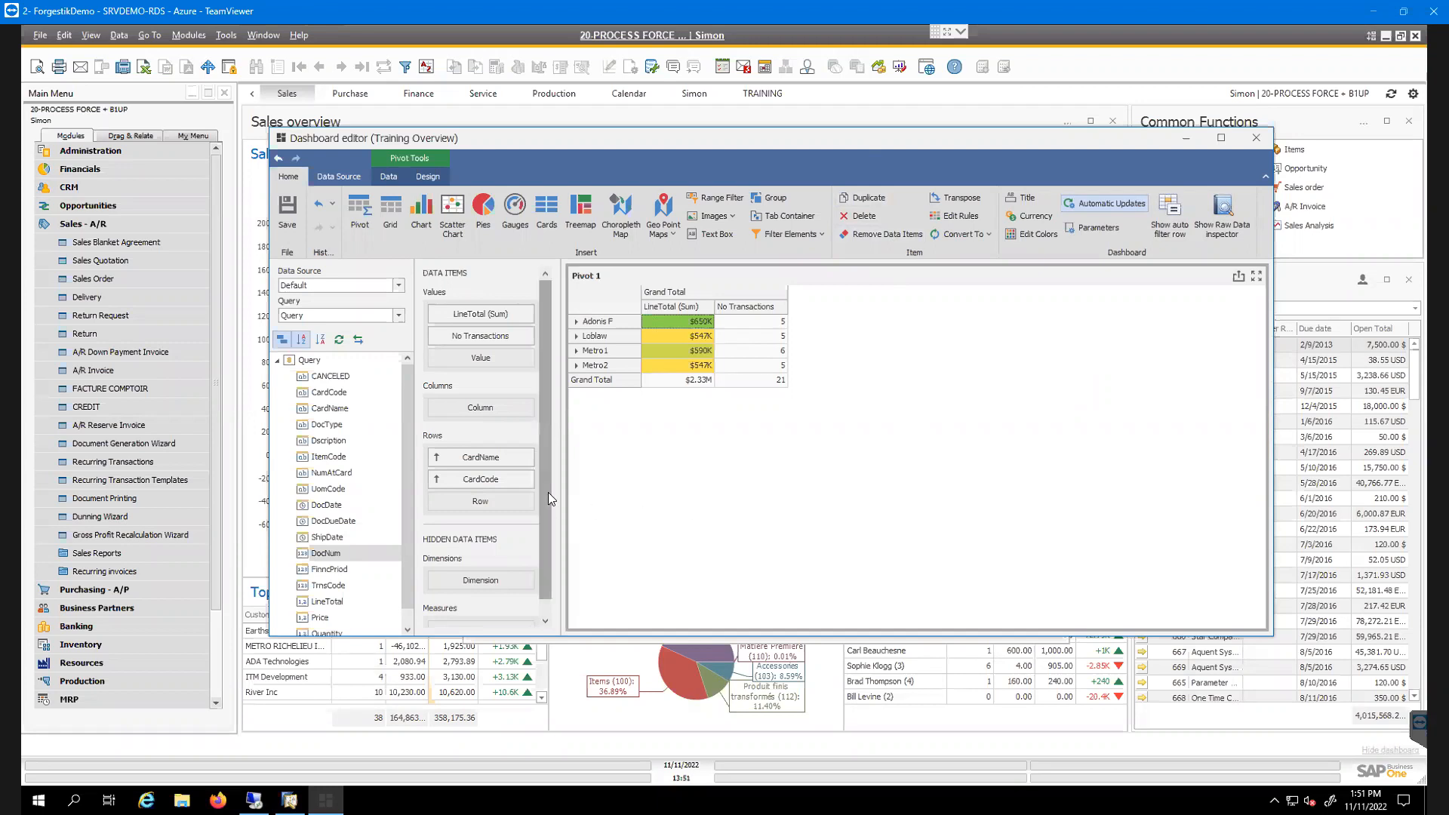
mouse_move(548, 492)
mouse_down()
mouse_move(548, 524)
mouse_move(551, 483)
mouse_up()
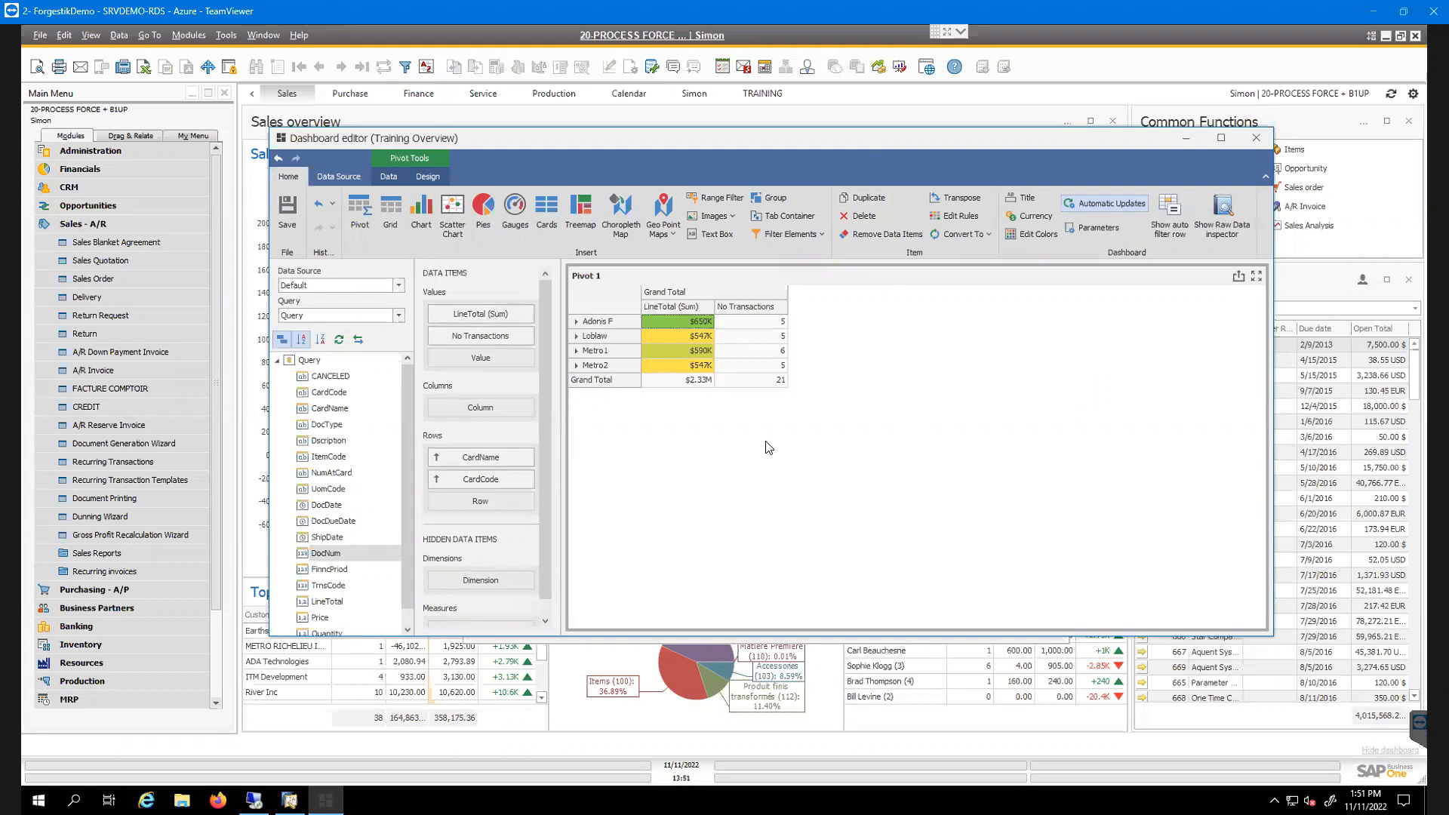
Rename the pivot item as "$ per Transcation"
right_click(585, 281)
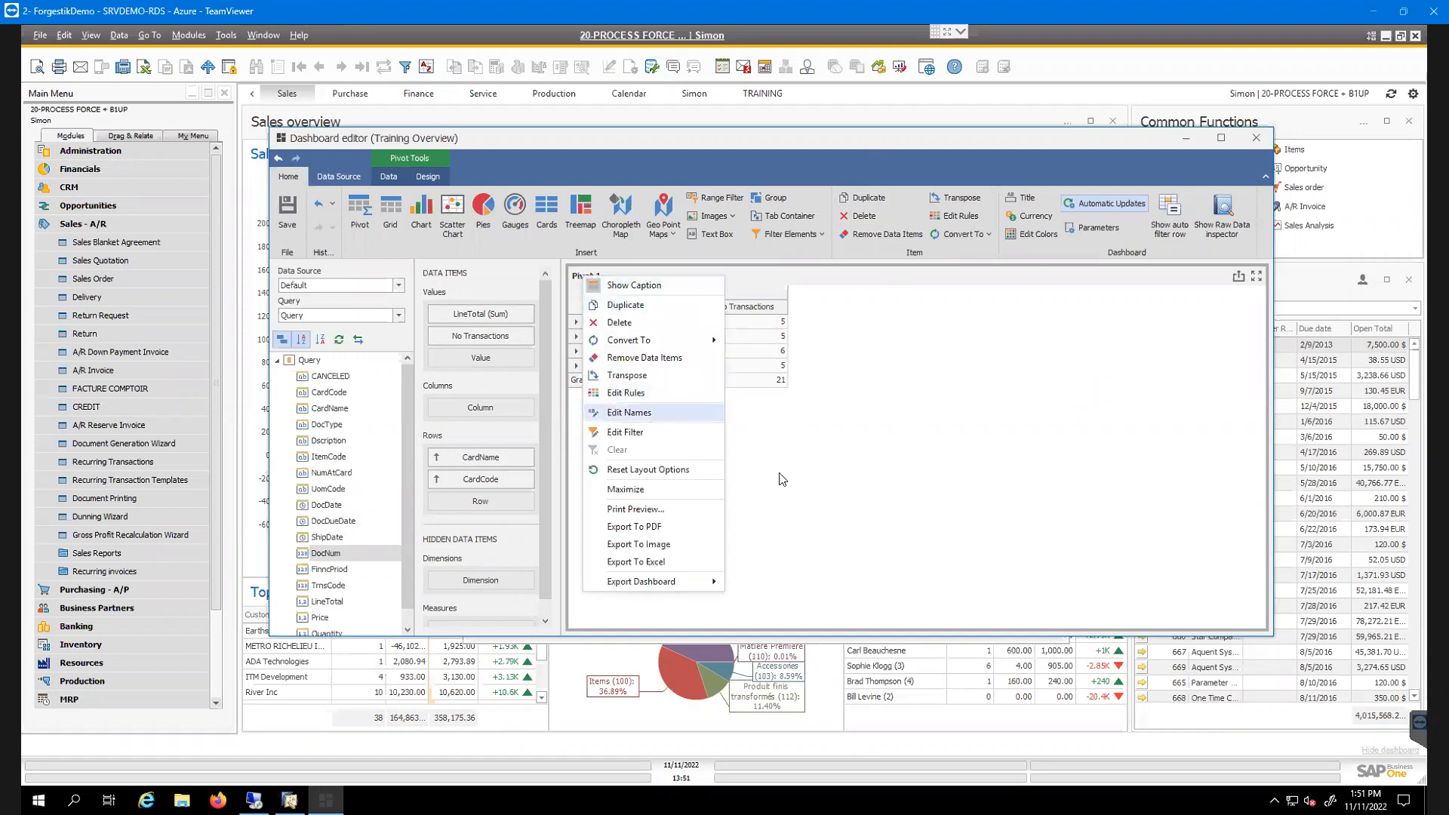
click(661, 415)
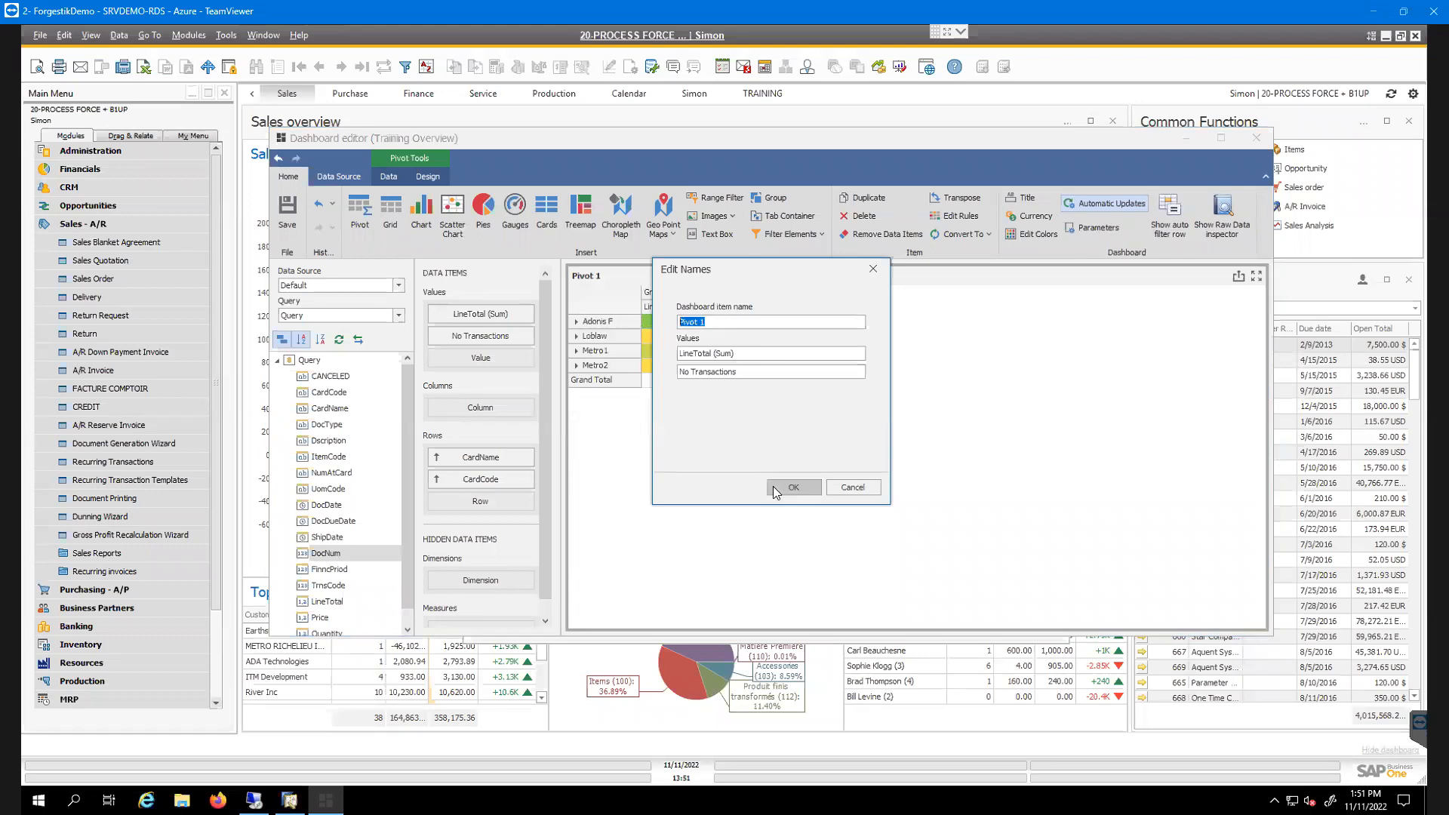
text($ per Treannscation)
click(789, 488)
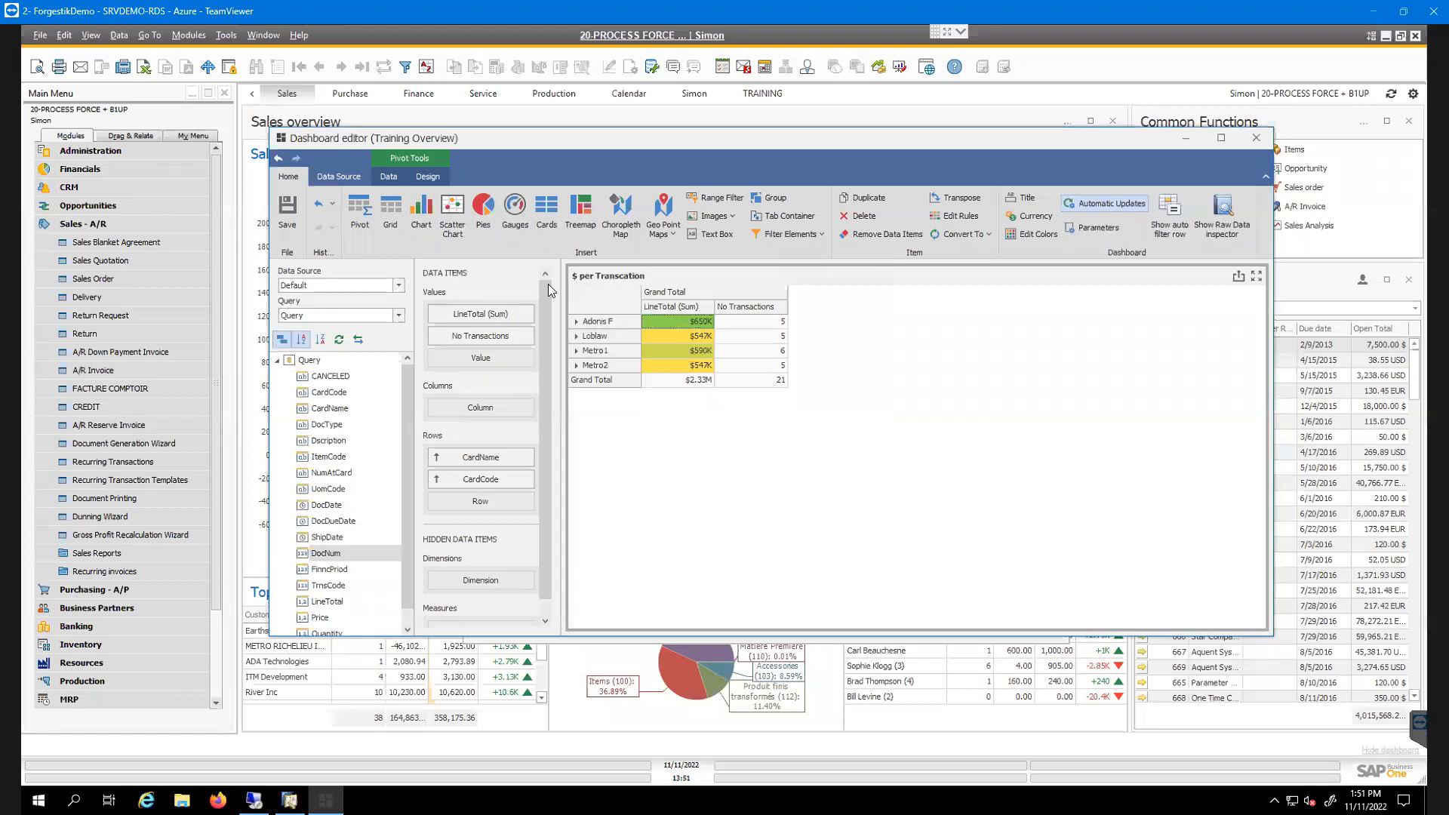
Insert a grid item into the dashboard with CardCode and ItemCode as its columns
click(392, 219)
click(394, 209)
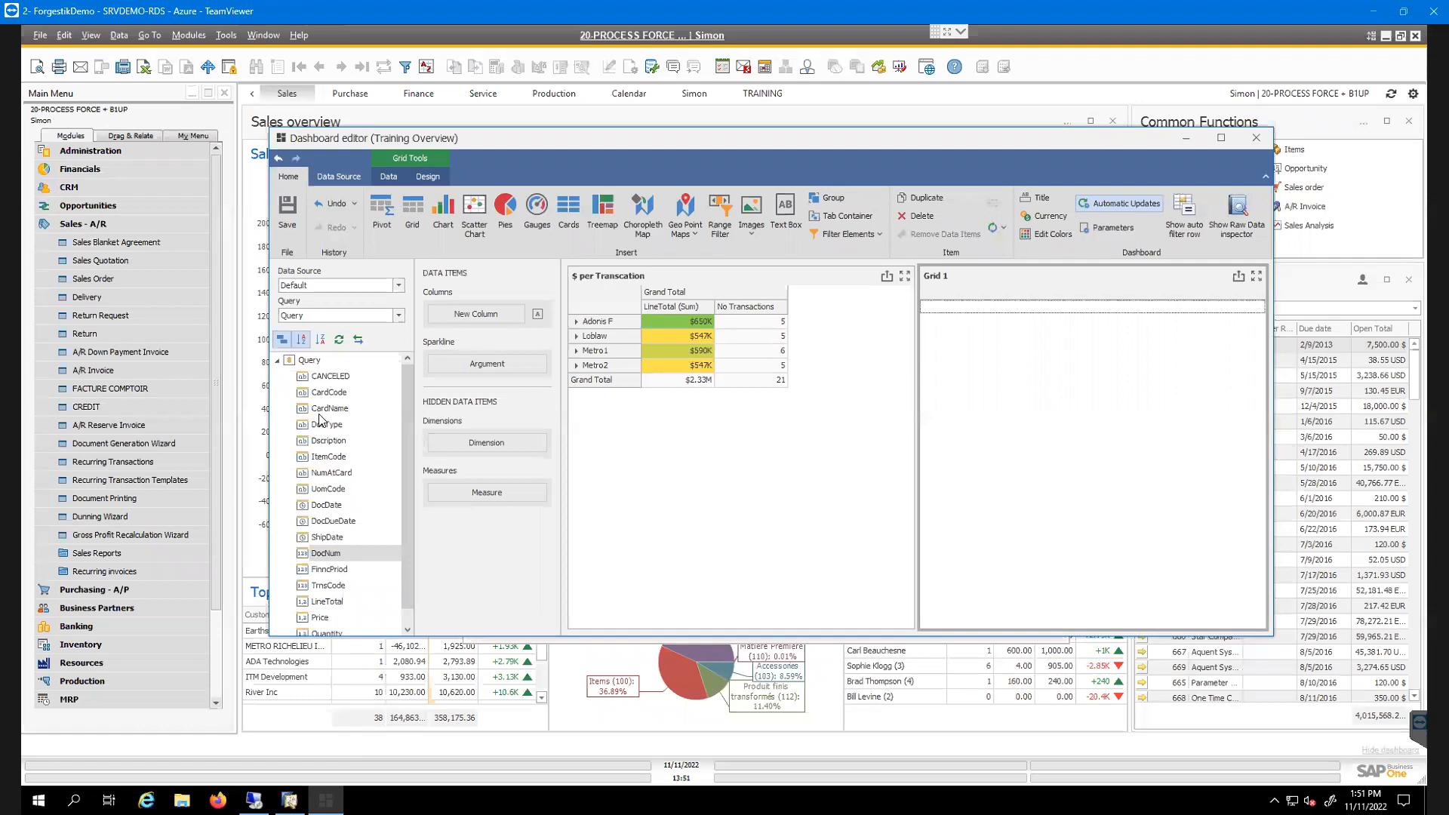
drag(329, 393, 475, 323)
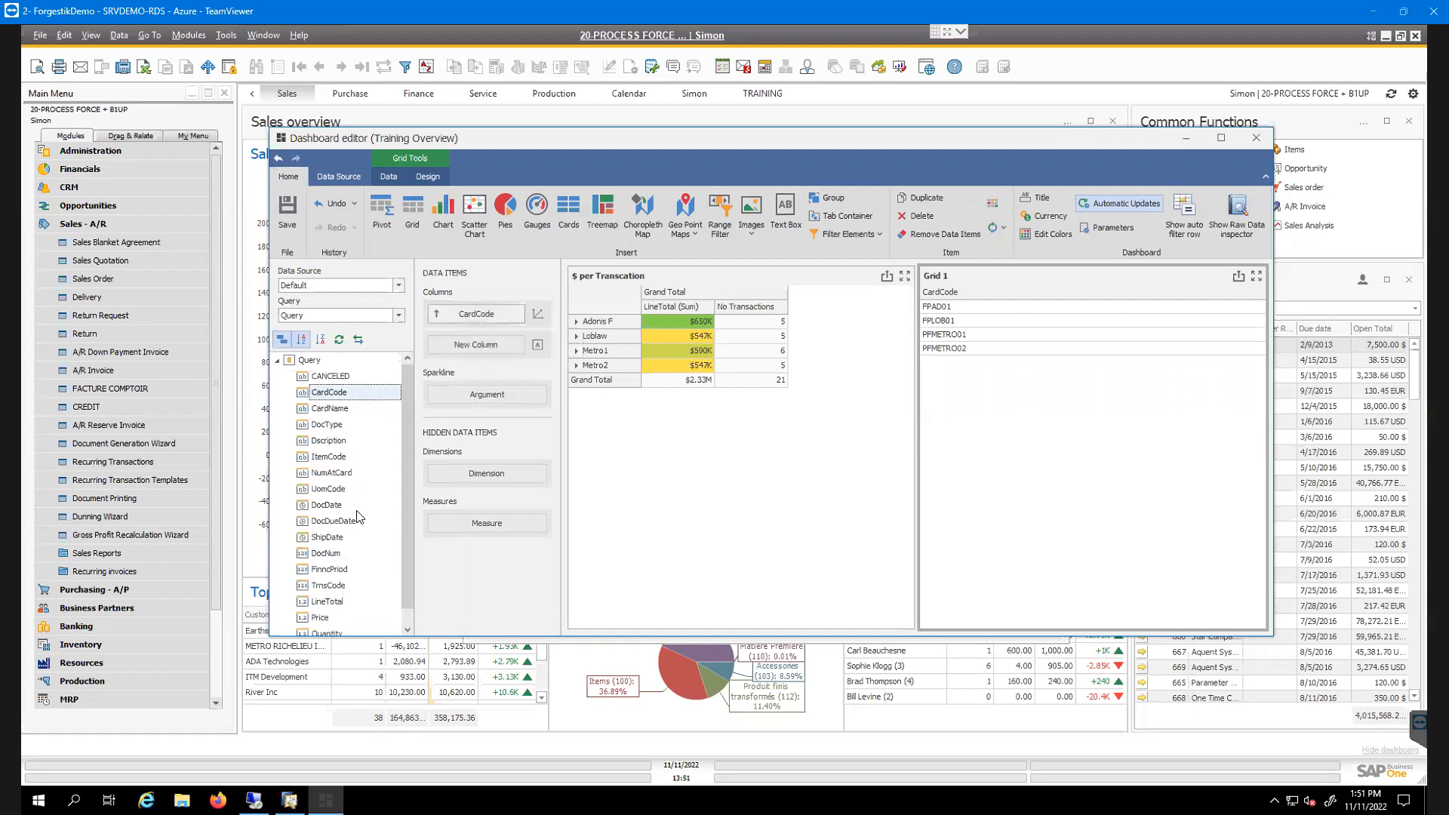
drag(409, 580, 408, 581)
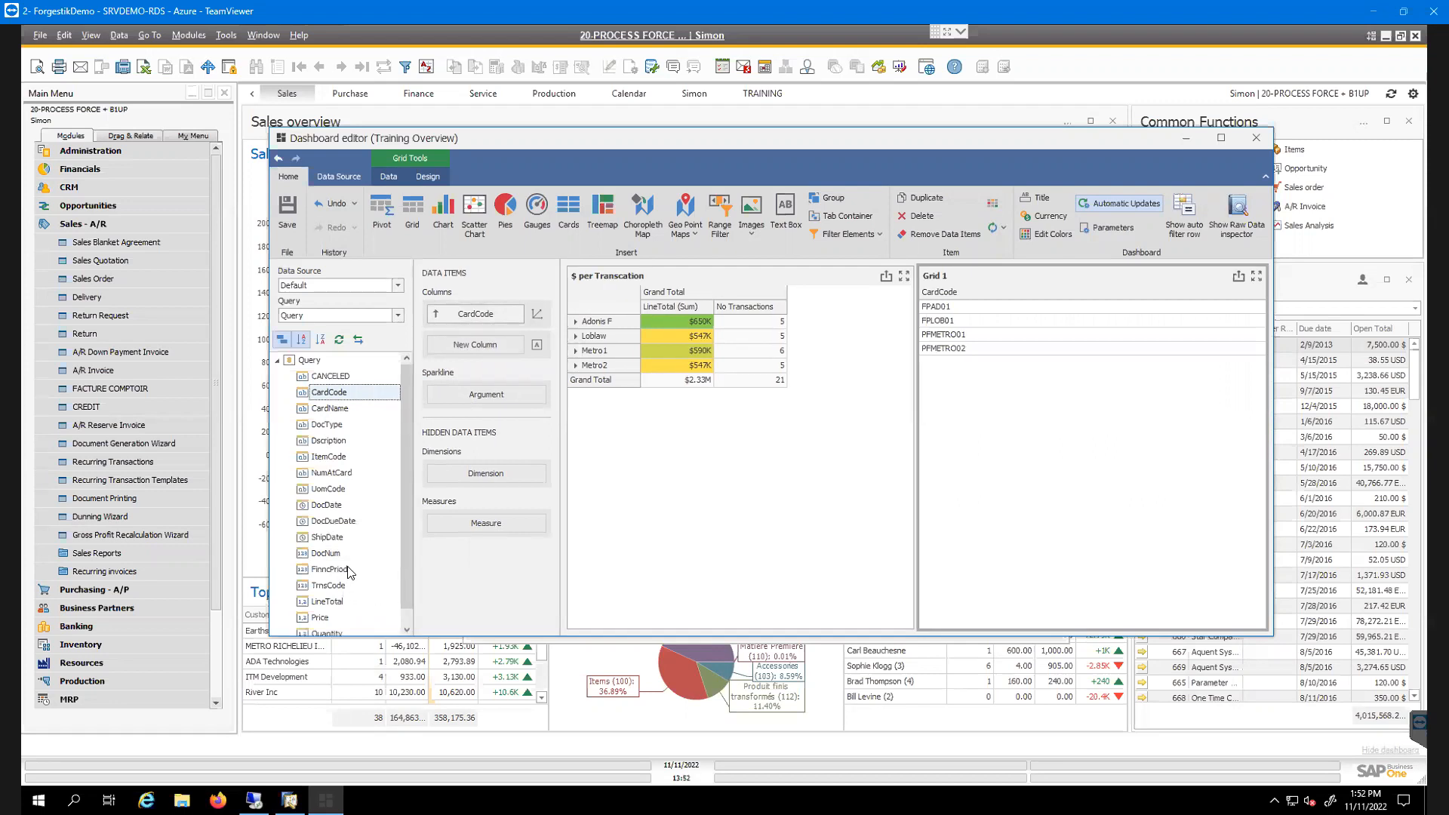
drag(329, 458, 492, 349)
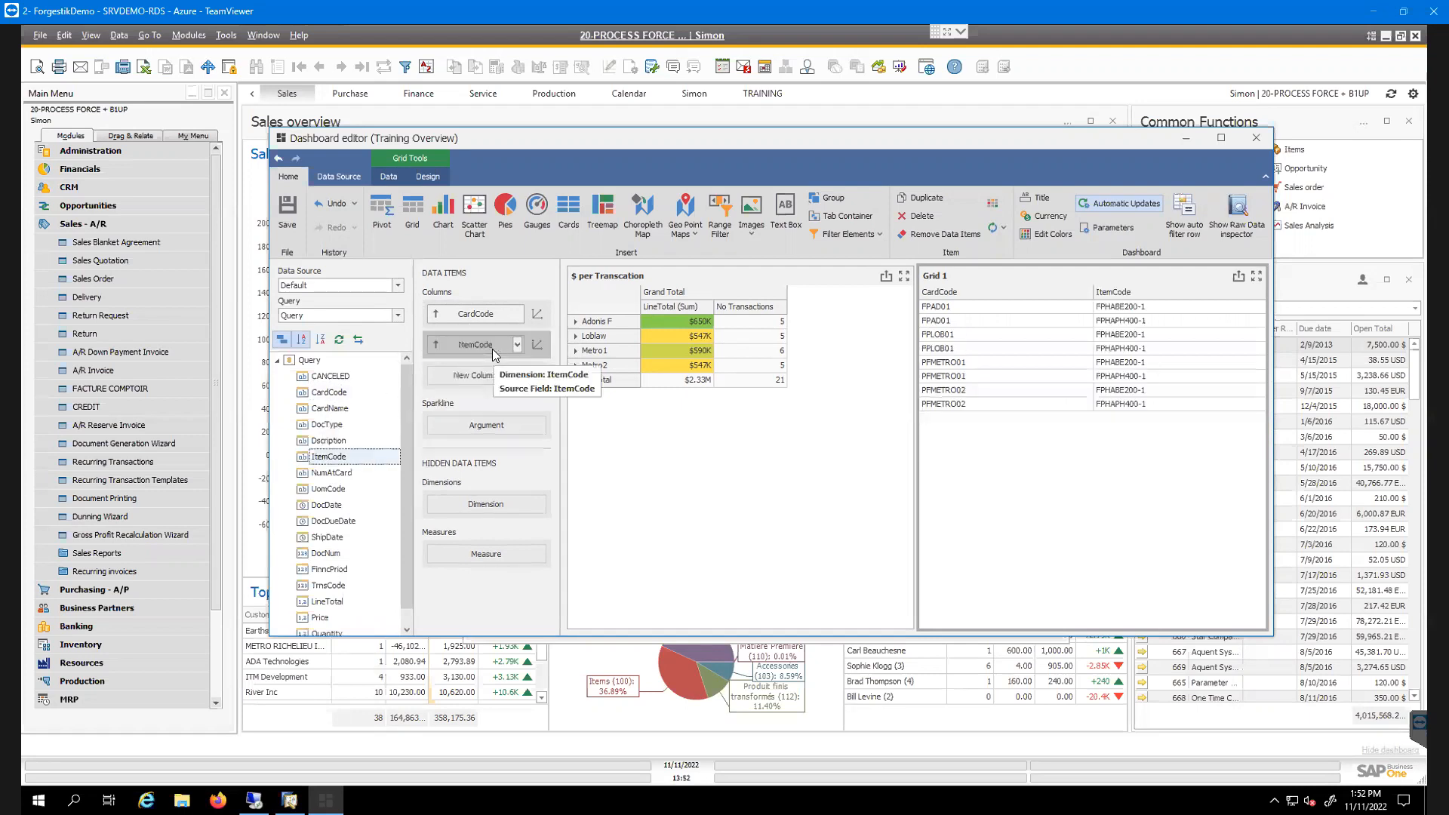
Change the grid's ItemCode column to the Measure type and summarize it by Count Distinct
click(537, 345)
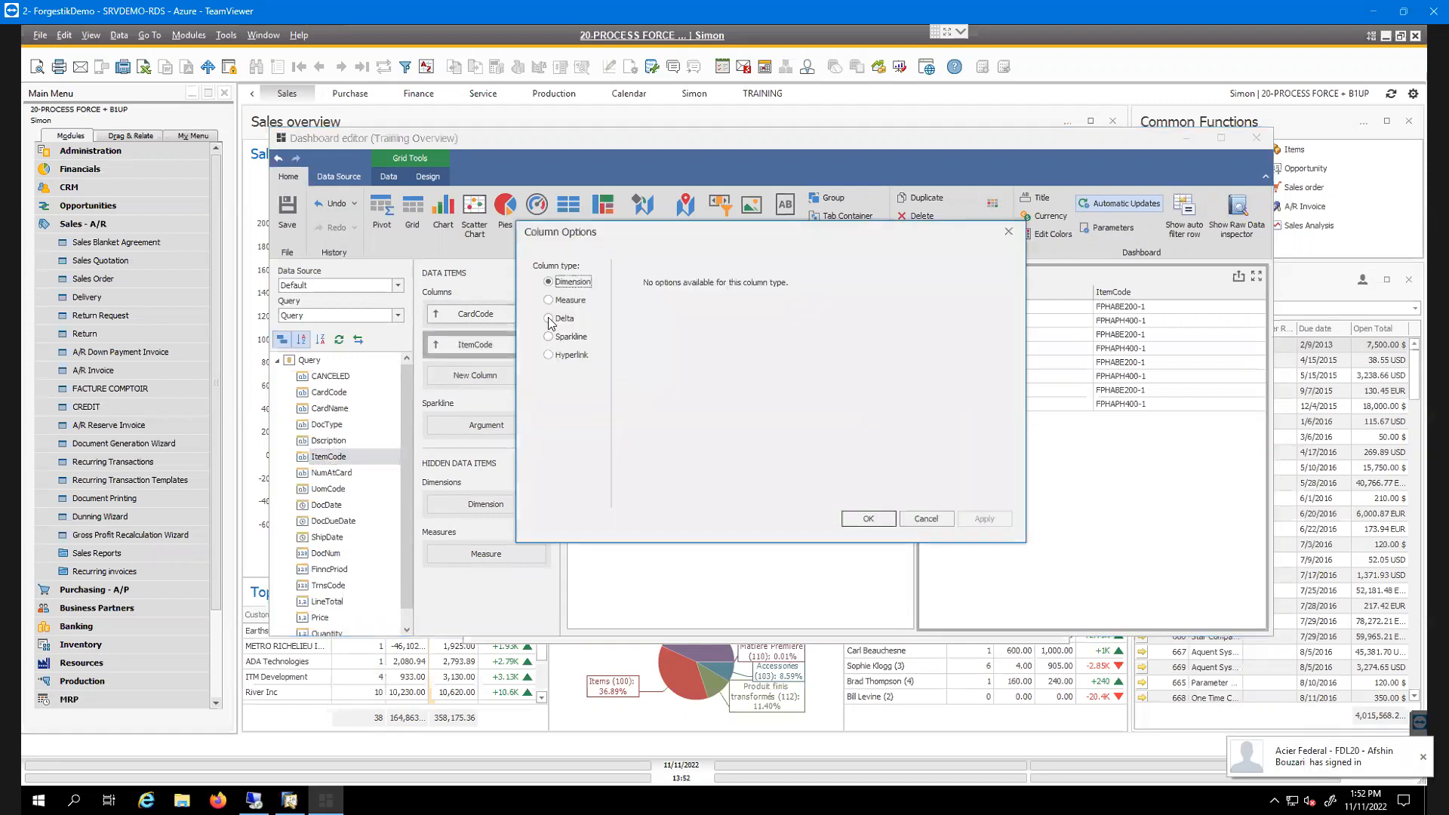
click(549, 299)
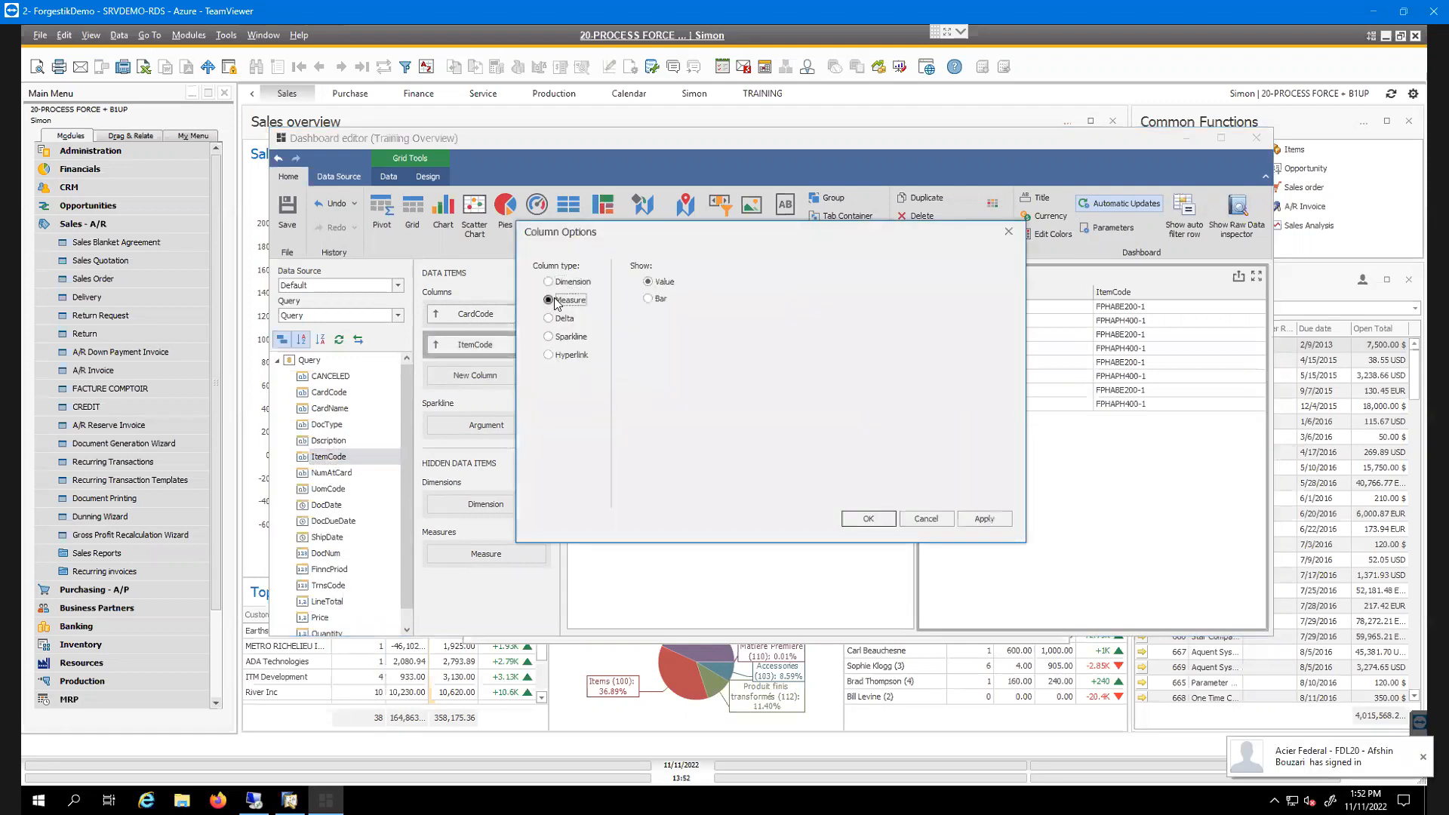
click(869, 517)
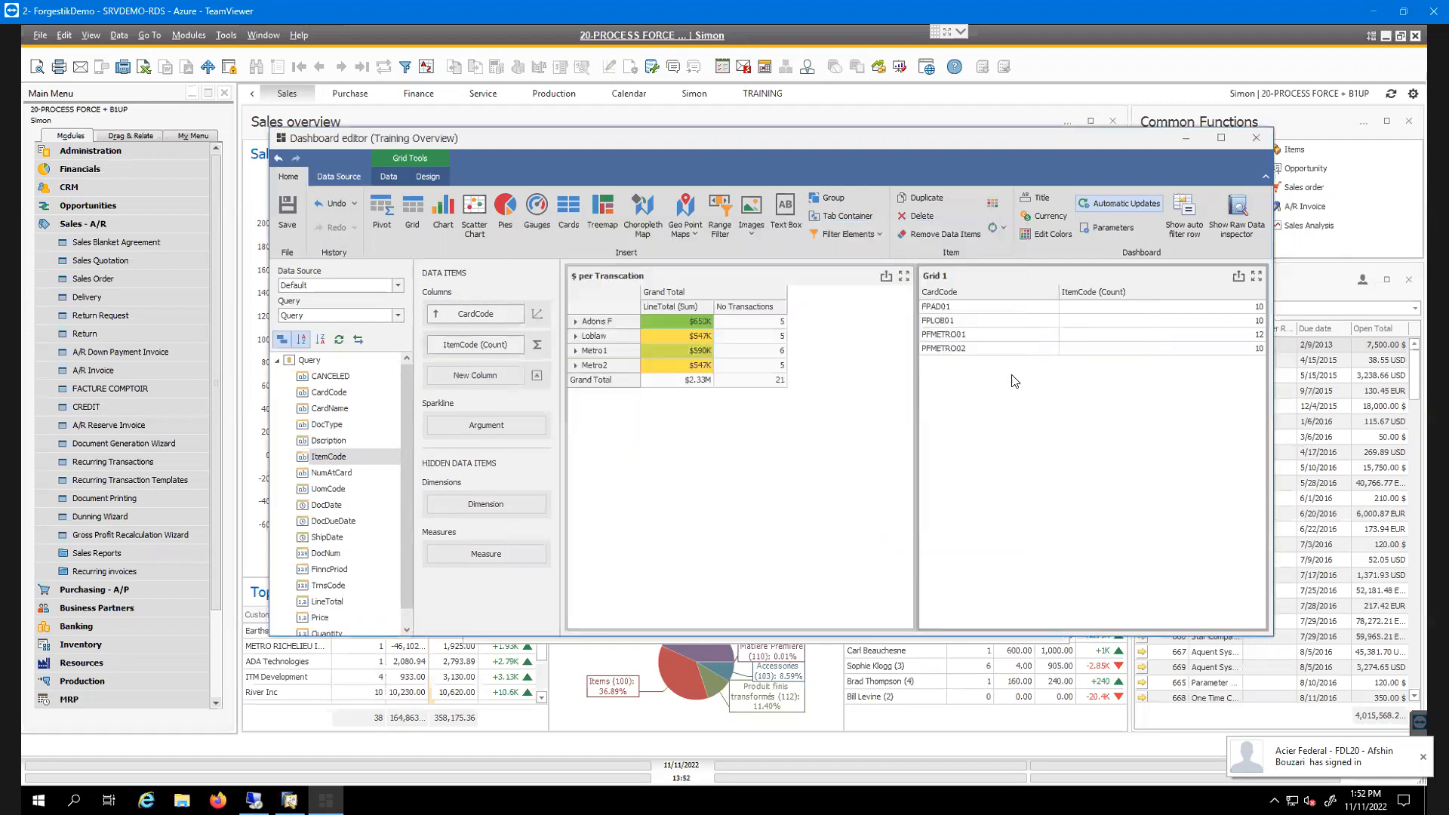
click(518, 346)
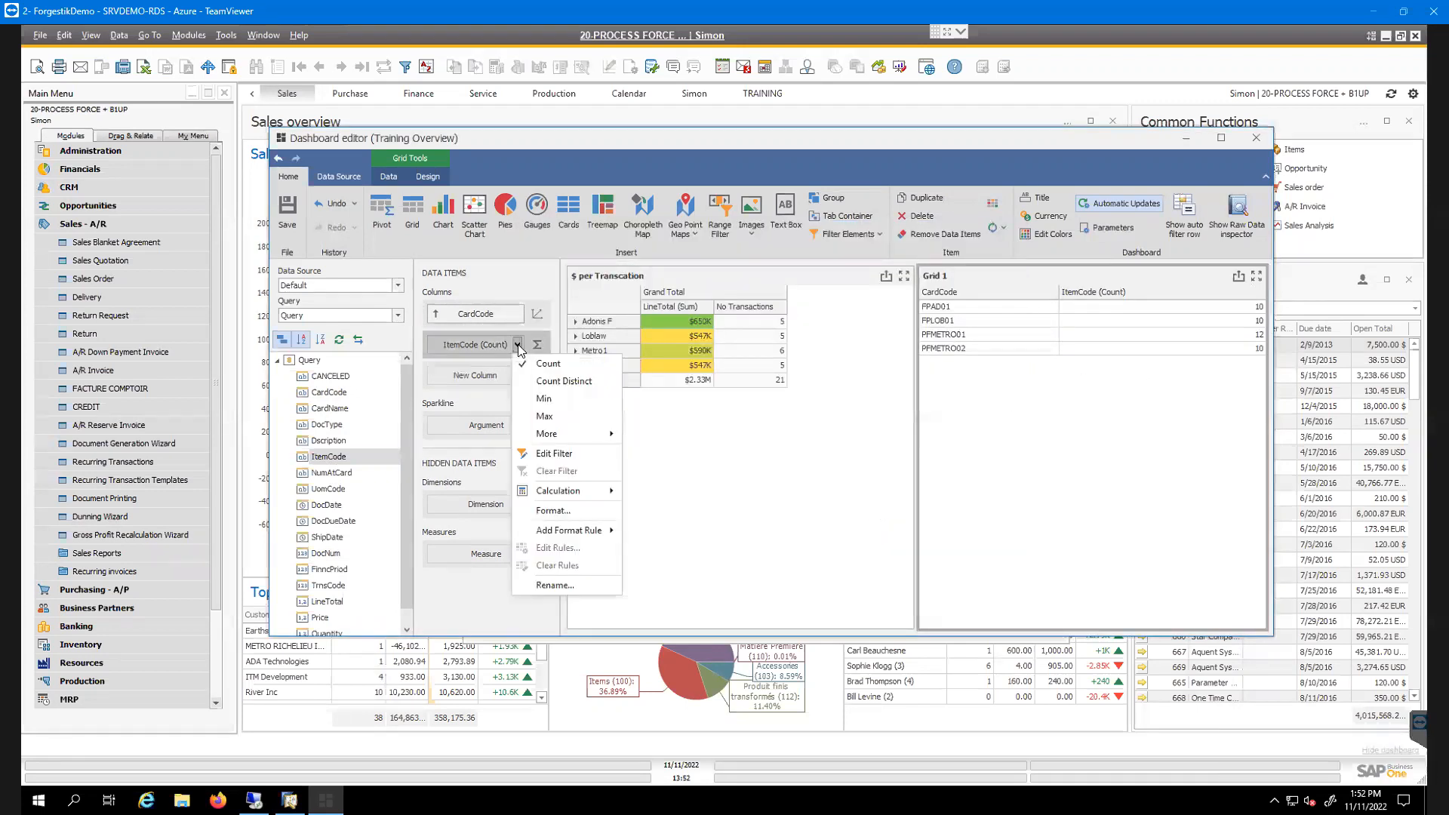
click(548, 382)
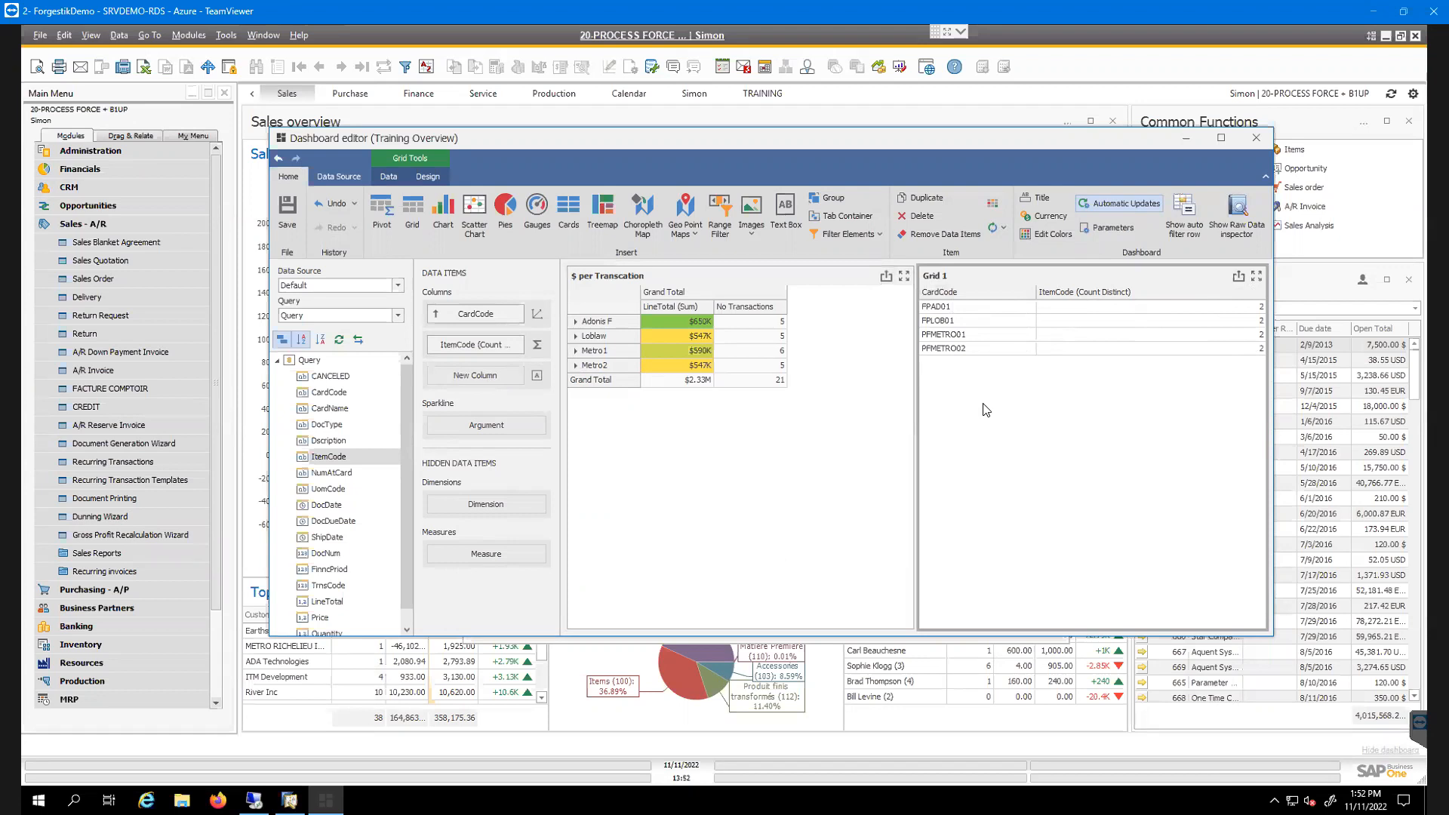
click(1033, 463)
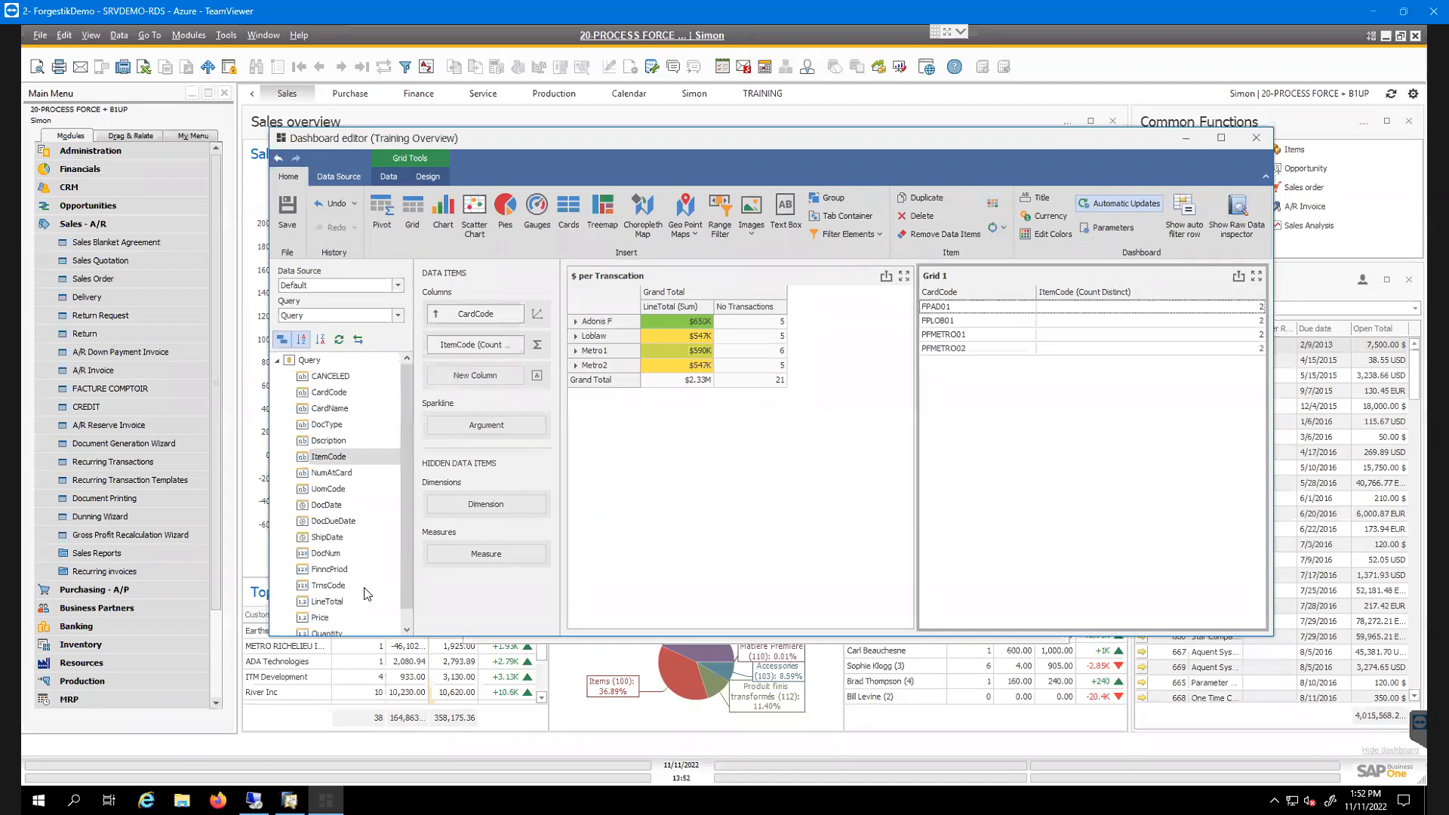
Add LineTotal as the grid's third column and display its measure as a bar
scroll(363, 592, down, 1)
drag(329, 586, 445, 385)
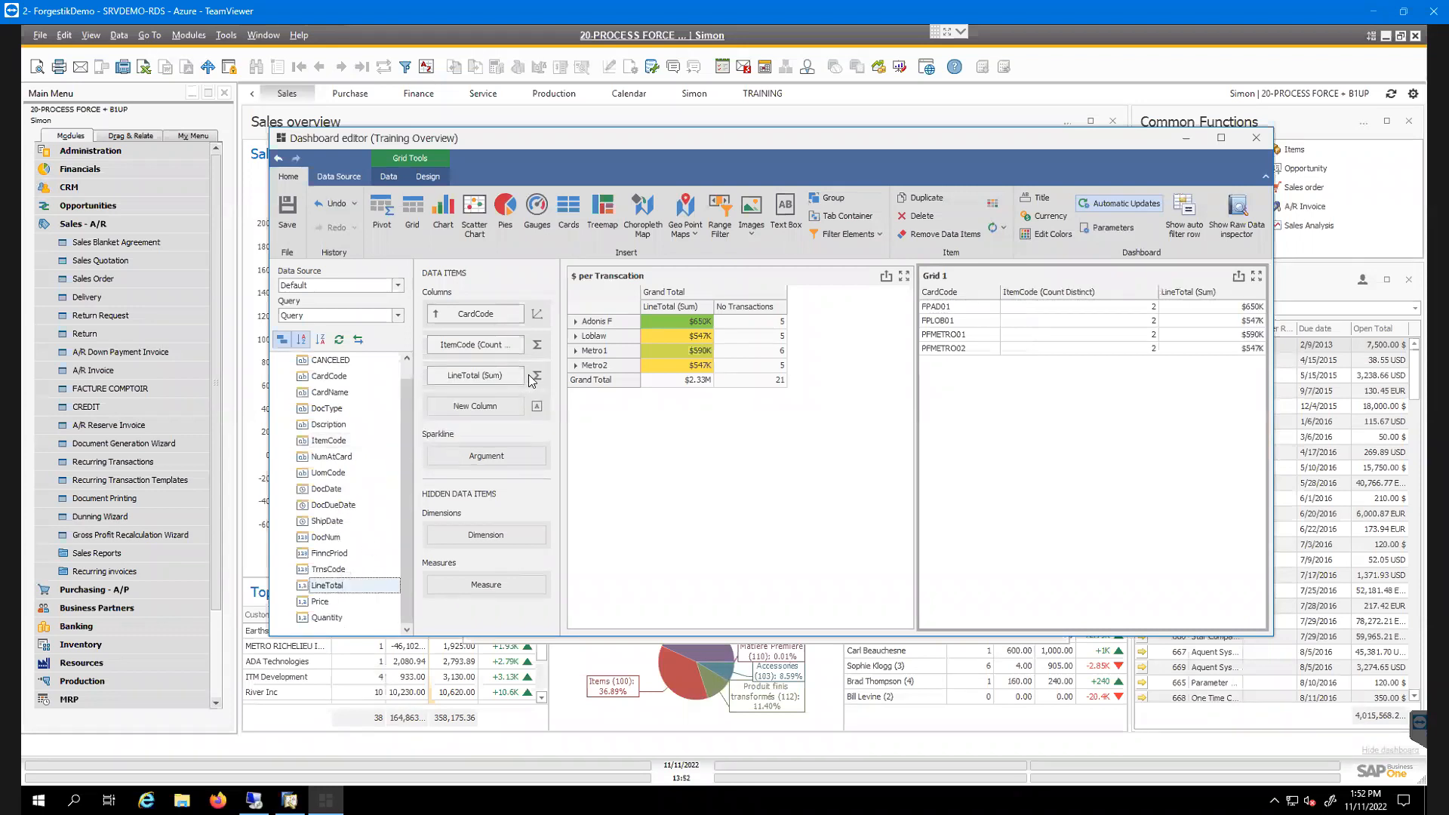
click(537, 375)
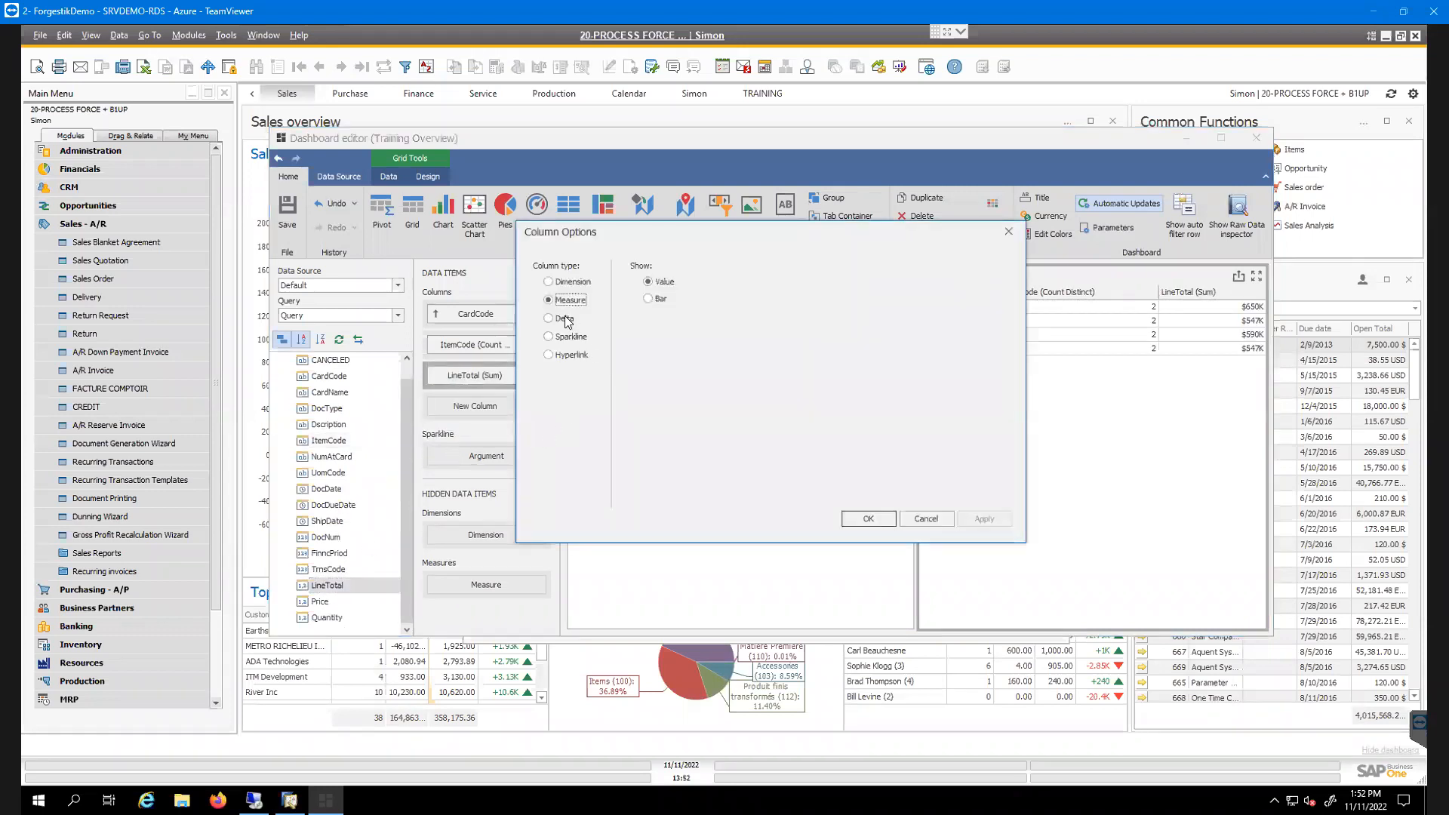
click(648, 297)
click(986, 518)
click(869, 519)
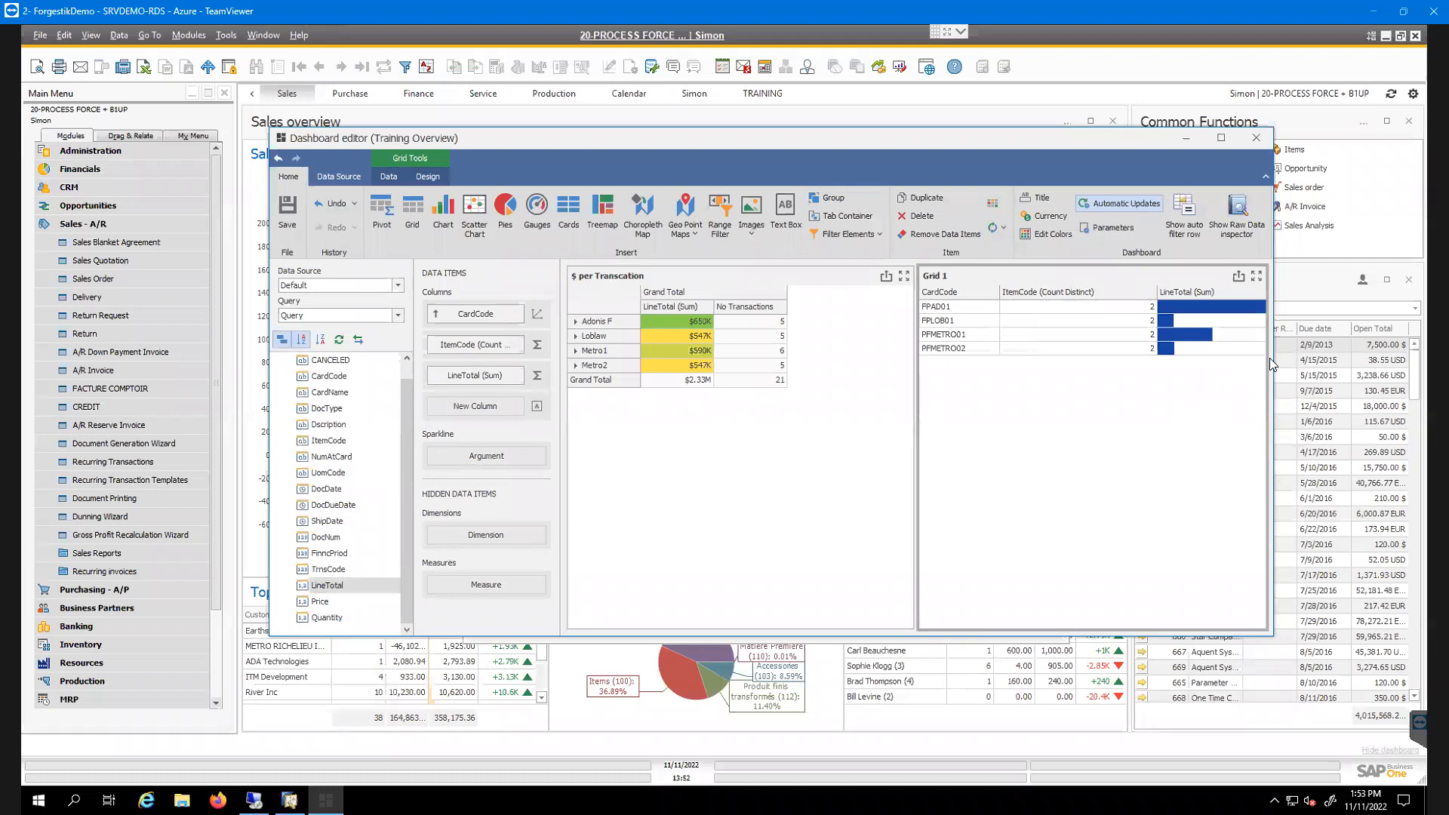
right_click(1213, 312)
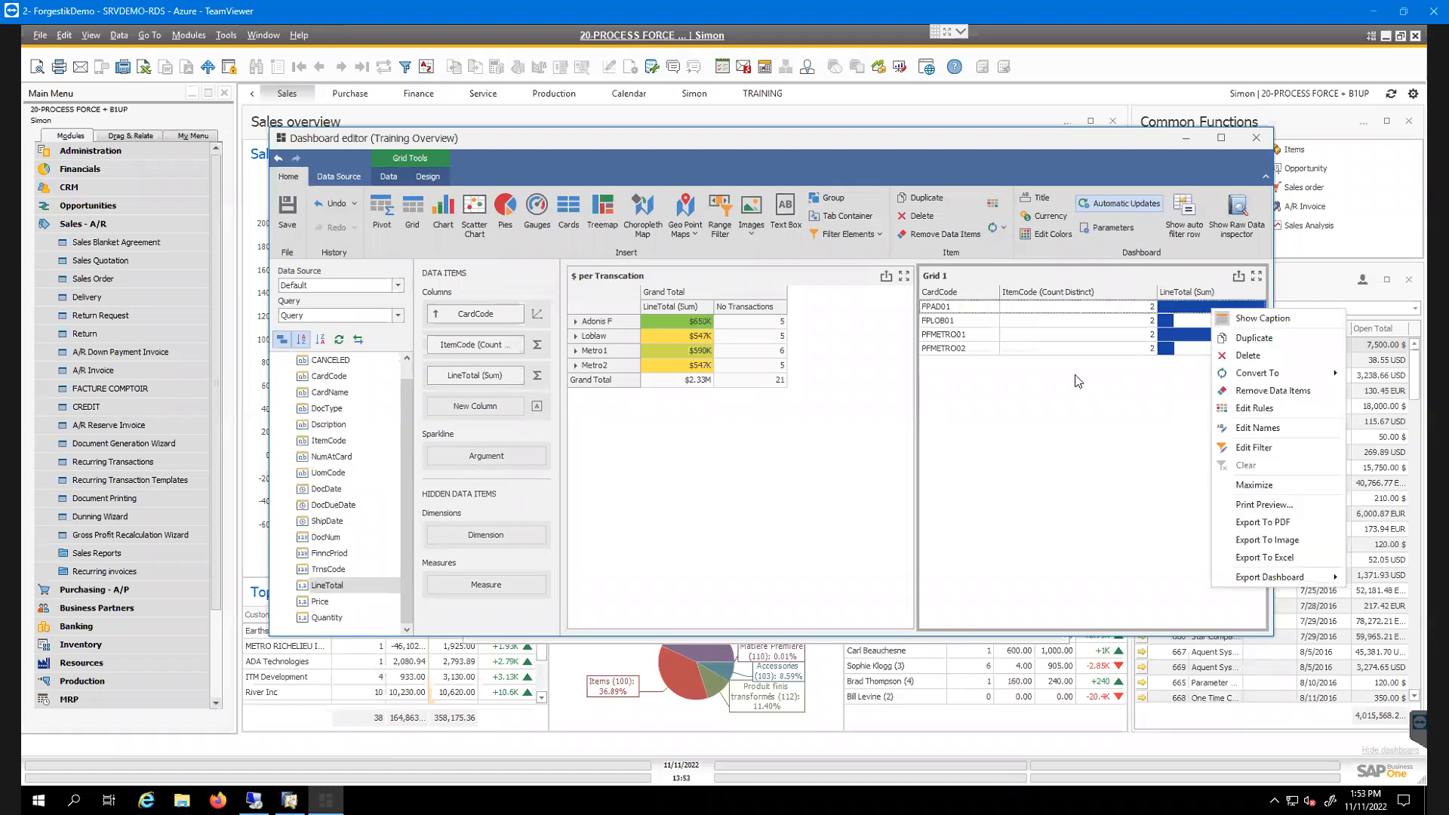
click(1094, 417)
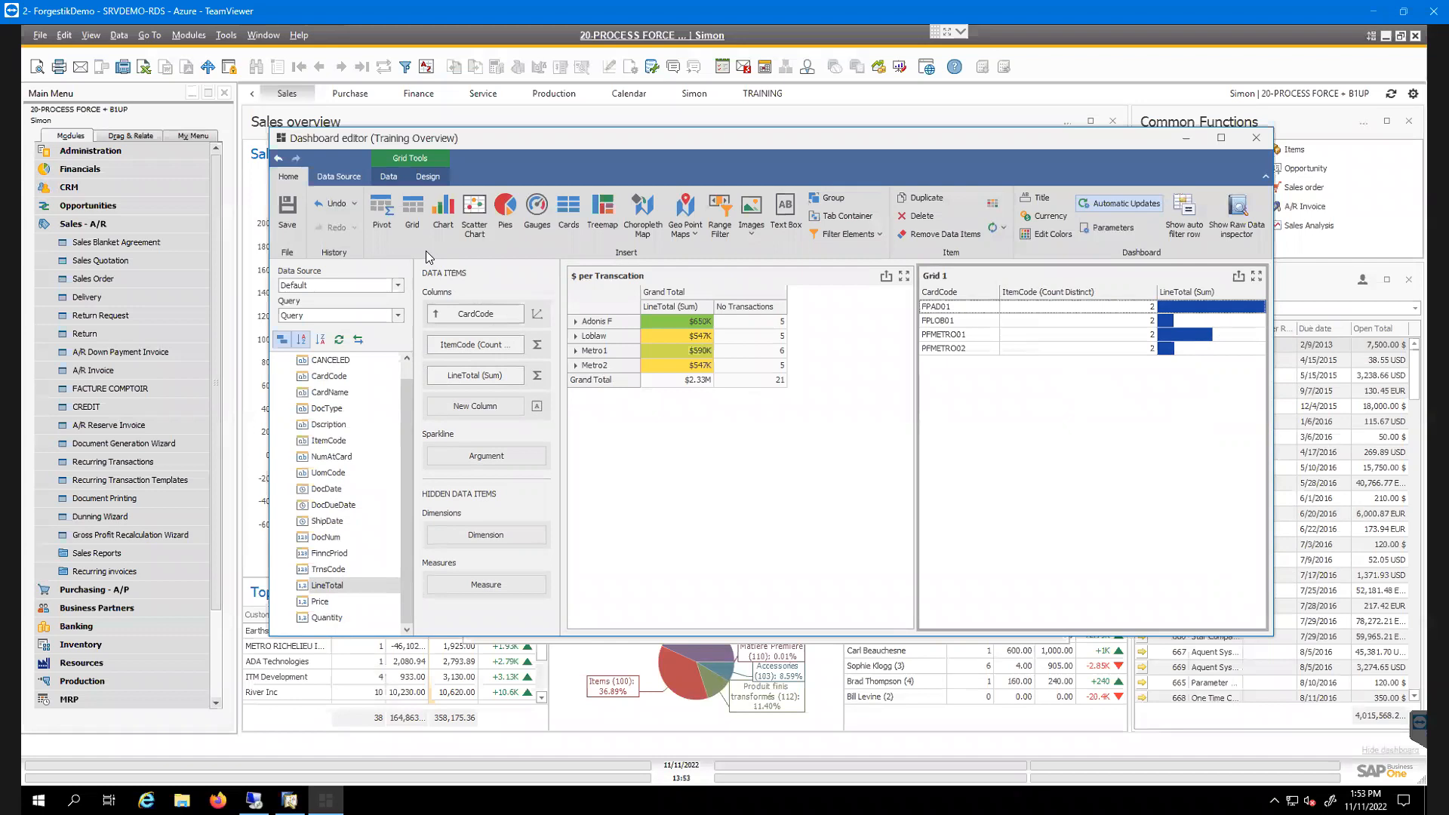
Insert a Pies item with LineTotal as its value and ItemCode as its argument
drag(573, 134, 585, 131)
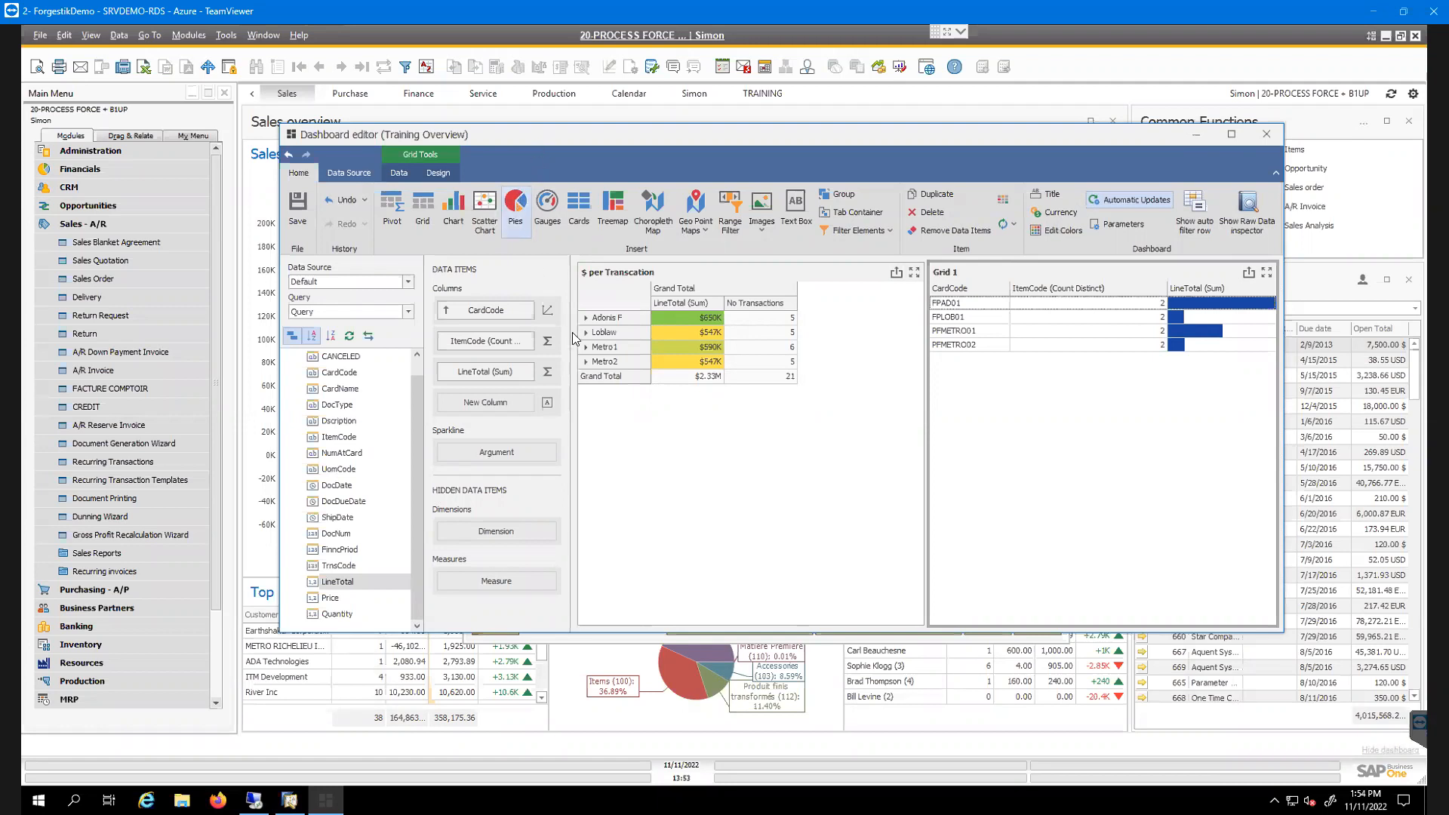
click(518, 206)
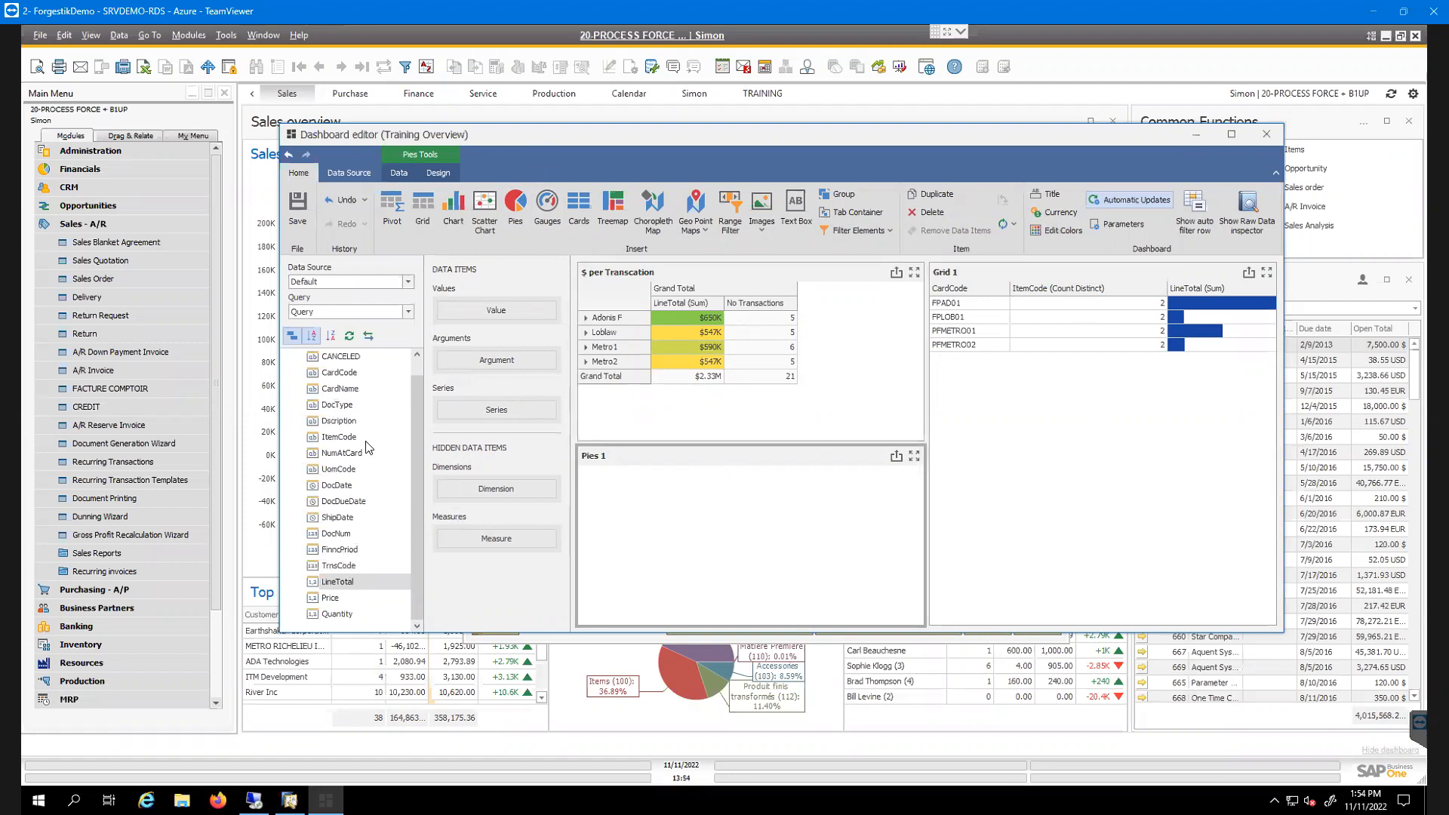
drag(330, 441, 512, 405)
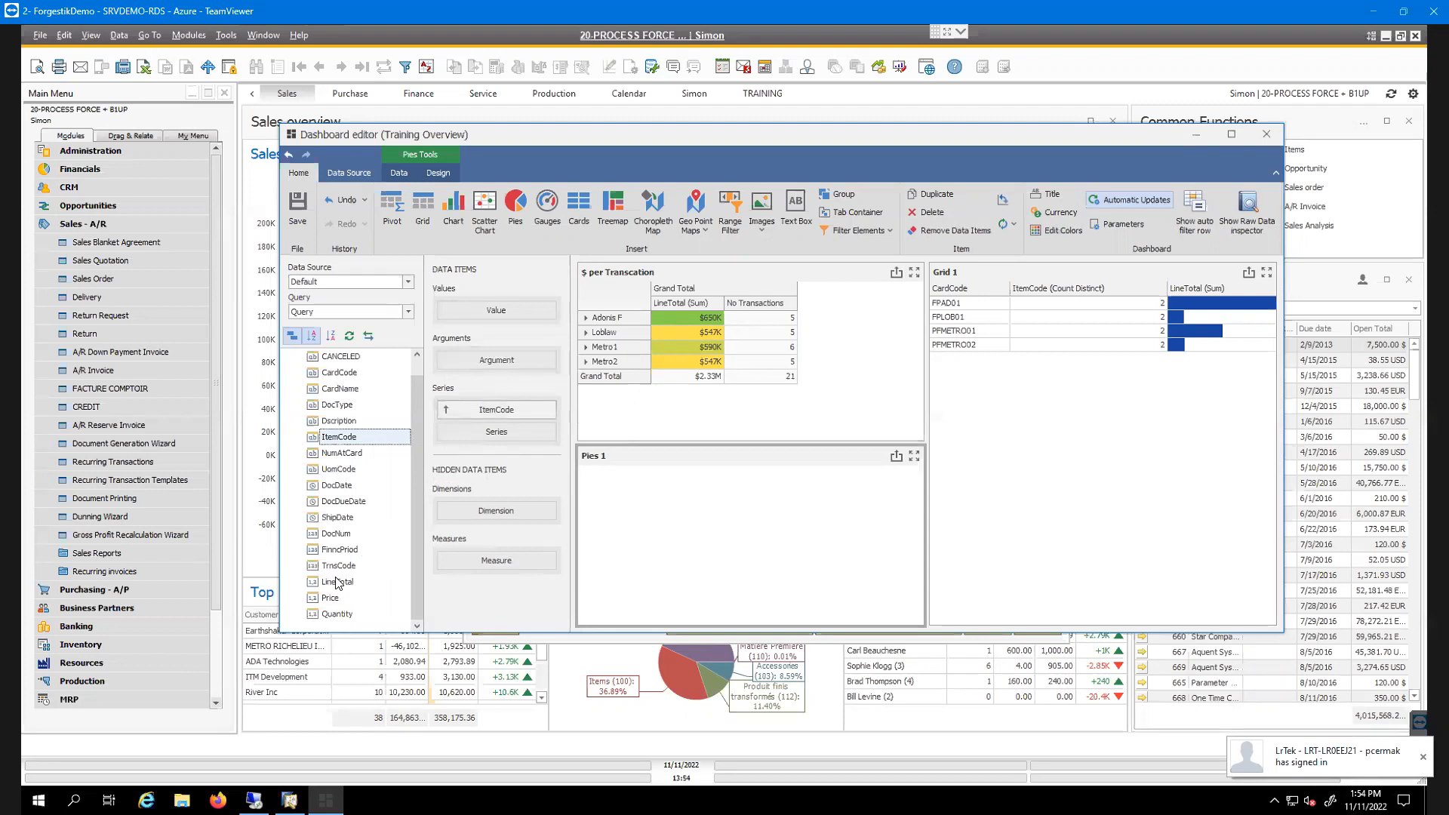
click(337, 583)
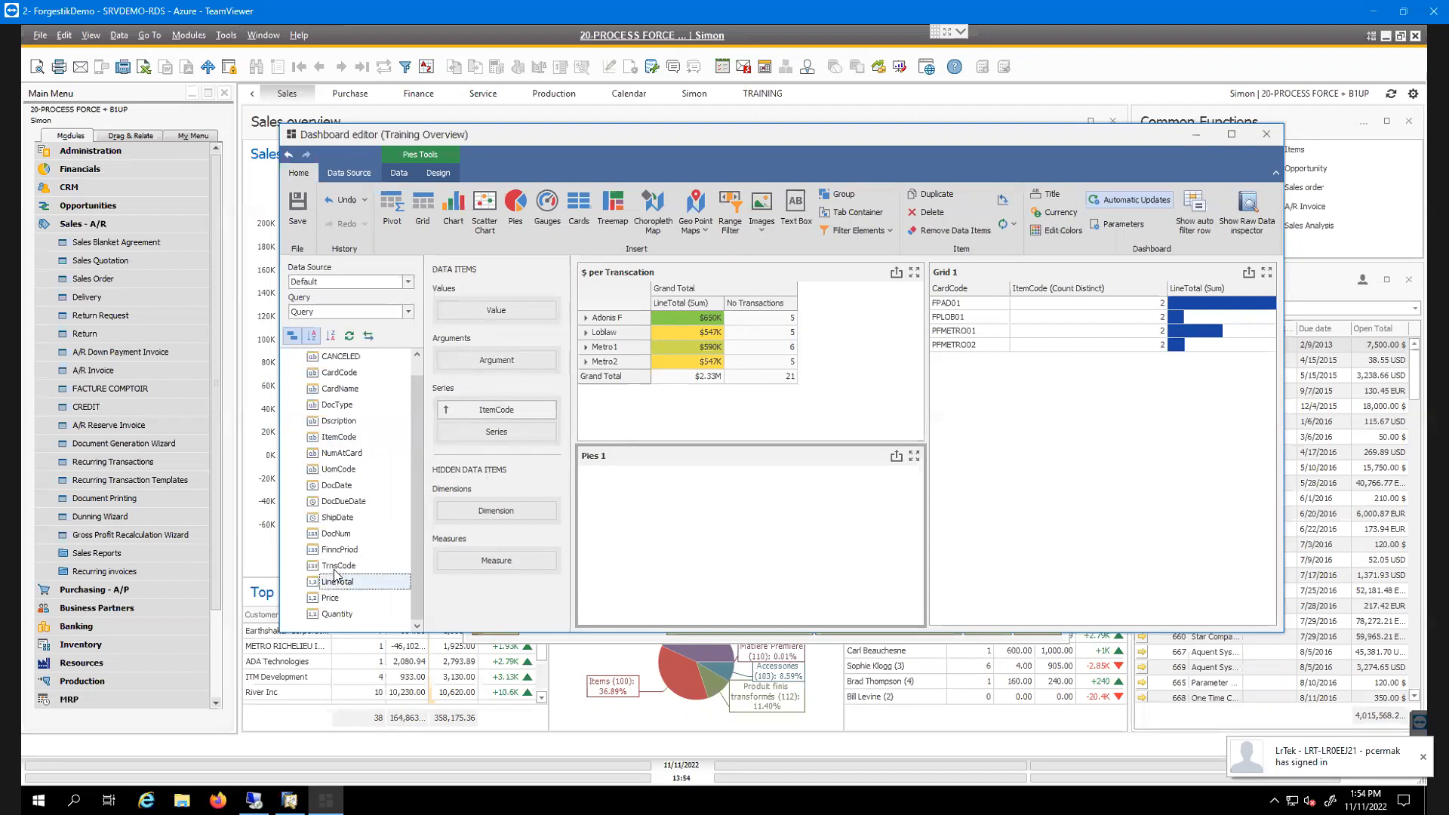
drag(335, 578, 495, 314)
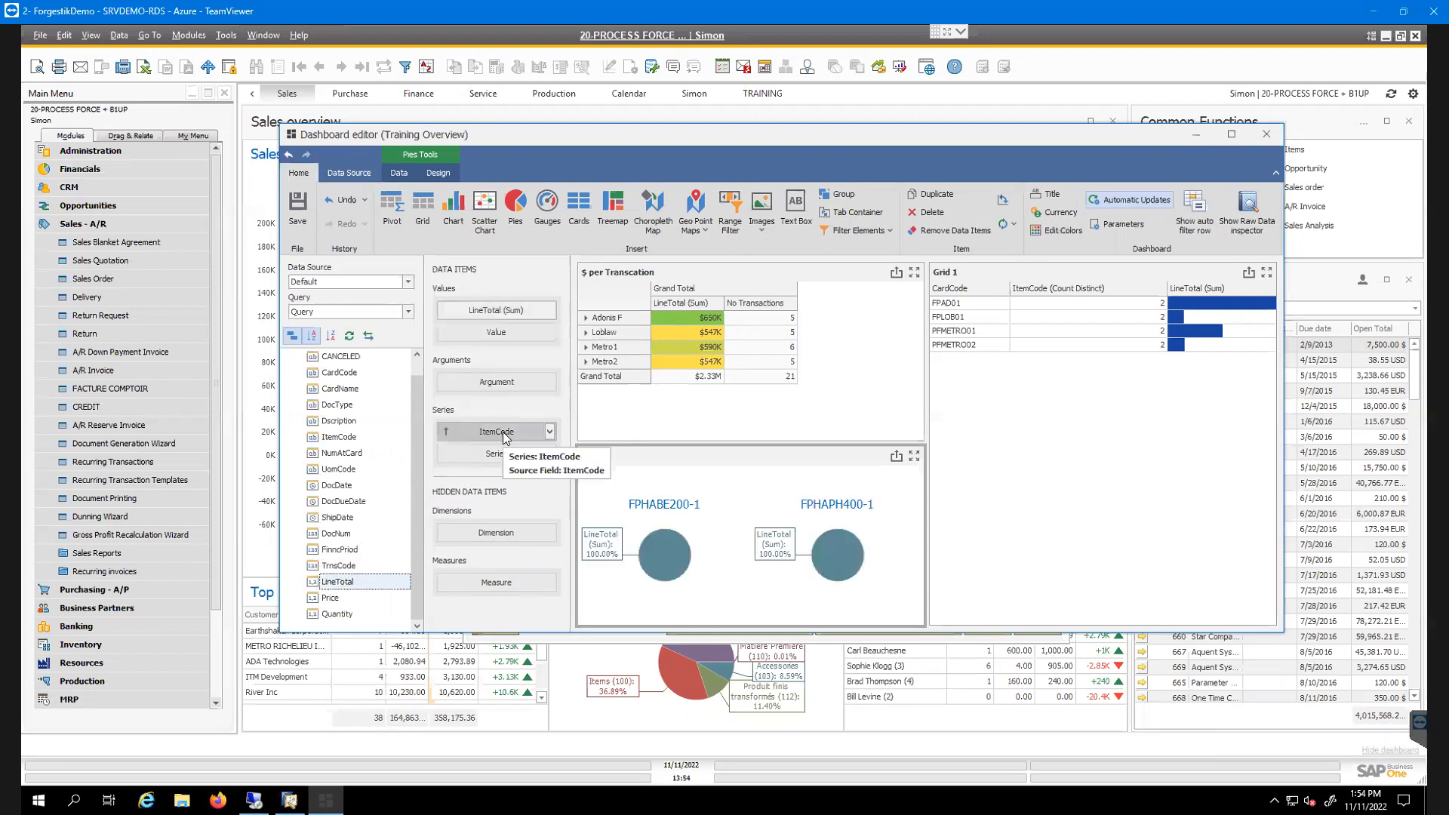
drag(503, 431, 511, 382)
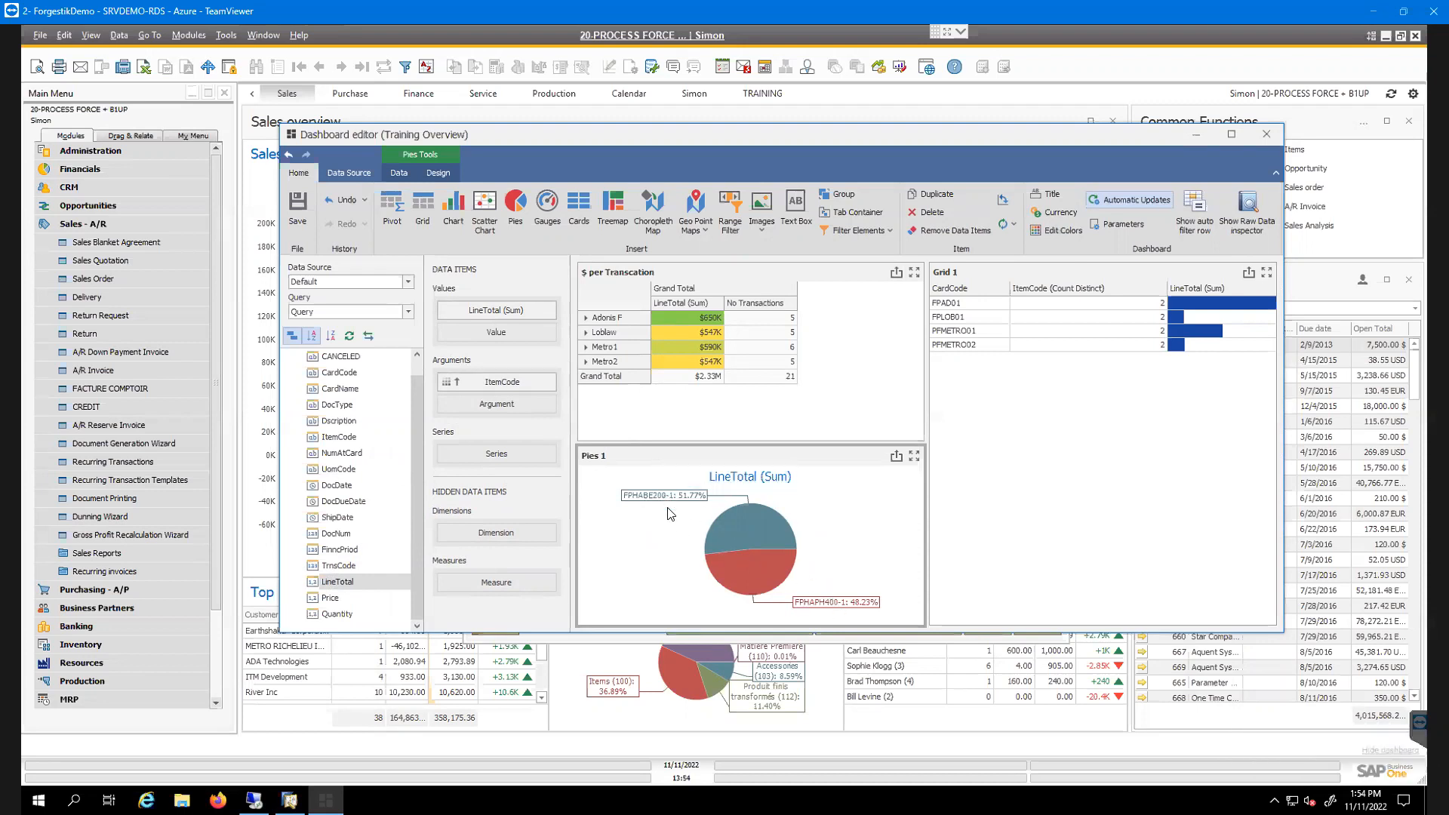
mouse_move(676, 501)
mouse_move(854, 613)
Close the dashboard editor, the query windows and the Dashboard Widgets list to return to the main dashboard
click(1267, 134)
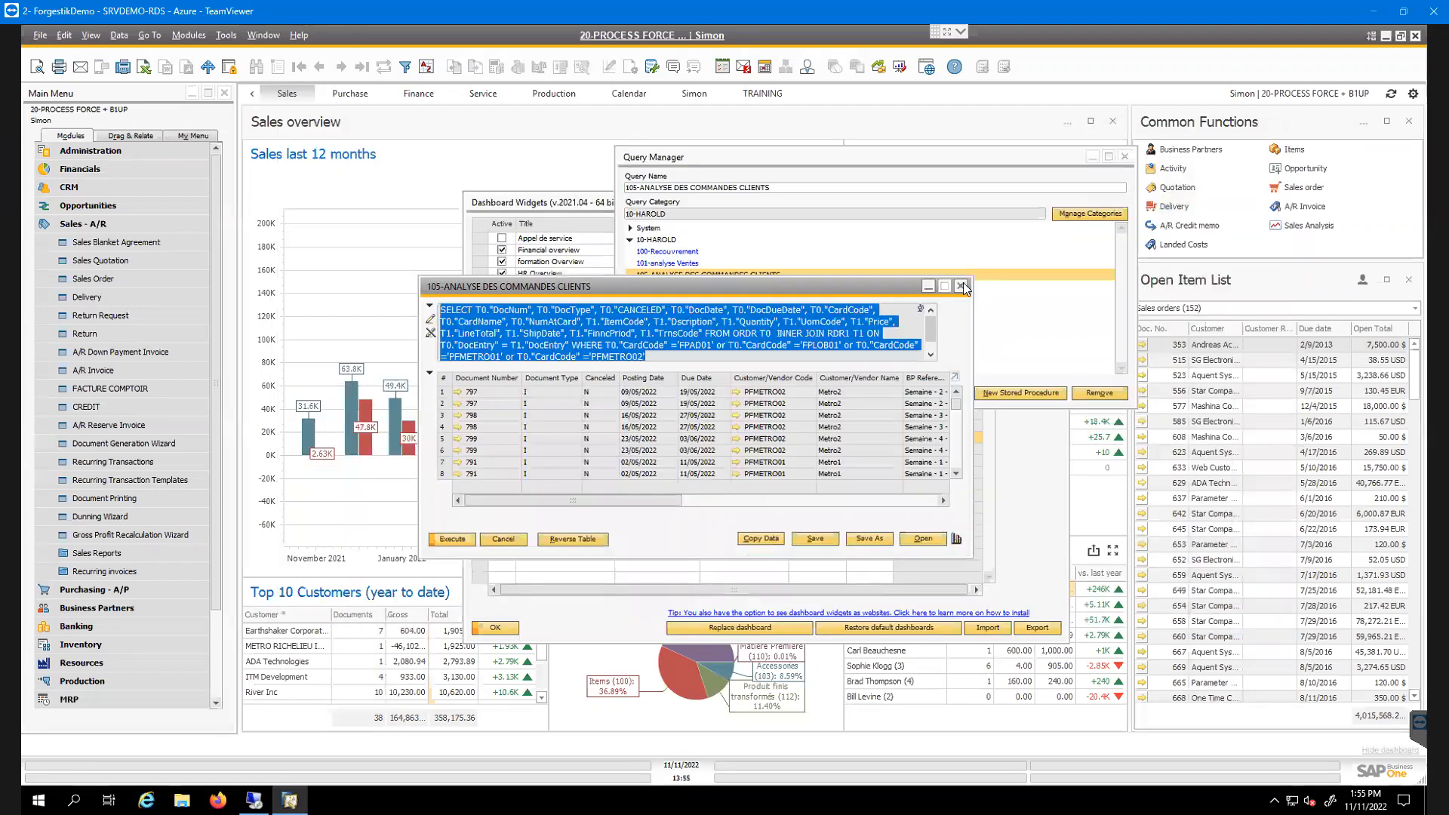
click(1125, 157)
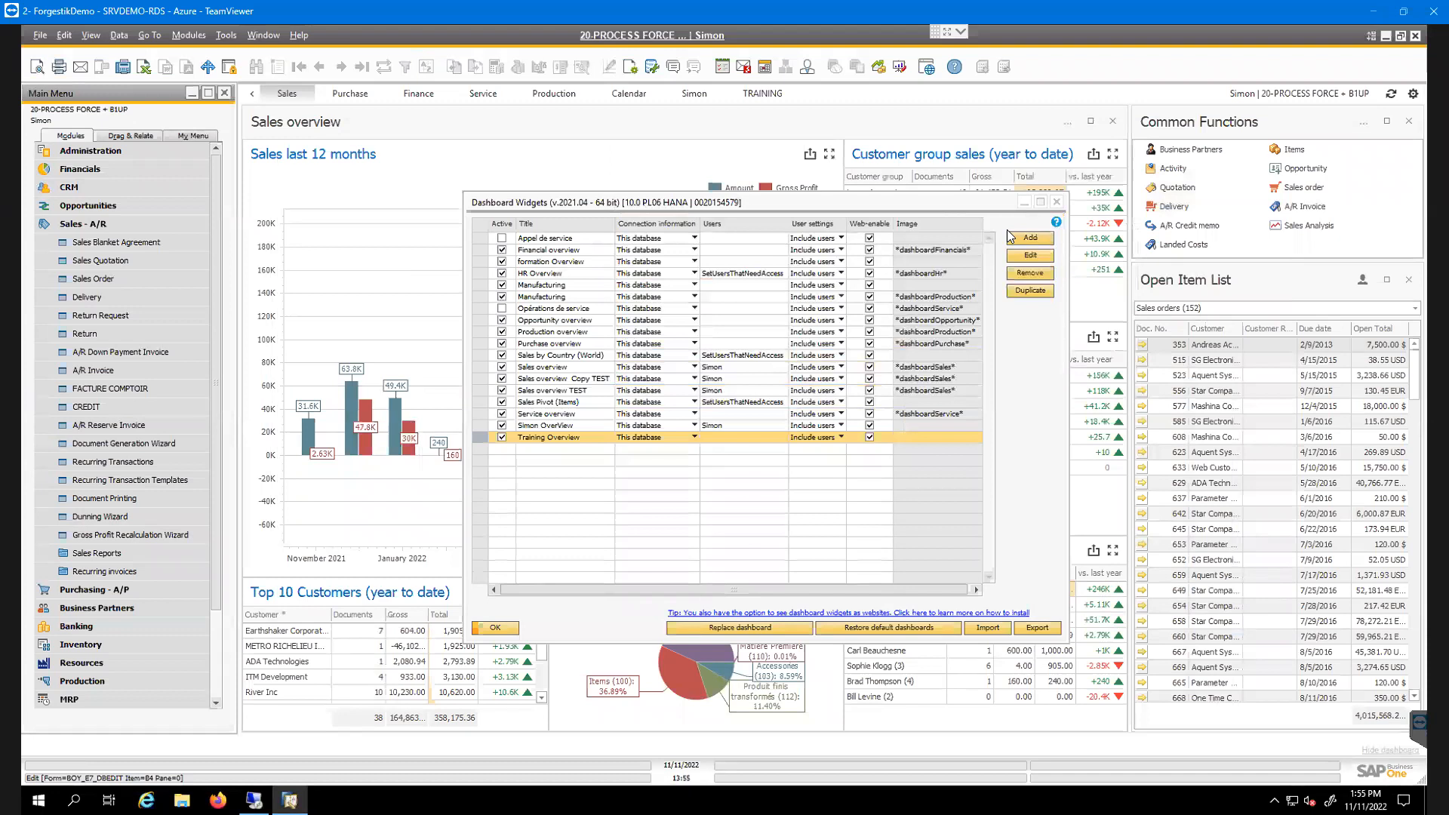
click(1056, 203)
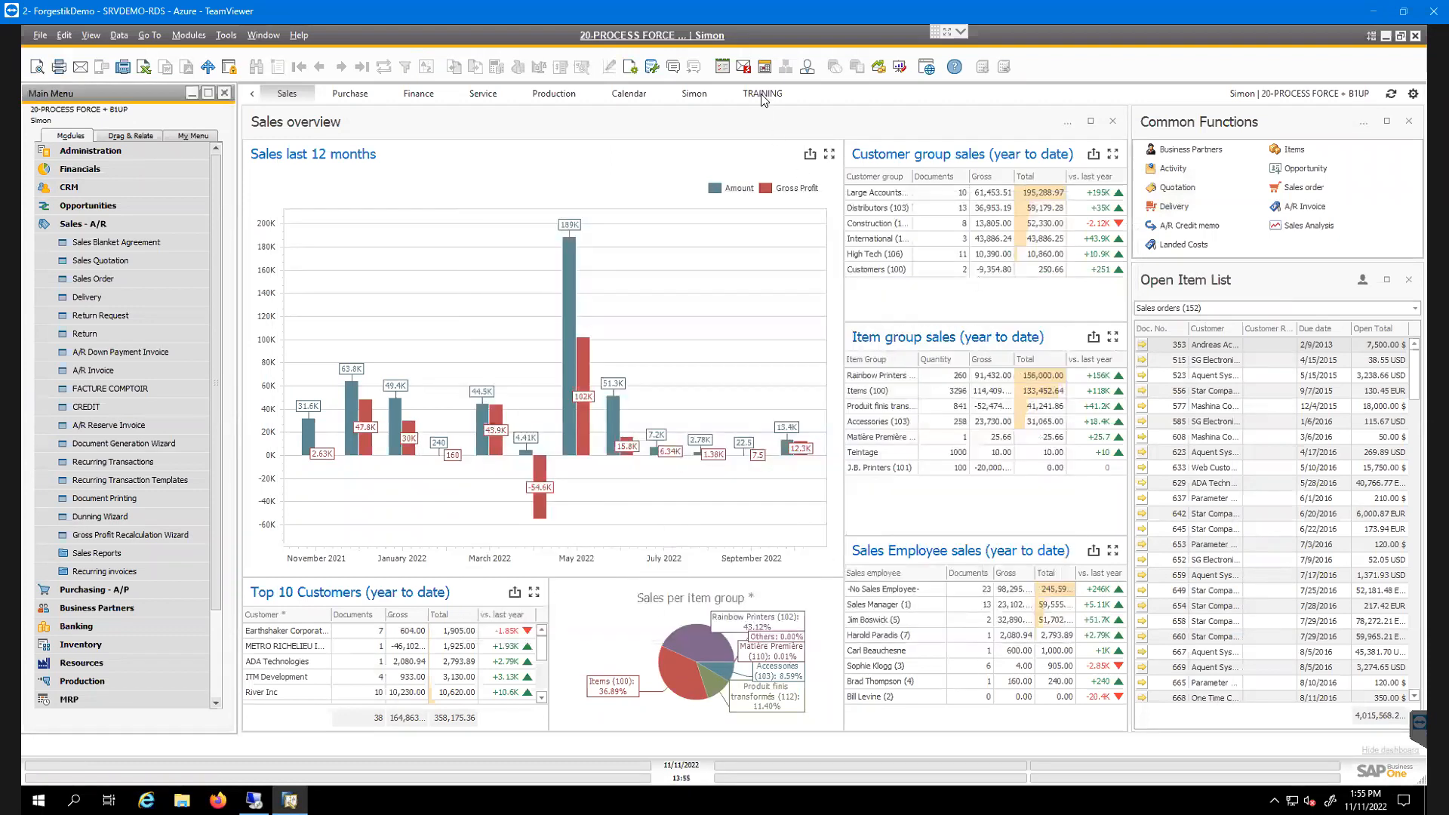
Add the Training Overview dashboard widget to the TRAINING view
click(763, 95)
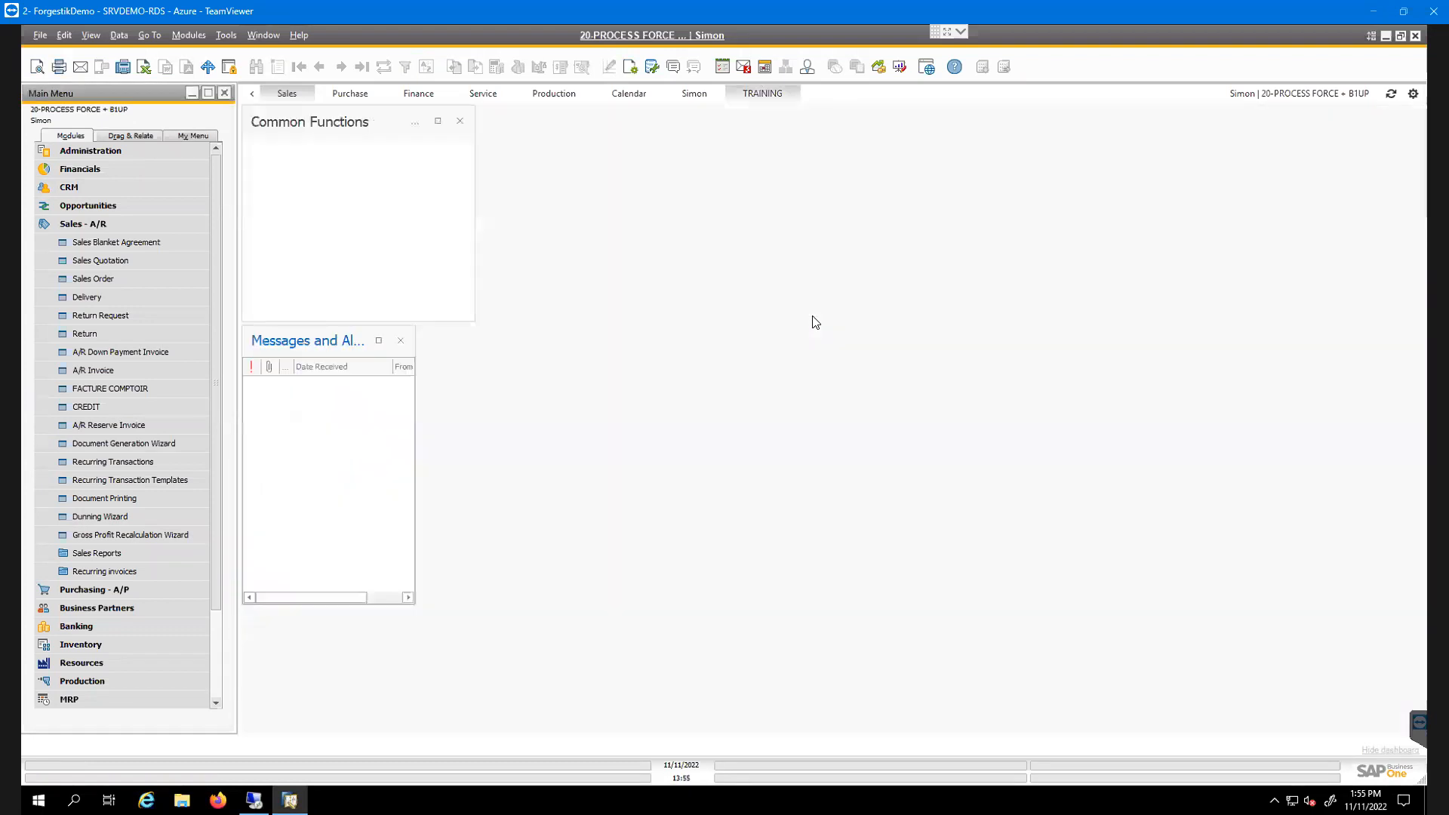
click(1414, 94)
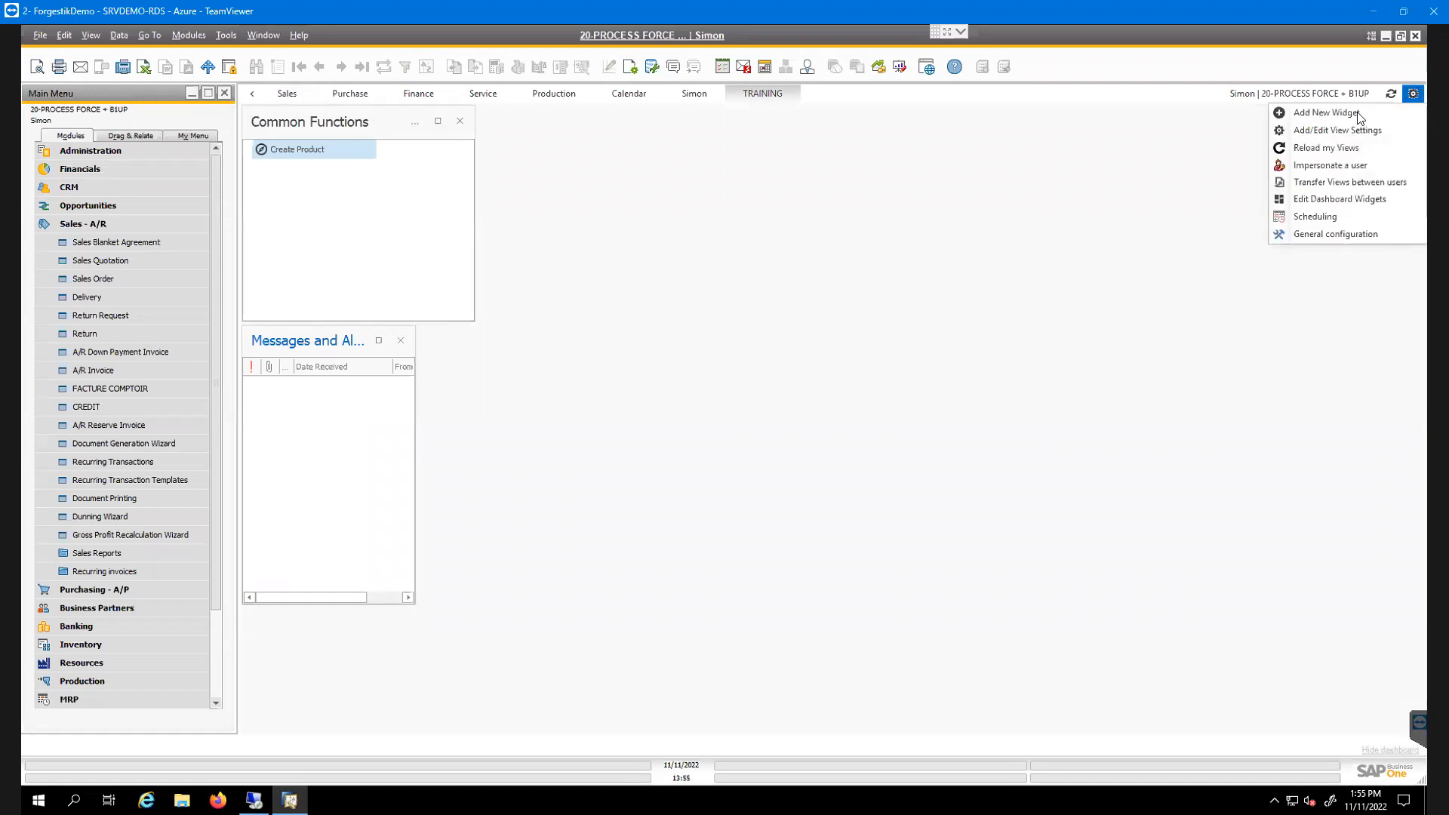
click(1326, 112)
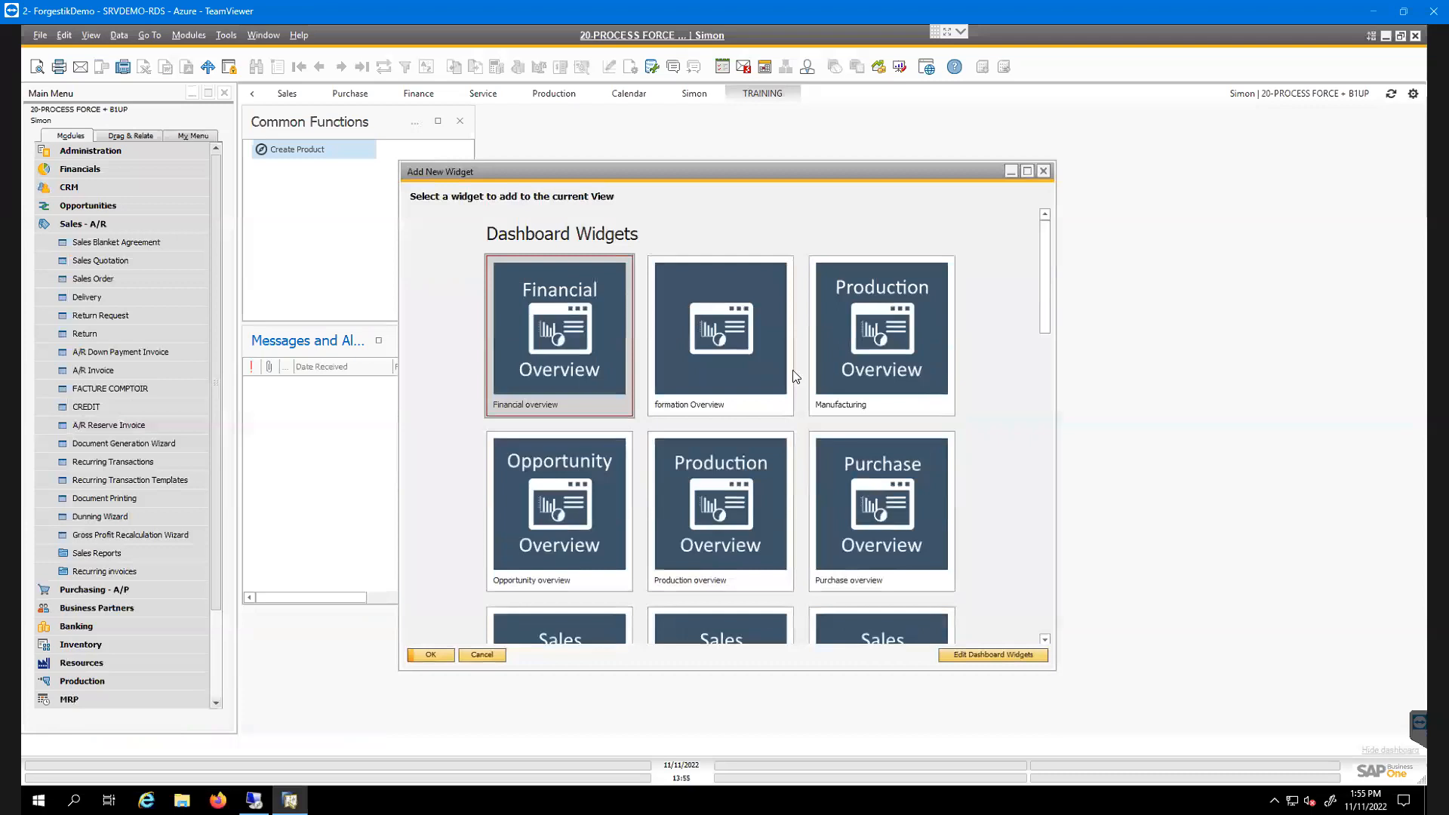
scroll(915, 347, down, 1)
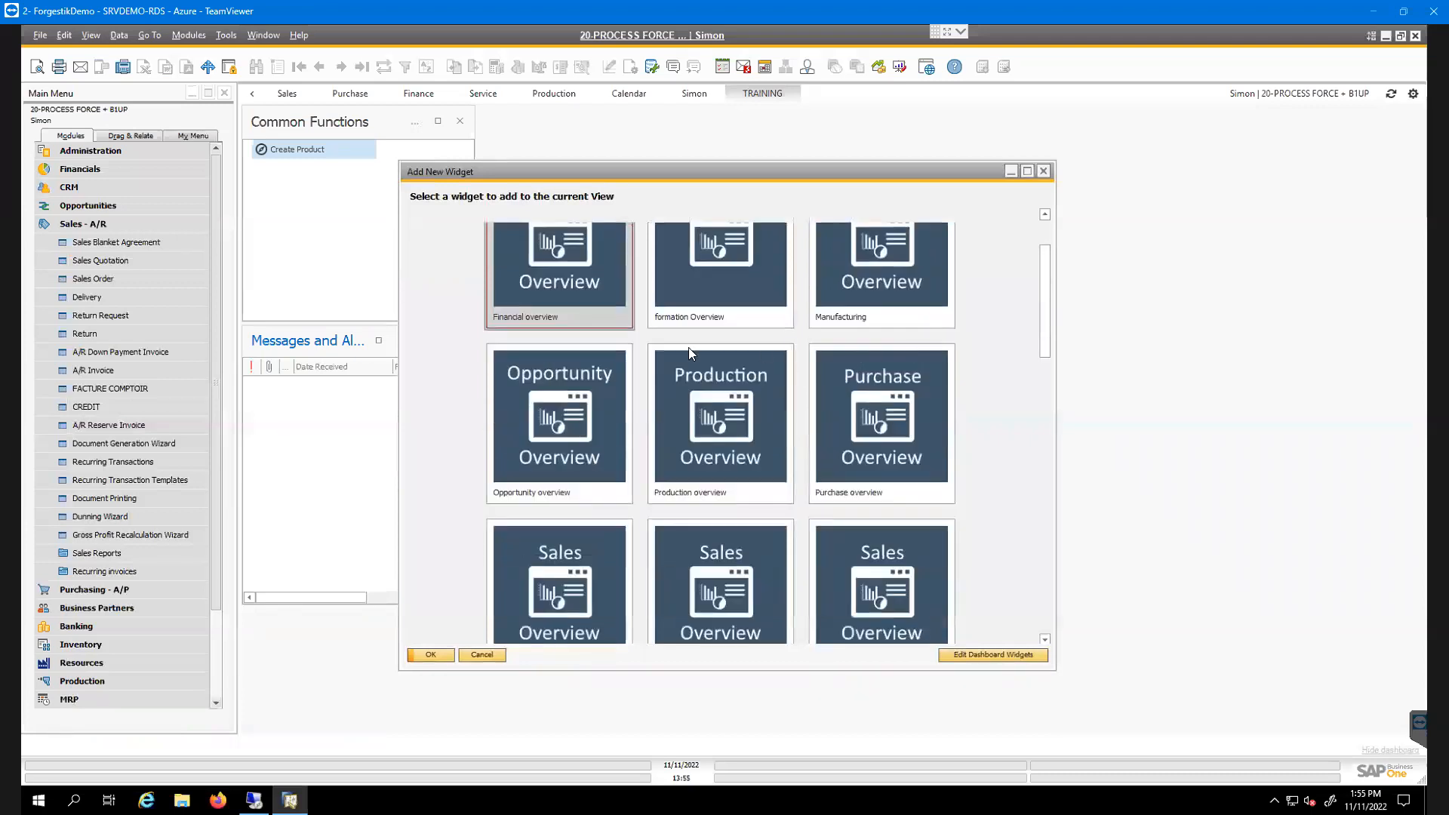
scroll(601, 367, down, 2)
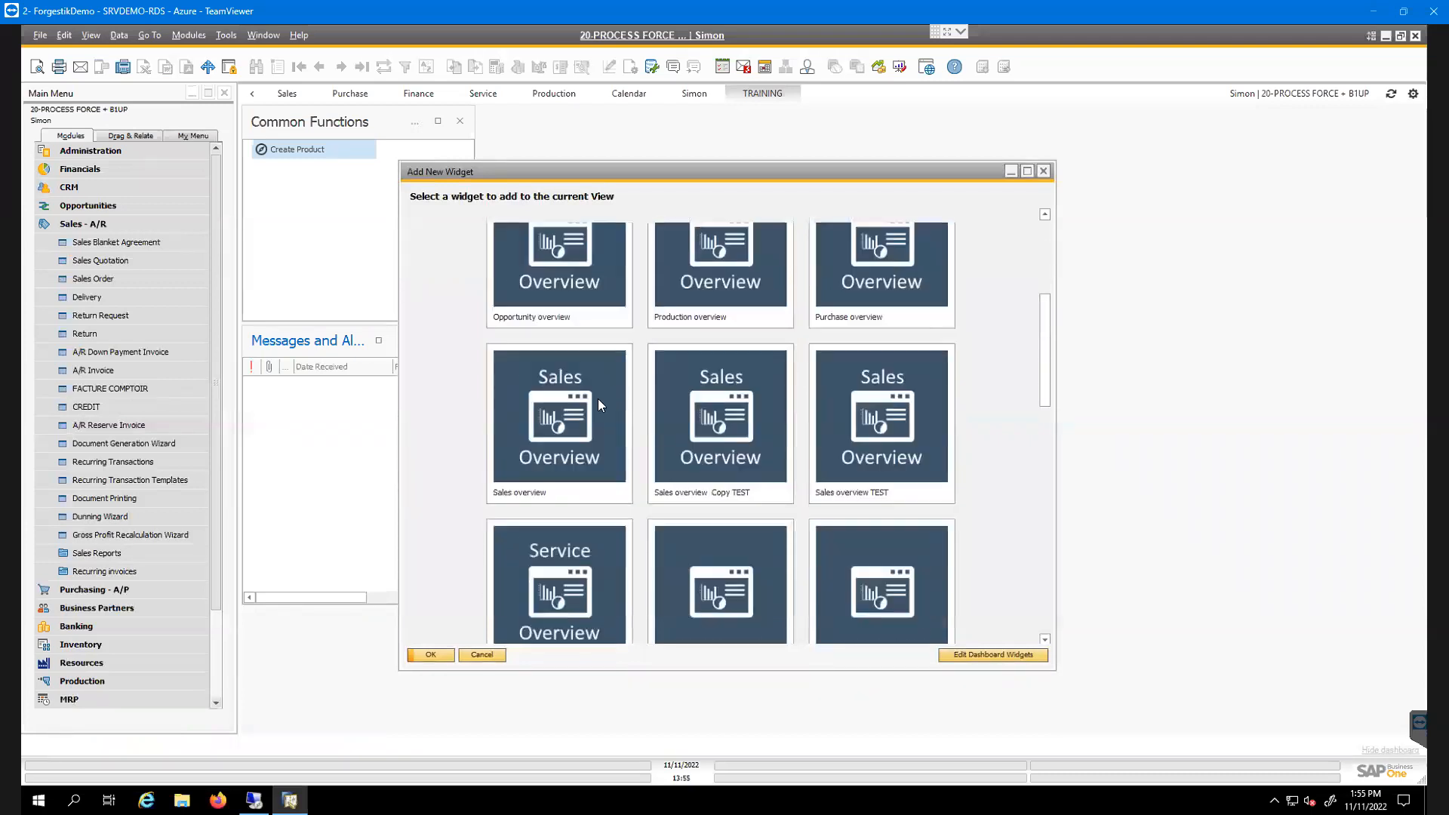
scroll(814, 415, down, 1)
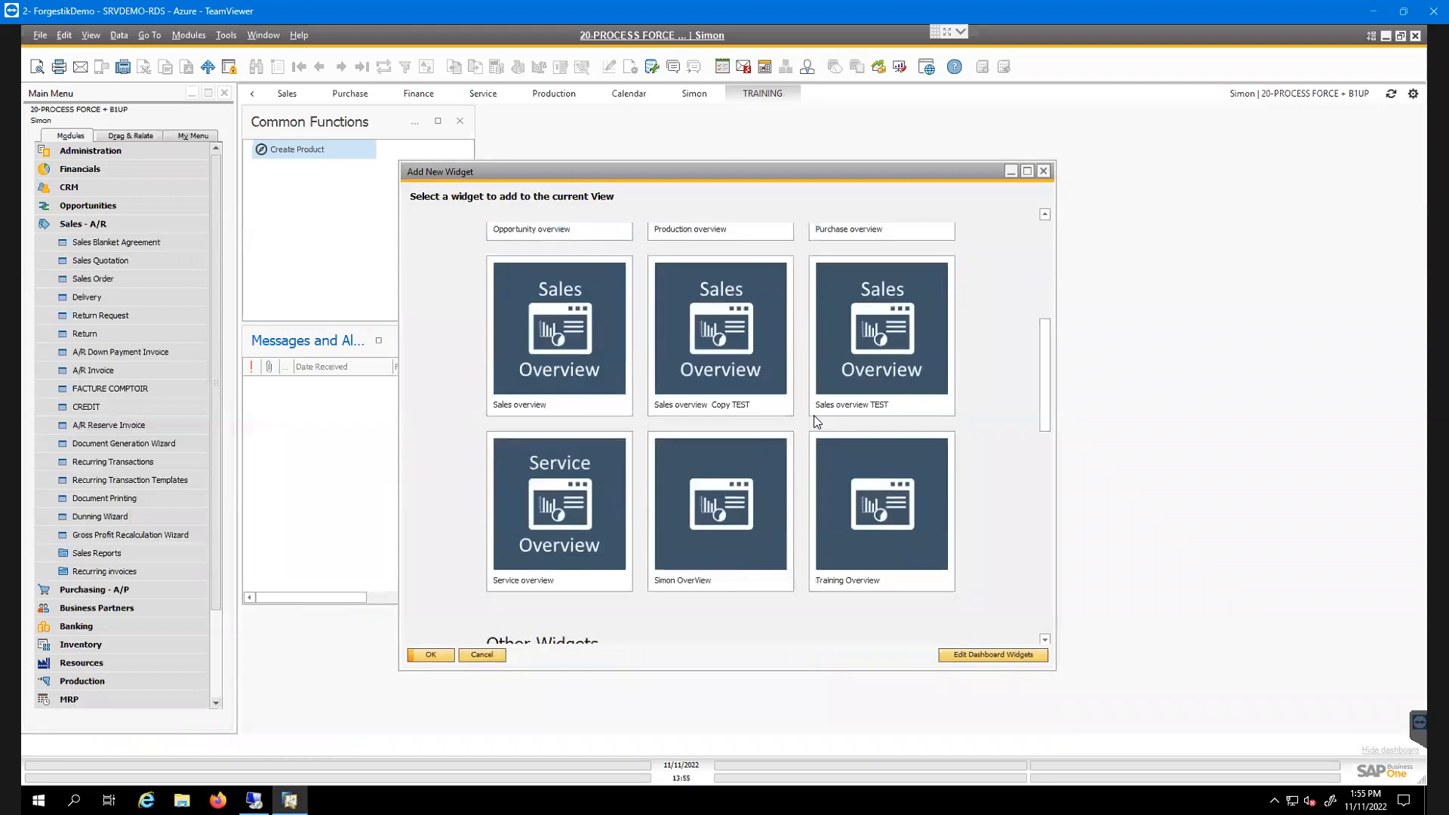
double_click(859, 500)
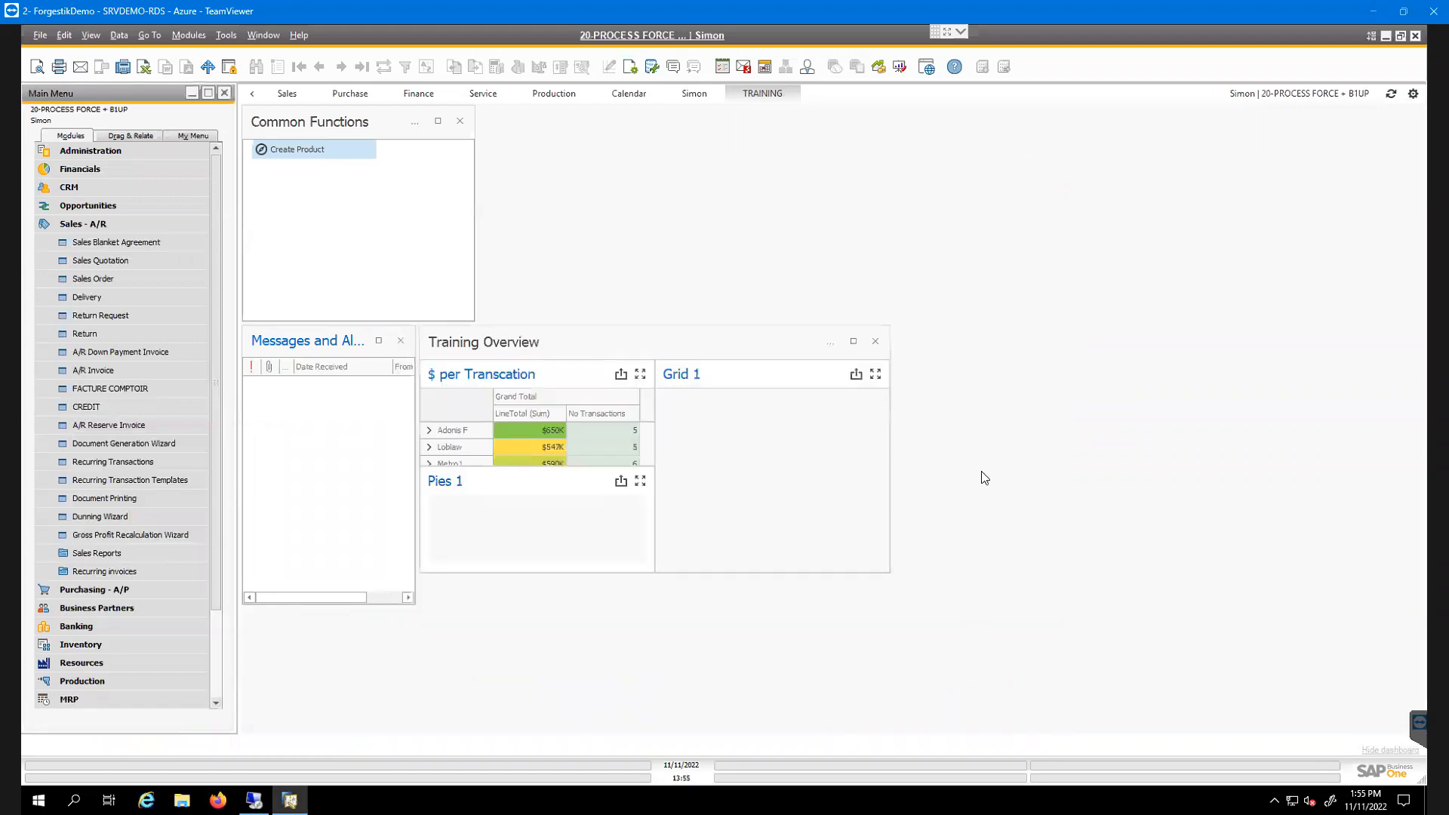
Move the Training Overview widget beside Common Functions and enlarge it, and check Grid 1 maximized before restoring its size
drag(707, 345, 774, 149)
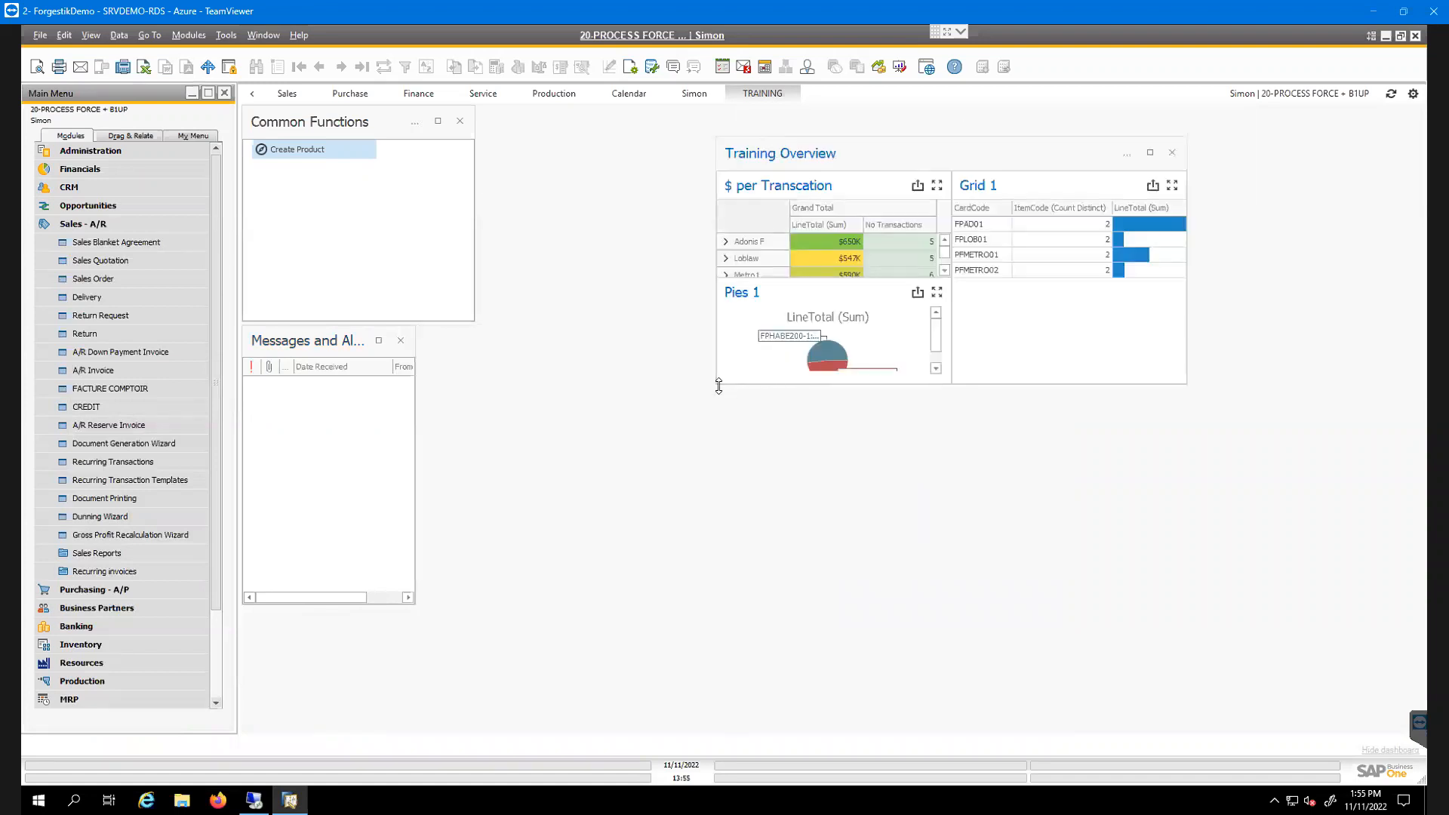
drag(715, 385, 478, 666)
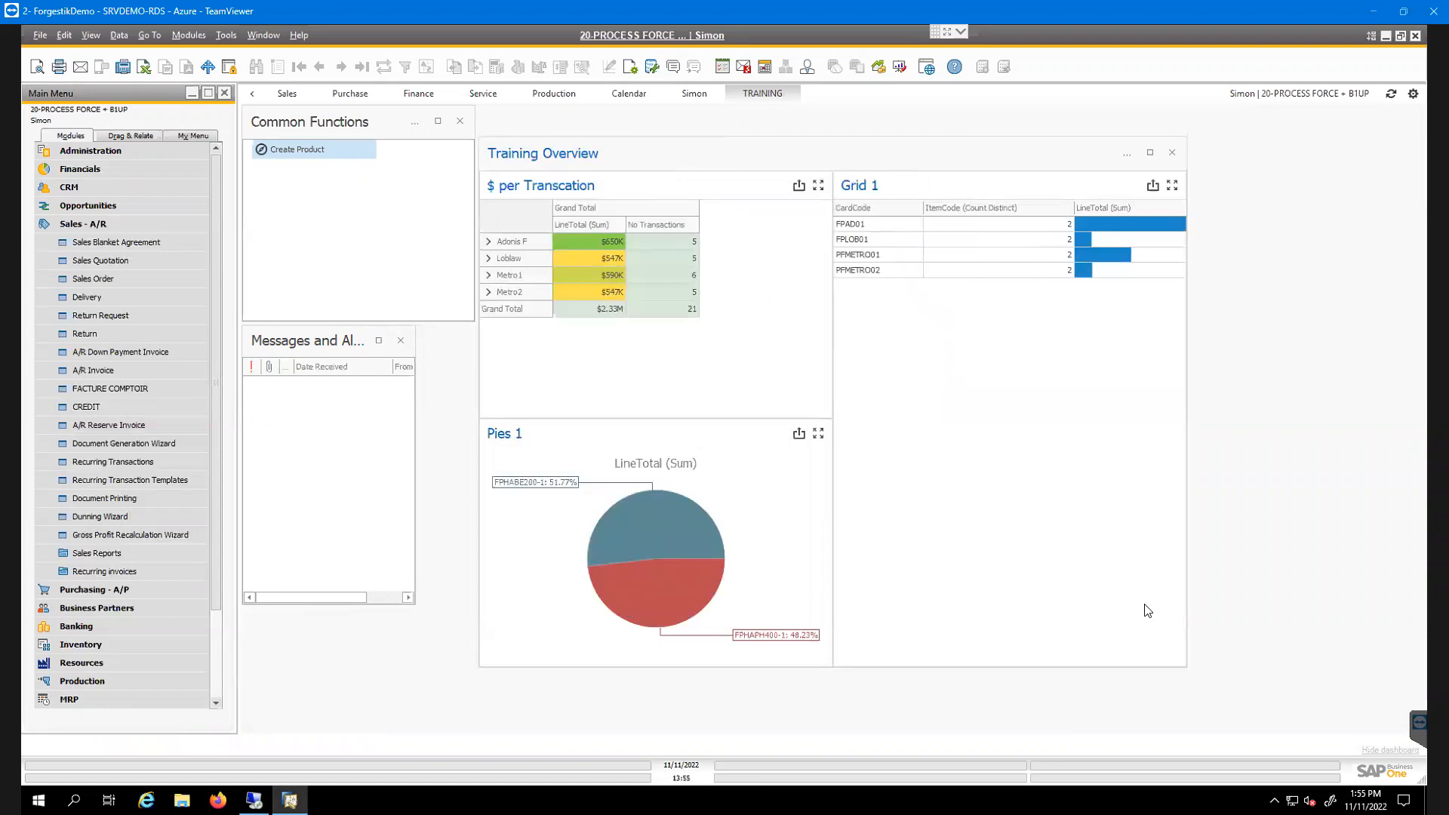
click(1173, 186)
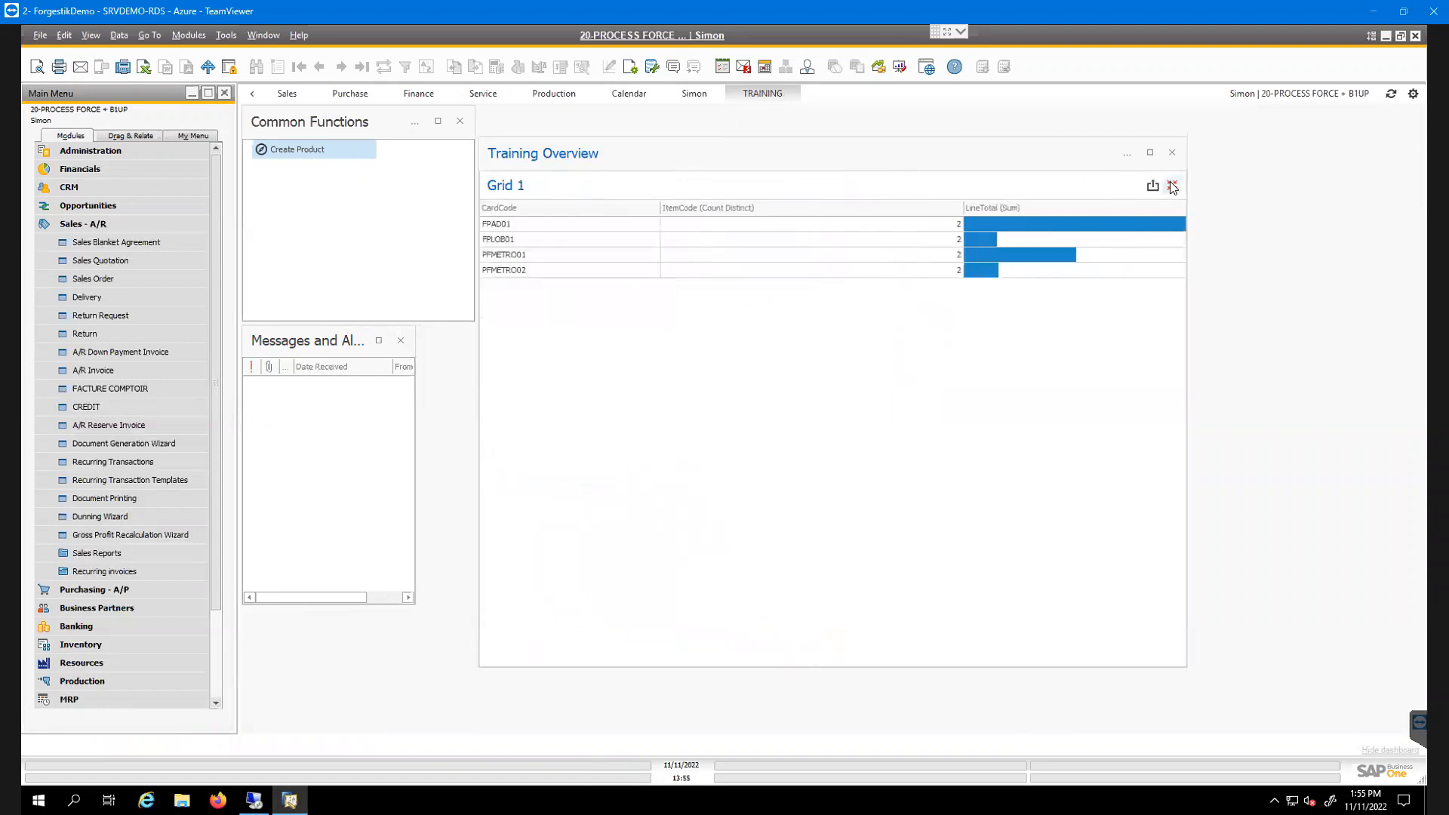
click(1172, 186)
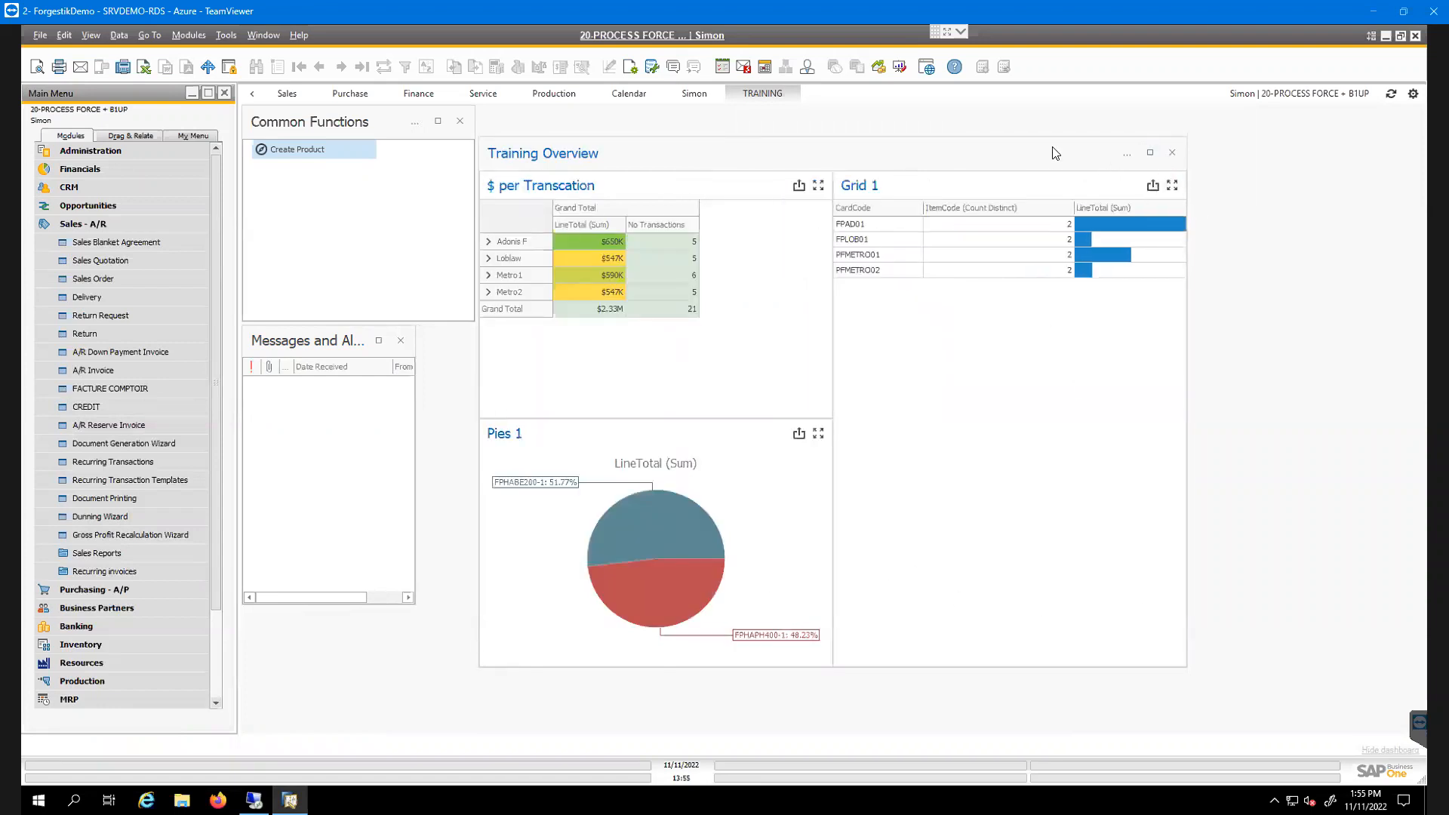
Check the Training Overview widget maximized and restore its size, and view the print preview of Grid 1 before closing it
click(1151, 121)
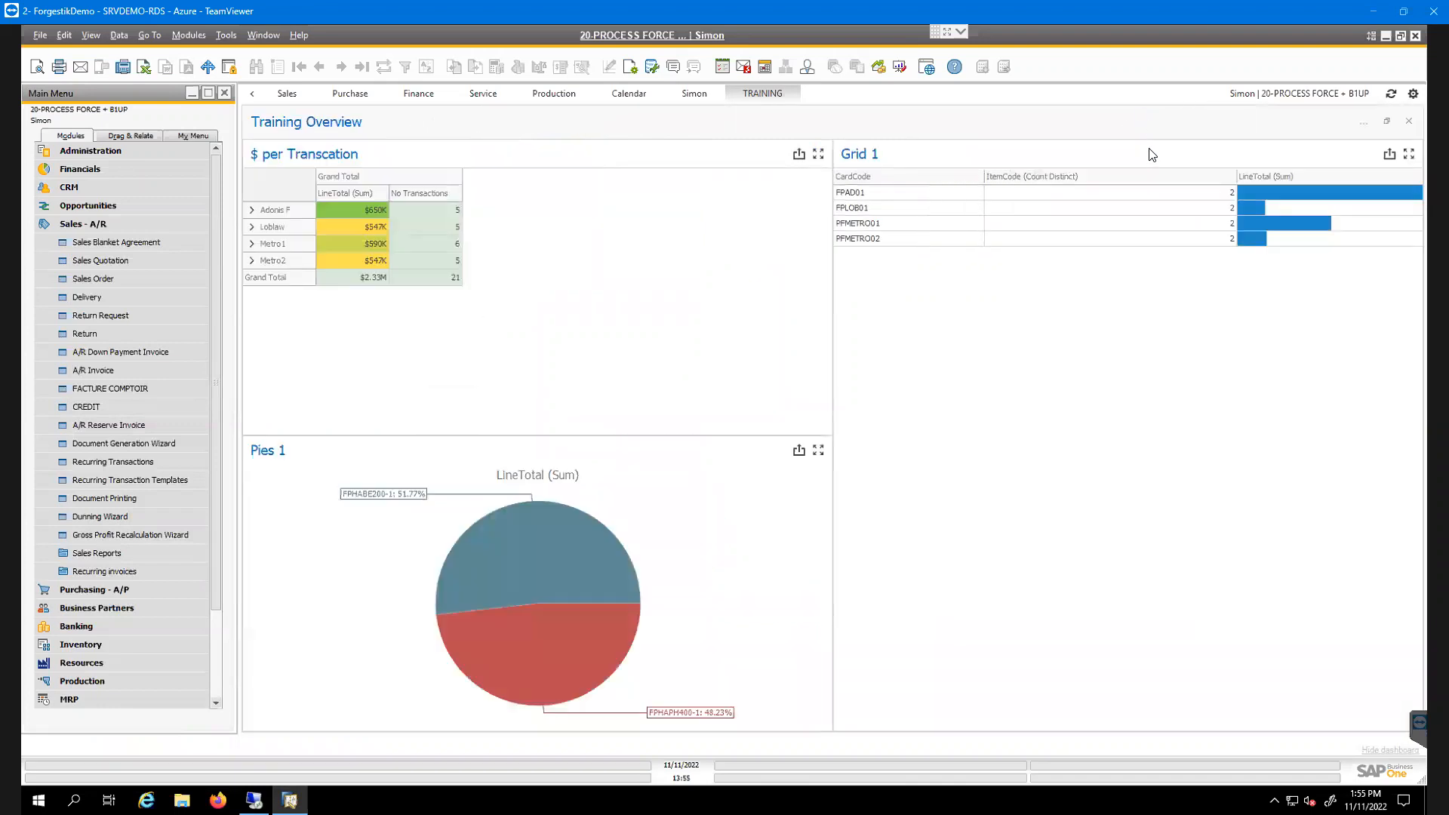
click(1387, 121)
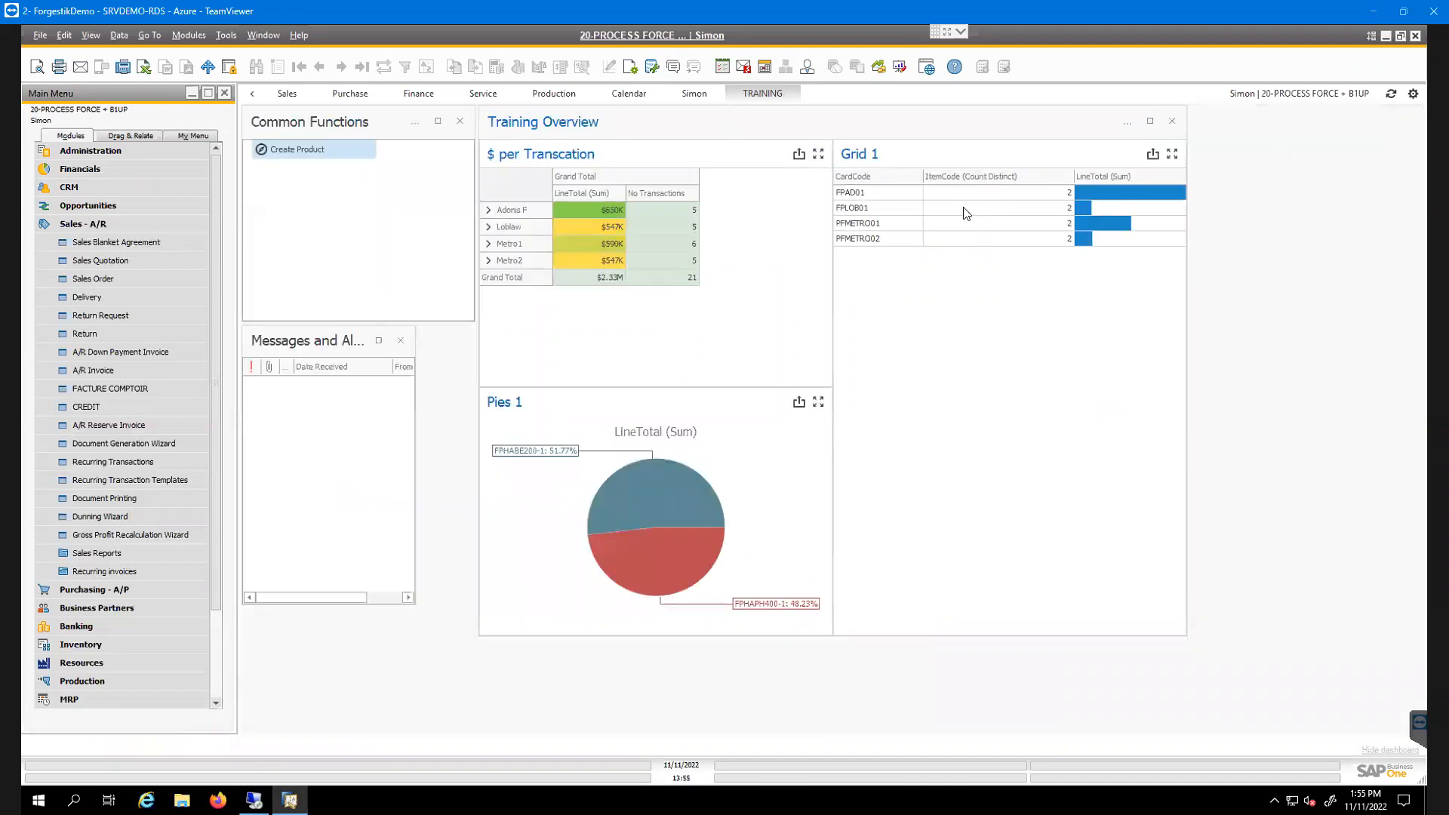
click(1152, 153)
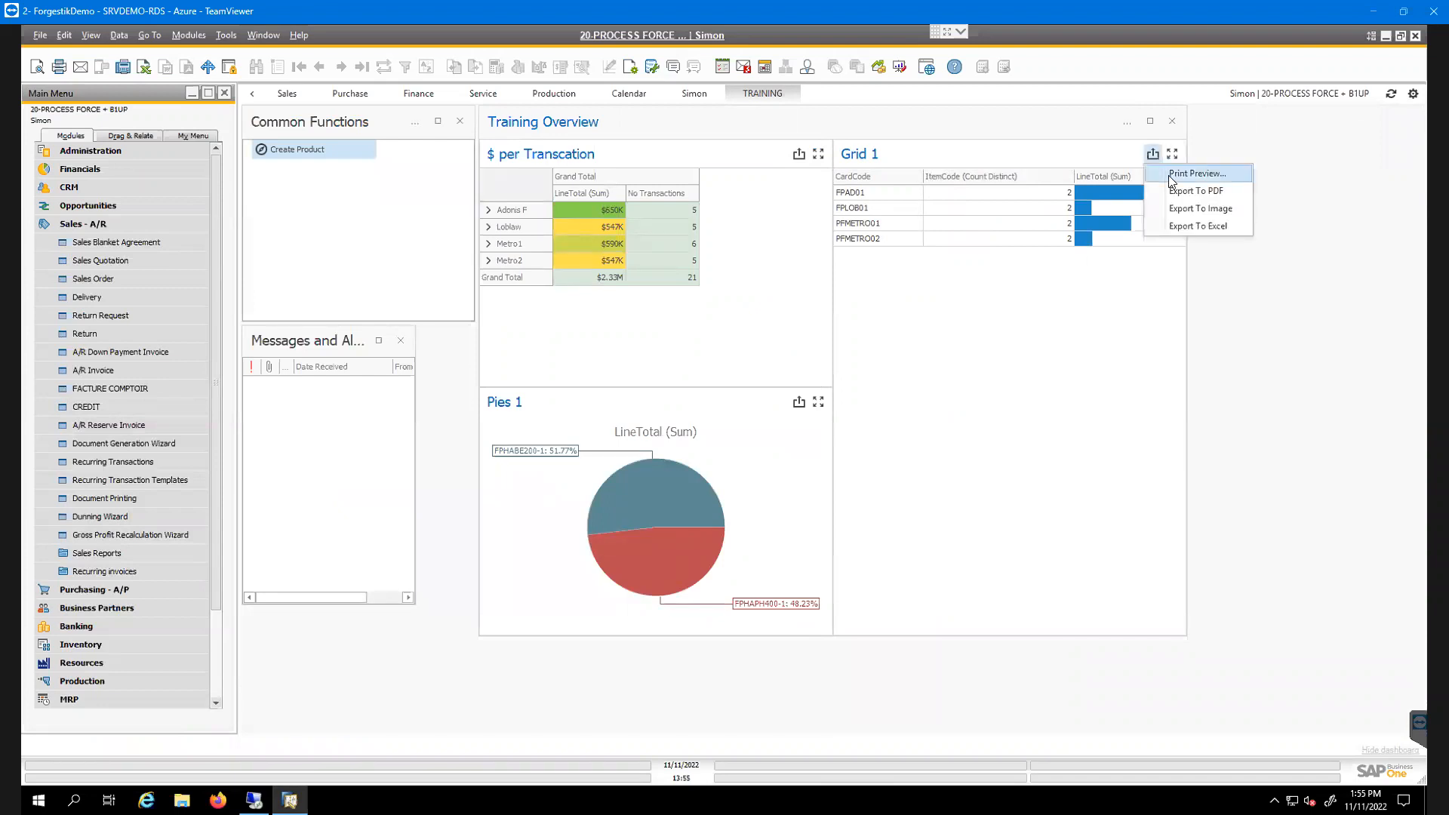
click(1134, 312)
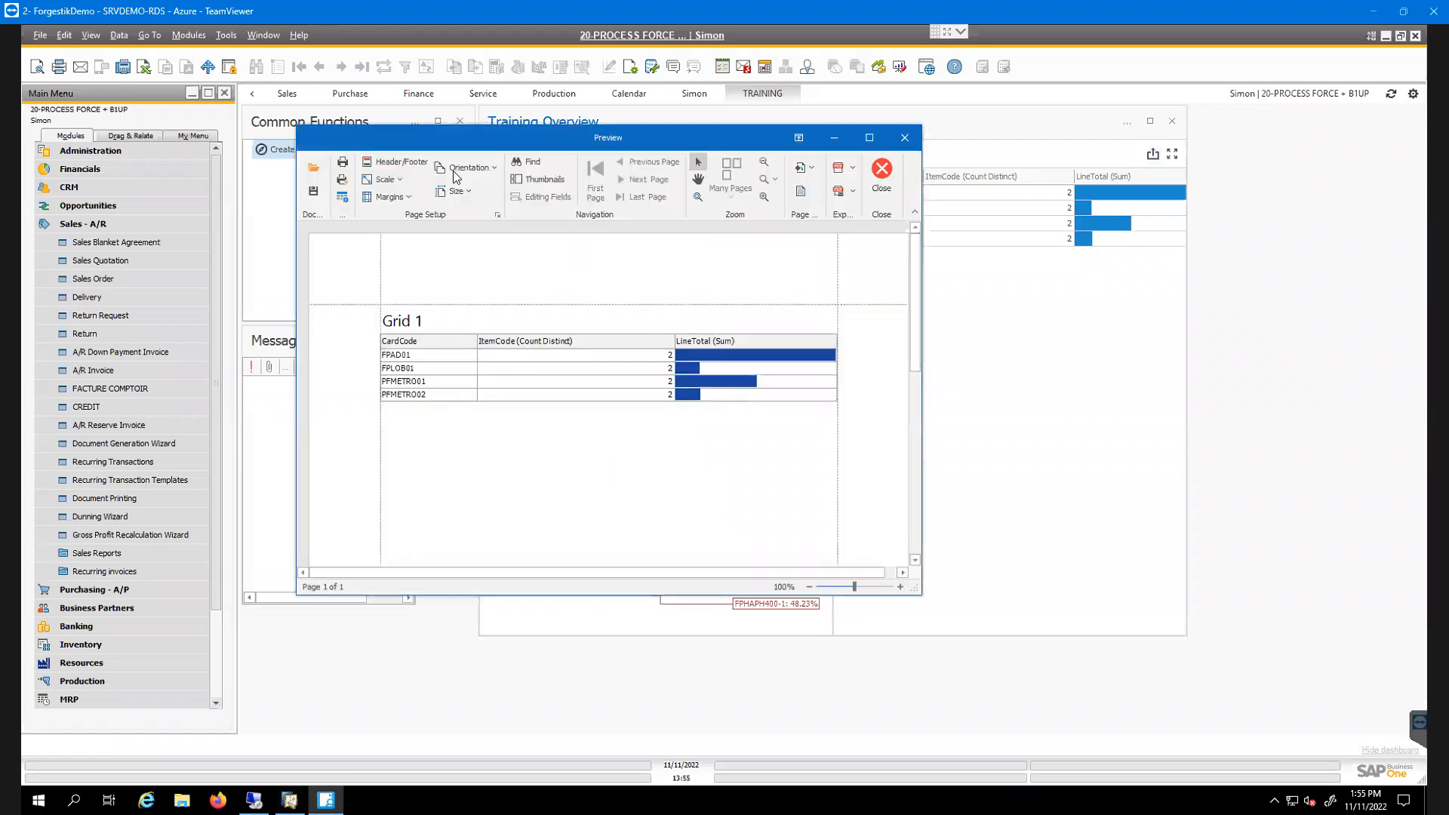
click(906, 138)
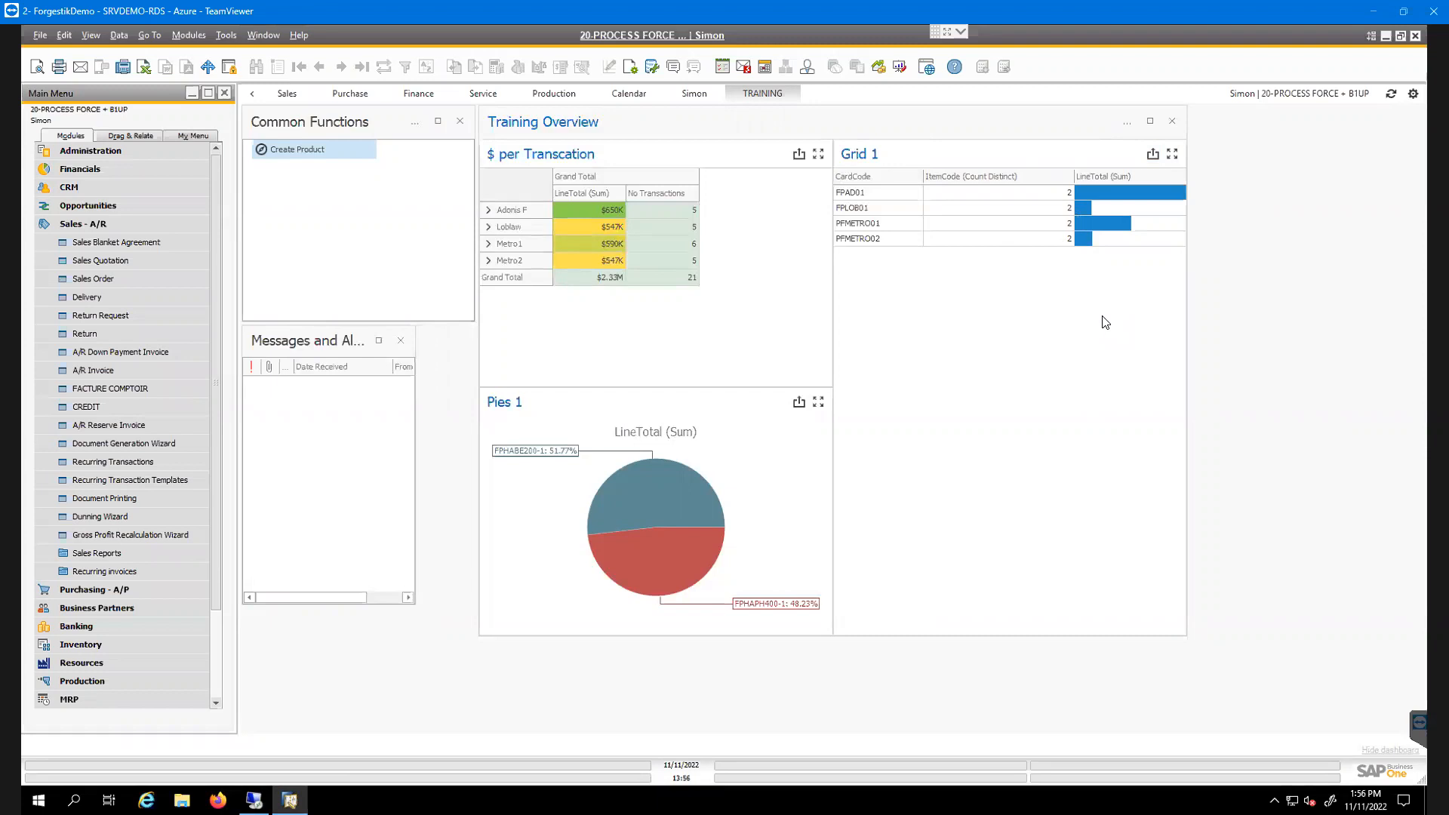
Check the value details of the slices in the Pies 1 chart
drag(1003, 129, 998, 129)
mouse_move(547, 453)
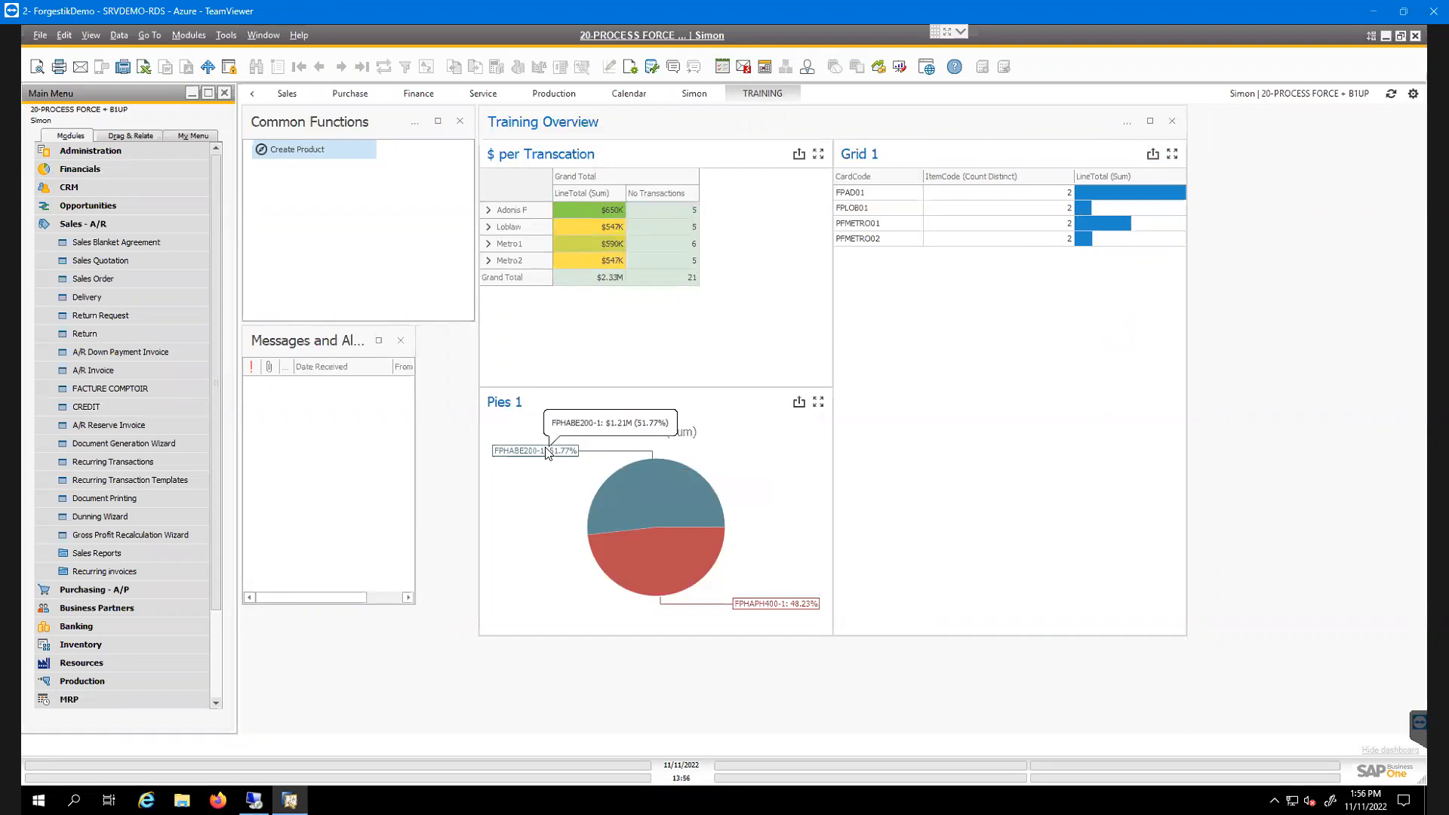
mouse_move(667, 587)
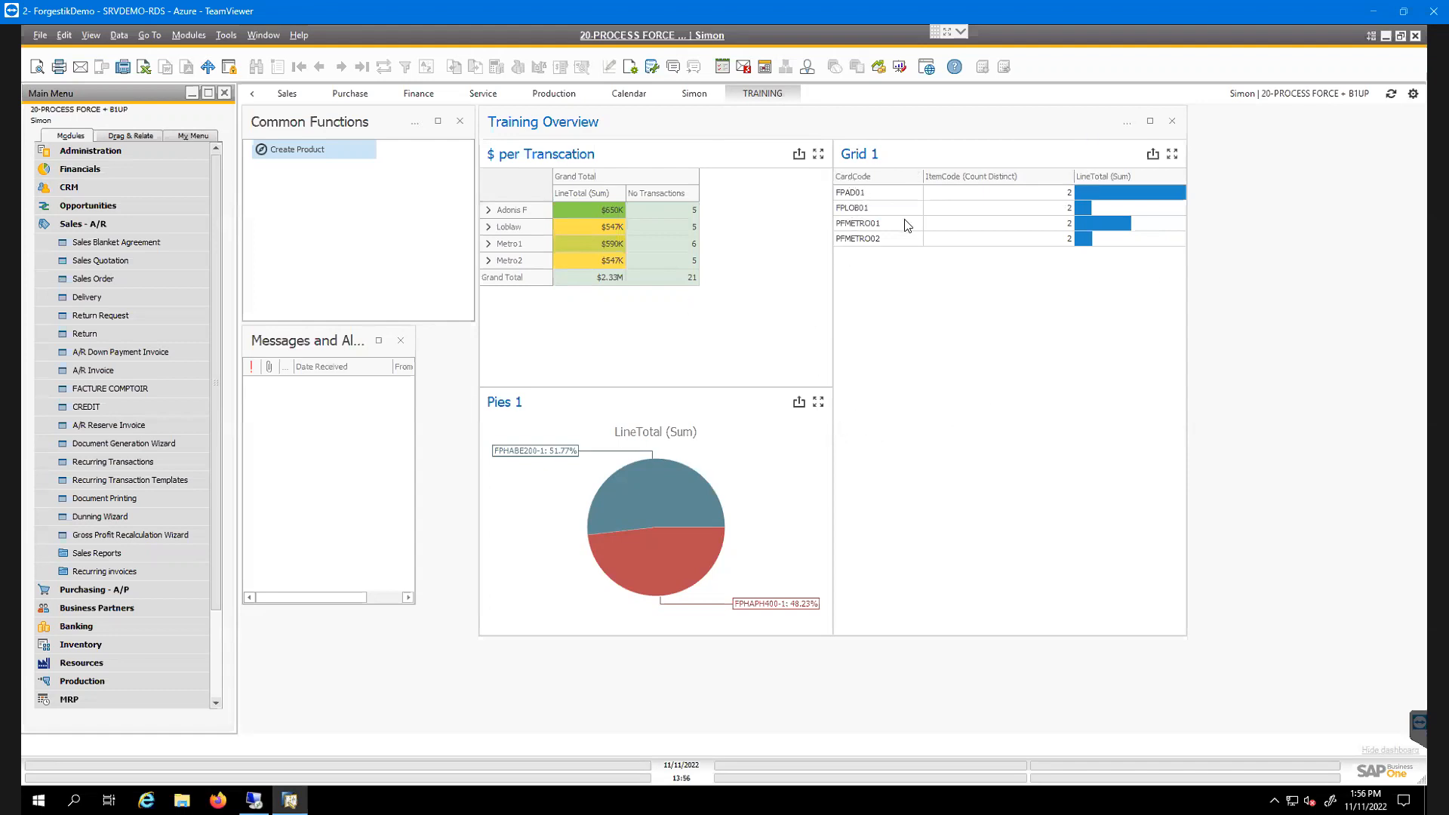
Remove the Training Overview widget from the TRAINING view and confirm the removal
click(1127, 123)
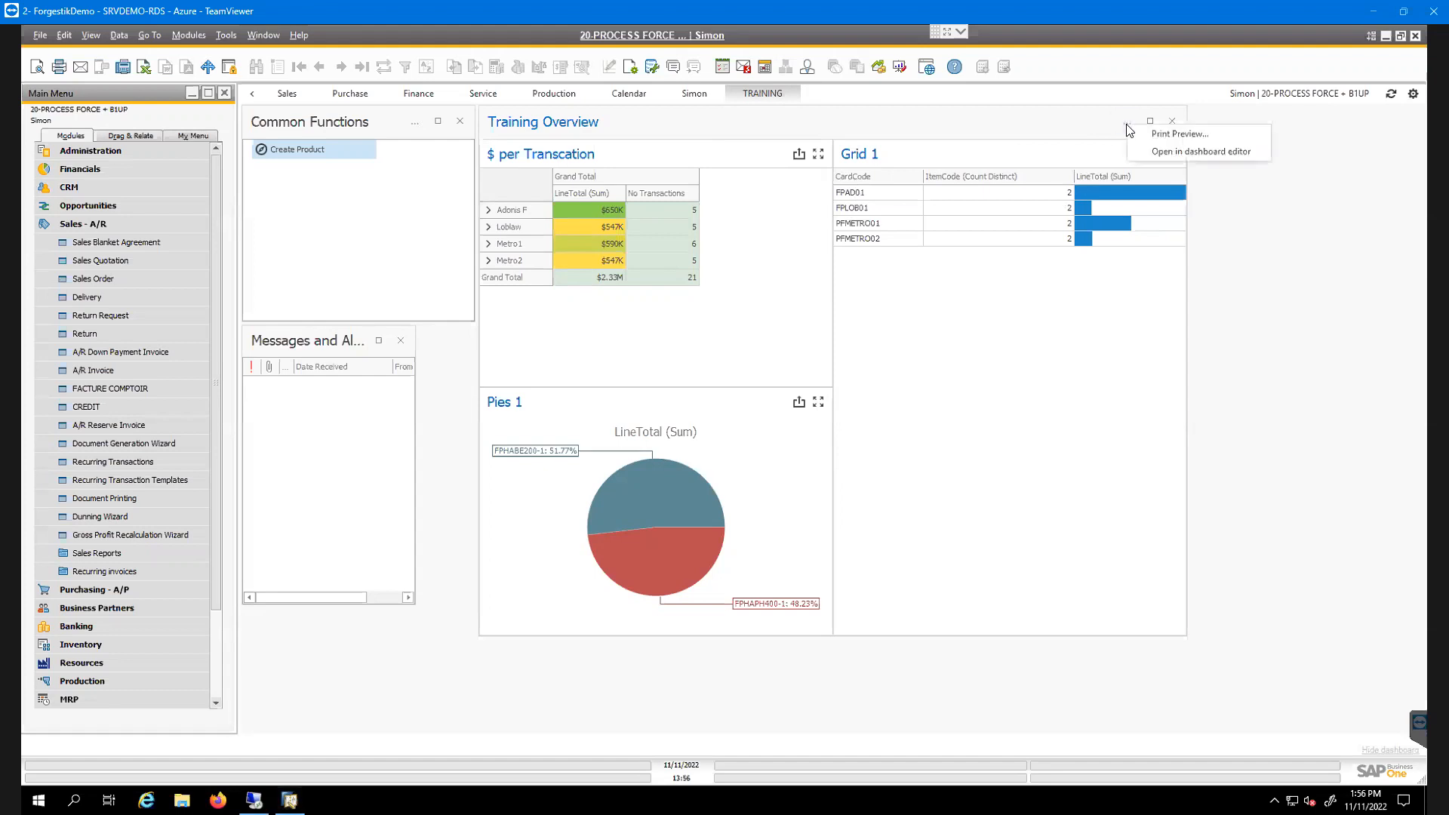
click(1075, 135)
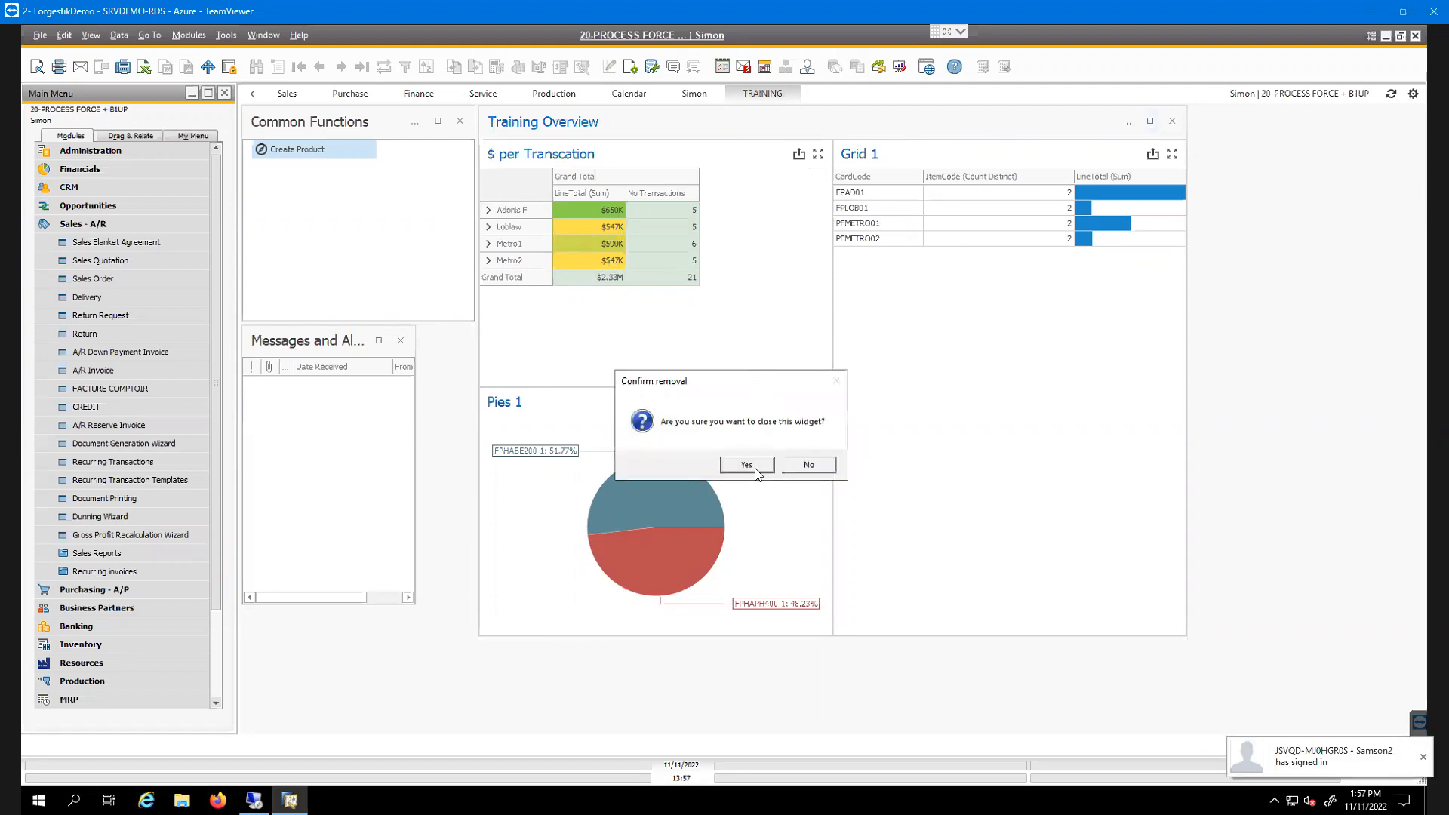
click(755, 471)
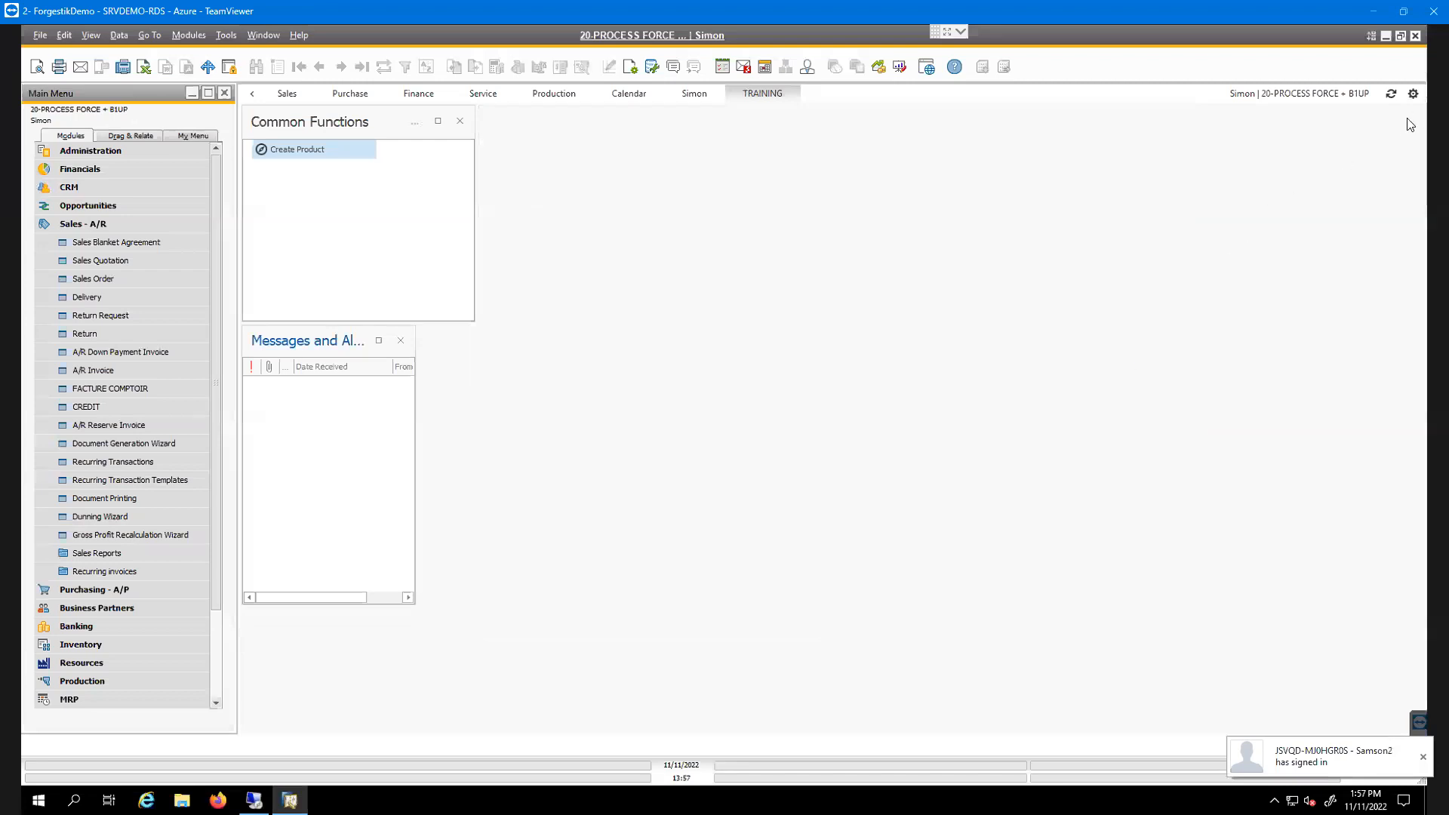
Open the Training Overview dashboard in the dashboard editor from the Dashboard Widgets list
click(1414, 95)
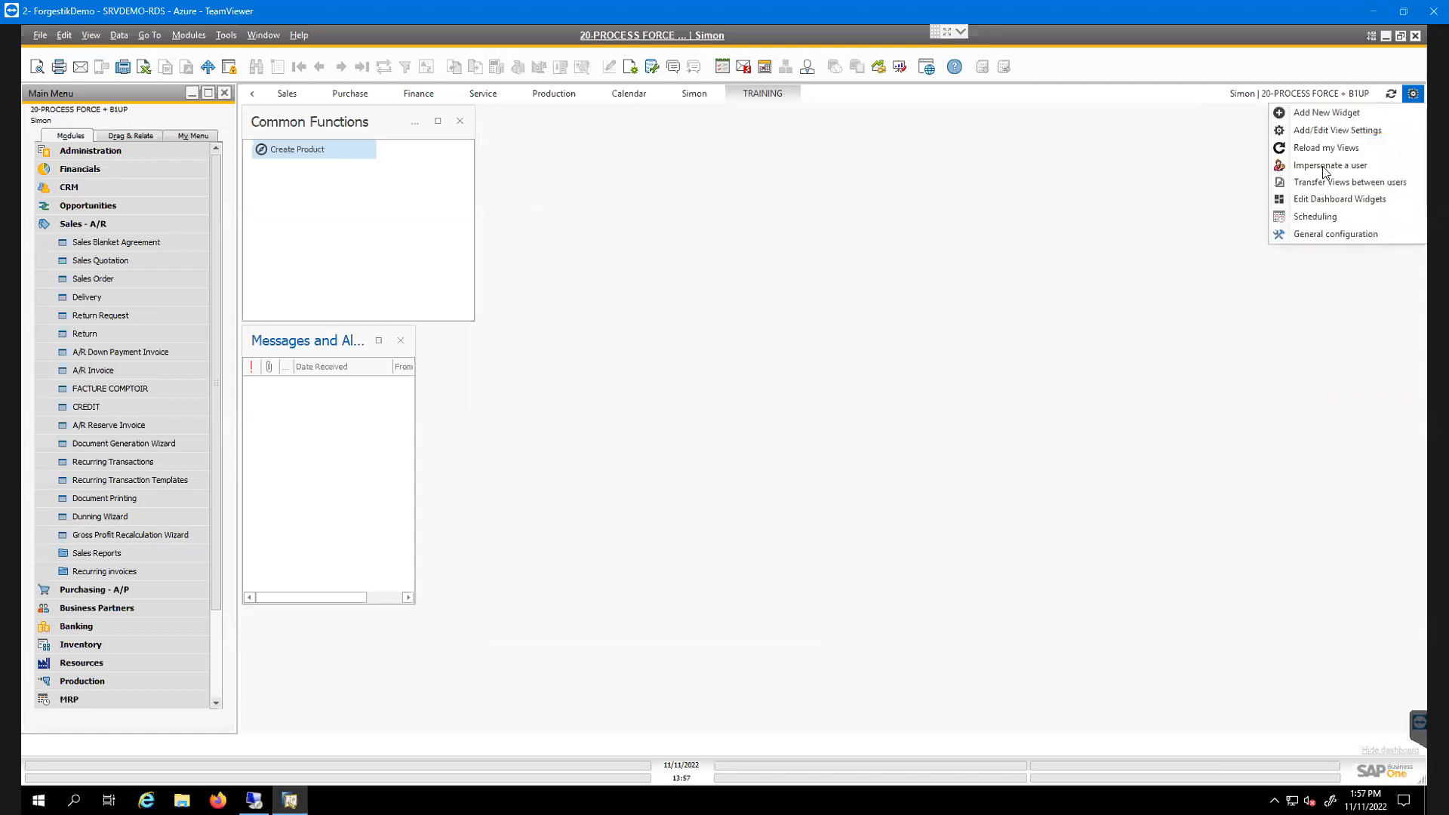
click(1341, 199)
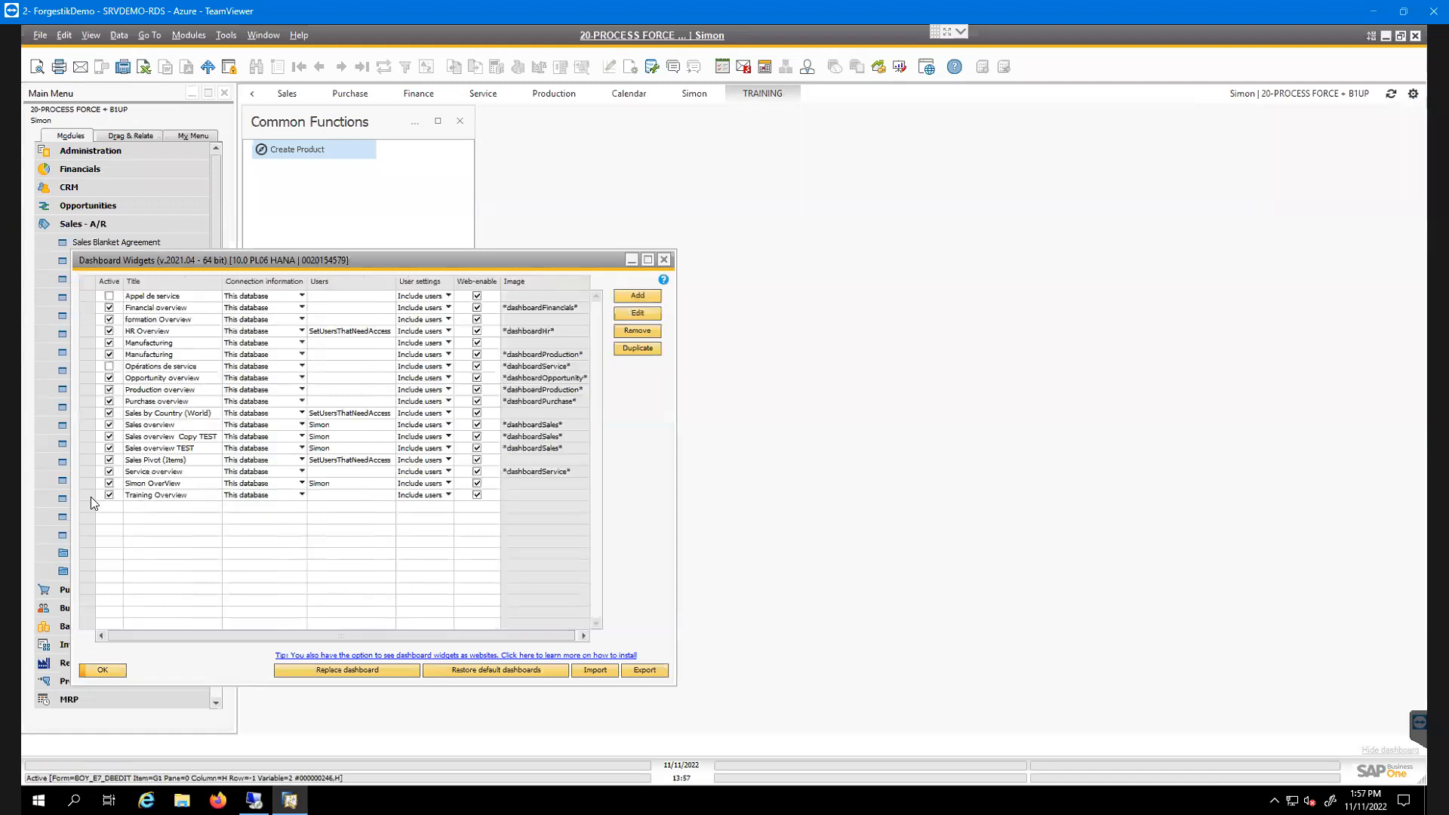
double_click(89, 494)
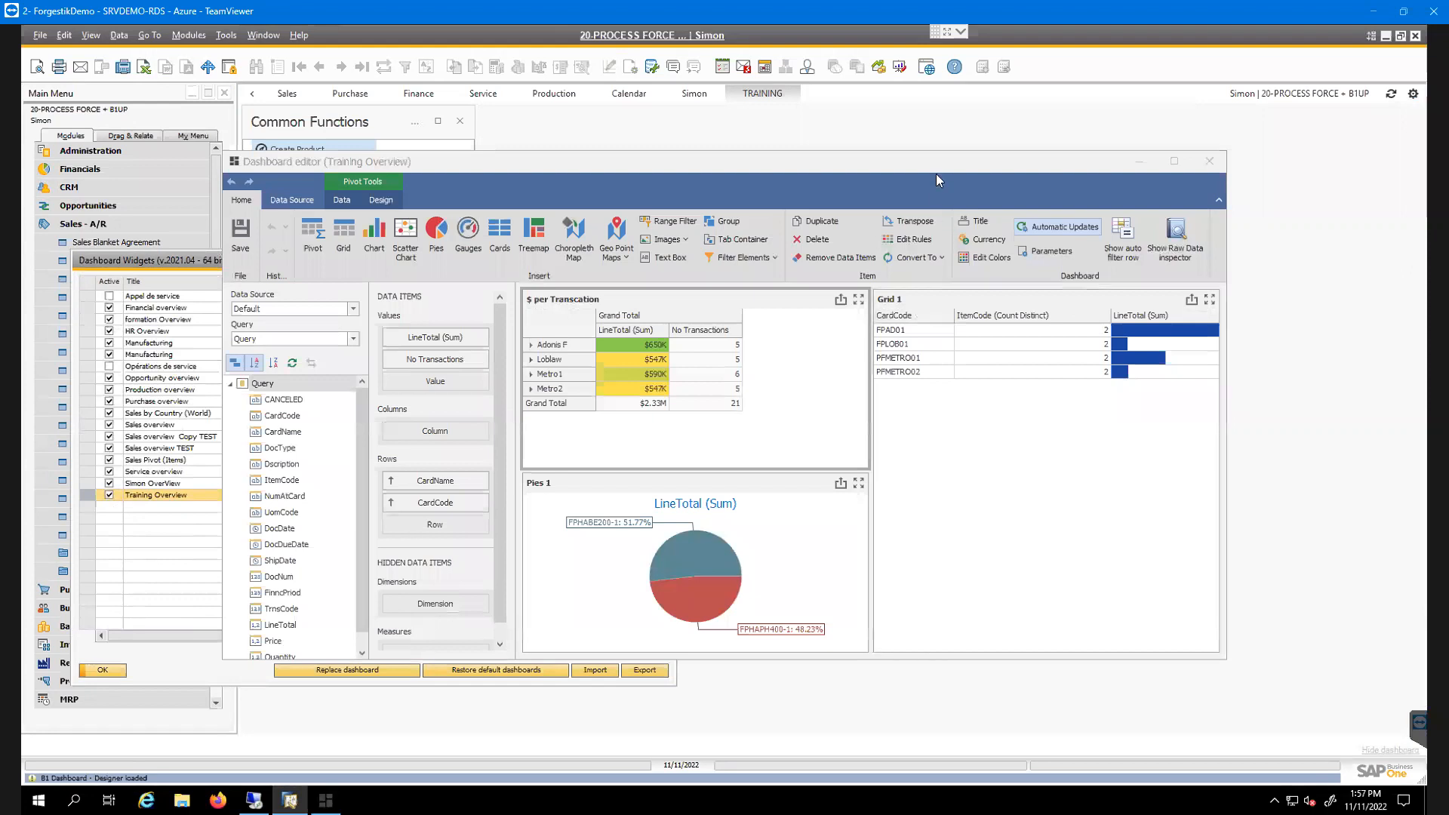
drag(934, 155, 930, 144)
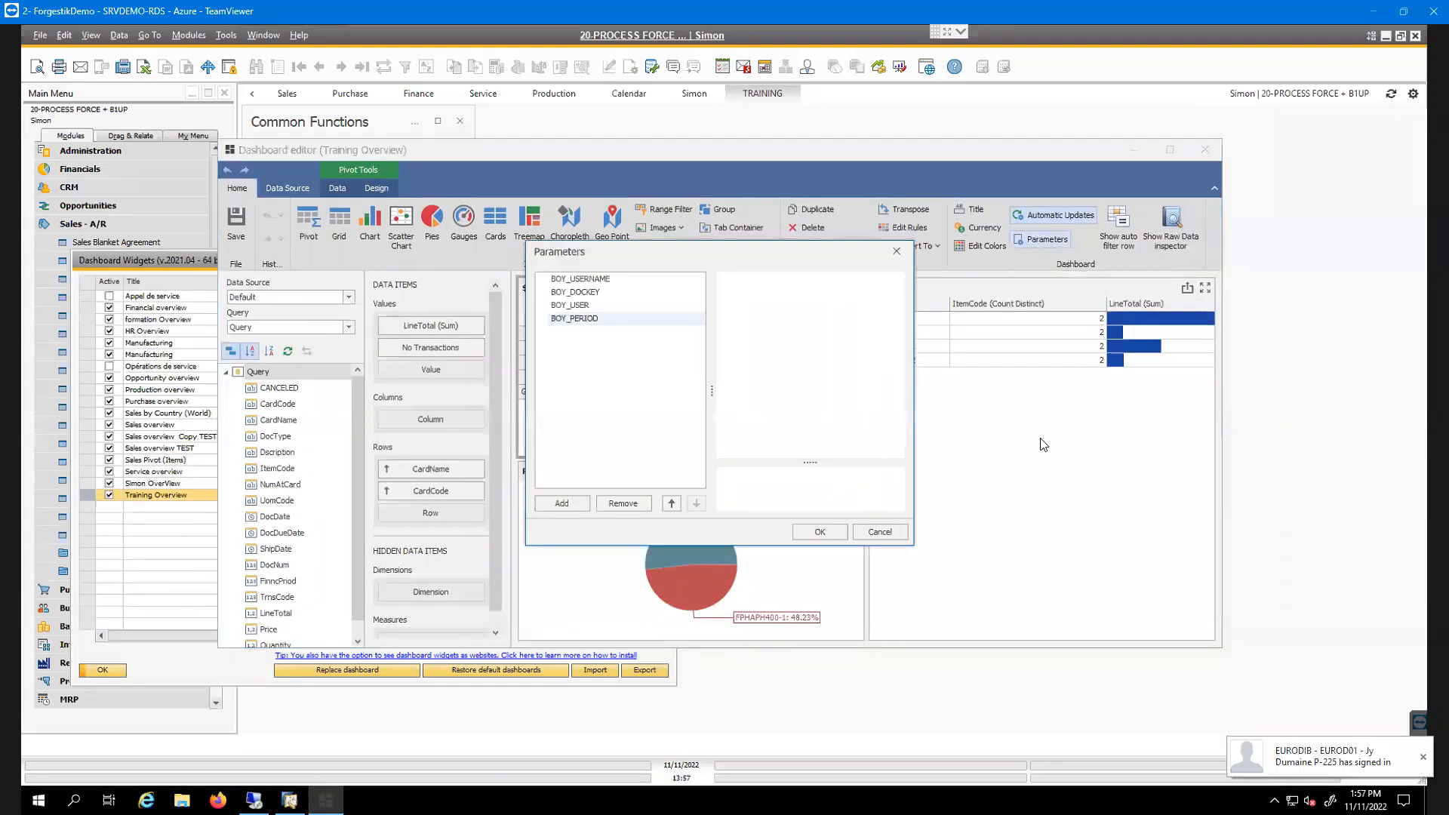
Add a String dashboard parameter named Search to the Training Overview dashboard
click(571, 504)
click(868, 356)
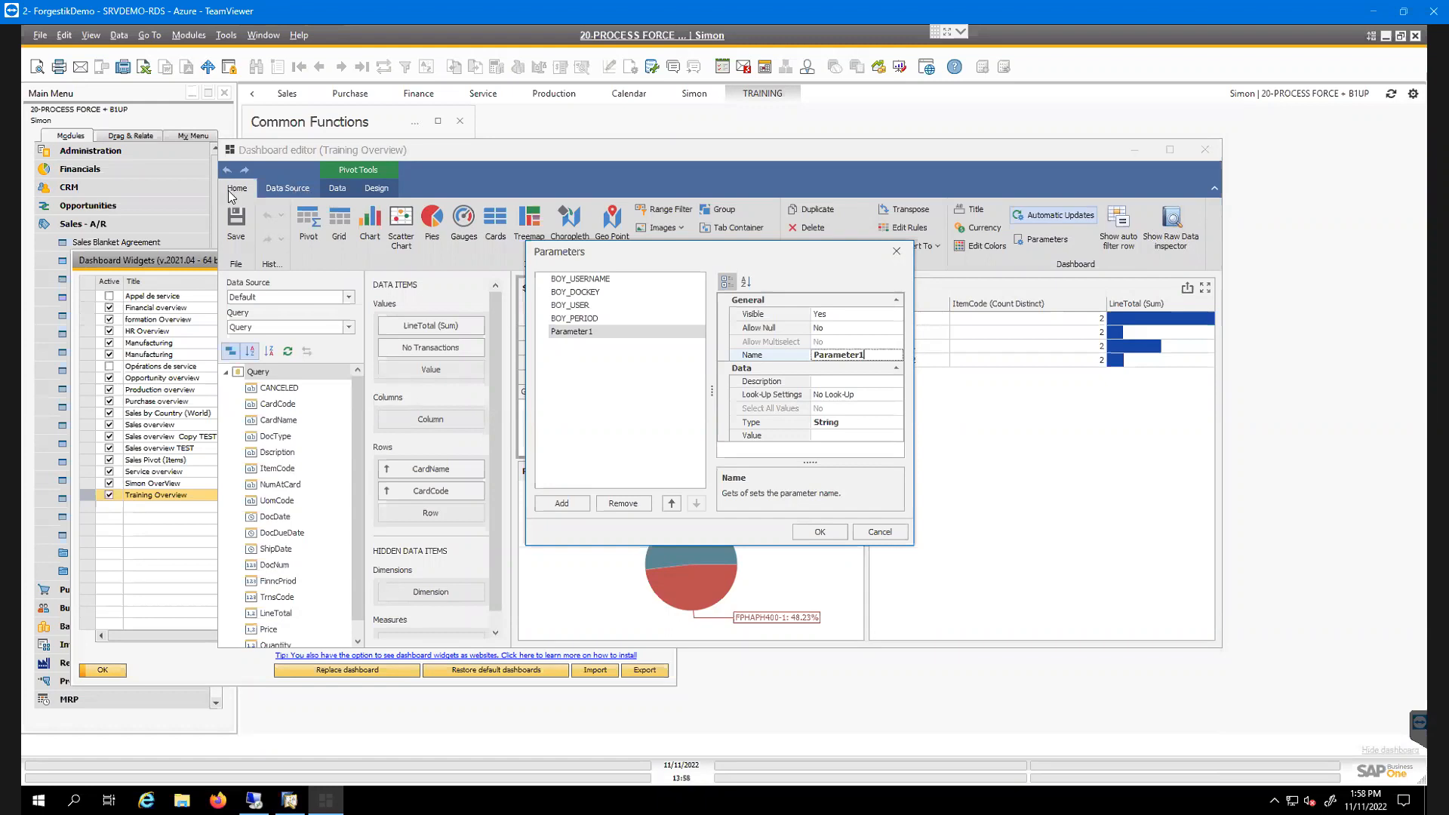
double_click(839, 355)
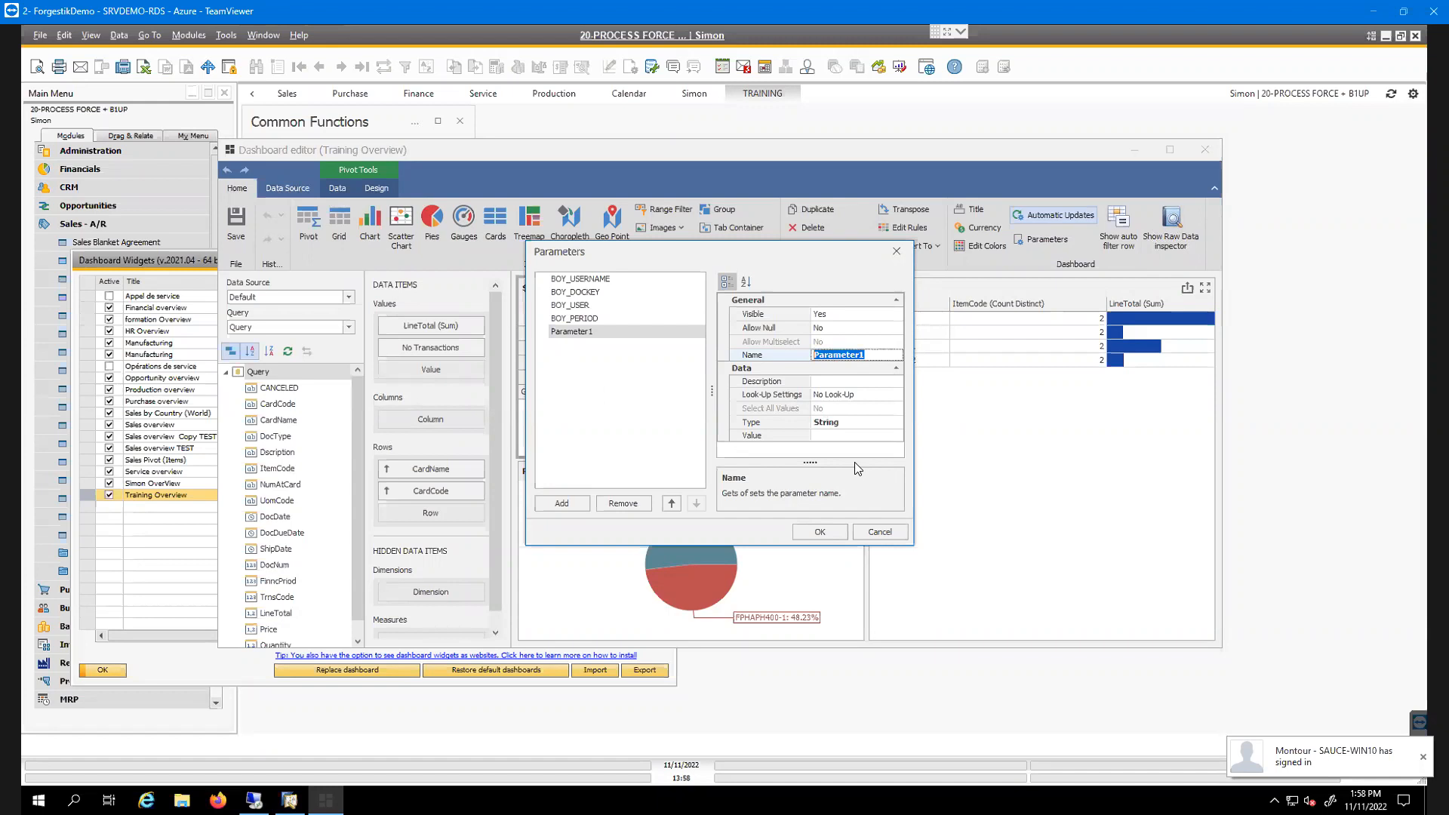
text(Search)
click(820, 532)
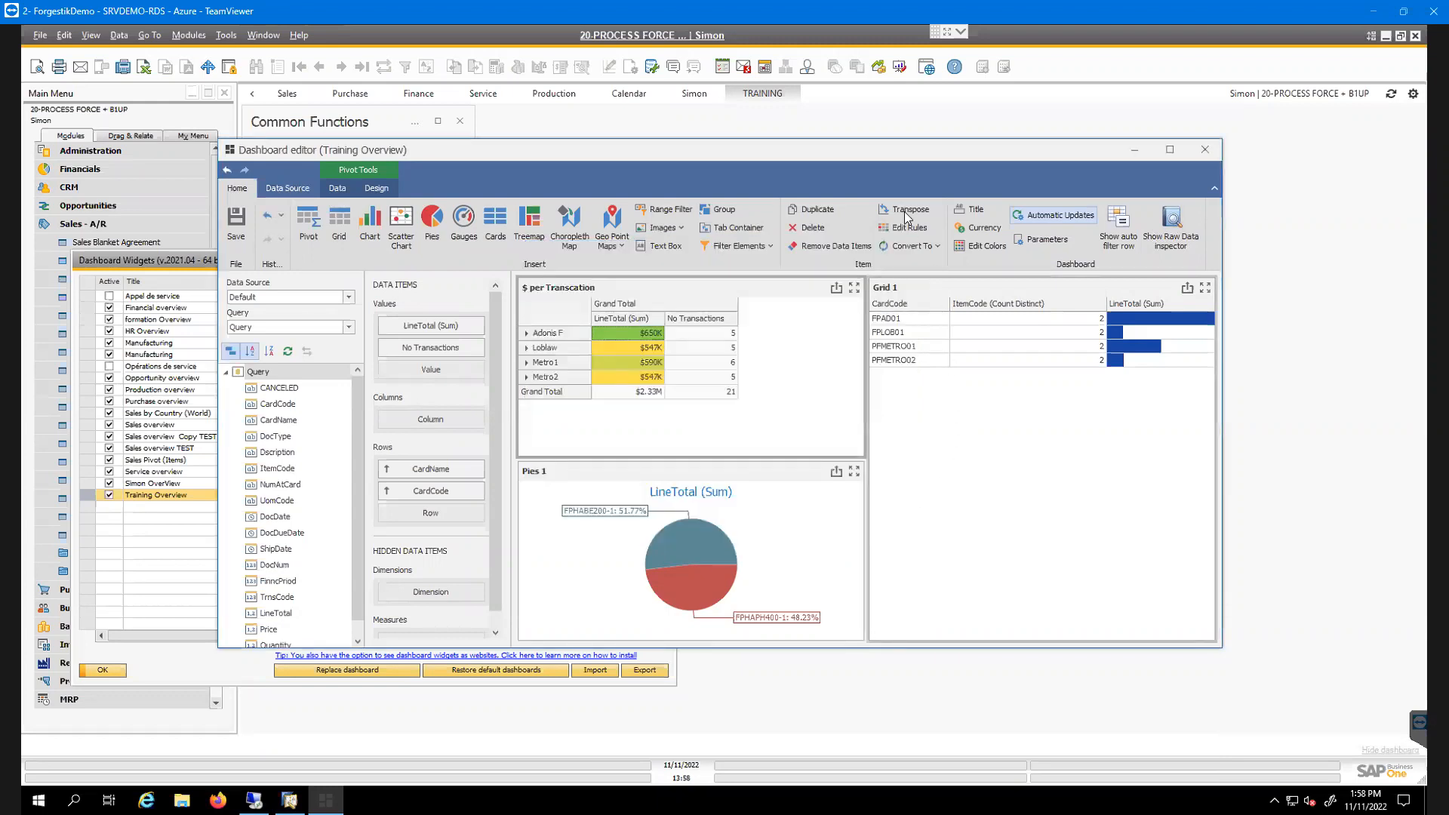
Edit the dashboard's query to append the condition AND T0."CardCode" LIKE '%' || SearchVar || '%'
click(274, 192)
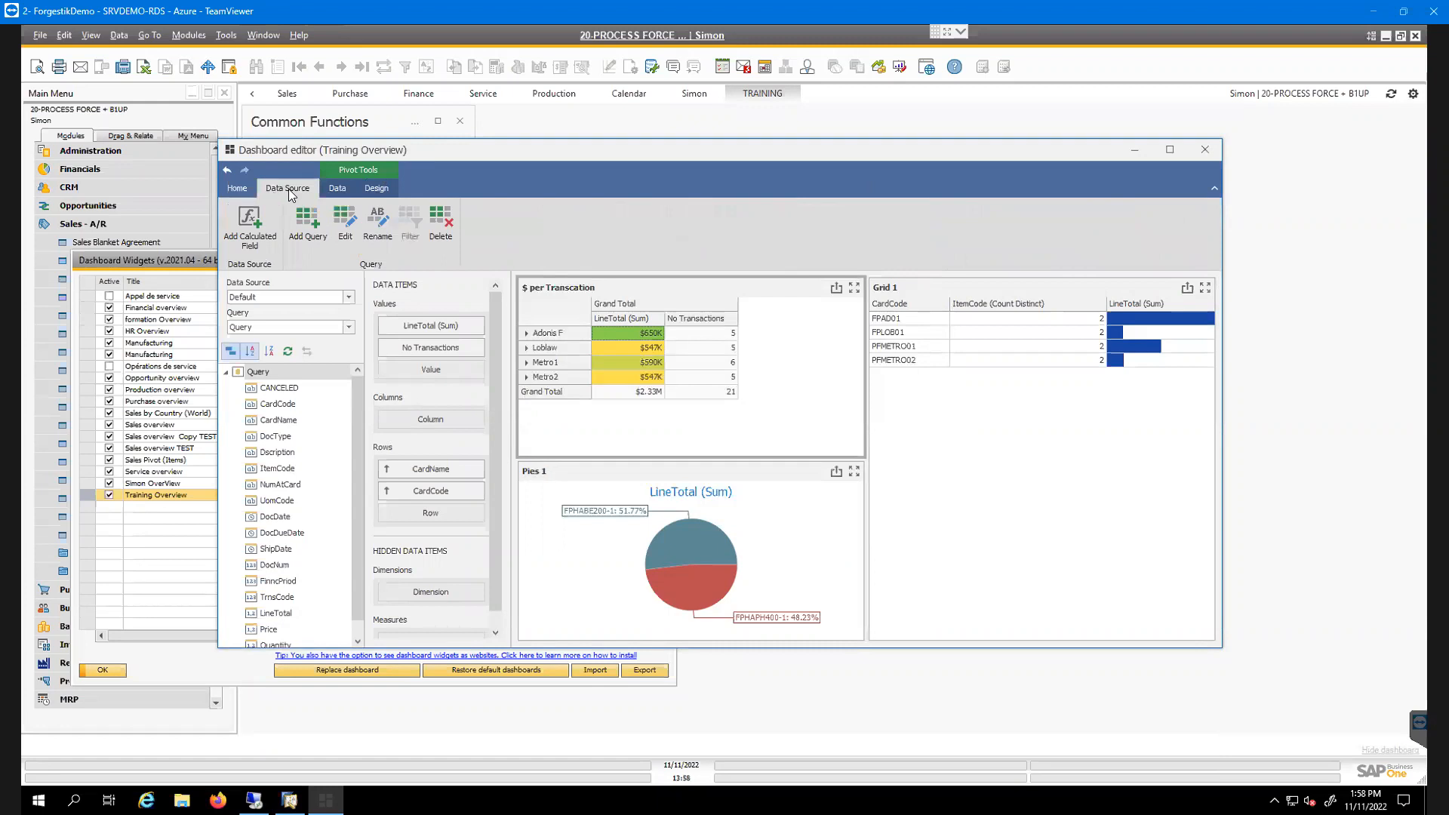
click(340, 219)
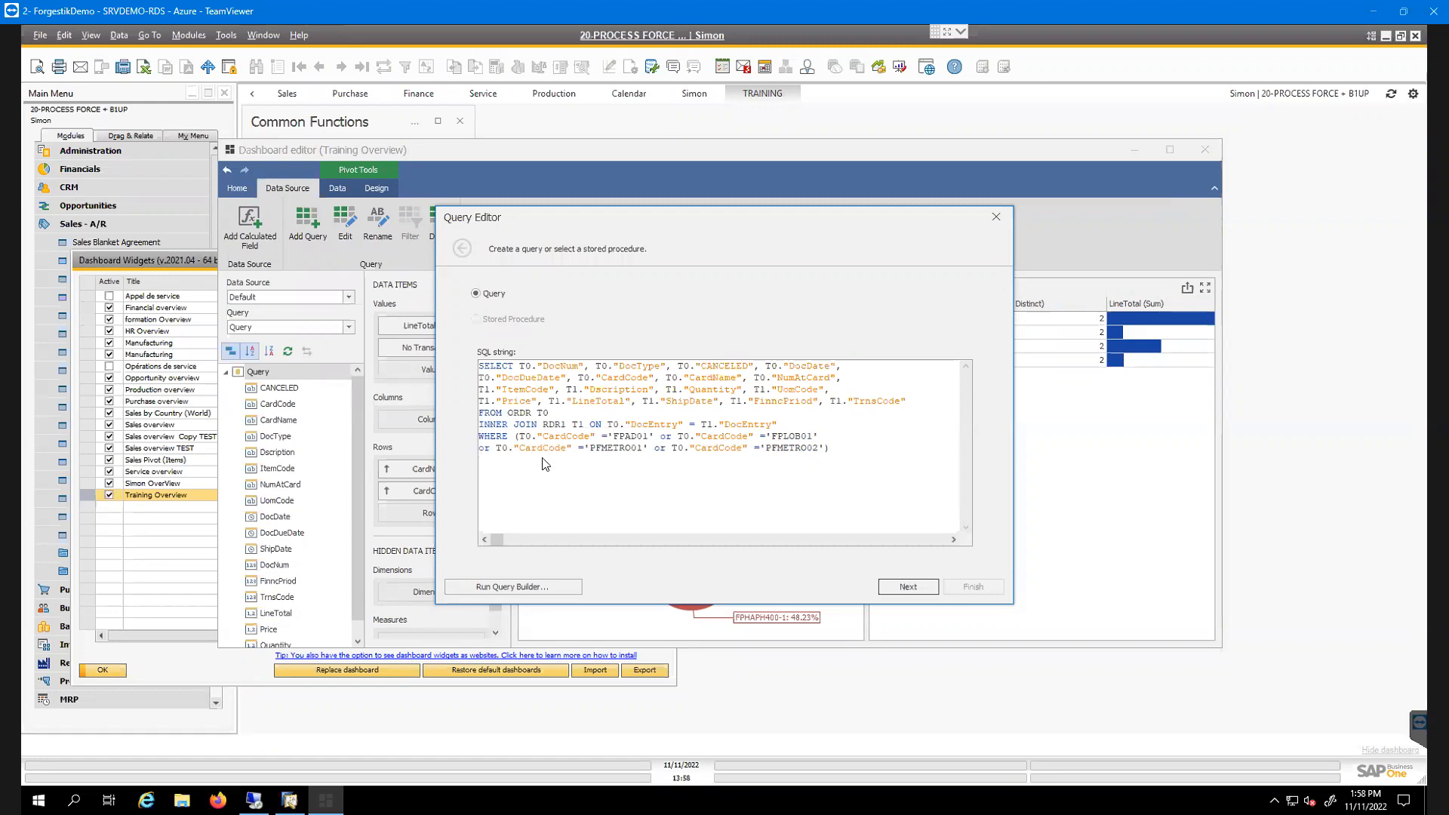
text(AND)
drag(578, 447, 496, 448)
key(ctrl+c)
click(516, 462)
key(ctrl+v)
text(LIKE)
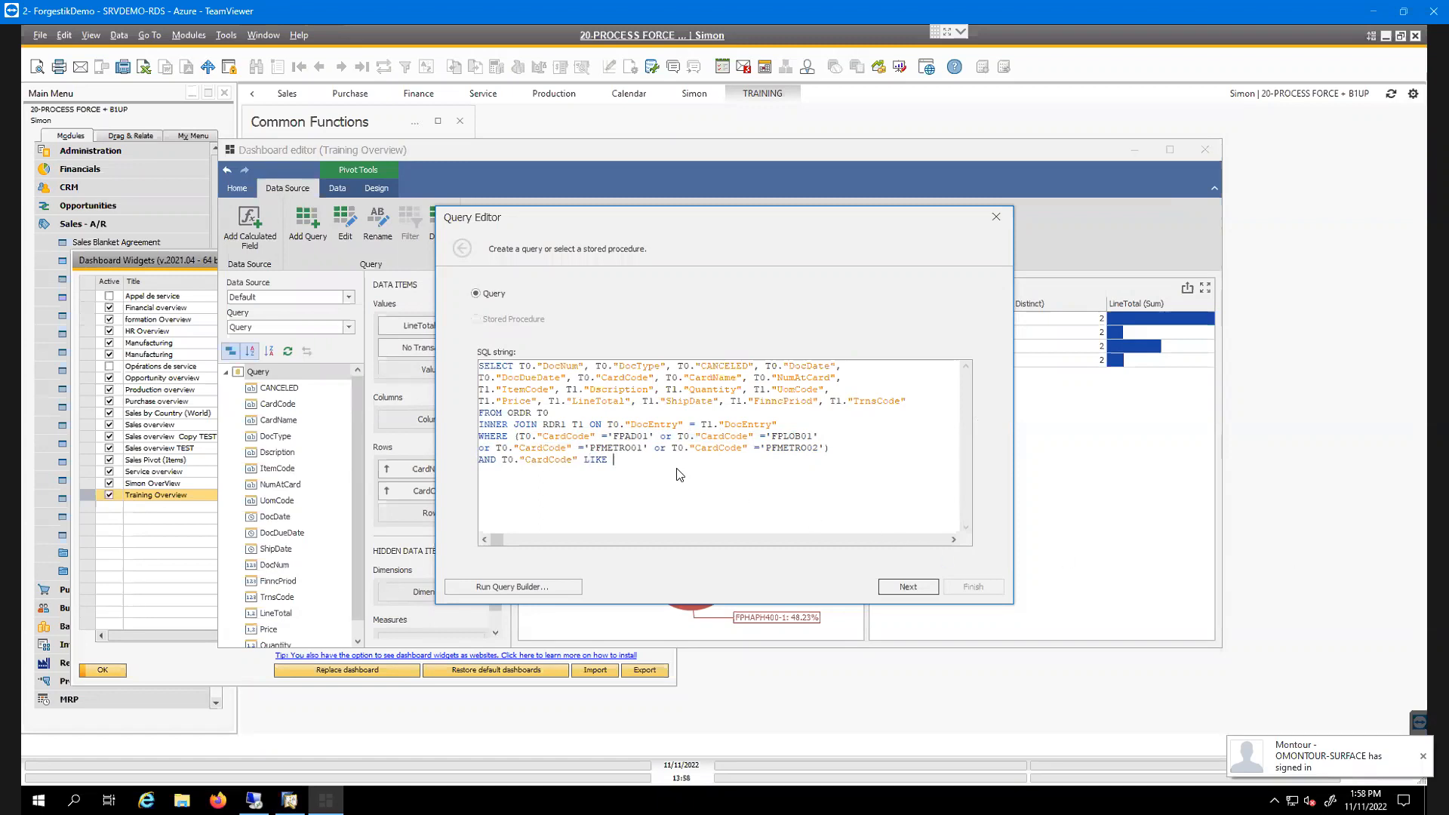
key(ctrl+v)
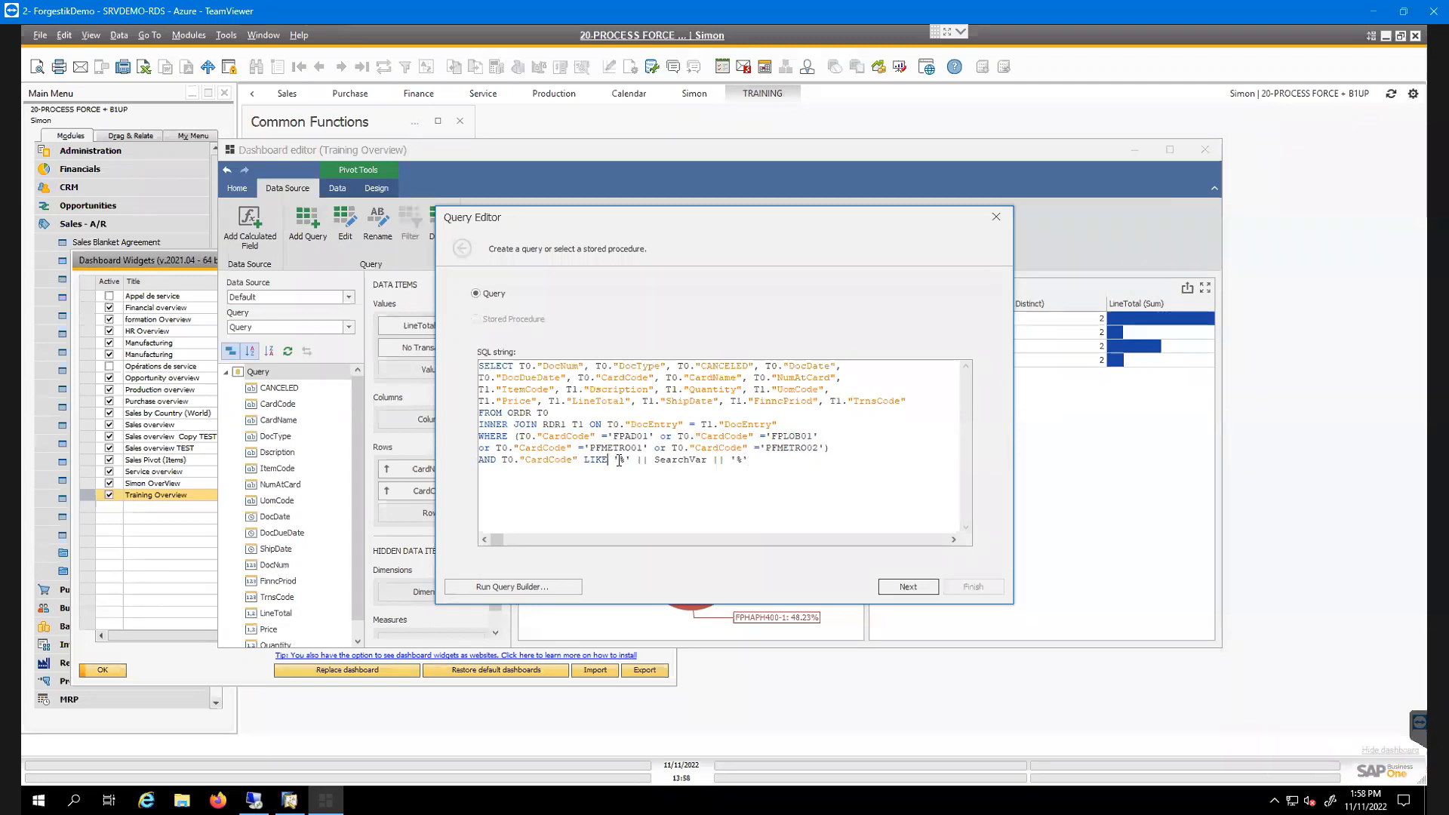
double_click(663, 461)
click(668, 461)
double_click(671, 461)
click(689, 461)
drag(701, 459, 694, 458)
click(733, 461)
double_click(717, 459)
click(752, 462)
key(ctrl+v)
double_click(511, 483)
drag(583, 483, 469, 489)
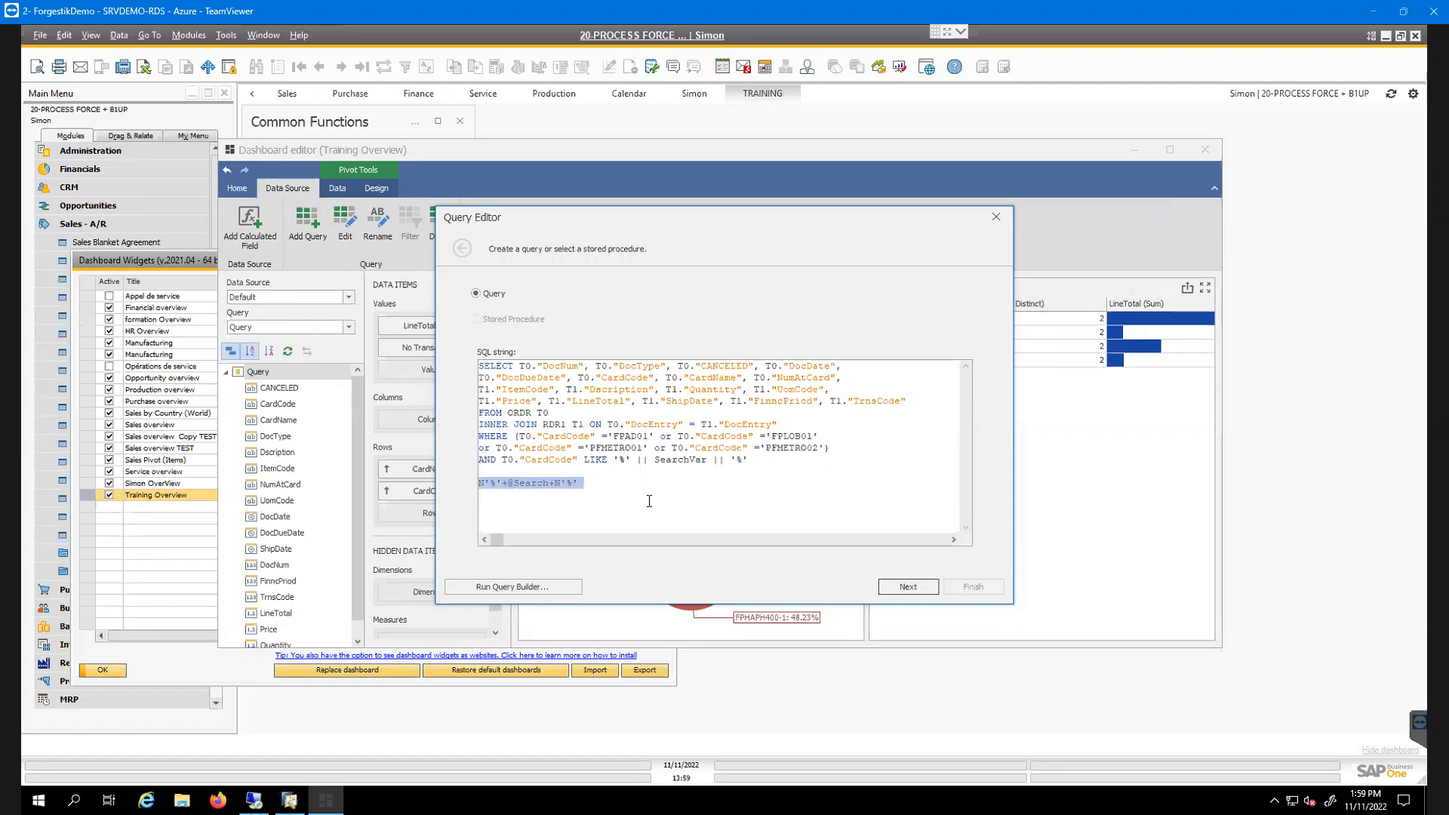
key(BackSpace)
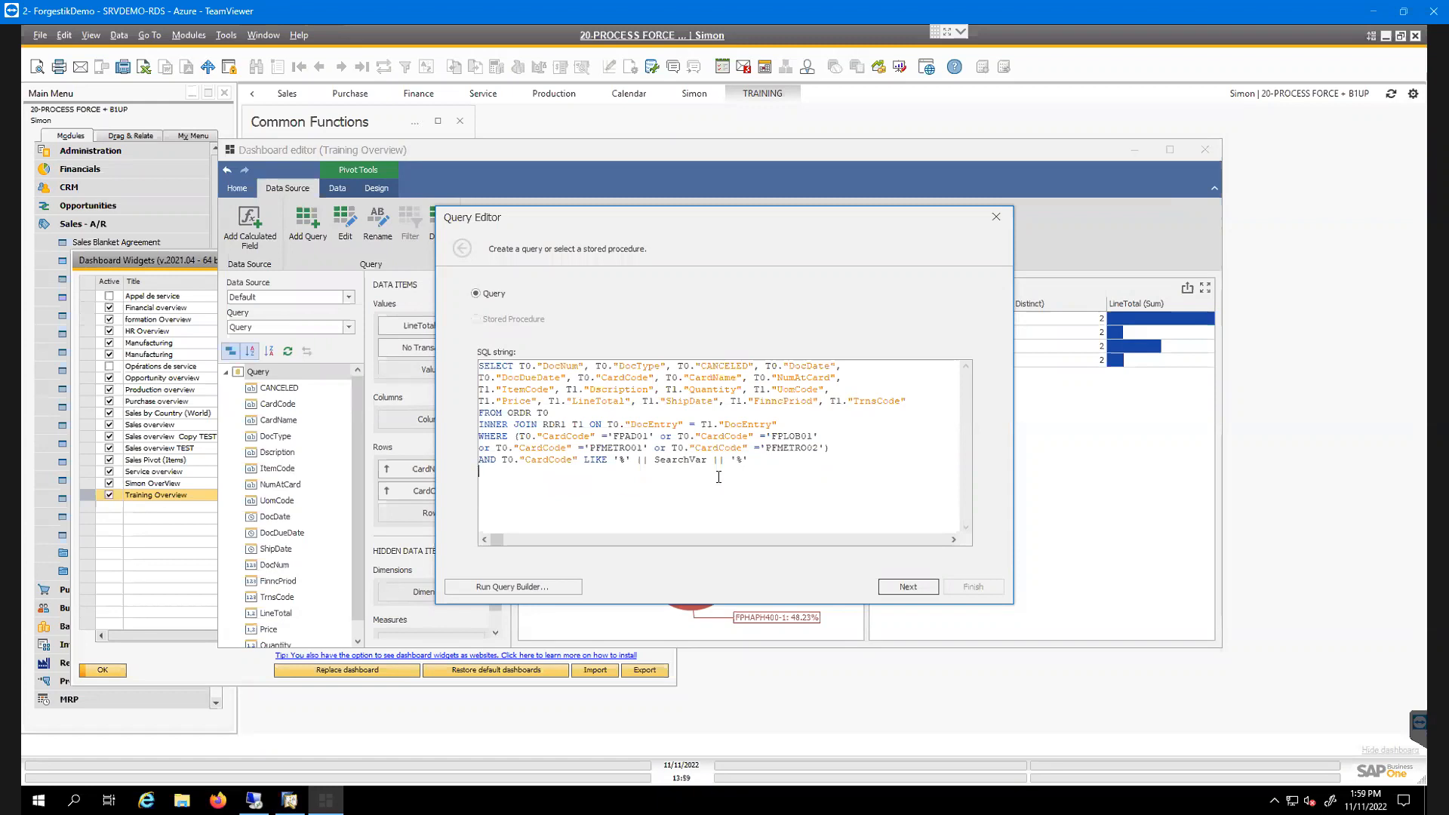
Continue to the query's parameter settings and add a query parameter named SearchVar
click(911, 587)
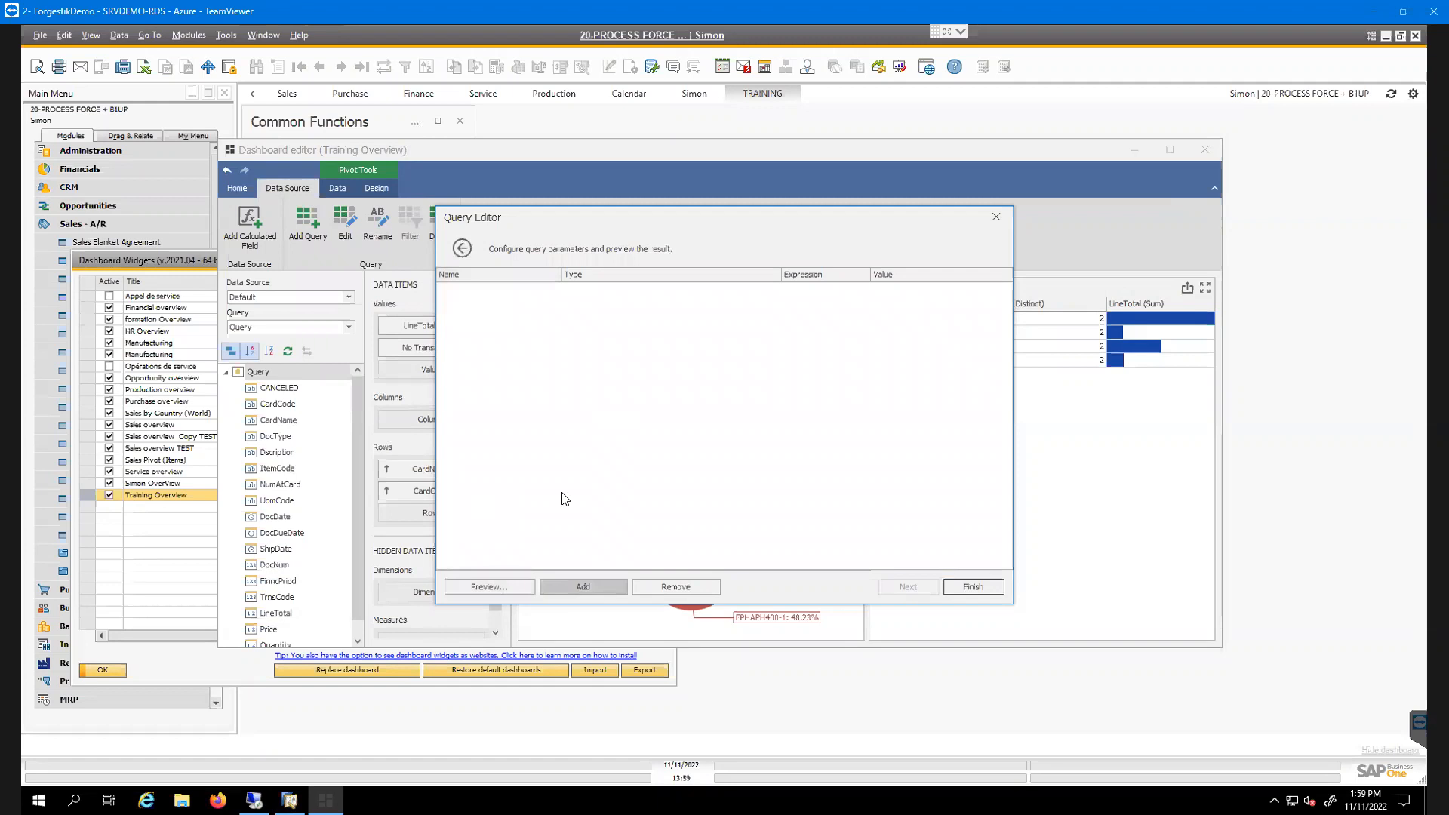
click(548, 585)
click(509, 289)
double_click(442, 289)
text(Search)
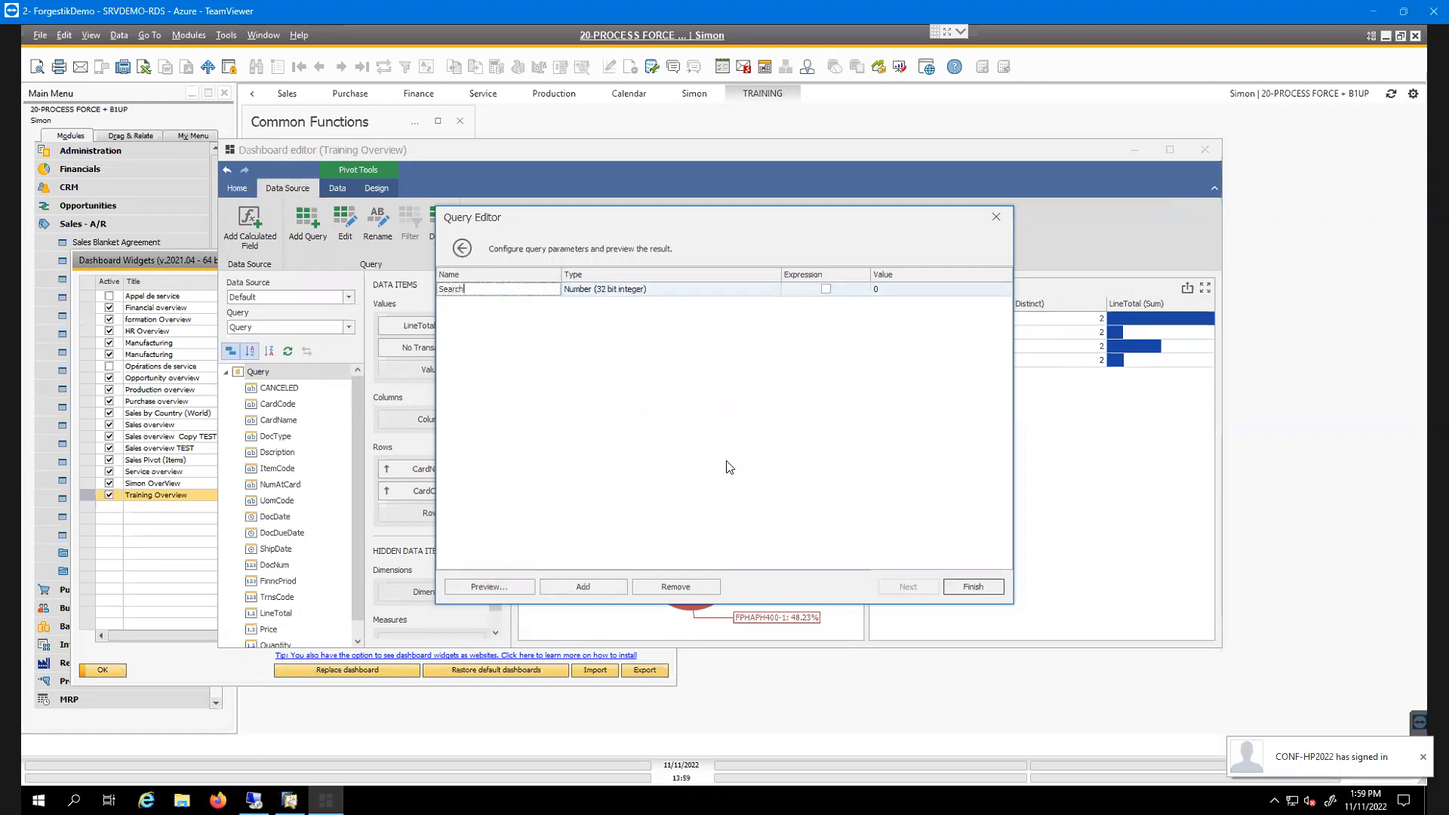
text(Var)
Set SearchVar to type String with an expression value of ?Search, and finish the query editor
click(663, 291)
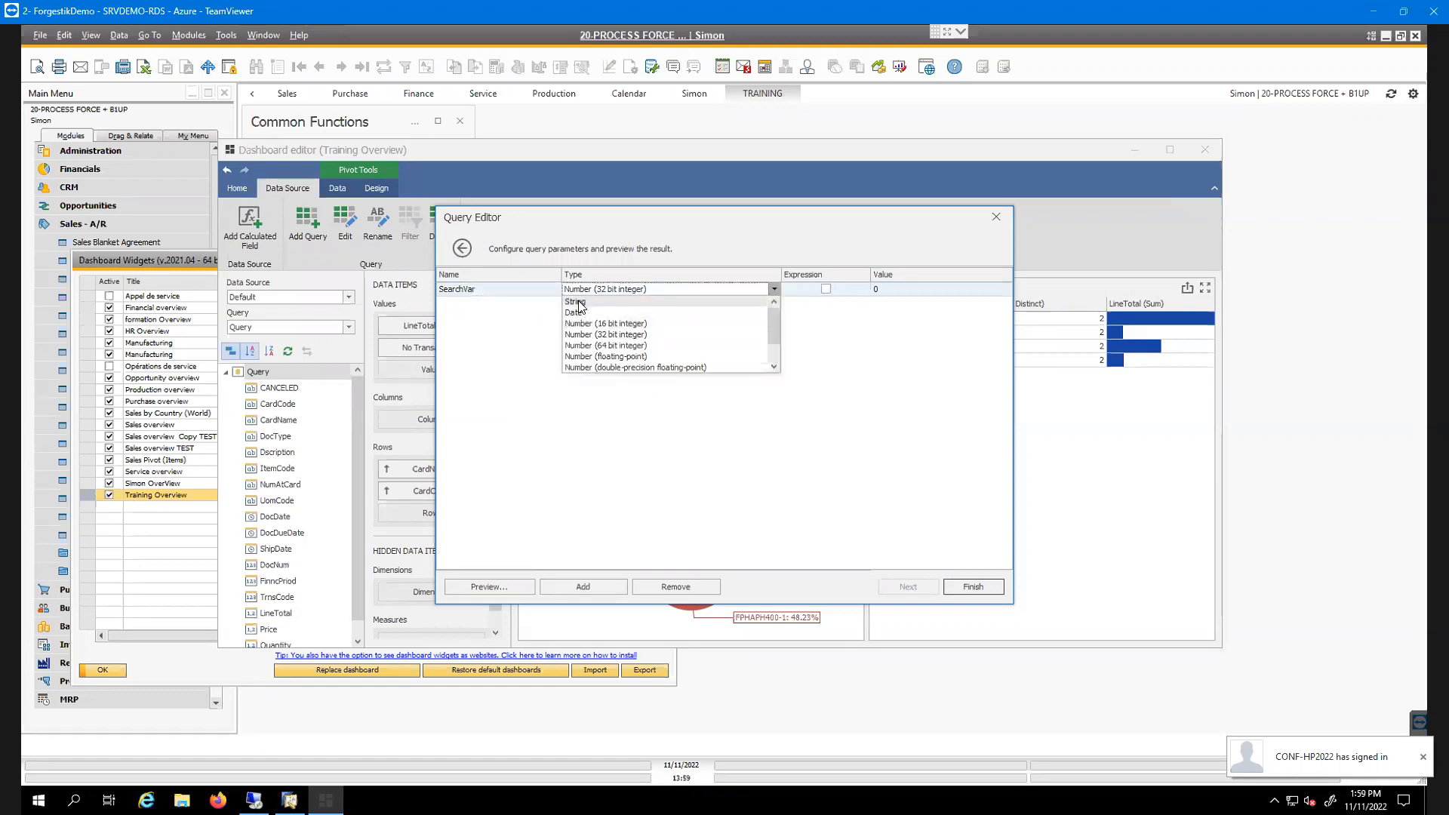
click(604, 310)
click(825, 289)
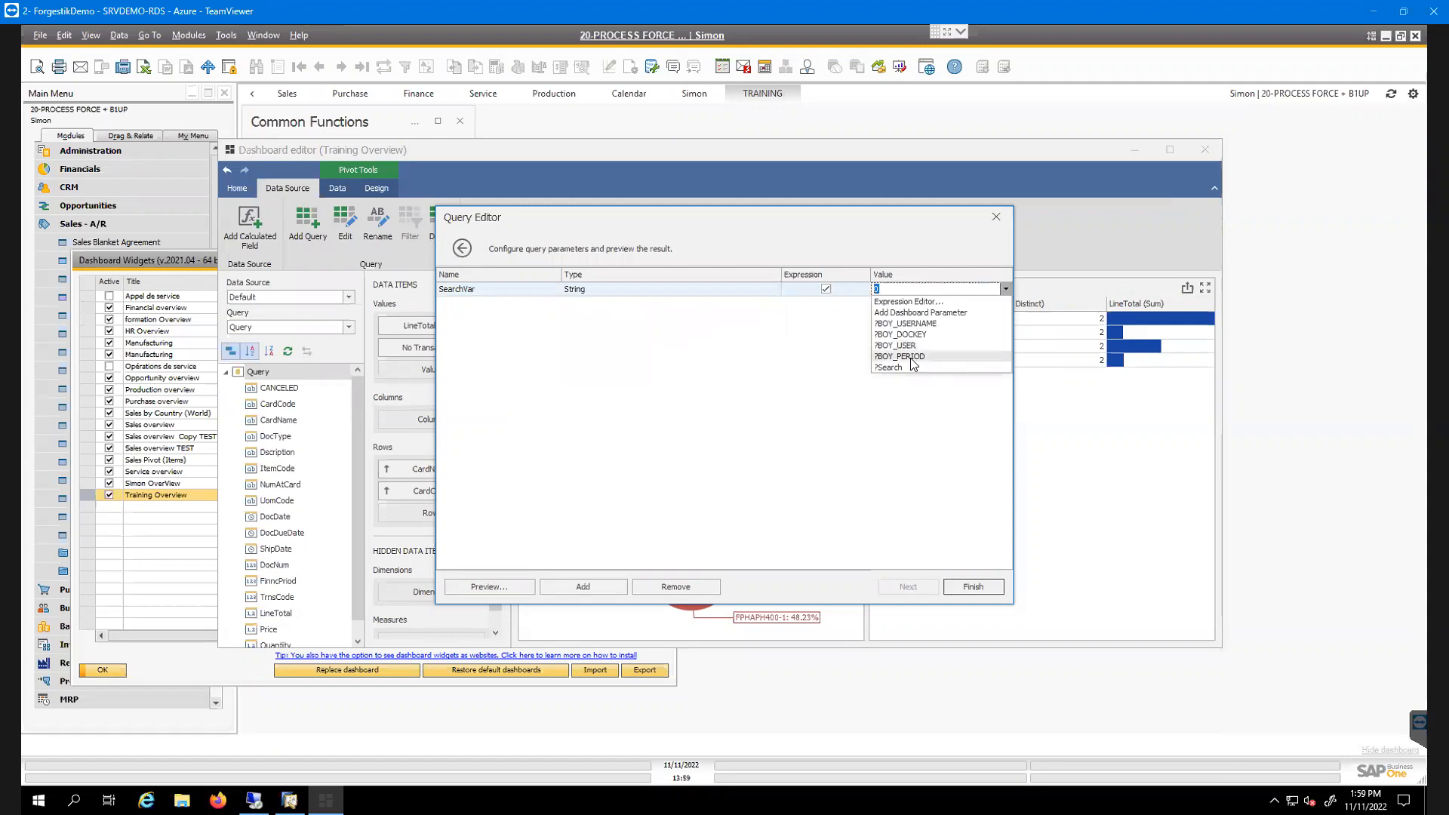
click(887, 369)
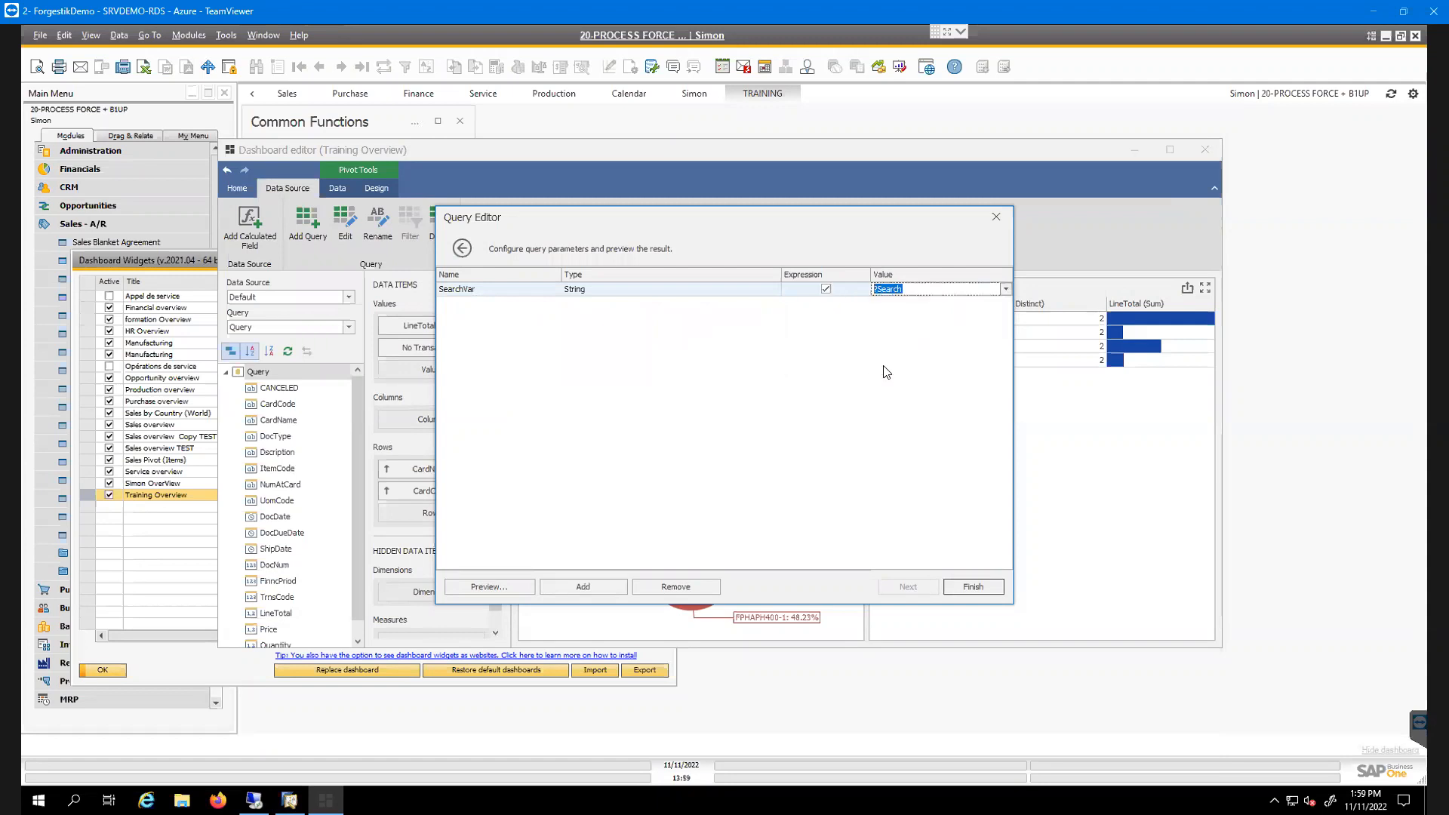
click(973, 588)
Close the dashboard editor and the Dashboard Widgets list to return to the TRAINING view
click(237, 189)
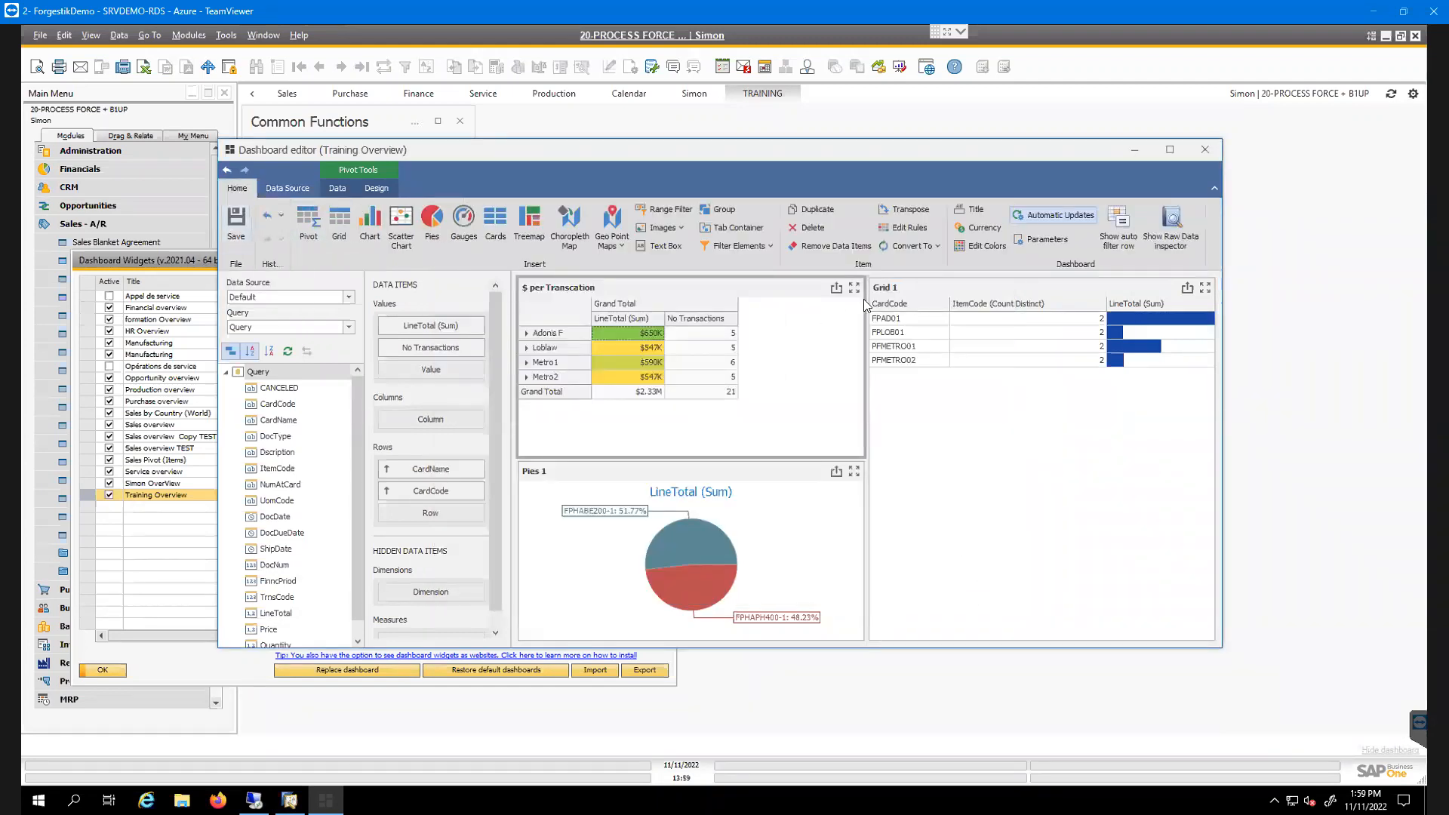
click(1204, 149)
drag(446, 264, 741, 262)
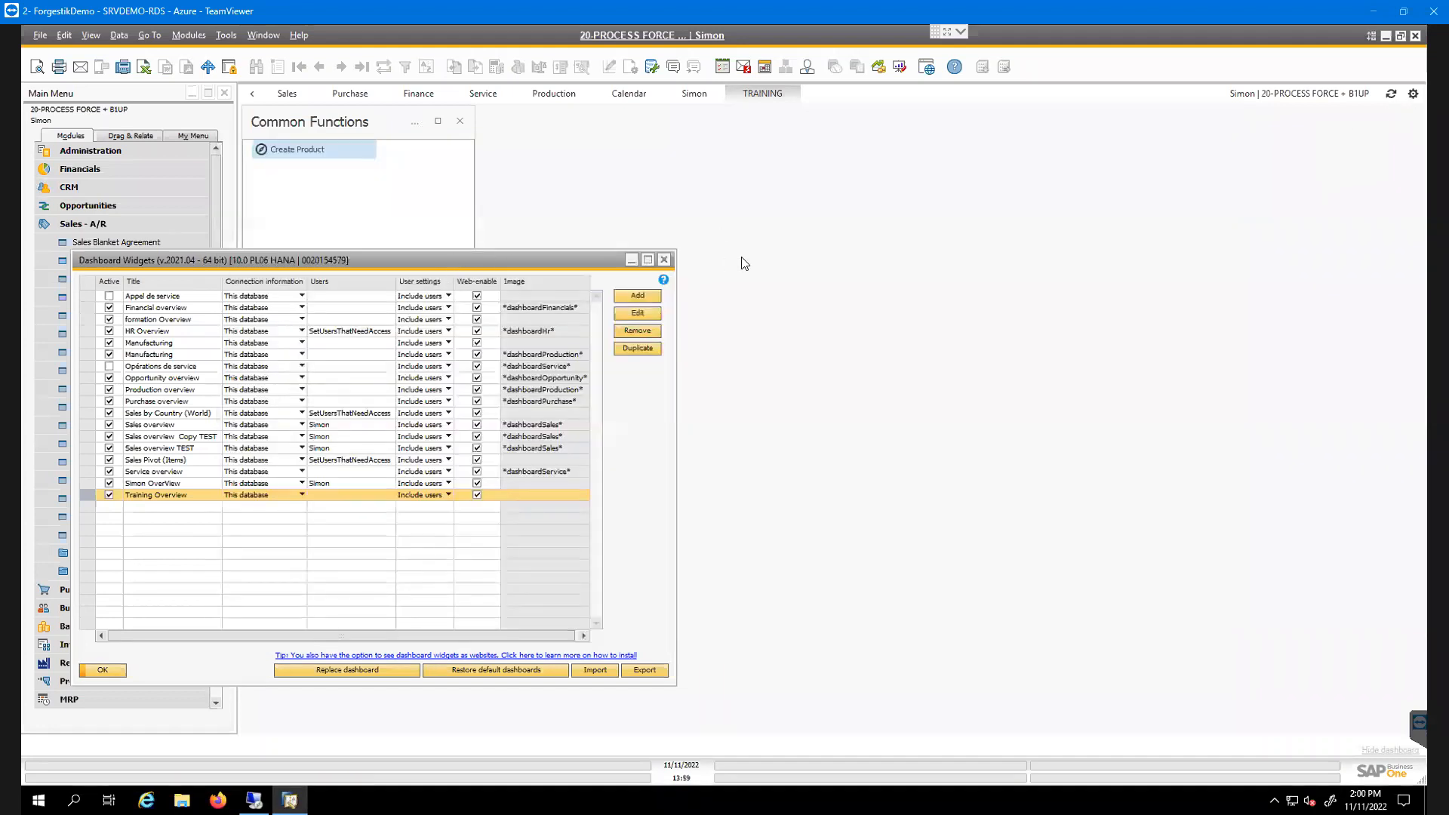
click(954, 259)
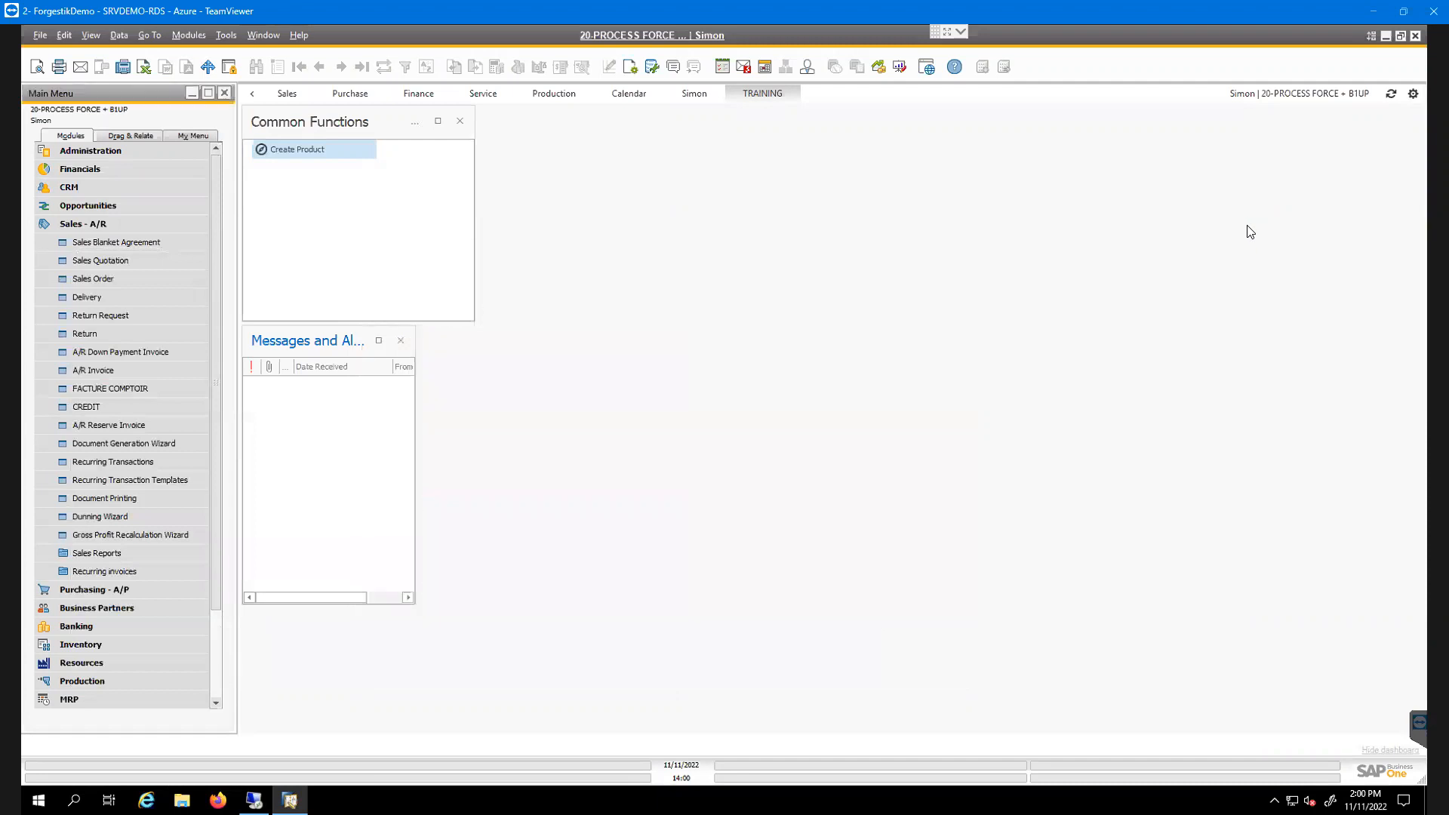
Add the Training Overview widget to the TRAINING view, move it near the top of the view and maximize it
click(1413, 92)
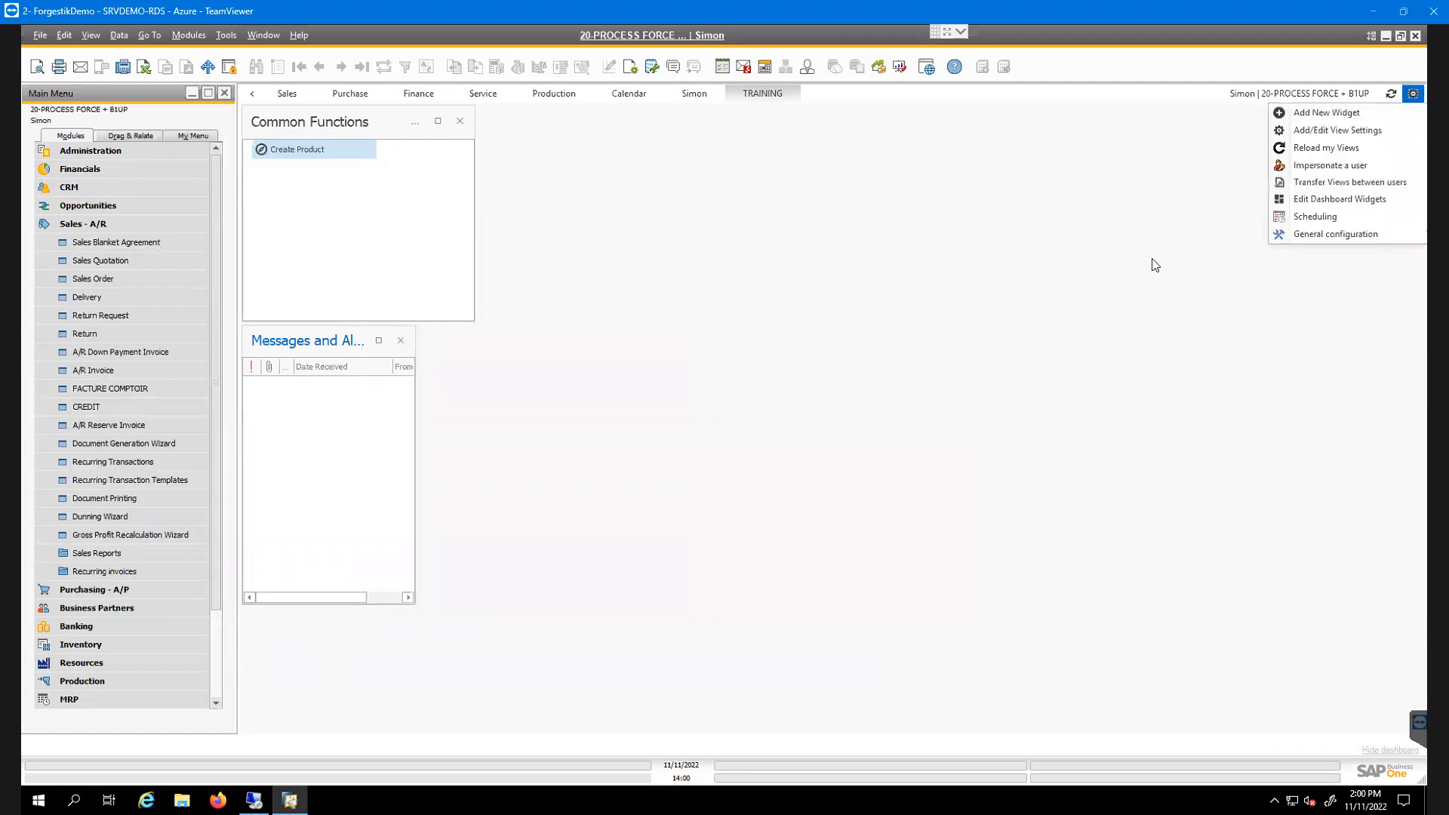
click(1336, 200)
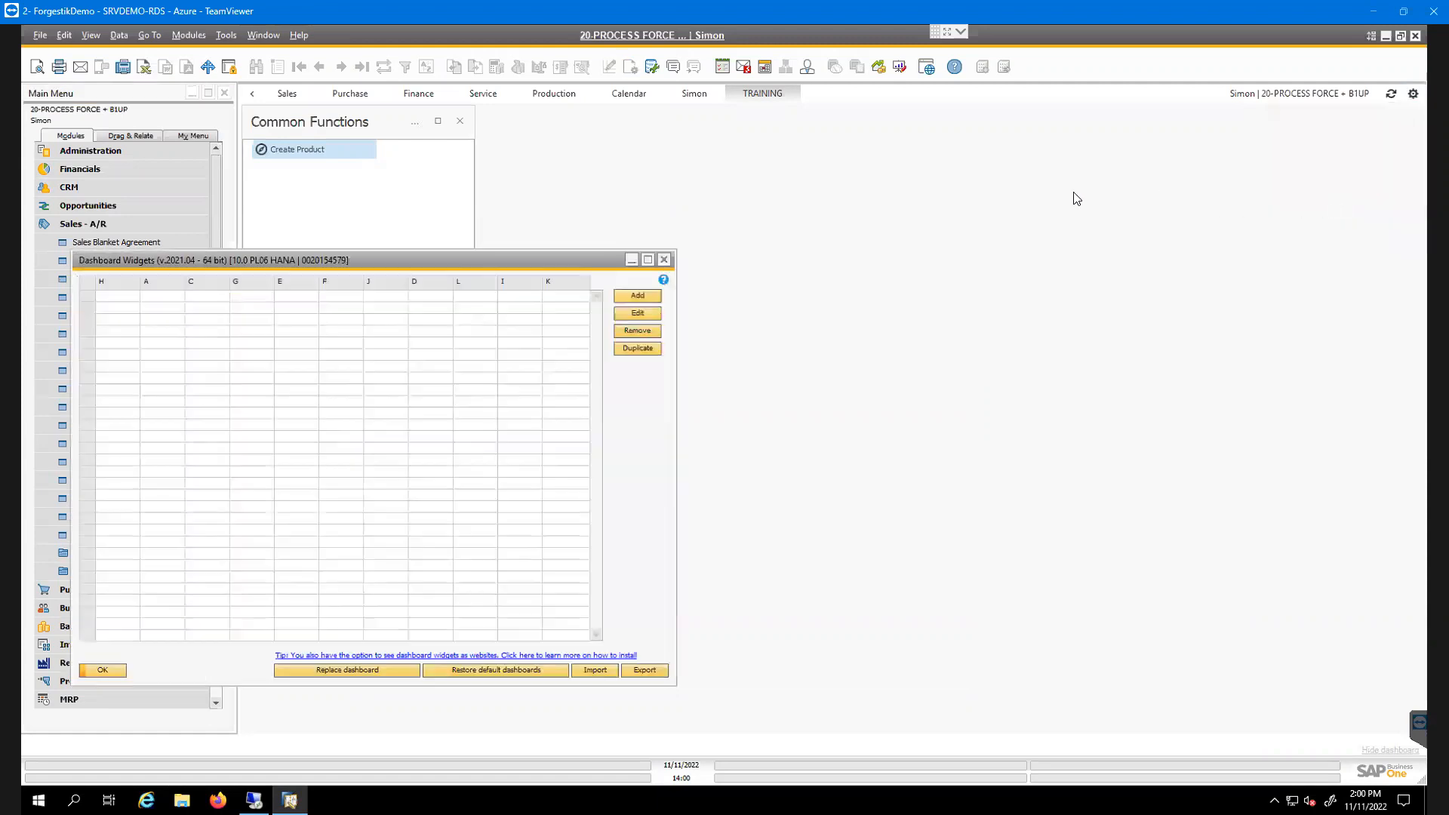
click(1410, 92)
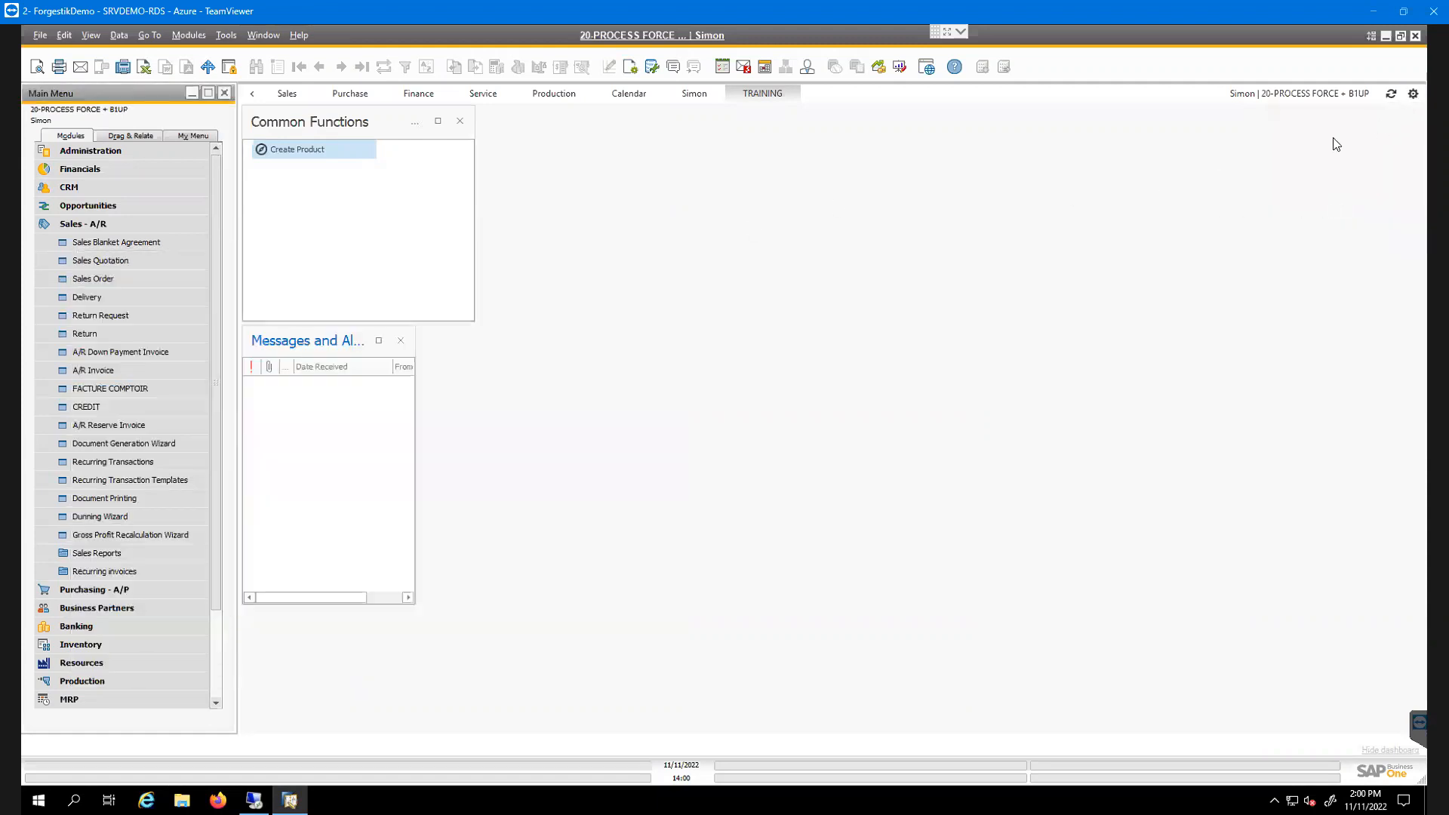
click(1310, 115)
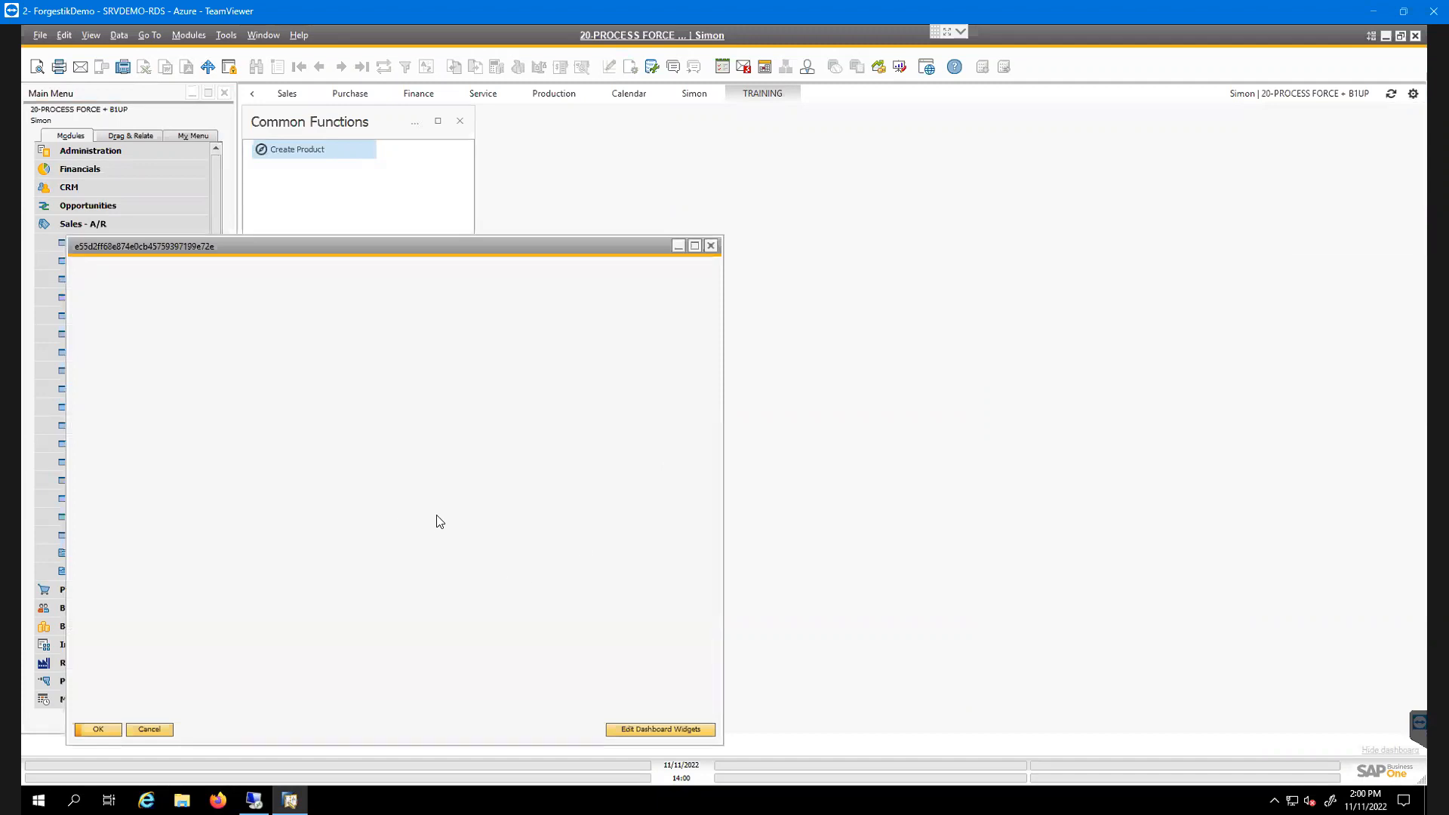
scroll(770, 416, down, 2)
double_click(881, 487)
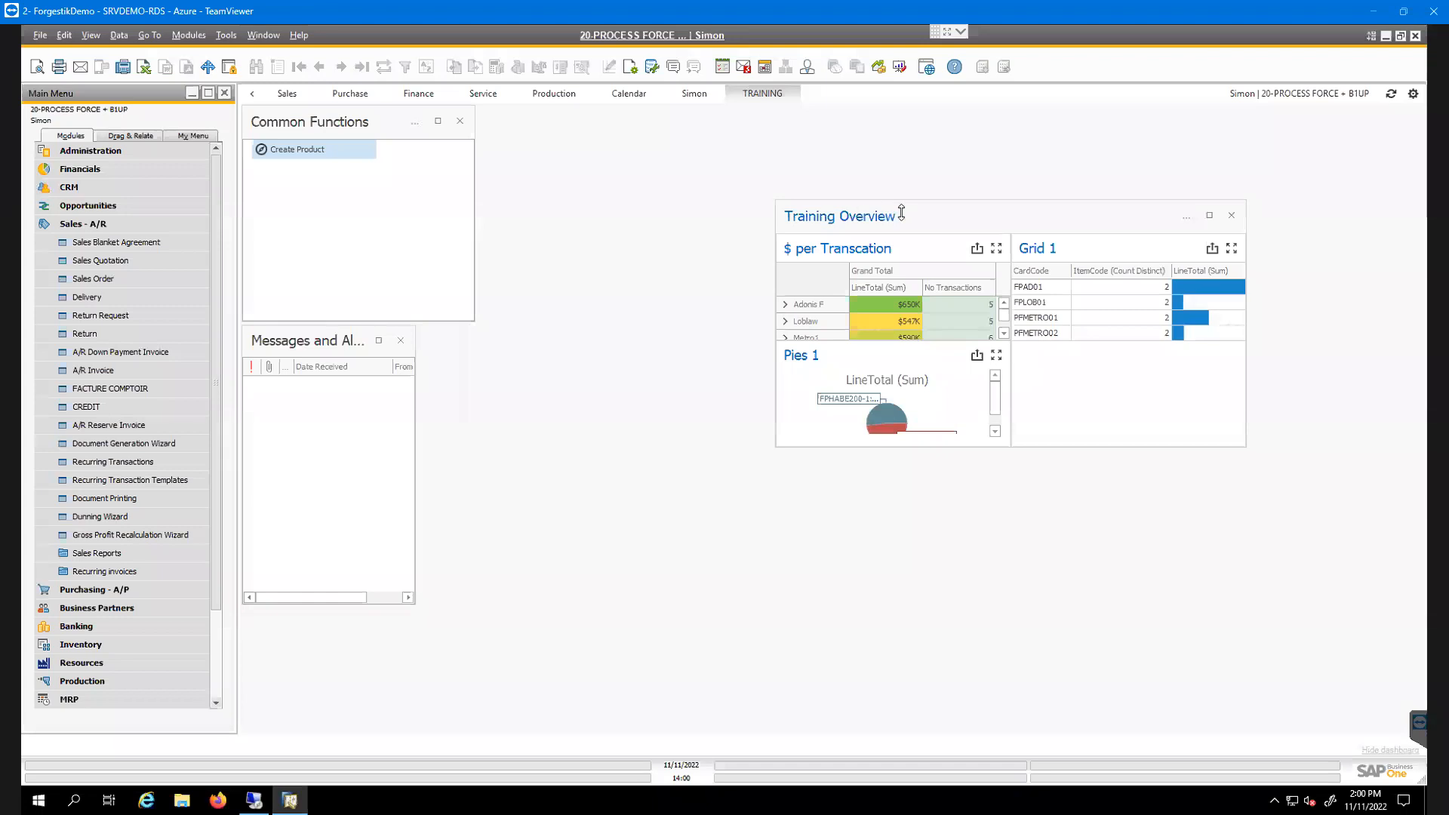
drag(795, 167, 637, 143)
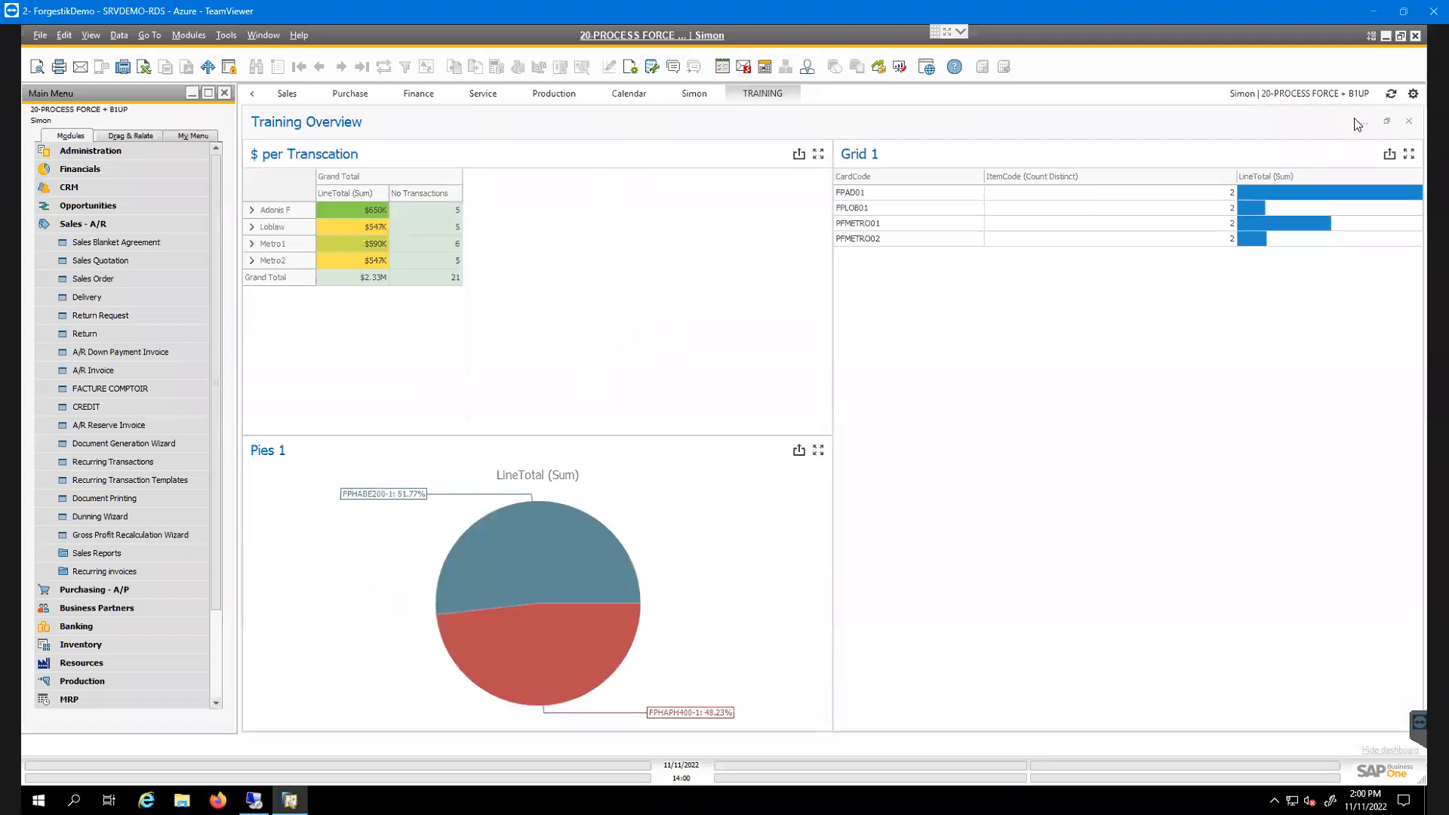
click(1364, 125)
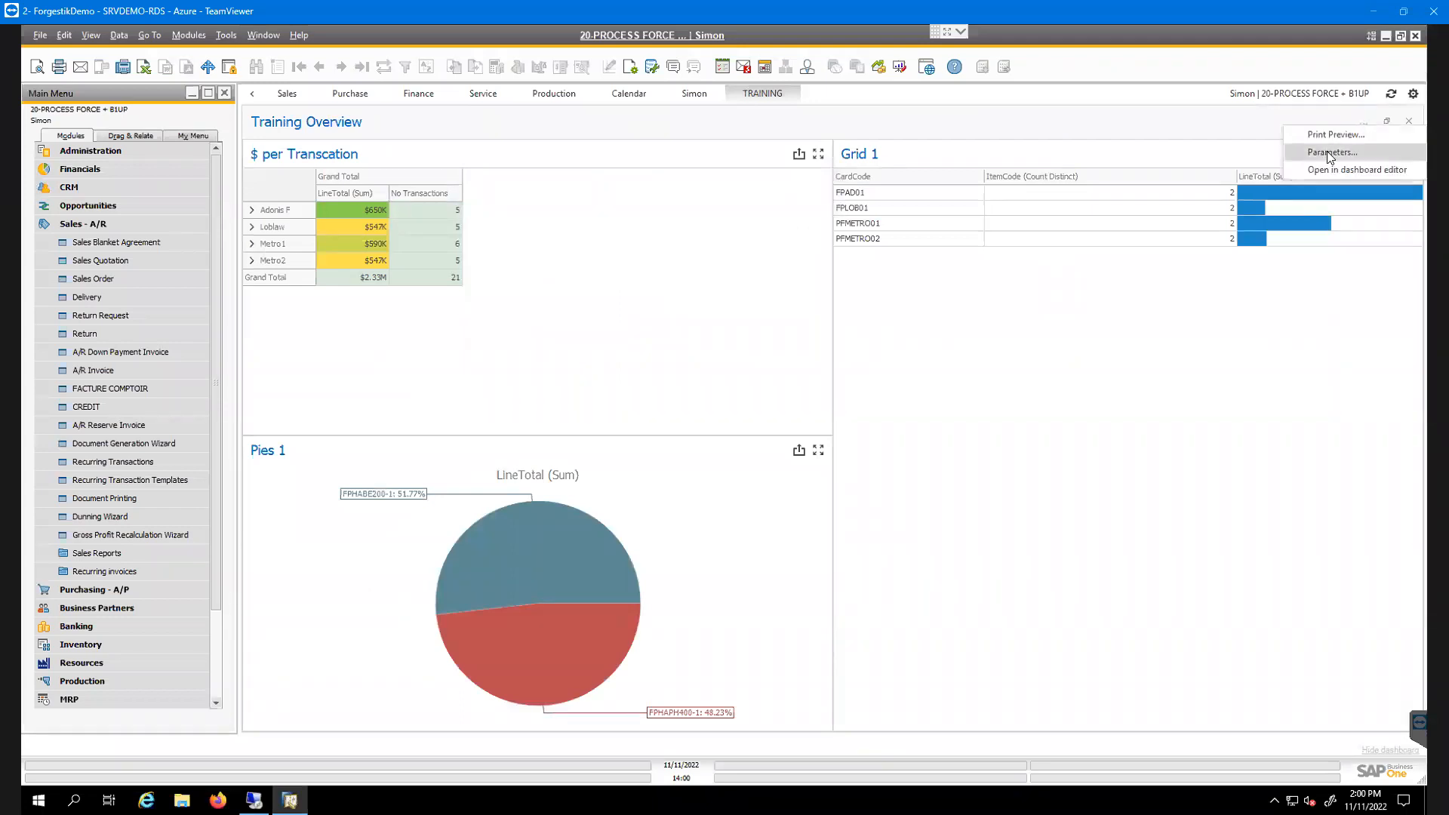
click(1222, 132)
click(1361, 121)
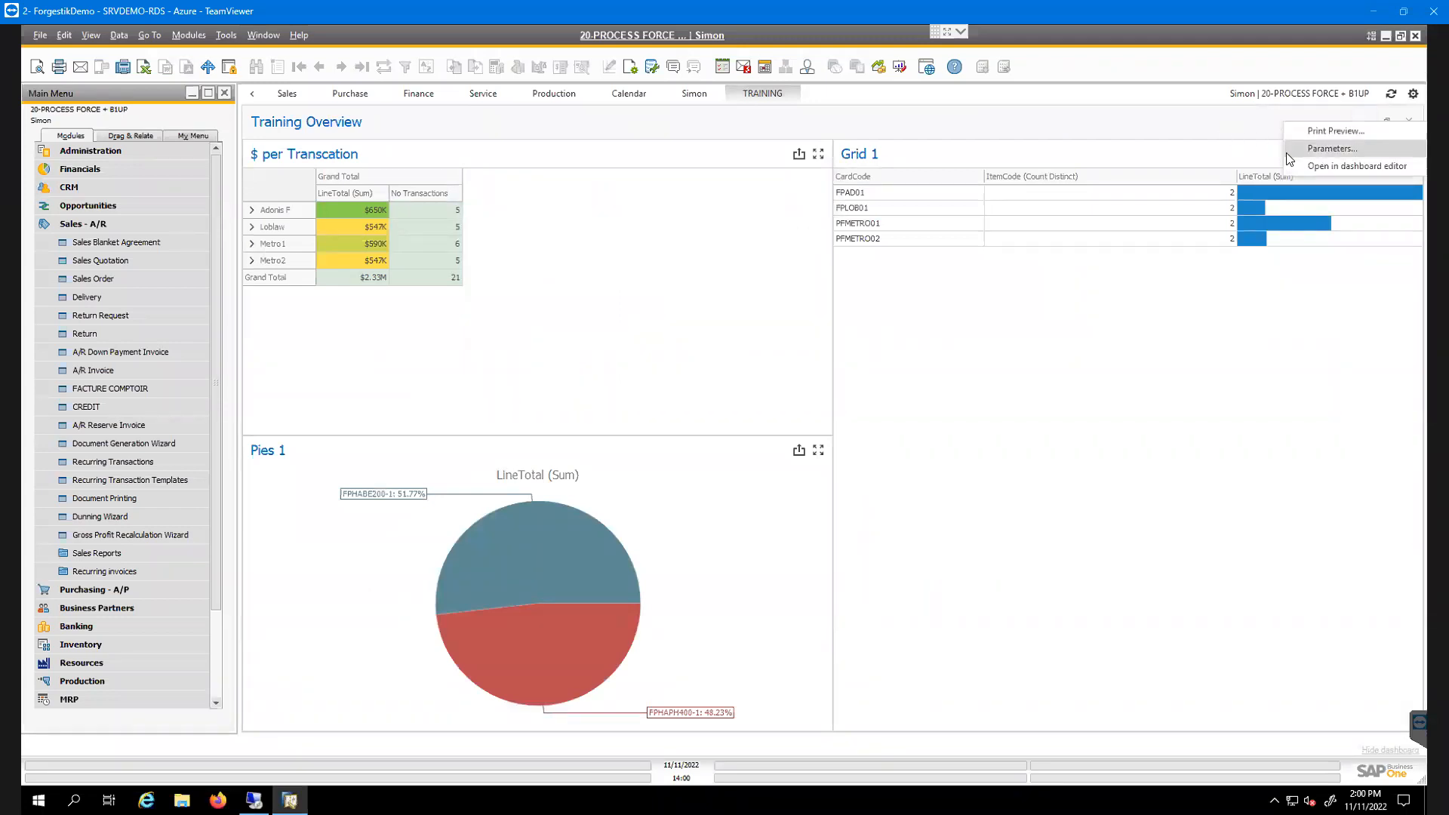
click(1084, 126)
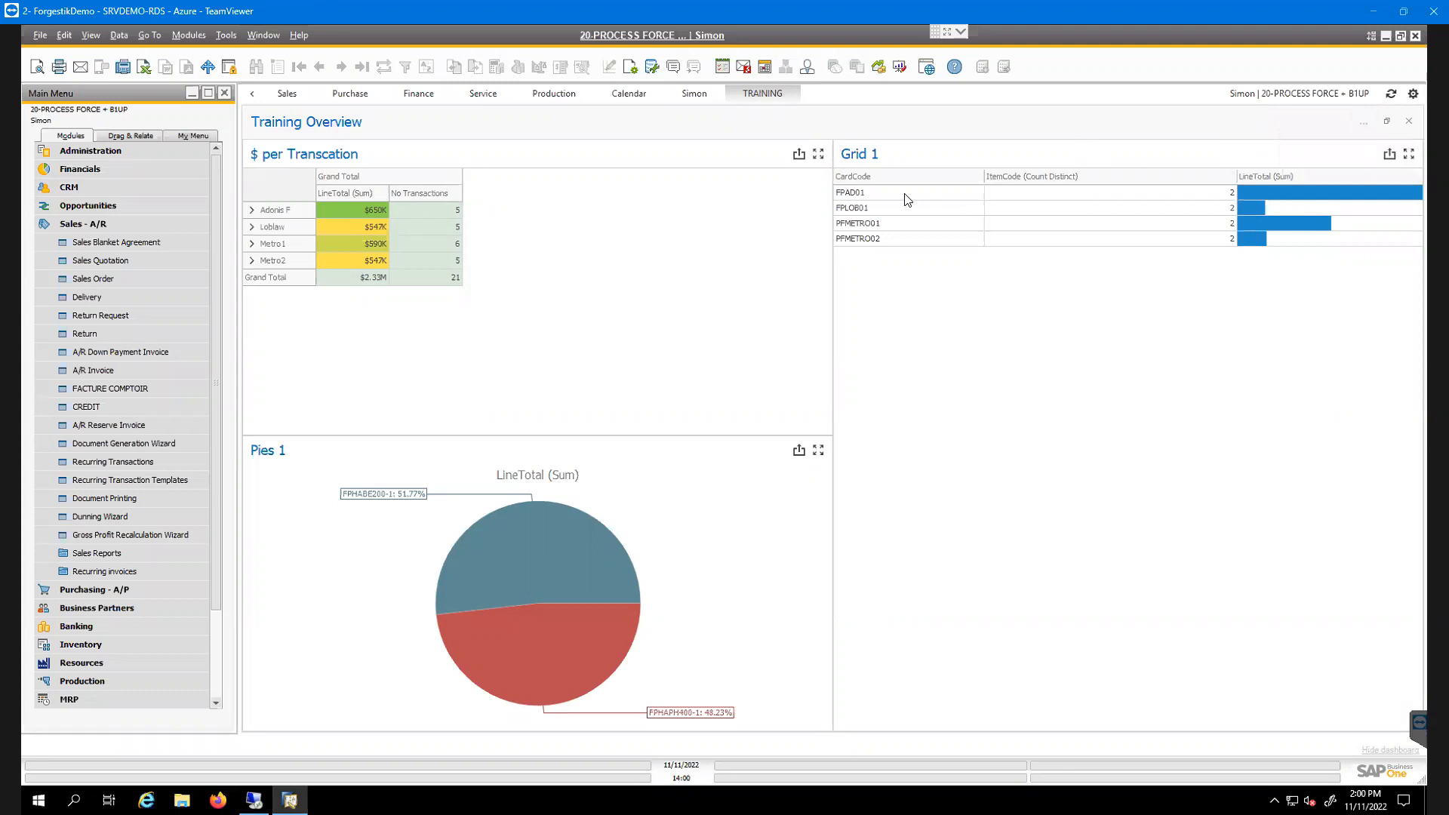
right_click(859, 198)
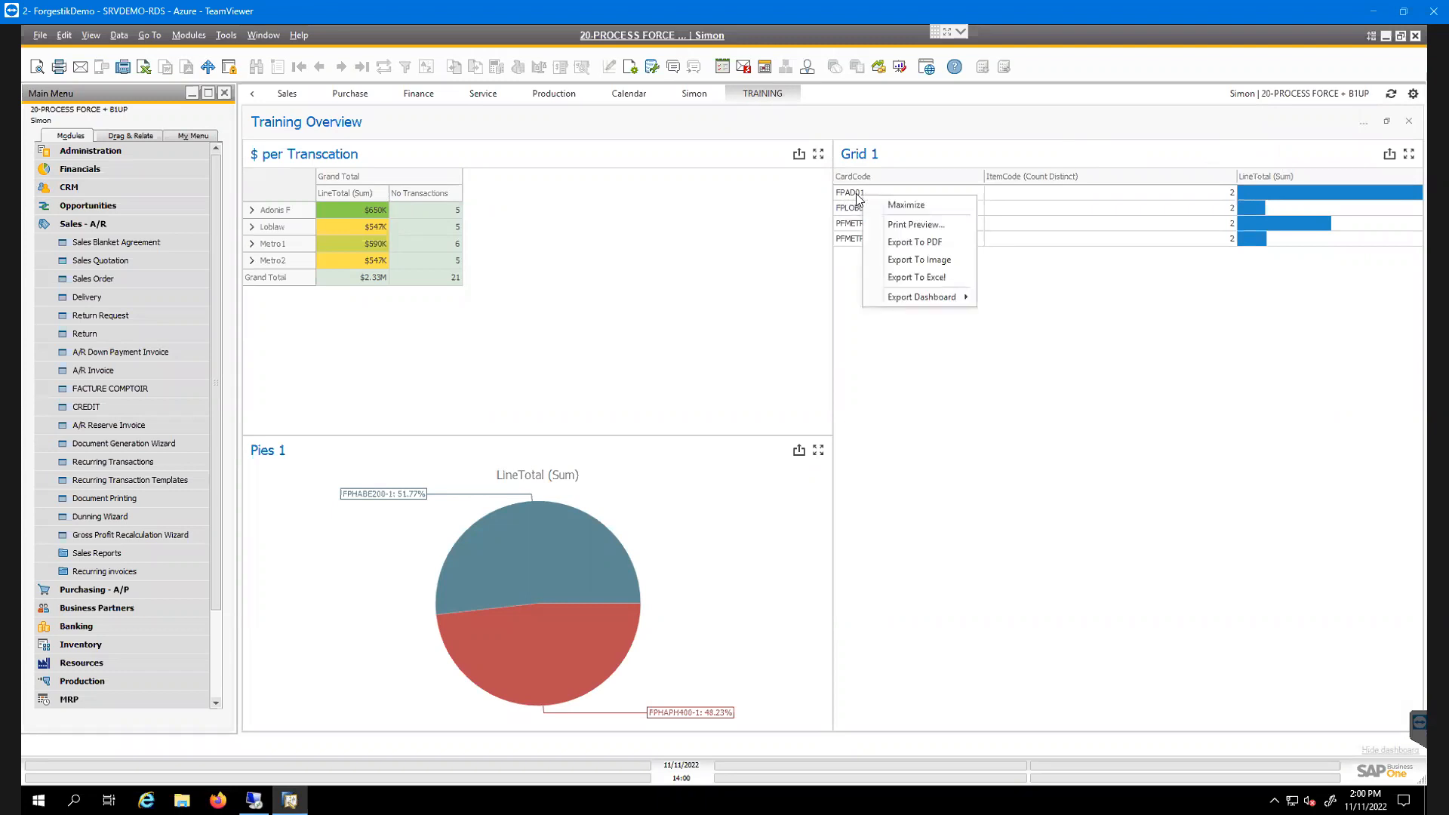
click(854, 198)
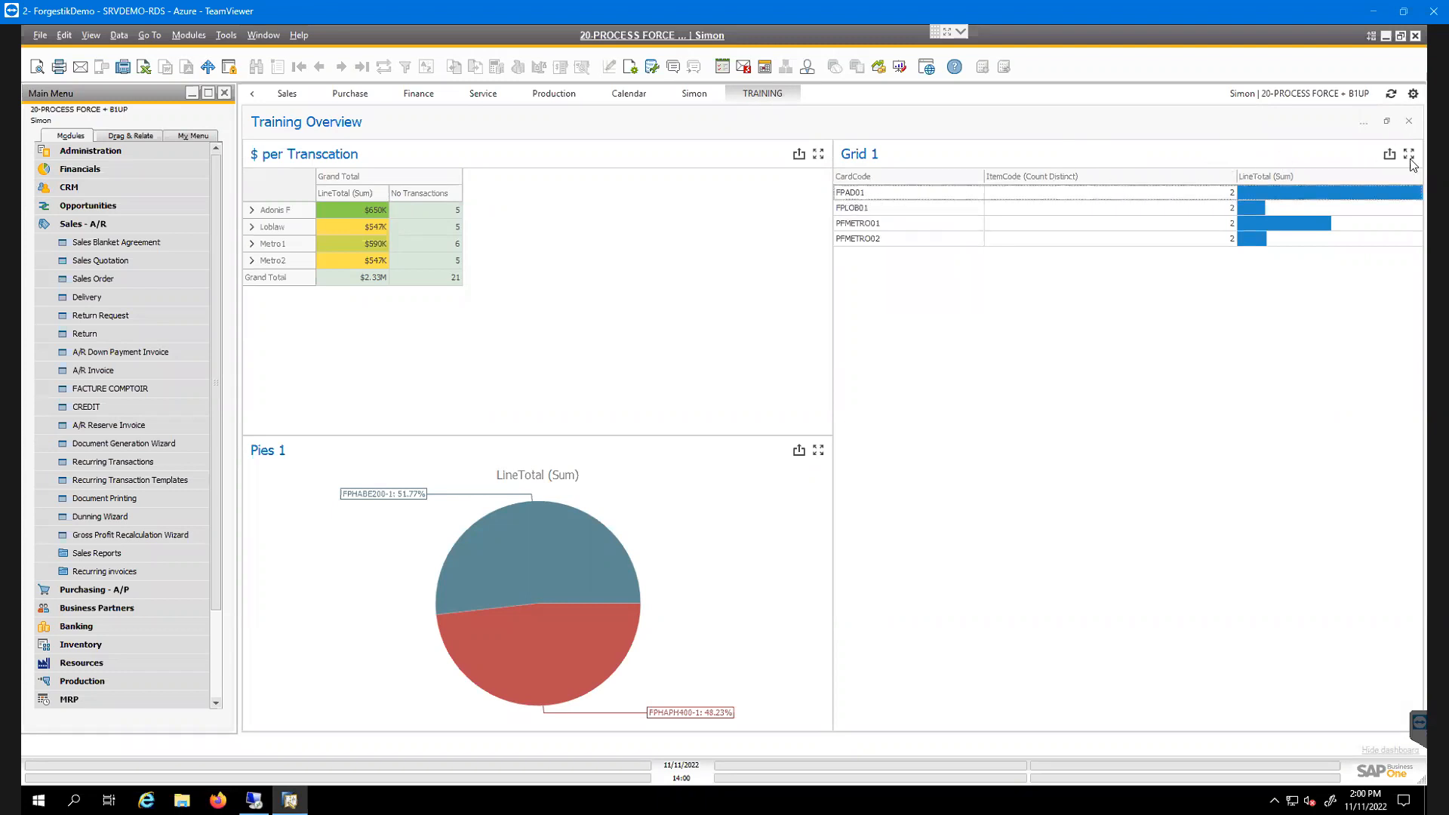
Set the Training Overview widget's Search parameter to FPAD01 and submit it to filter the dashboard
click(1363, 123)
click(1332, 149)
click(812, 360)
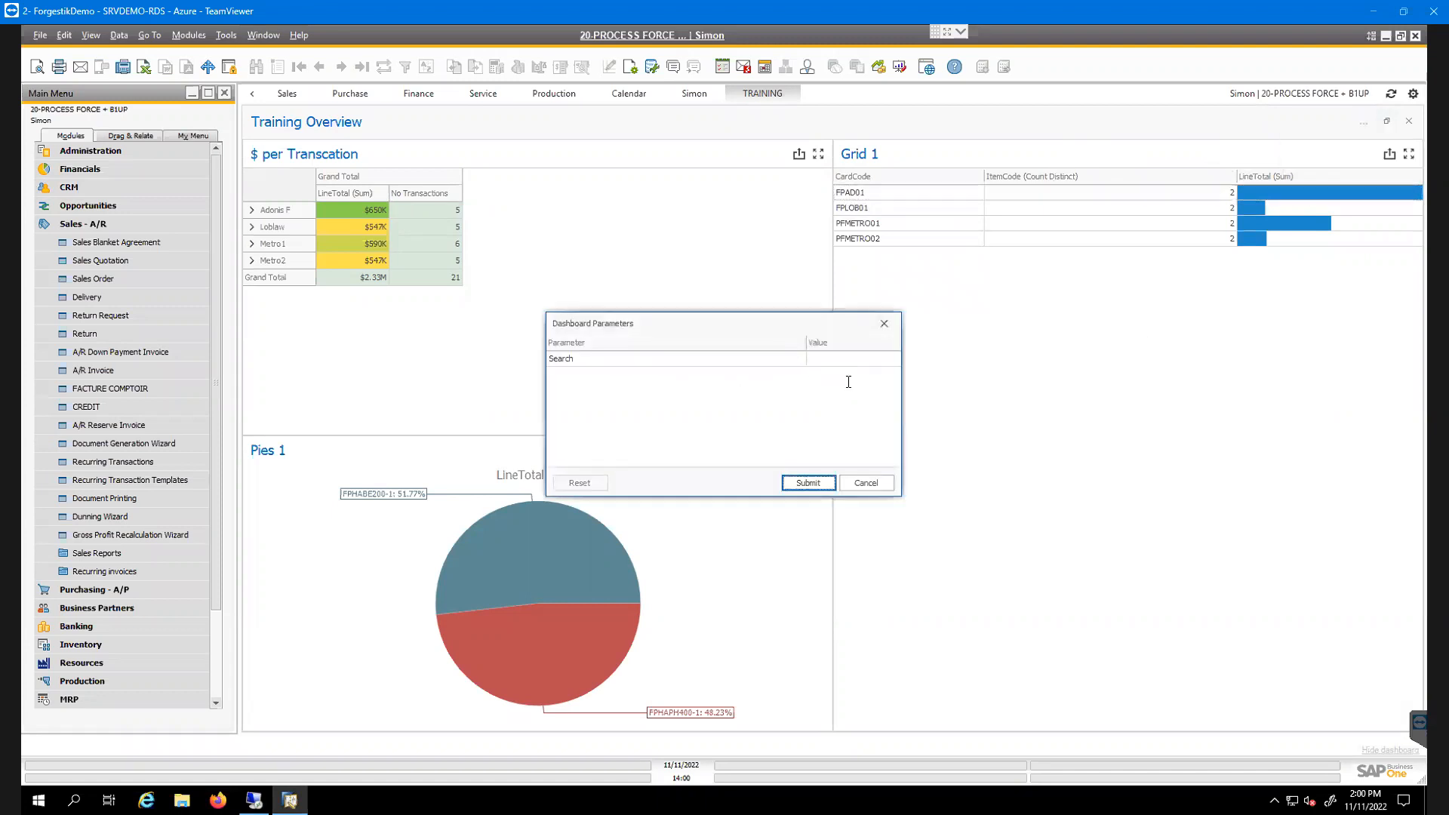
text(FPAD01)
click(828, 488)
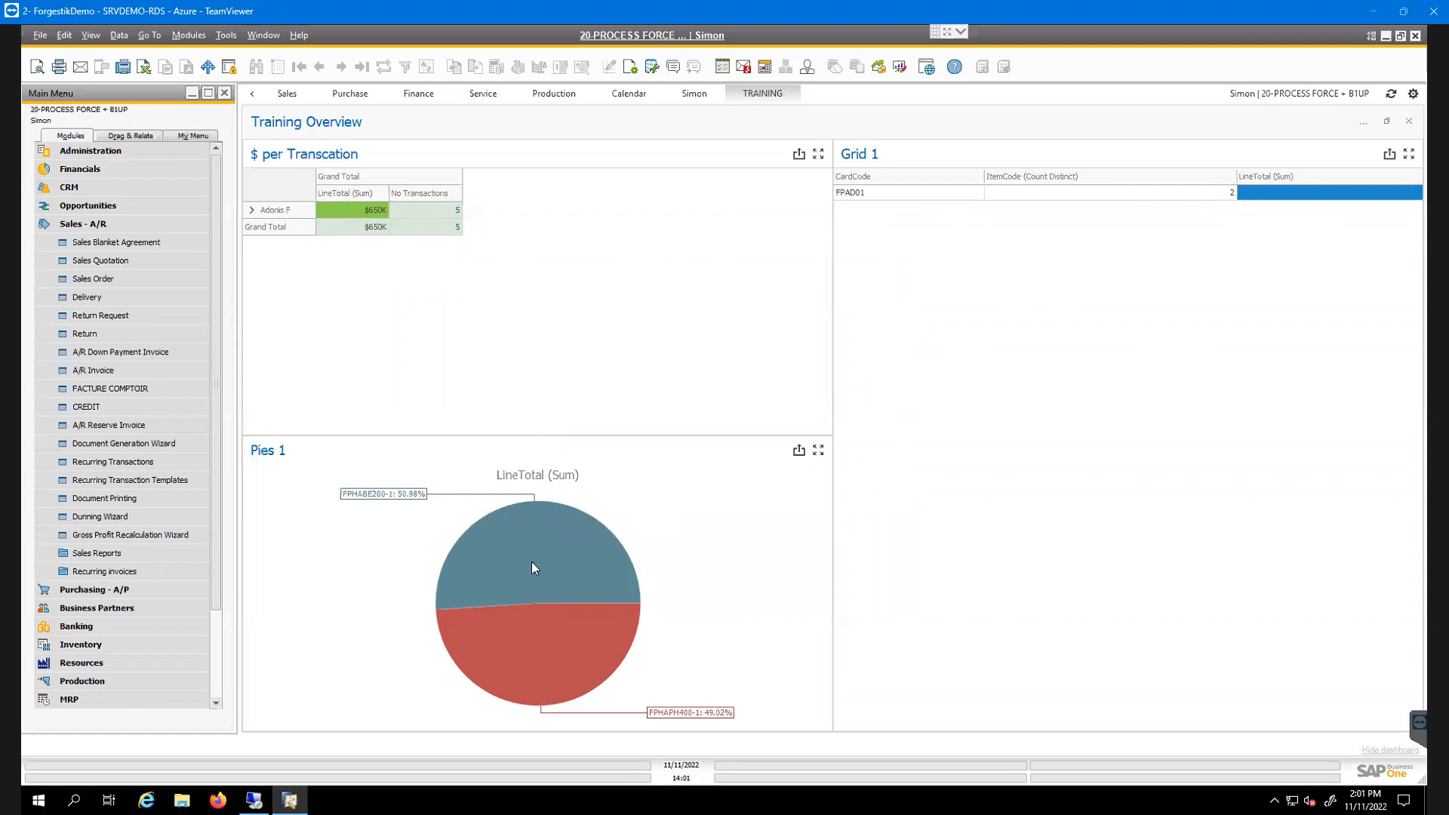
mouse_move(532, 563)
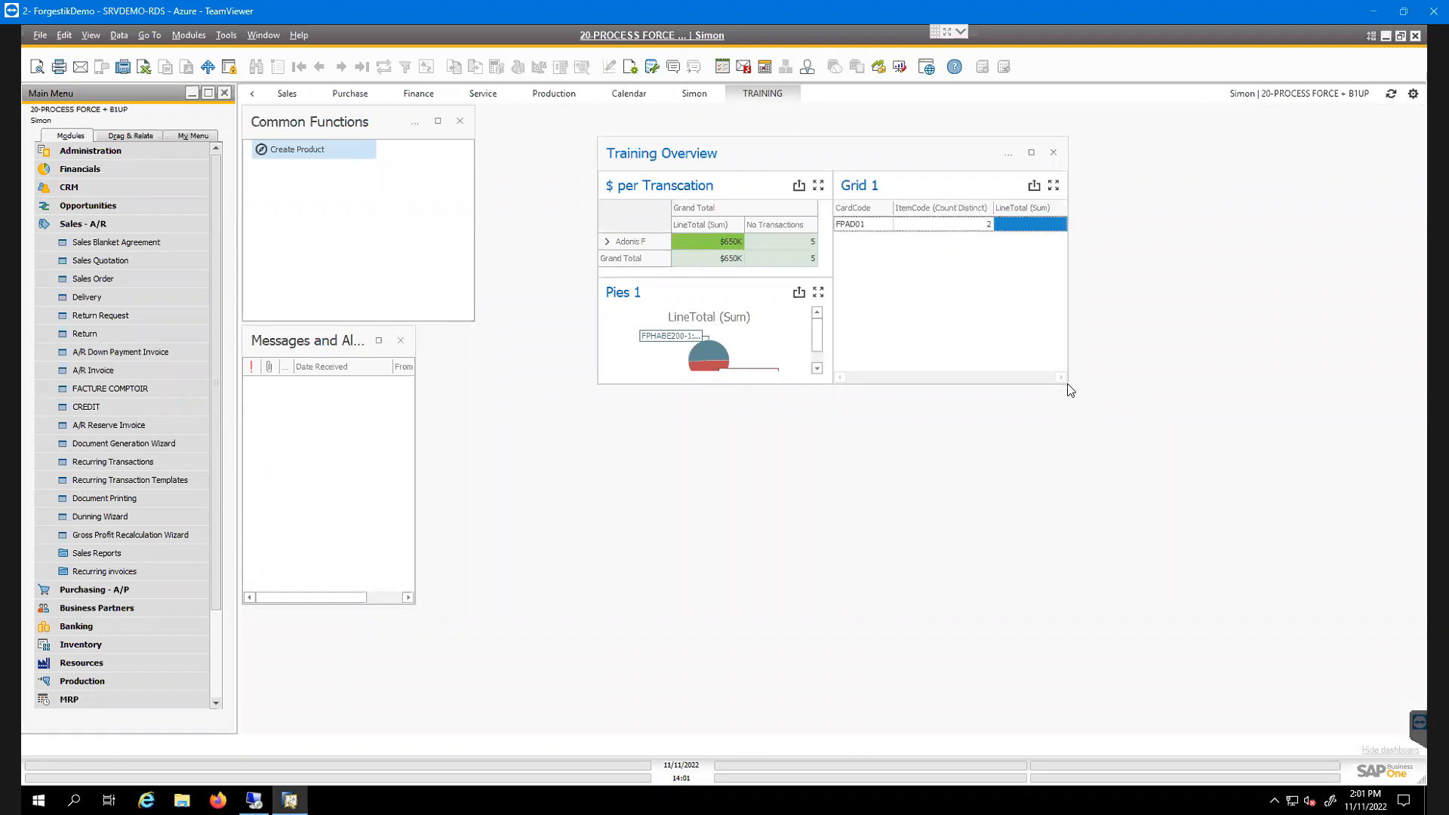
Widen and heighten the restored Training Overview widget, and place it directly beside the Common Functions widget
drag(1067, 385, 1224, 388)
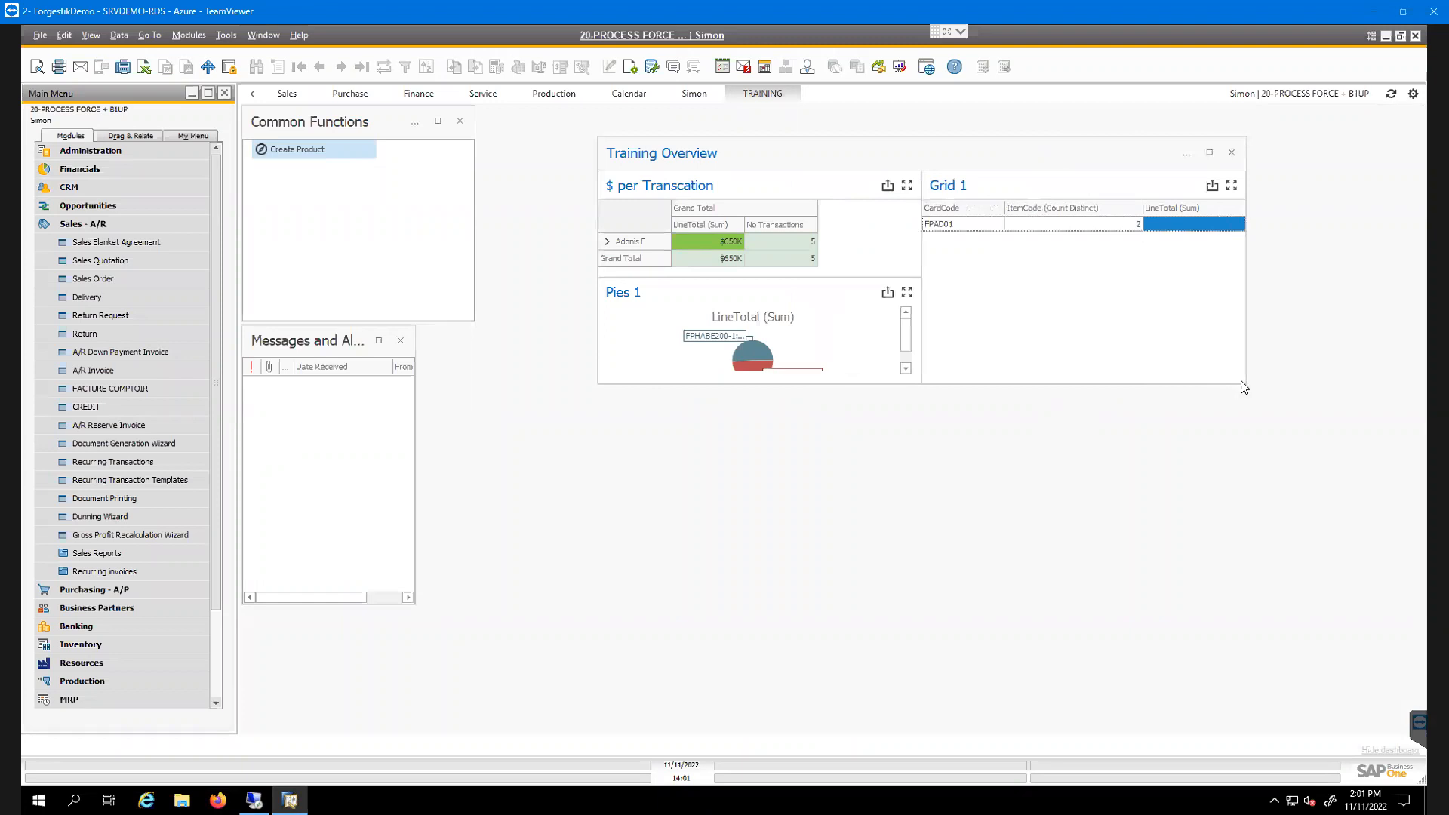
drag(1244, 391, 1278, 608)
drag(961, 158, 842, 128)
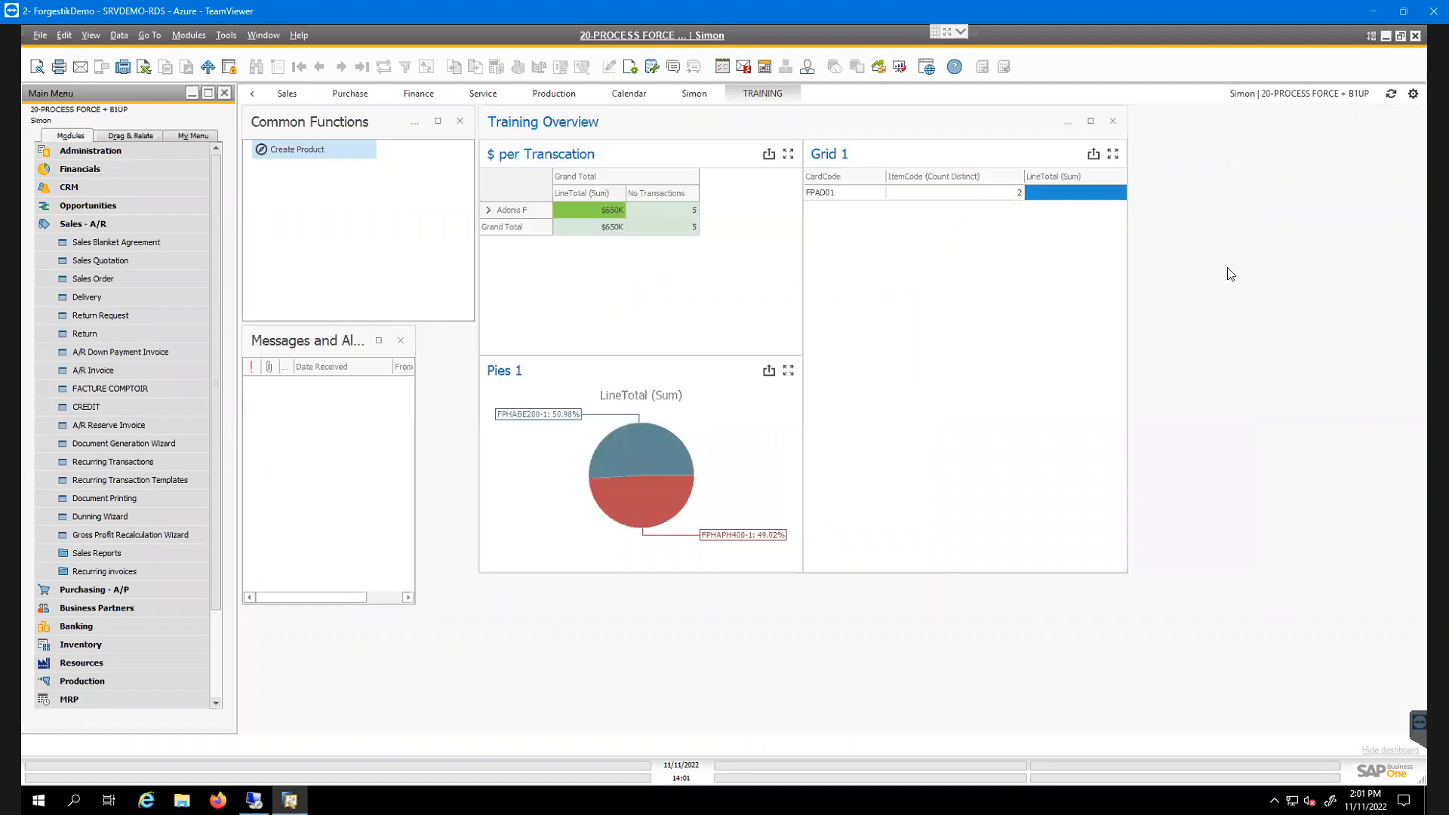